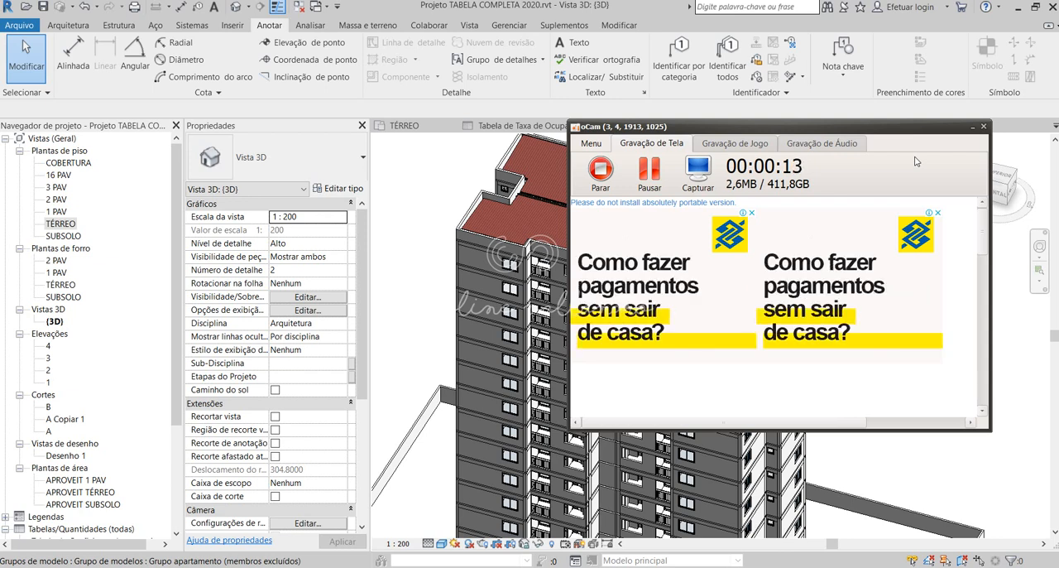
- Examine the 3D model of the apartment tower and its site from several sides
{"action": "left_click", "coordinate": [973, 128]}
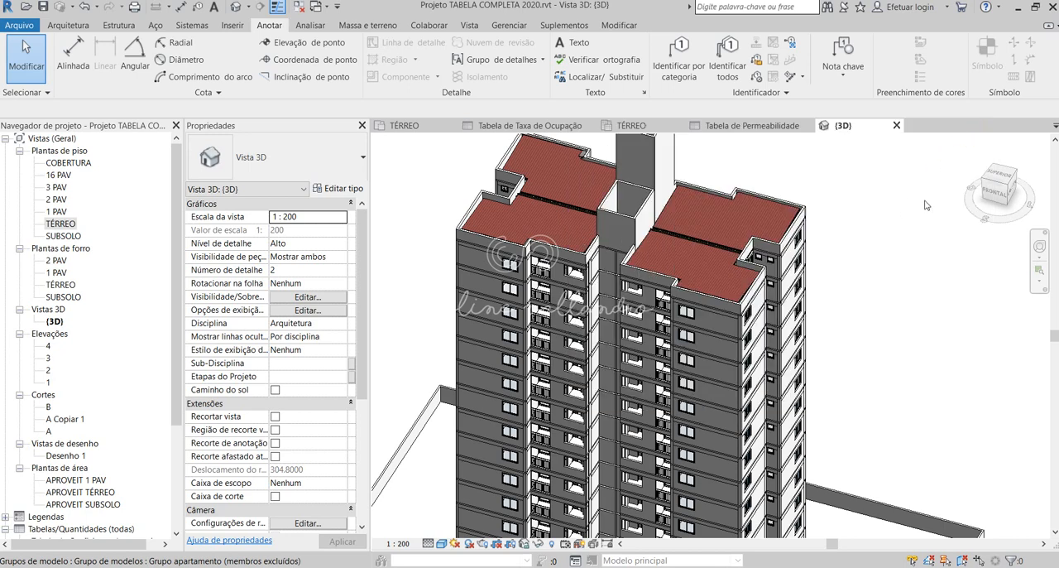
{"action": "scroll", "coordinate": [831, 239], "scroll_direction": "down", "scroll_amount": 5}
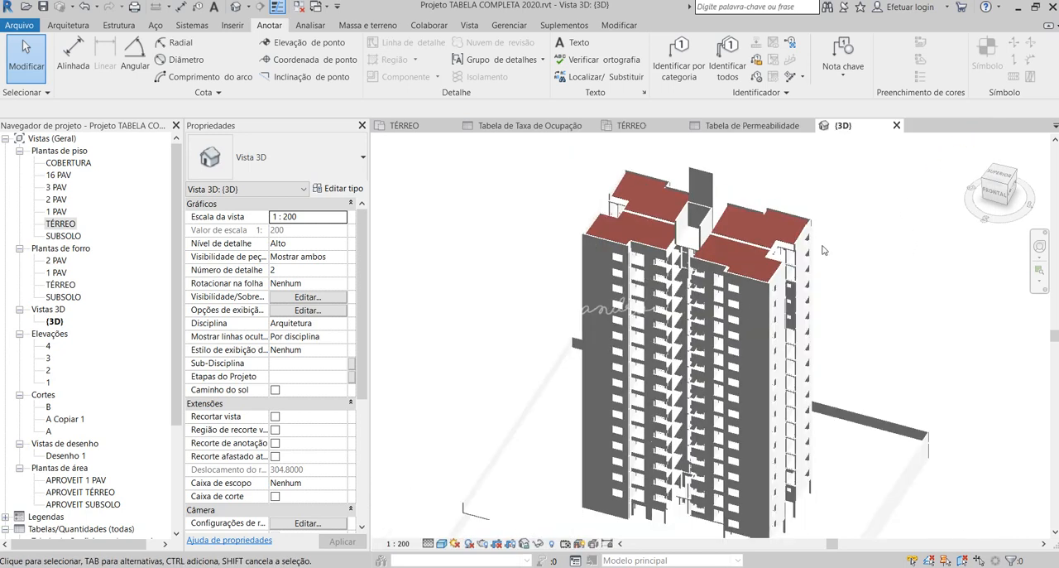
{"action": "middle_click_drag", "start_coordinate": [834, 244], "coordinate": [787, 276], "text": "shift"}
{"action": "scroll", "coordinate": [785, 275], "scroll_direction": "up", "scroll_amount": 2}
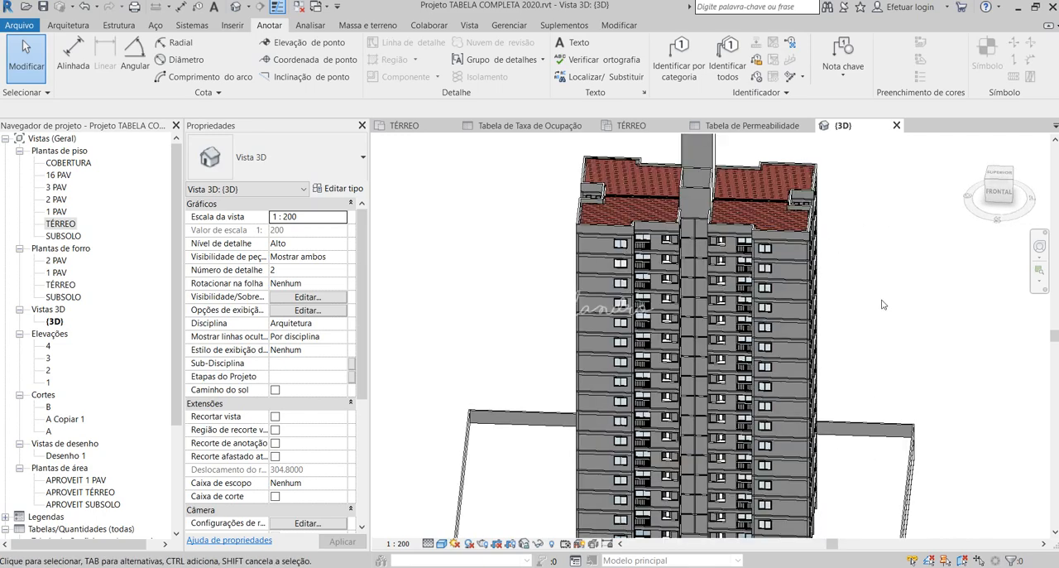
{"action": "middle_click_drag", "start_coordinate": [879, 268], "coordinate": [703, 249], "text": "shift"}
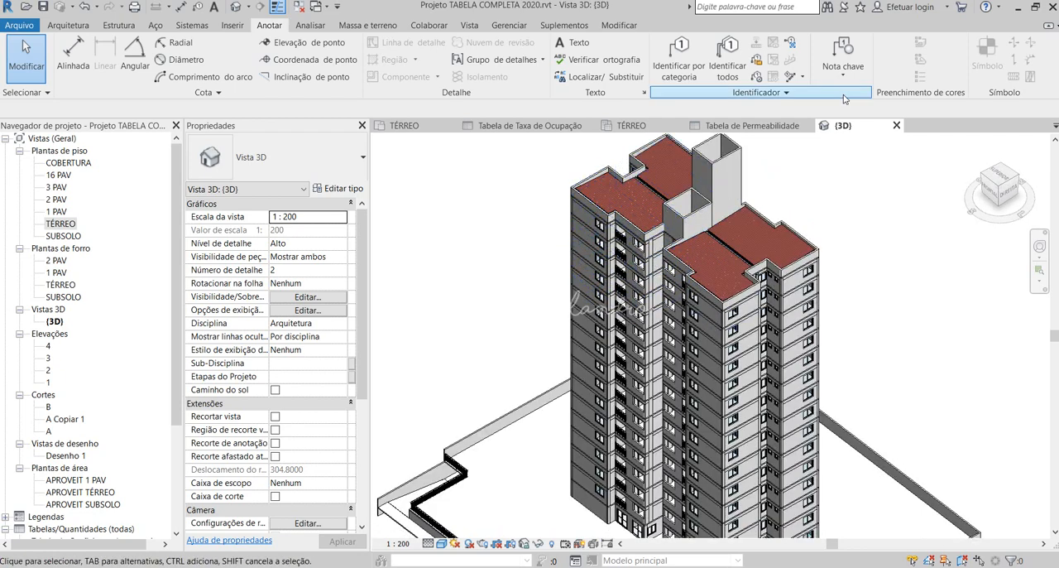
{"action": "scroll", "coordinate": [729, 310], "scroll_direction": "down", "scroll_amount": 2}
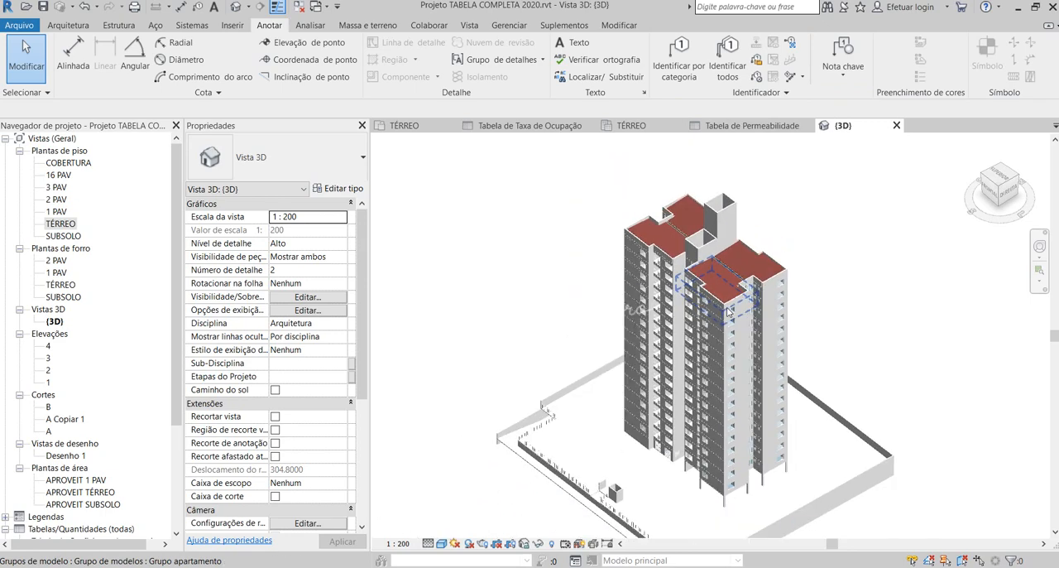
{"action": "scroll", "coordinate": [728, 311], "scroll_direction": "down", "scroll_amount": 1}
{"action": "scroll", "coordinate": [728, 428], "scroll_direction": "up", "scroll_amount": 1}
{"action": "middle_click_drag", "start_coordinate": [779, 399], "coordinate": [800, 422], "text": "shift"}
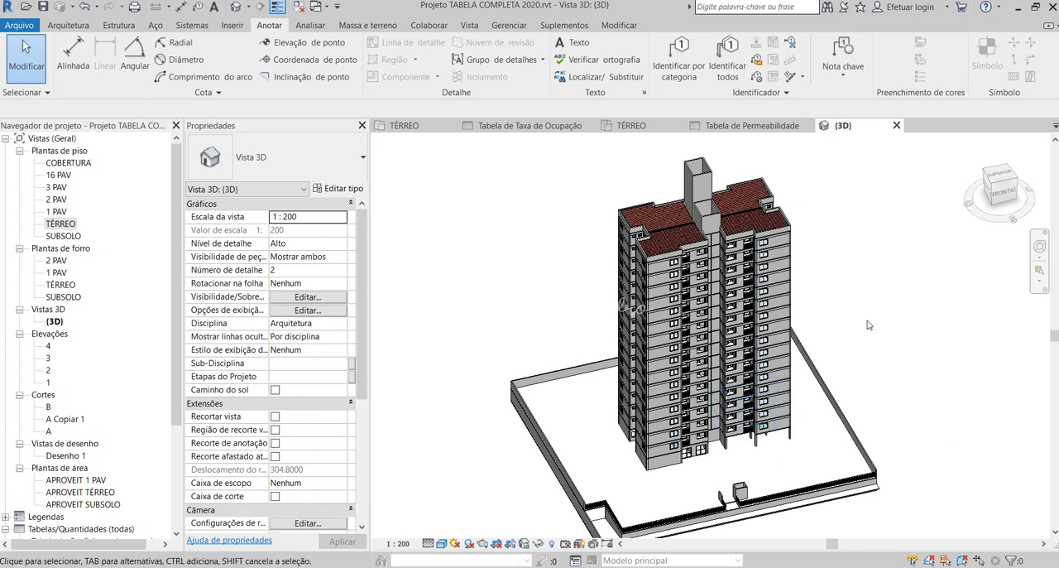
- Open the TÉRREO floor plan and close all inactive views
{"action": "double_click", "coordinate": [70, 225]}
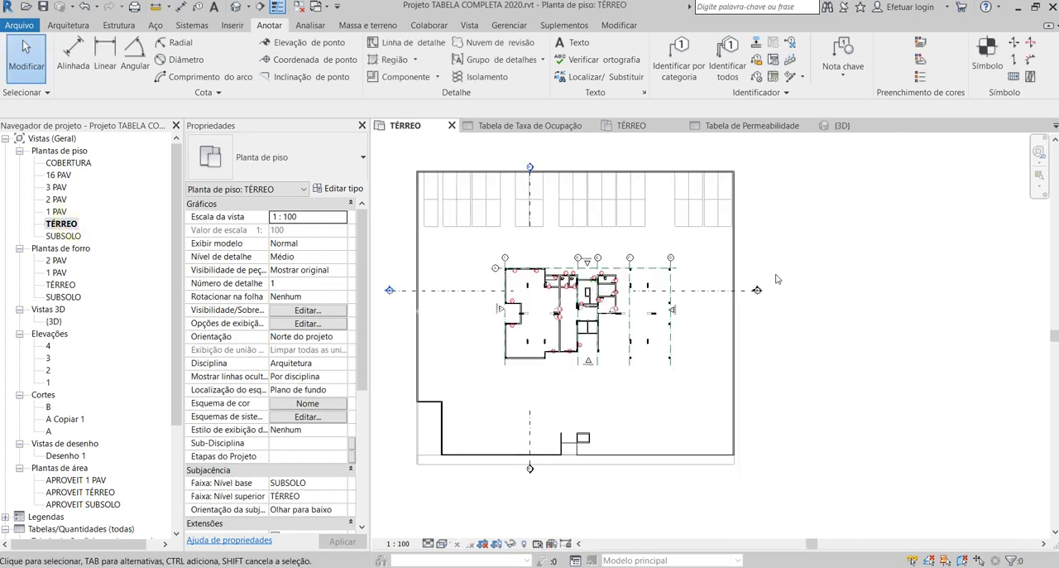
{"action": "scroll", "coordinate": [916, 382], "scroll_direction": "down", "scroll_amount": 2}
{"action": "scroll", "coordinate": [752, 327], "scroll_direction": "up", "scroll_amount": 2}
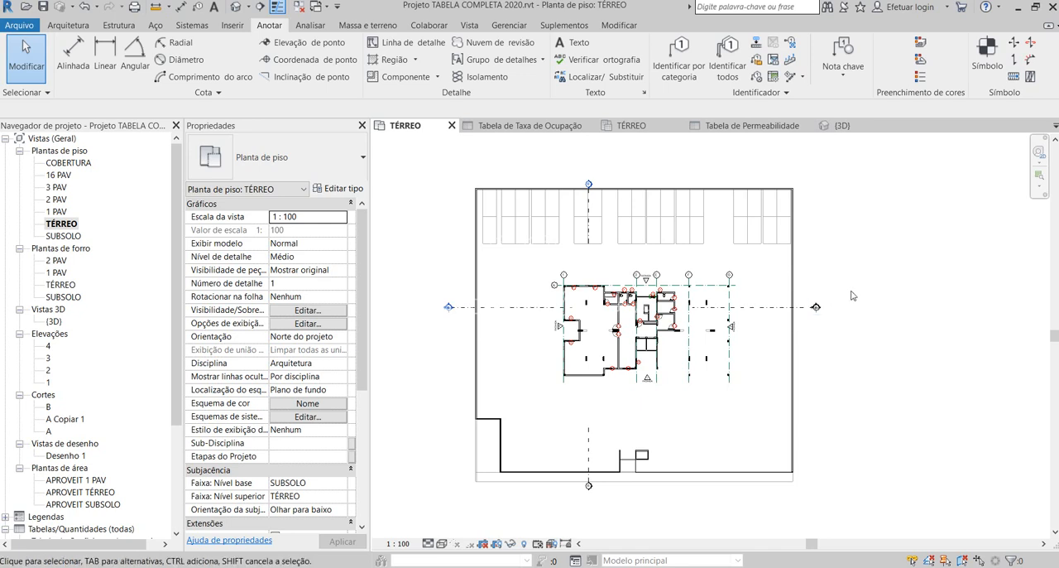
{"action": "scroll", "coordinate": [899, 286], "scroll_direction": "down", "scroll_amount": 2}
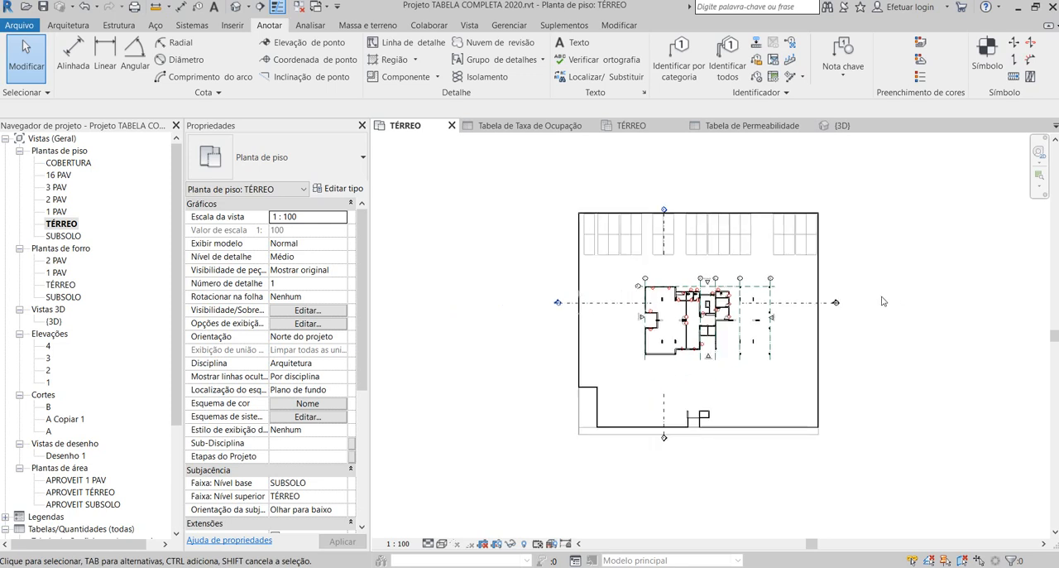
{"action": "scroll", "coordinate": [827, 303], "scroll_direction": "up", "scroll_amount": 1}
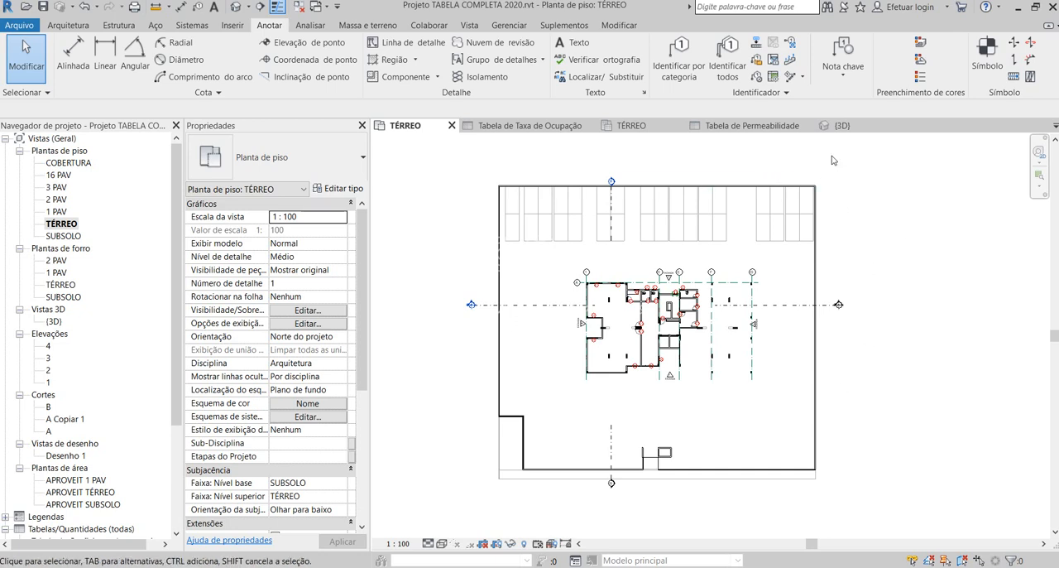
{"action": "left_click", "coordinate": [298, 6]}
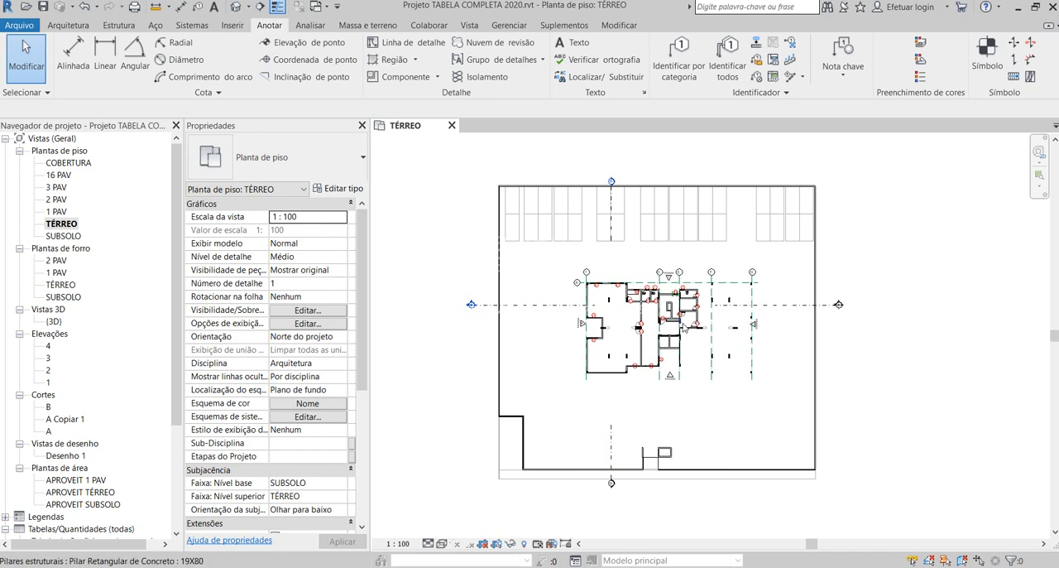
- Examine the TÉRREO plan and the project's existing area plans and schedules
{"action": "scroll", "coordinate": [116, 404], "scroll_direction": "down", "scroll_amount": 3}
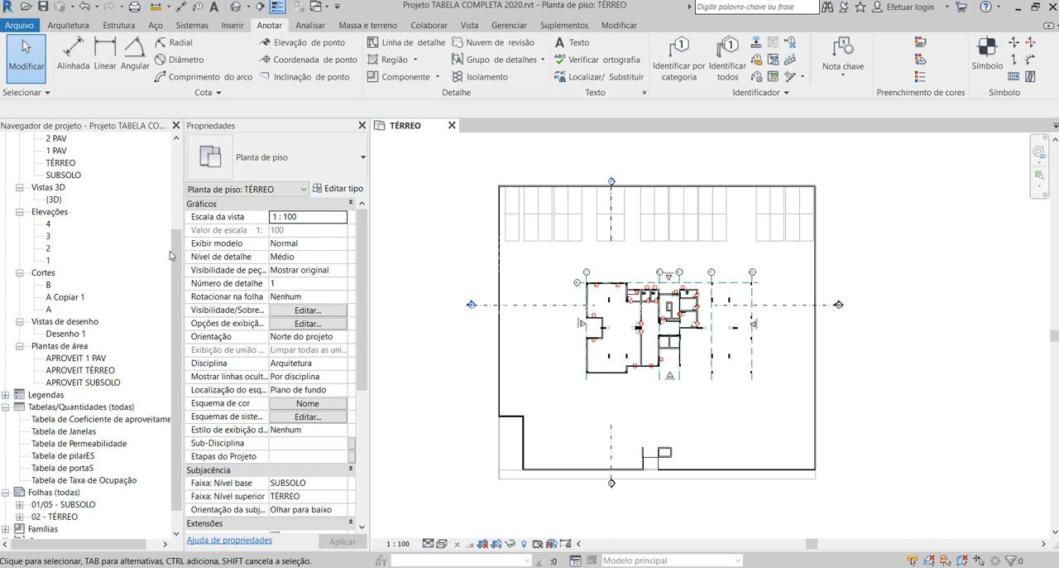
{"action": "scroll", "coordinate": [654, 370], "scroll_direction": "down", "scroll_amount": 2}
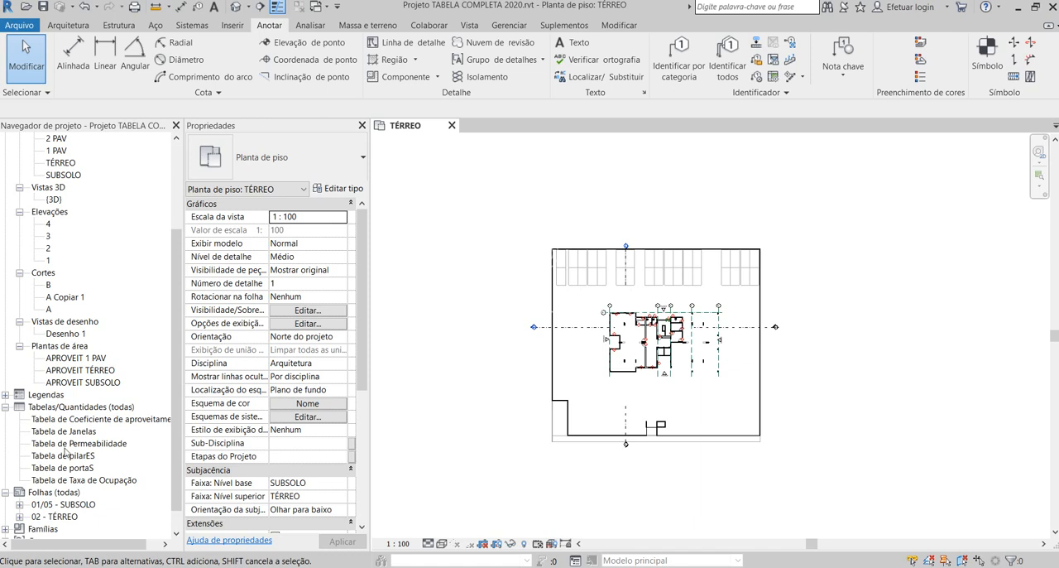
{"action": "scroll", "coordinate": [691, 242], "scroll_direction": "up", "scroll_amount": 2}
{"action": "scroll", "coordinate": [691, 243], "scroll_direction": "down", "scroll_amount": 1}
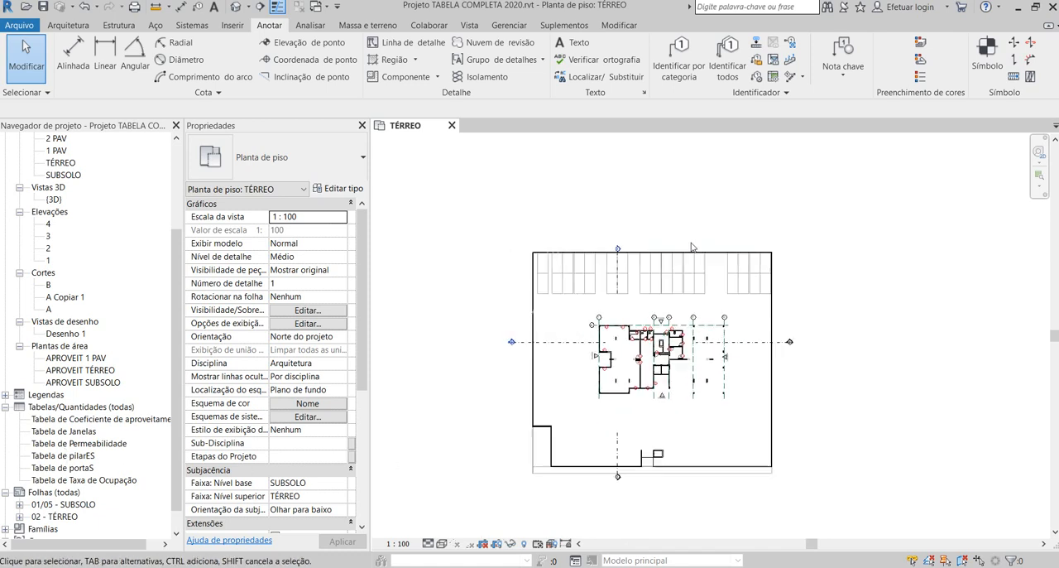
{"action": "scroll", "coordinate": [691, 244], "scroll_direction": "down", "scroll_amount": 2}
{"action": "scroll", "coordinate": [636, 286], "scroll_direction": "up", "scroll_amount": 4}
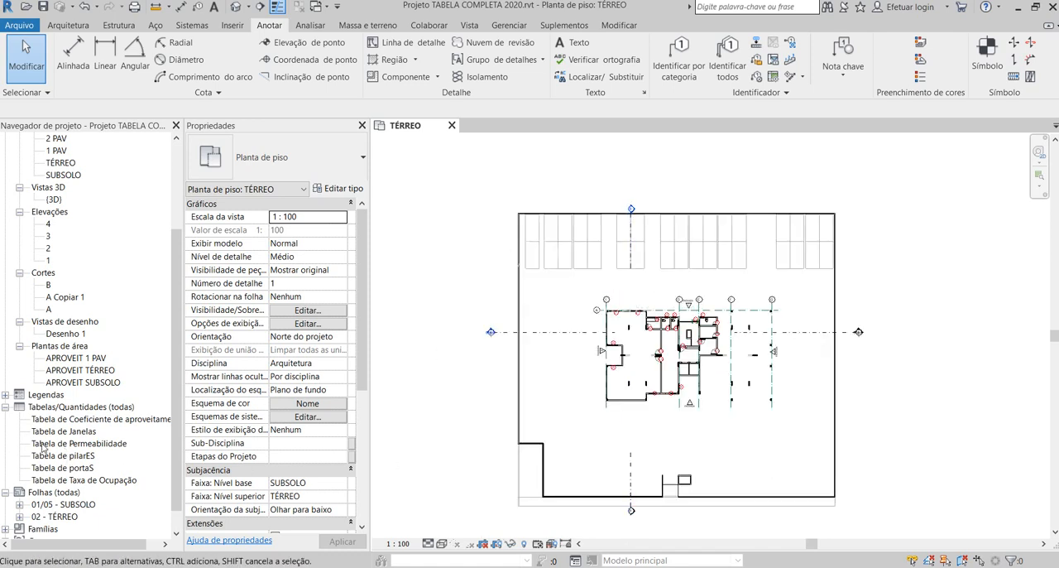
{"action": "scroll", "coordinate": [145, 469], "scroll_direction": "down", "scroll_amount": 1}
{"action": "scroll", "coordinate": [85, 313], "scroll_direction": "up", "scroll_amount": 4}
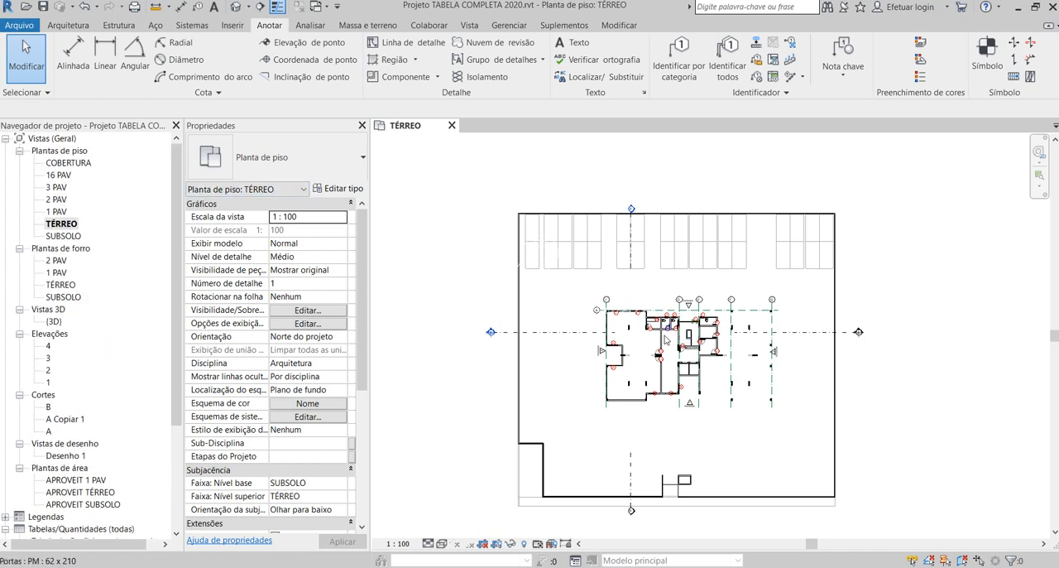
{"action": "scroll", "coordinate": [622, 335], "scroll_direction": "down", "scroll_amount": 2}
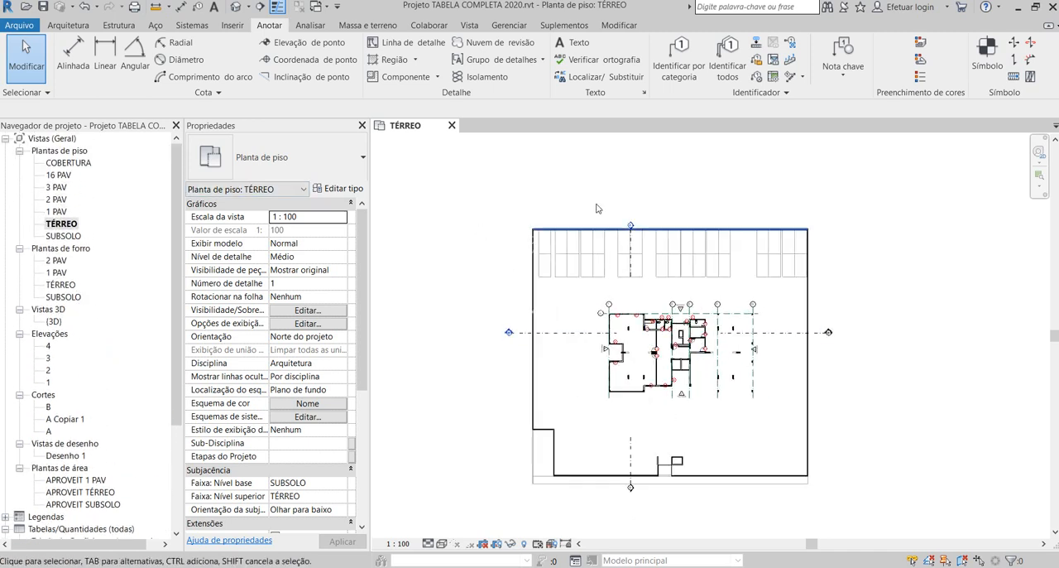
- Start a new area plan and set its type to Taxa de Ocupação
{"action": "left_click", "coordinate": [68, 25]}
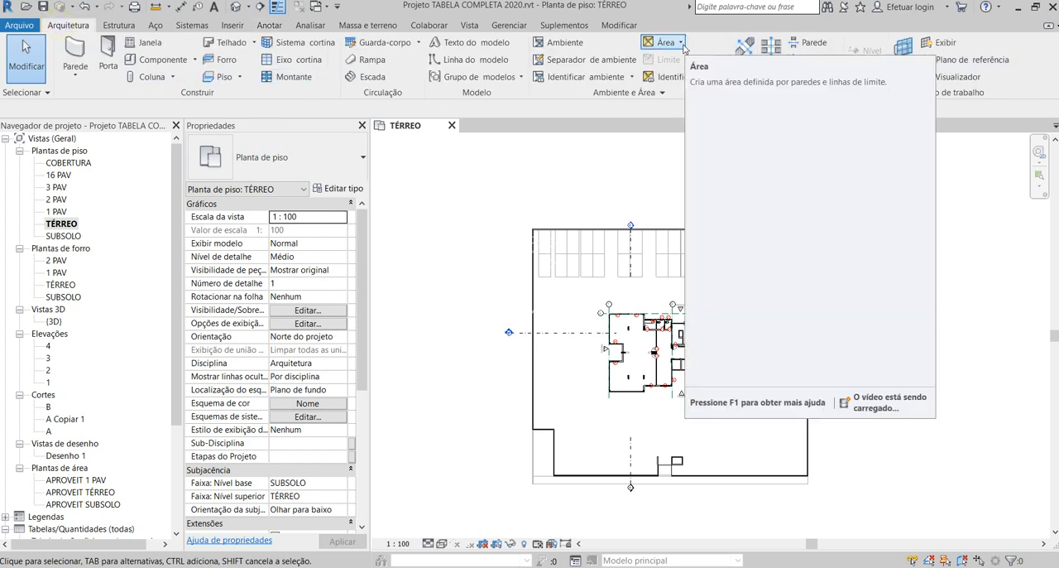
{"action": "left_click", "coordinate": [675, 42]}
{"action": "left_click", "coordinate": [675, 70]}
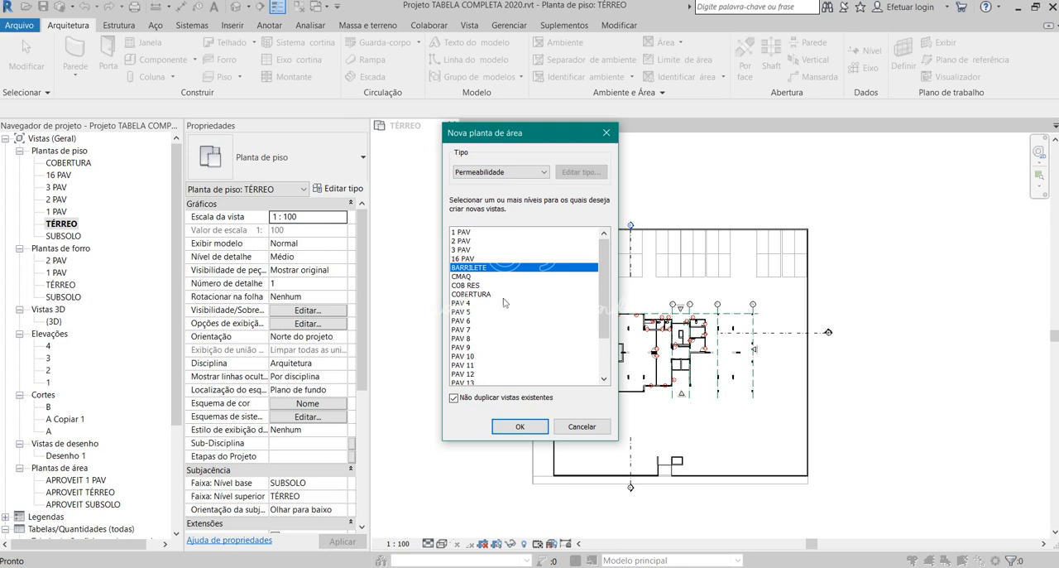
{"action": "scroll", "coordinate": [494, 333], "scroll_direction": "down", "scroll_amount": 3}
{"action": "left_click", "coordinate": [465, 374]}
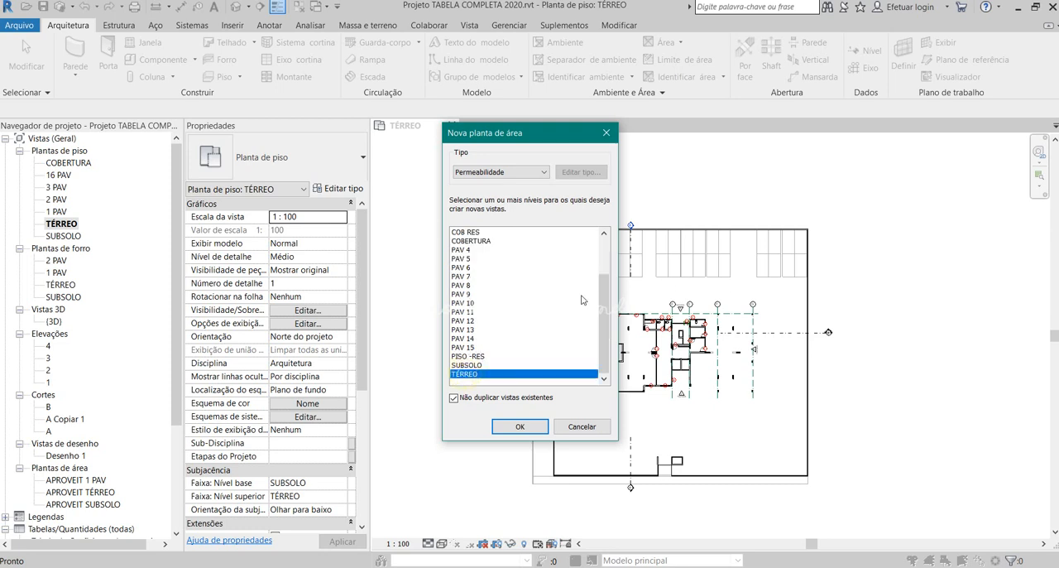
{"action": "left_click", "coordinate": [499, 172]}
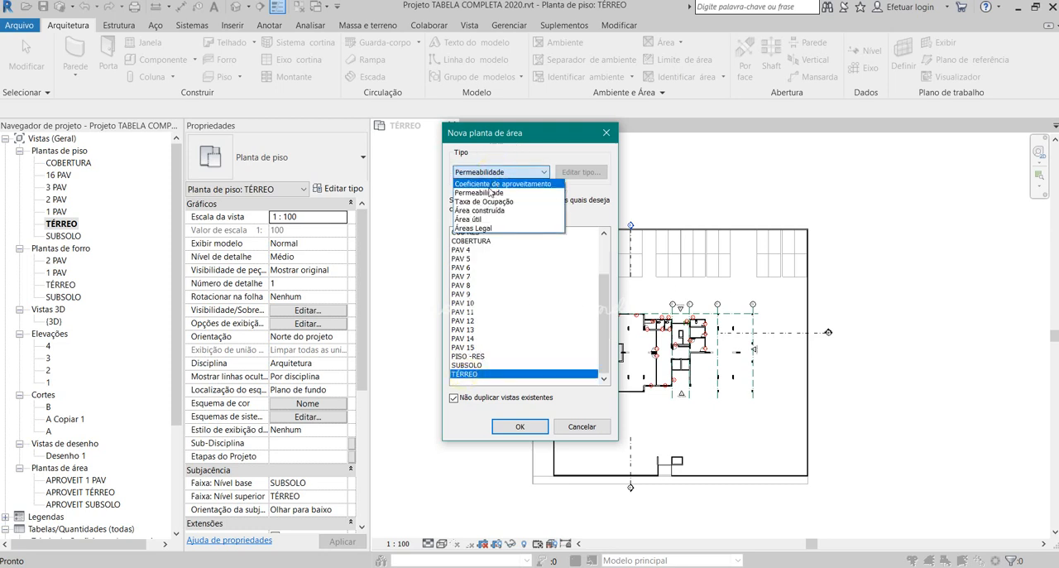
{"action": "left_click", "coordinate": [488, 201]}
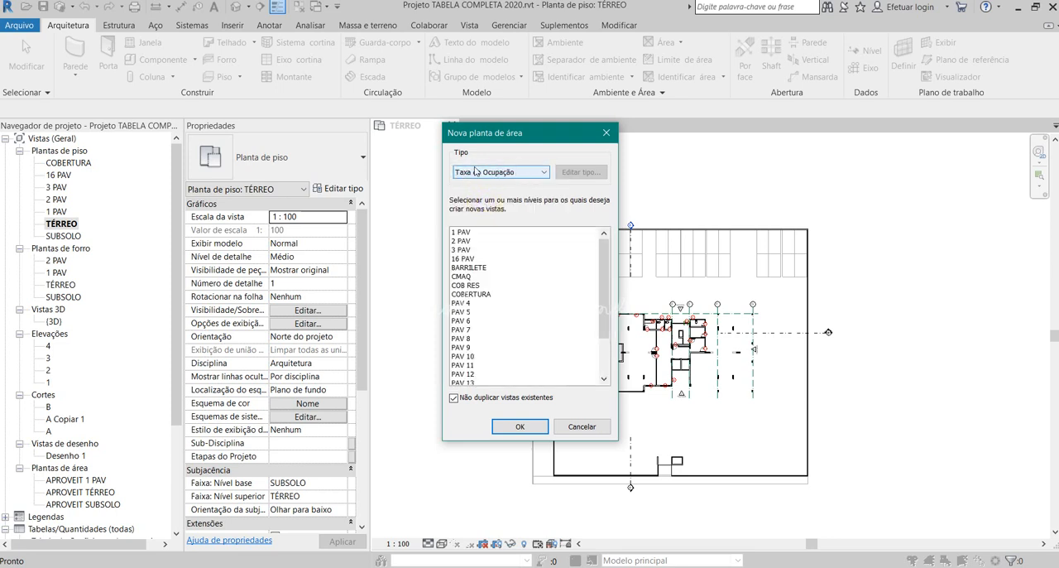
{"action": "left_click", "coordinate": [535, 173]}
{"action": "left_click", "coordinate": [497, 156]}
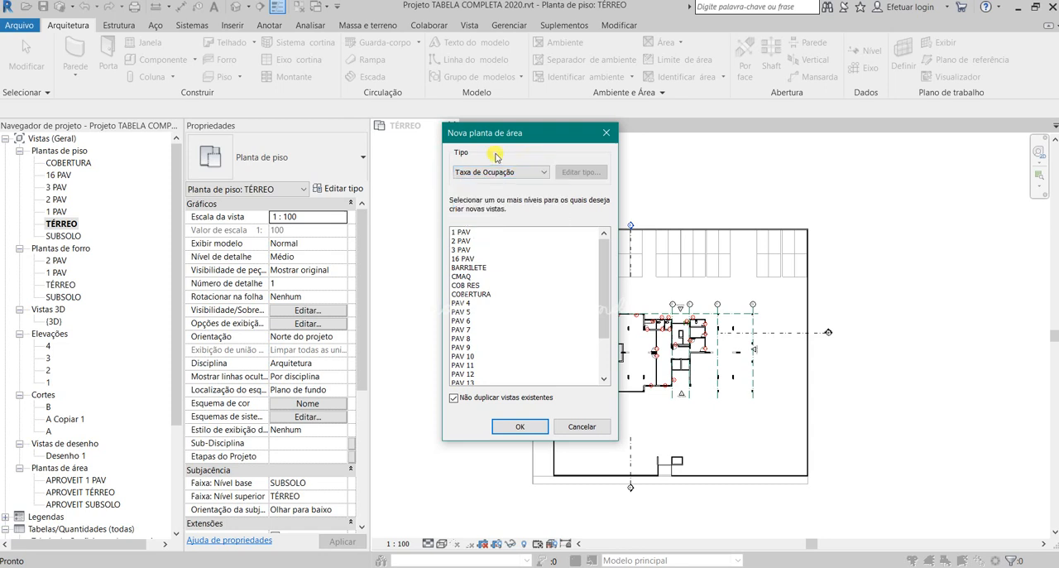
{"action": "left_click", "coordinate": [180, 335]}
{"action": "left_click", "coordinate": [521, 173]}
{"action": "left_click", "coordinate": [513, 179]}
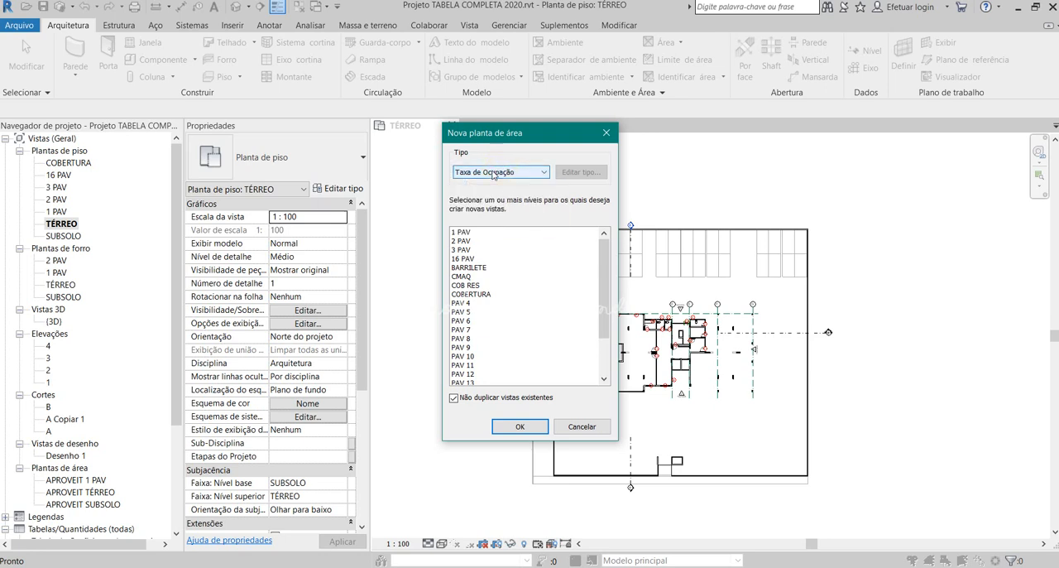
- Allow duplicates of existing views and create the Taxa de Ocupação area plan for the TÉRREO level
{"action": "scroll", "coordinate": [502, 262], "scroll_direction": "down", "scroll_amount": 2}
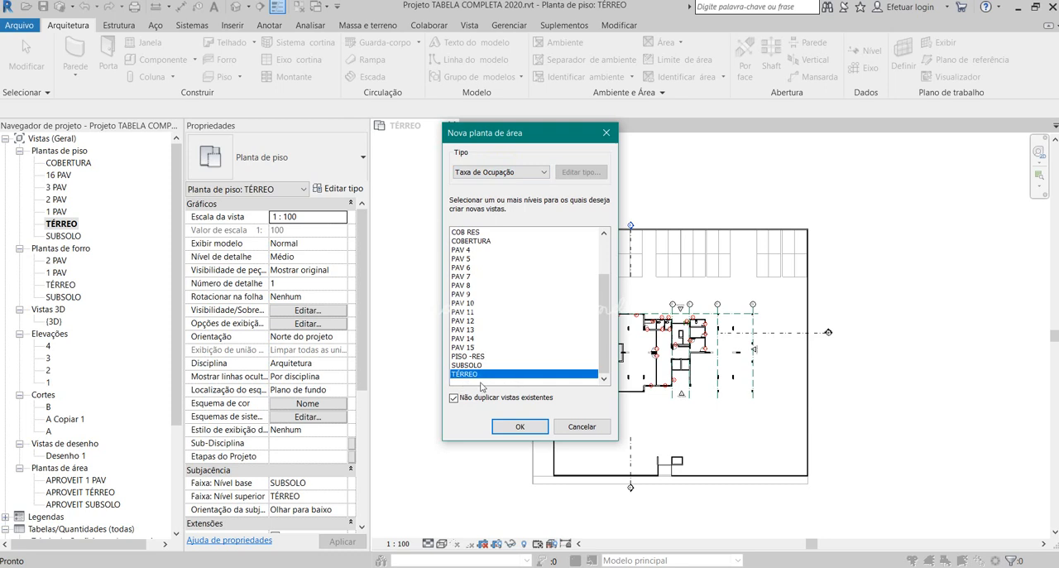
{"action": "left_click", "coordinate": [454, 399]}
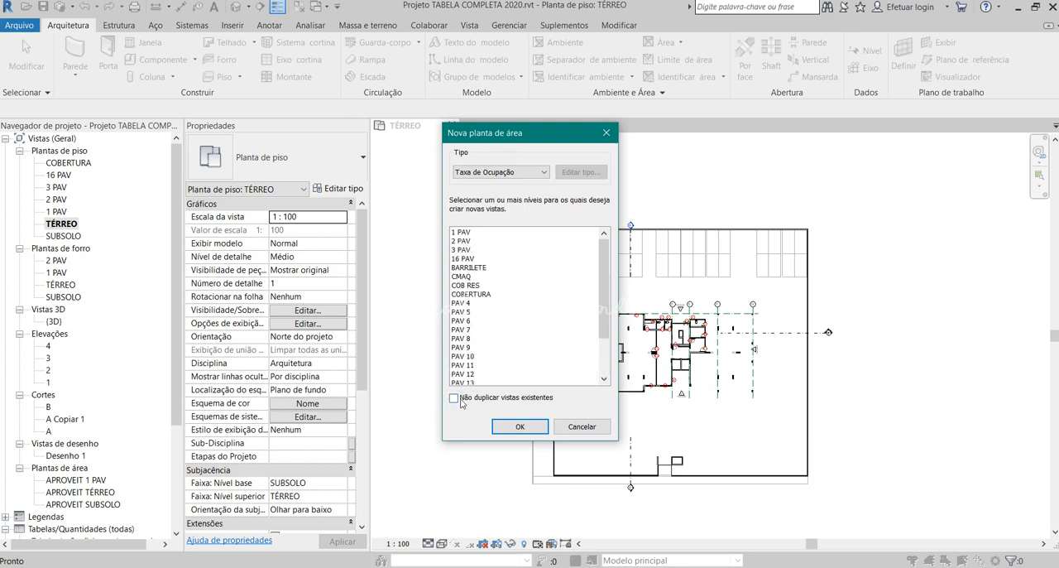
{"action": "scroll", "coordinate": [557, 380], "scroll_direction": "down", "scroll_amount": 2}
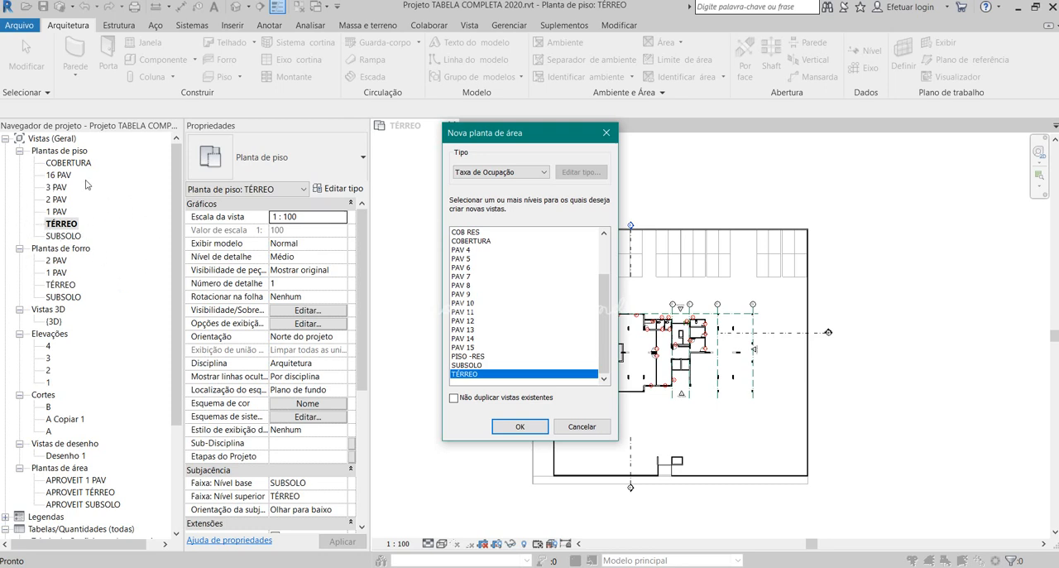
{"action": "left_click", "coordinate": [74, 227]}
{"action": "left_click", "coordinate": [70, 230]}
{"action": "left_click", "coordinate": [519, 427]}
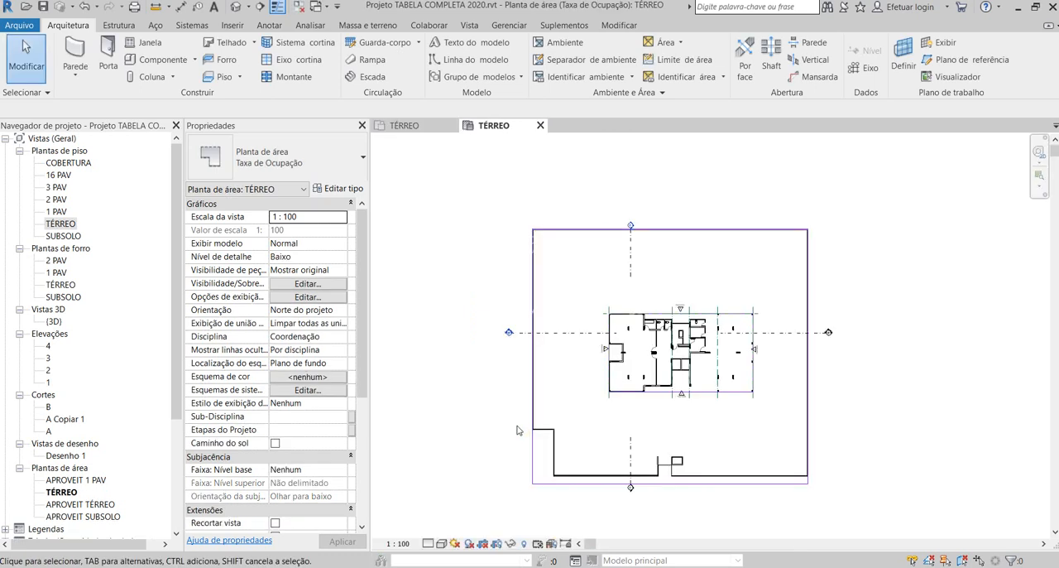
- Inspect the area boundary lines around the lot perimeter one by one
{"action": "left_click", "coordinate": [774, 484]}
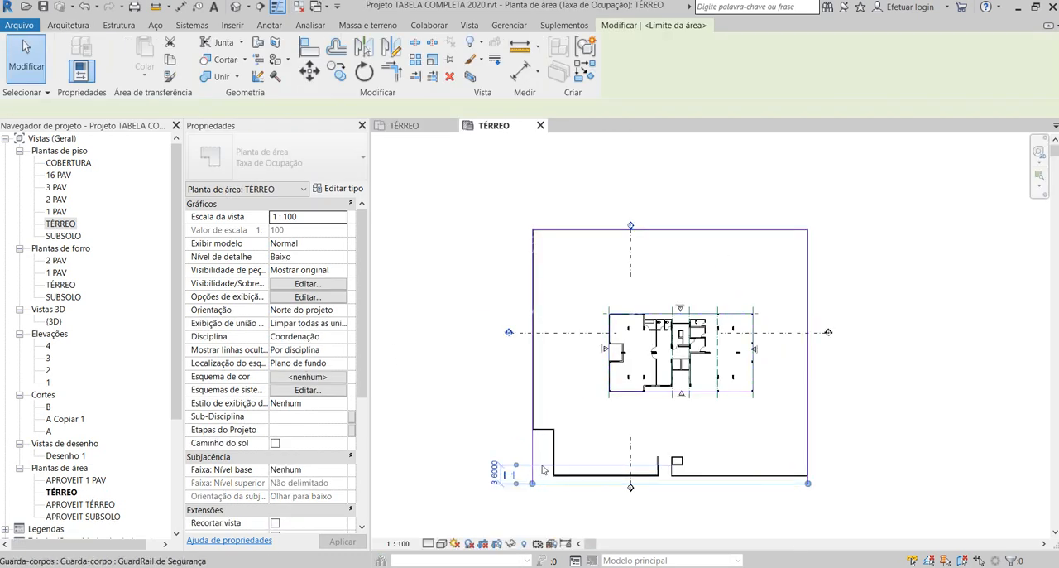
{"action": "left_click", "coordinate": [588, 231]}
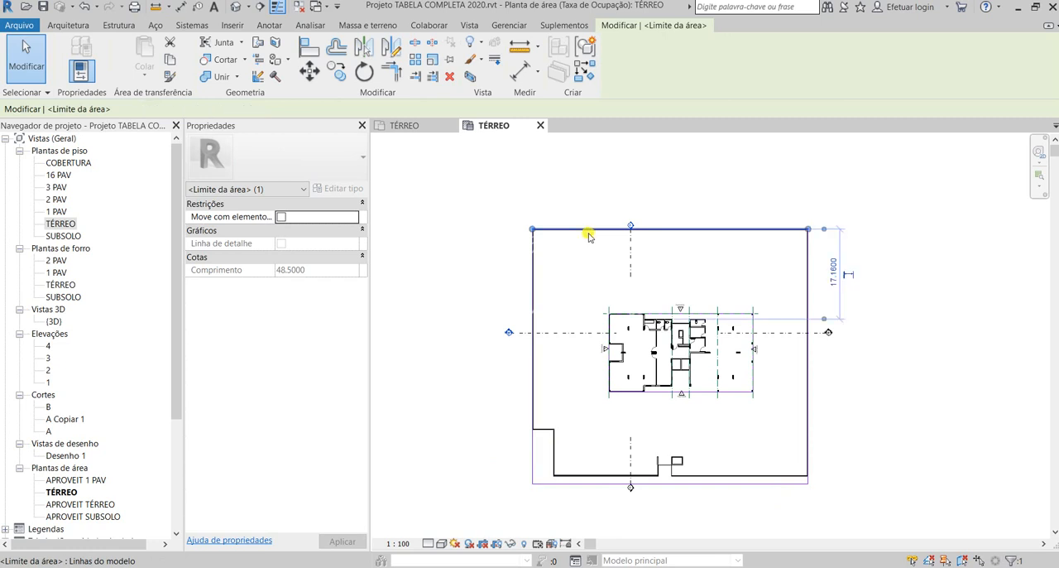
{"action": "left_click", "coordinate": [809, 265]}
{"action": "scroll", "coordinate": [877, 490], "scroll_direction": "up", "scroll_amount": 2}
{"action": "left_click", "coordinate": [626, 484]}
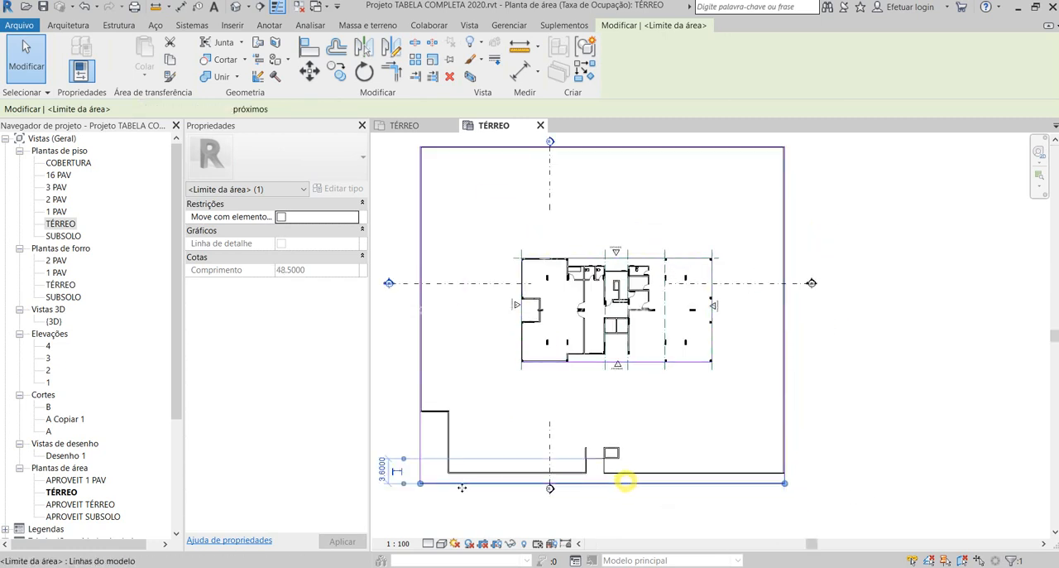
{"action": "left_click", "coordinate": [933, 343]}
- Inspect the area boundary lines around the building's perimeter one by one
{"action": "scroll", "coordinate": [512, 358], "scroll_direction": "down", "scroll_amount": 1}
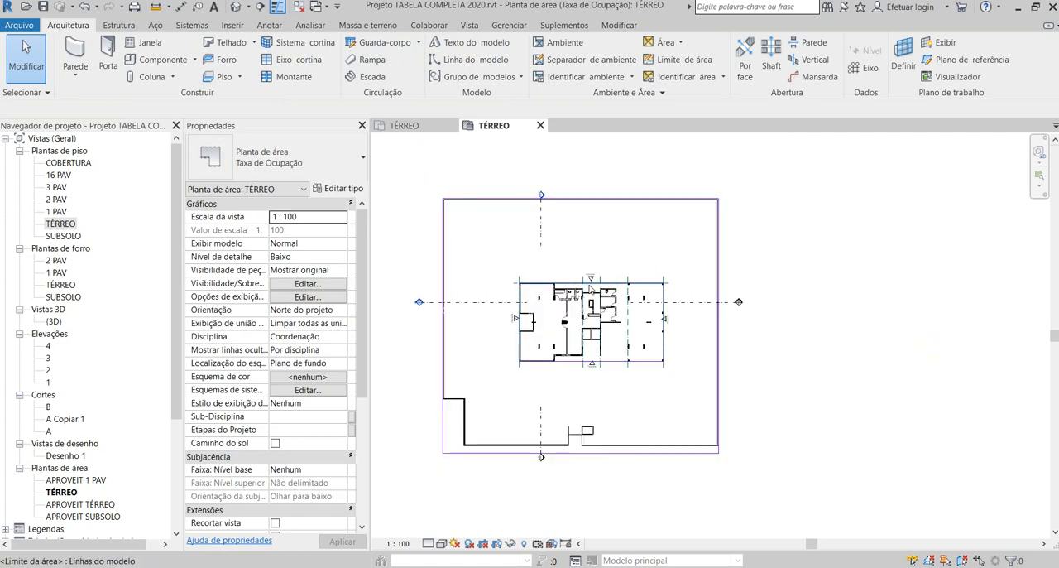
{"action": "scroll", "coordinate": [618, 360], "scroll_direction": "up", "scroll_amount": 1}
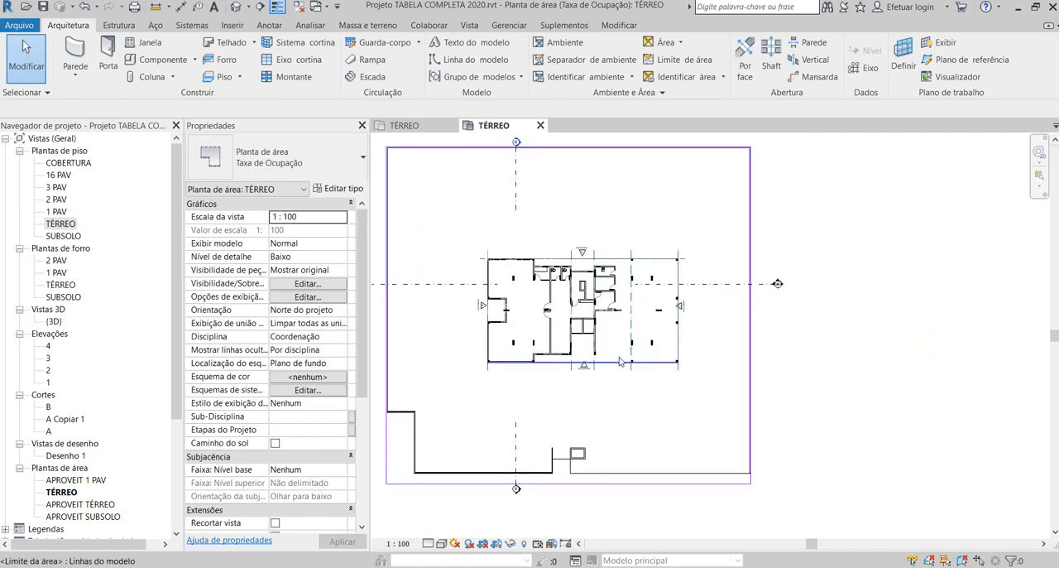
{"action": "left_click", "coordinate": [617, 359]}
{"action": "left_click", "coordinate": [679, 278]}
{"action": "left_click_drag", "start_coordinate": [678, 259], "coordinate": [669, 263]}
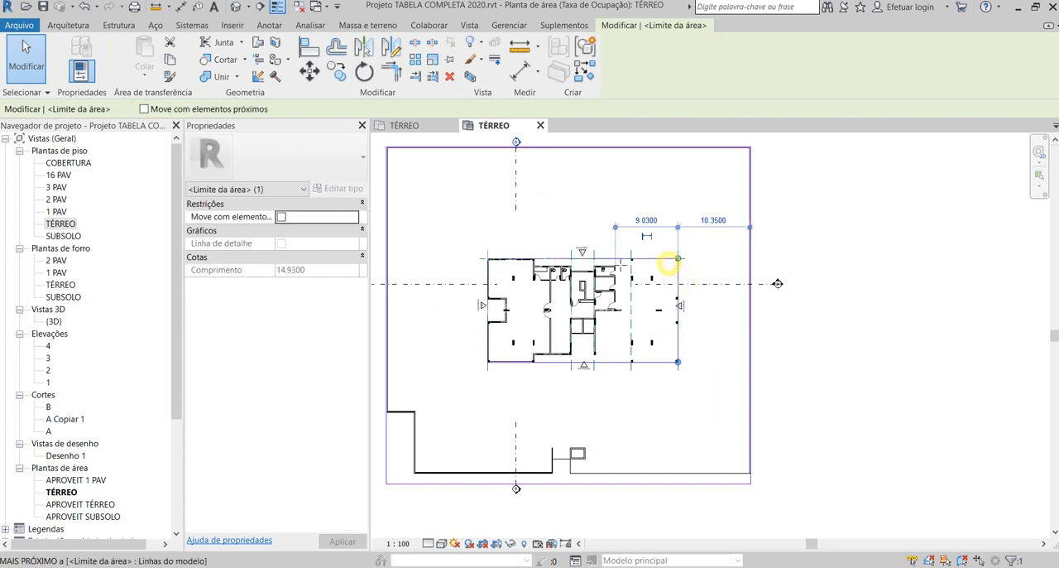
{"action": "left_click", "coordinate": [566, 259]}
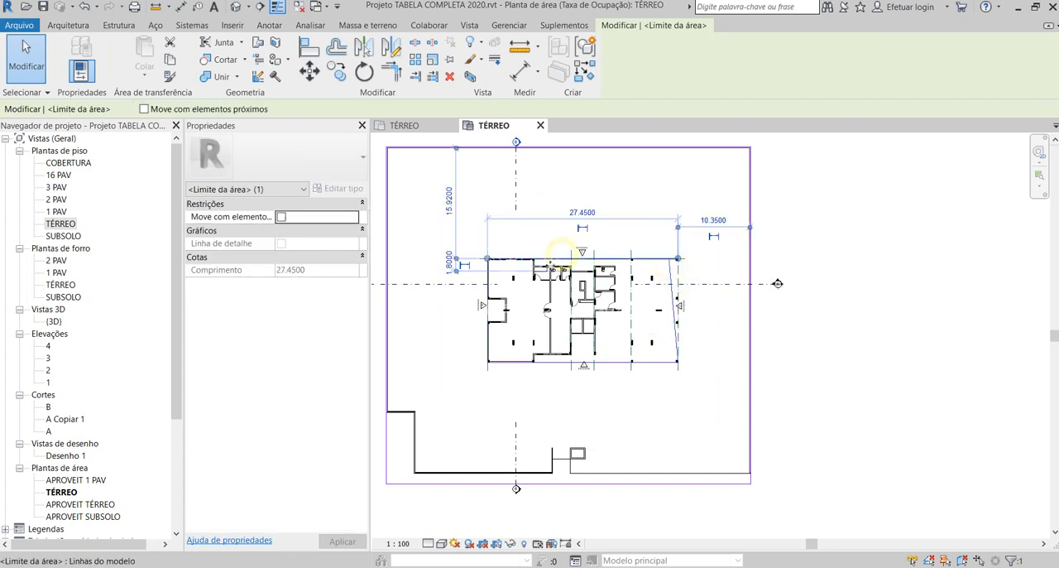
{"action": "left_click", "coordinate": [561, 362]}
- Straighten the boundary line on the FACHADA 2 side by snapping its upper end back to the building corner
{"action": "scroll", "coordinate": [664, 342], "scroll_direction": "up", "scroll_amount": 2}
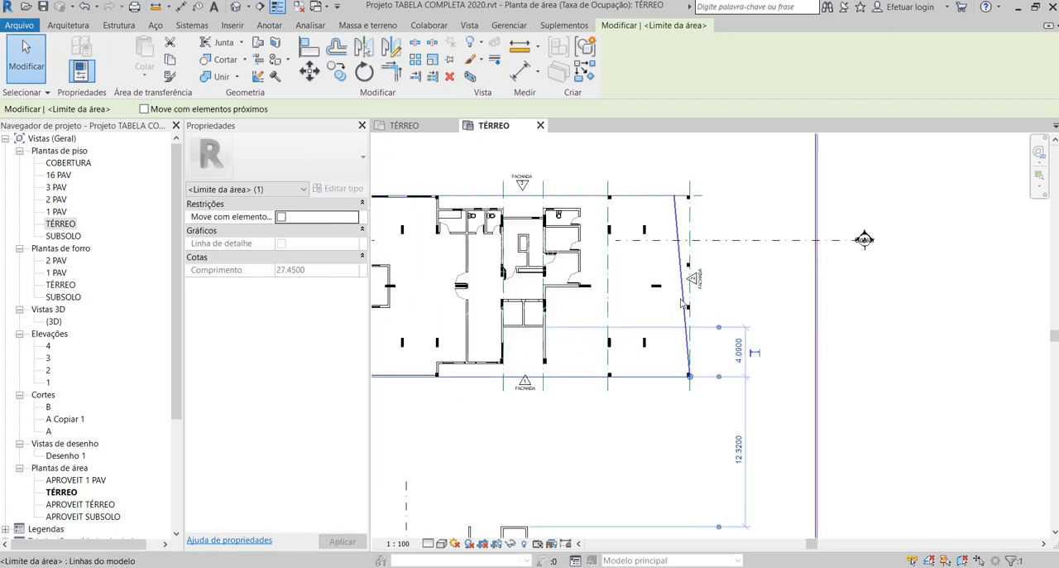
{"action": "left_click", "coordinate": [678, 235]}
{"action": "left_click_drag", "start_coordinate": [676, 197], "coordinate": [691, 199]}
{"action": "scroll", "coordinate": [691, 199], "scroll_direction": "up", "scroll_amount": 2}
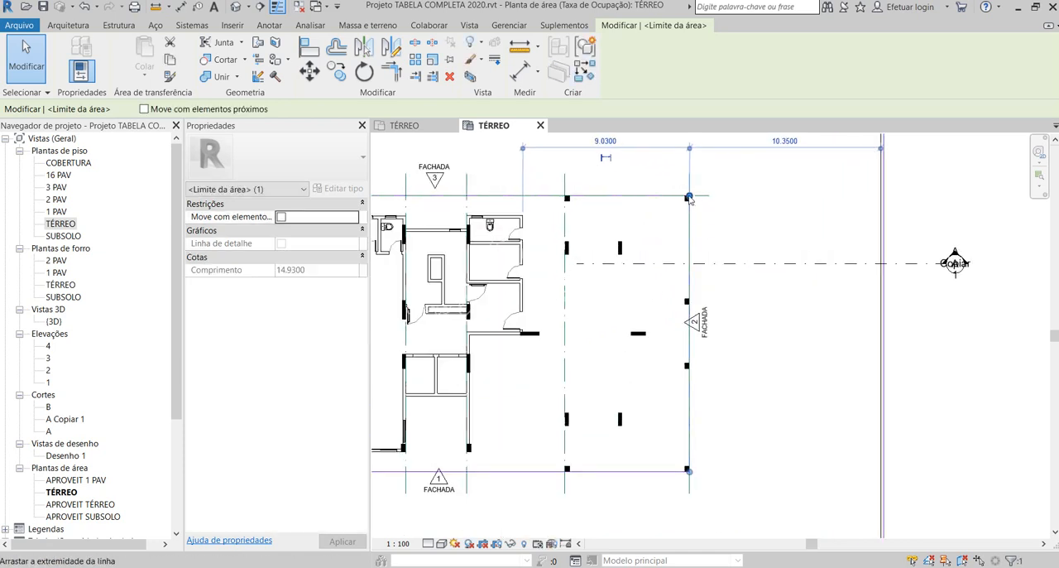
{"action": "scroll", "coordinate": [736, 295], "scroll_direction": "down", "scroll_amount": 4}
{"action": "left_click", "coordinate": [760, 338]}
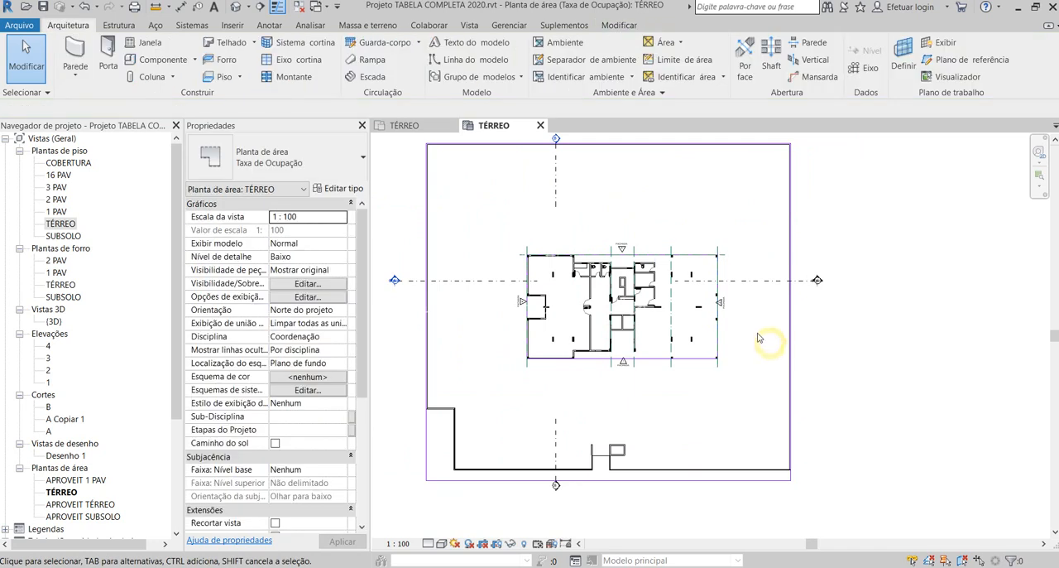
- Try to delete the straight boundary line on the building's FACHADA 3 side, accepting the multiple-areas warning
{"action": "scroll", "coordinate": [596, 259], "scroll_direction": "up", "scroll_amount": 3}
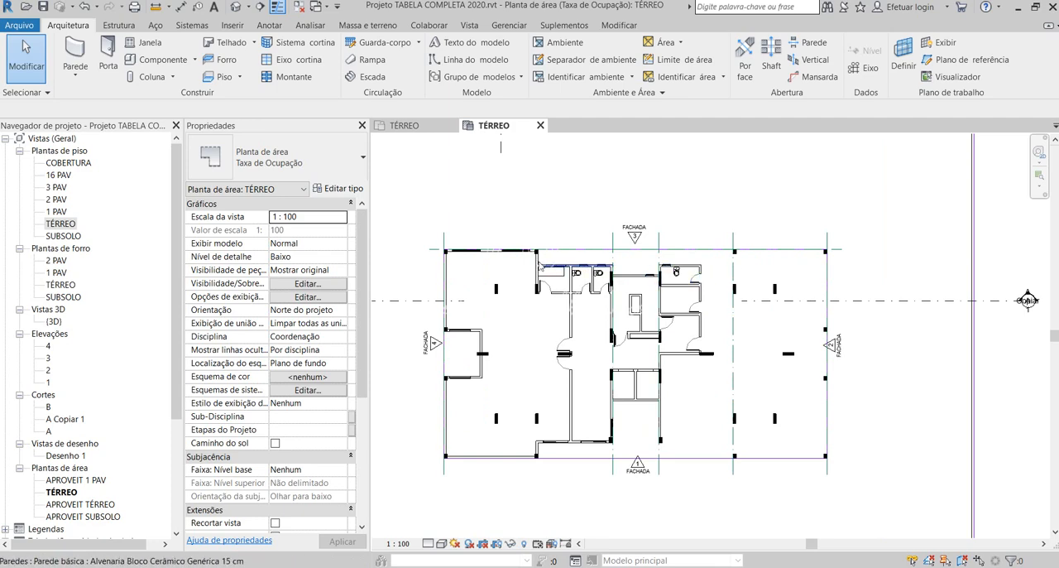
{"action": "left_click", "coordinate": [547, 250]}
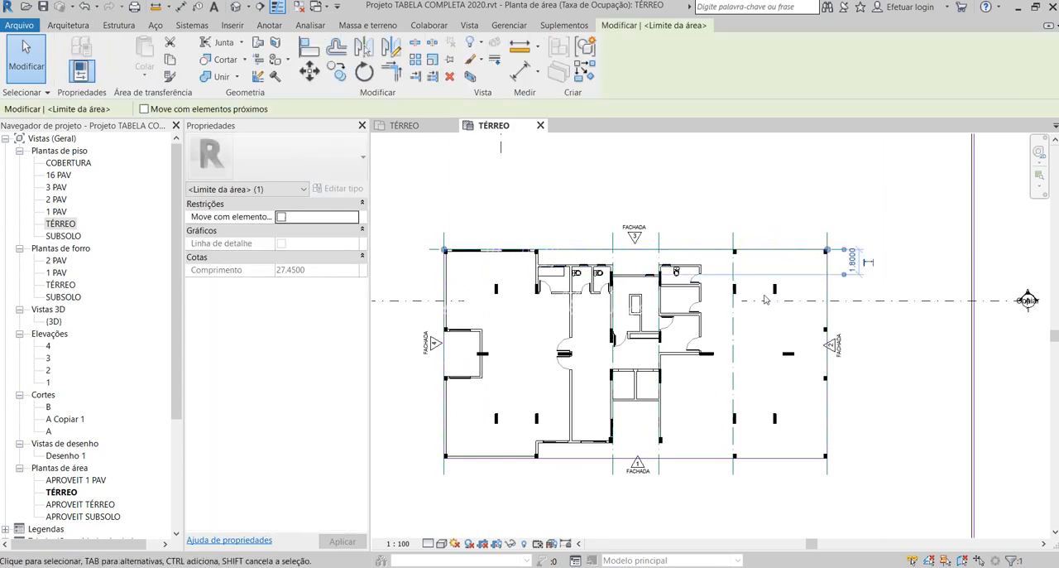
{"action": "key", "text": "Delete"}
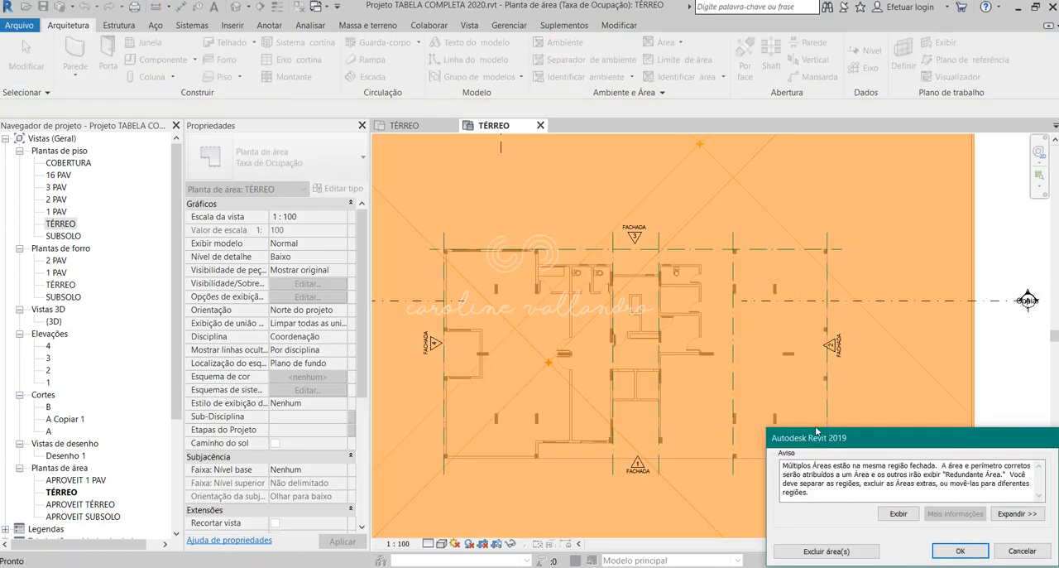
{"action": "left_click", "coordinate": [960, 551]}
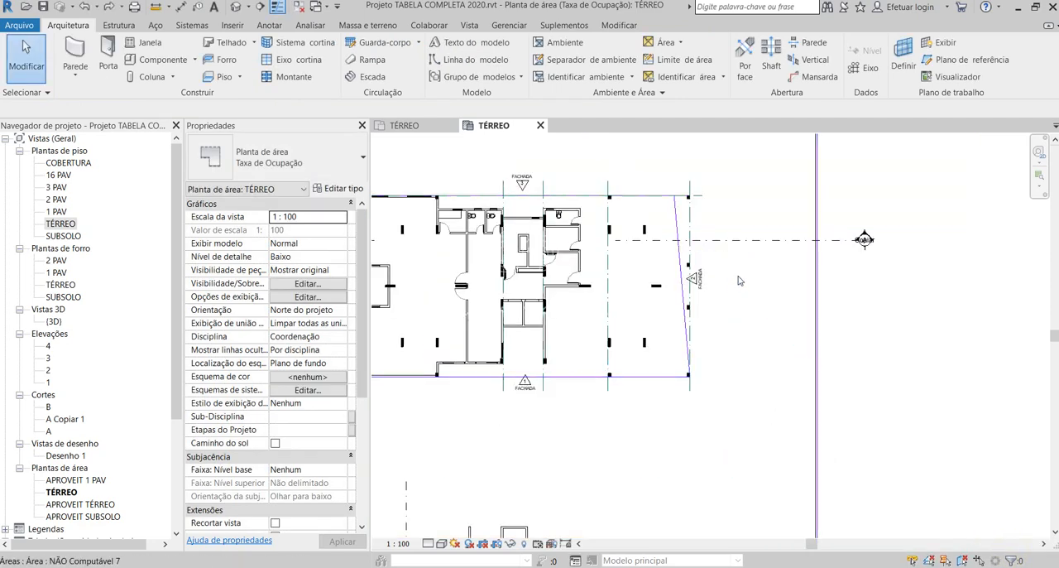
- Move the upper end of the slanted FACHADA 2 boundary line back onto the corner at grid A
{"action": "scroll", "coordinate": [739, 287], "scroll_direction": "down", "scroll_amount": 2}
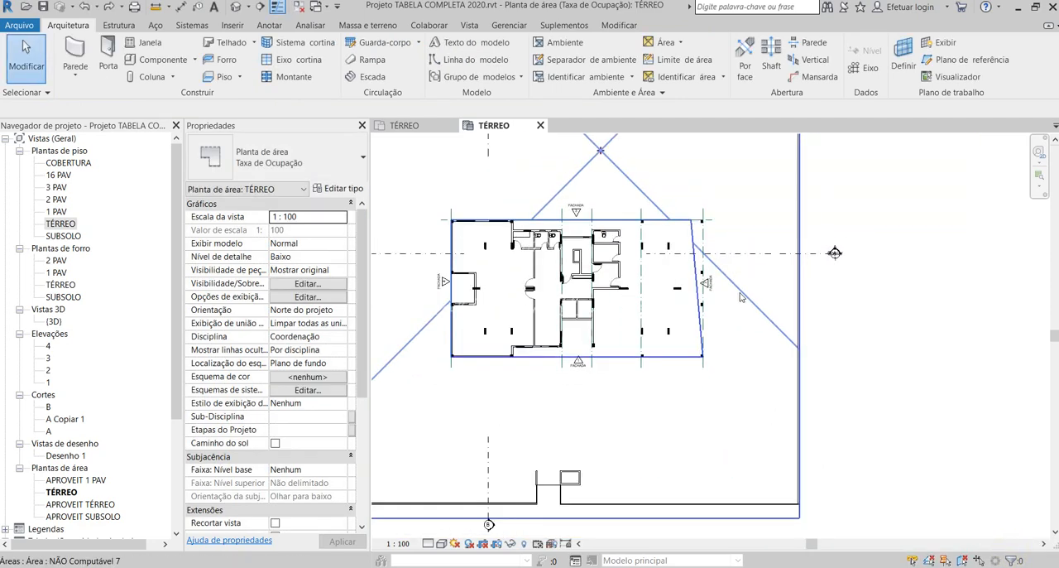
{"action": "scroll", "coordinate": [584, 221], "scroll_direction": "up", "scroll_amount": 3}
{"action": "left_click", "coordinate": [750, 237]}
{"action": "left_click_drag", "start_coordinate": [752, 221], "coordinate": [770, 221]}
{"action": "scroll", "coordinate": [770, 221], "scroll_direction": "up", "scroll_amount": 3}
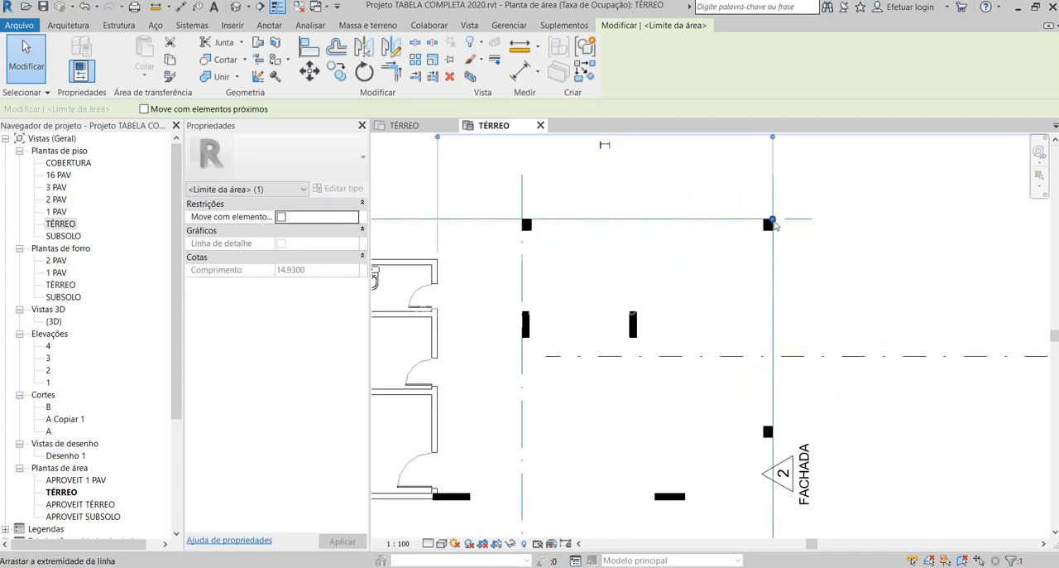
- Delete the area boundary line running along grid A on the FACHADA 3 side and accept the warning
{"action": "scroll", "coordinate": [771, 224], "scroll_direction": "down", "scroll_amount": 4}
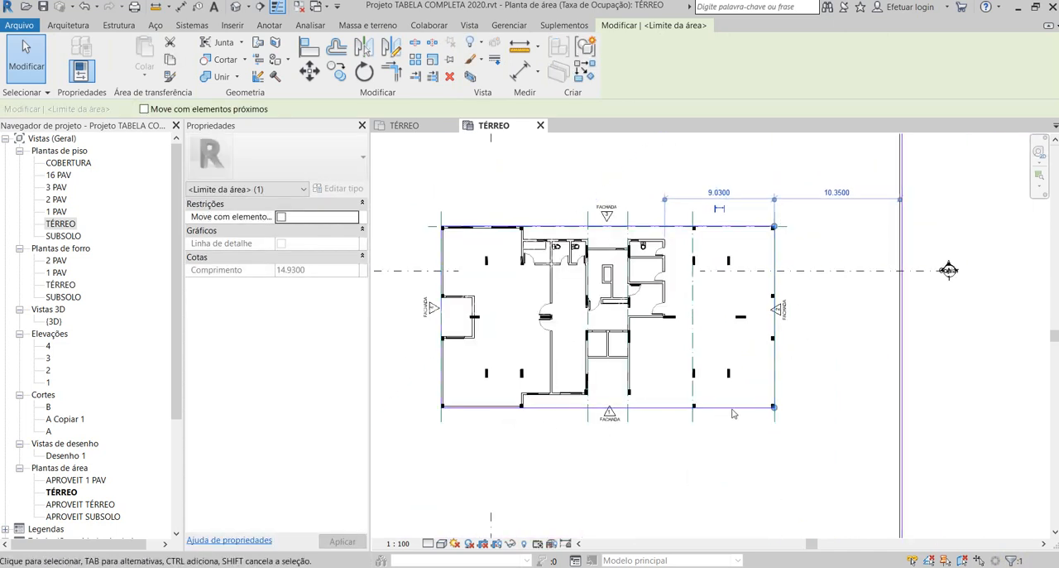
{"action": "scroll", "coordinate": [598, 235], "scroll_direction": "up", "scroll_amount": 2}
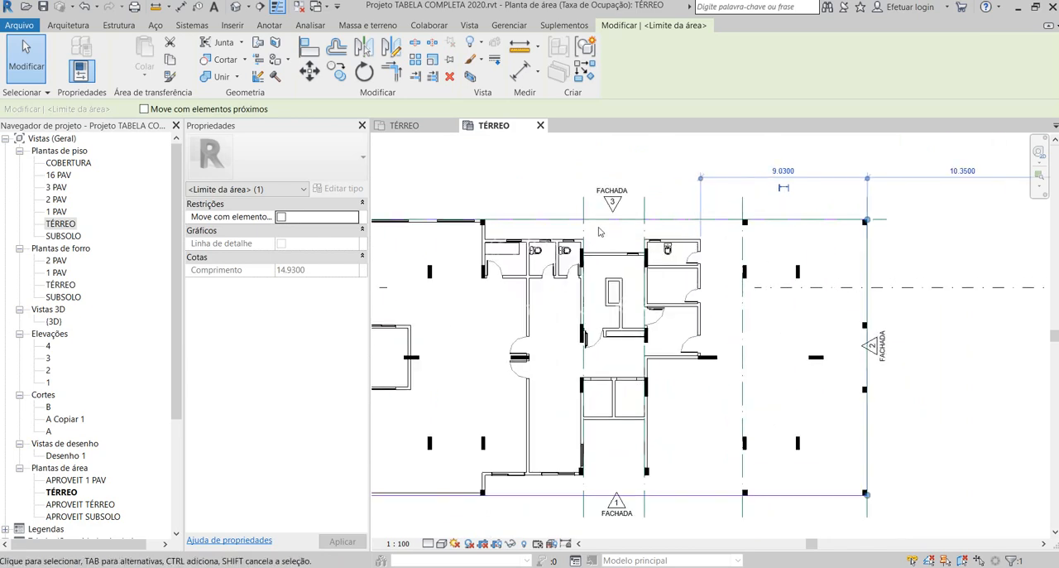
{"action": "left_click", "coordinate": [786, 295]}
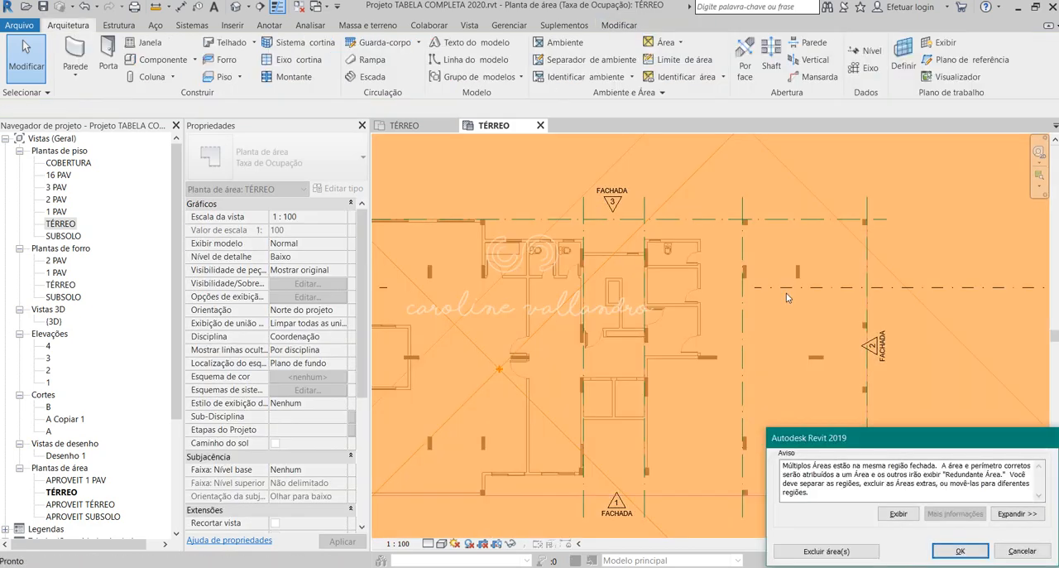
{"action": "left_click", "coordinate": [960, 551]}
{"action": "scroll", "coordinate": [687, 341], "scroll_direction": "down", "scroll_amount": 3}
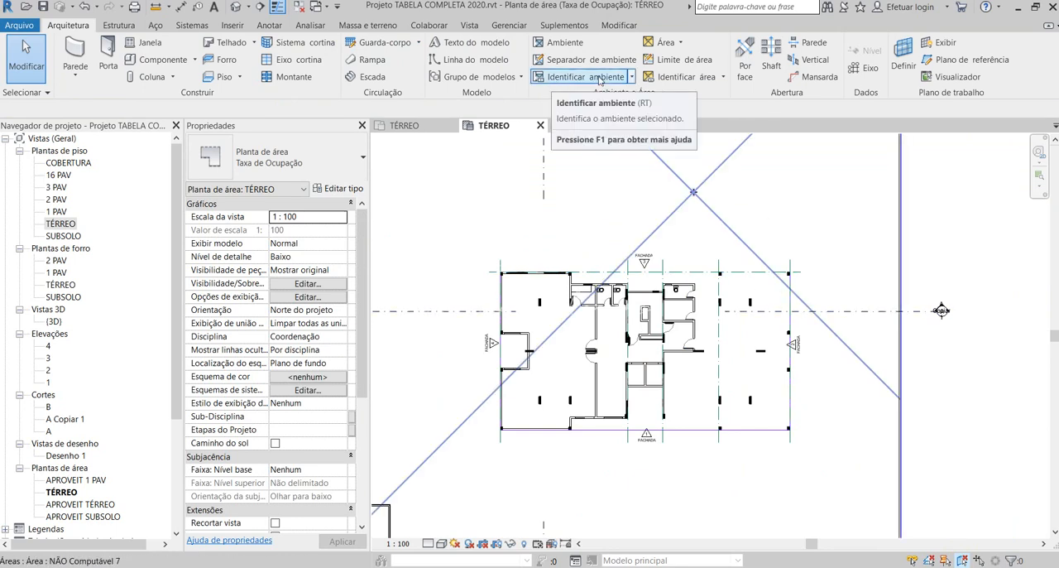
{"action": "left_click", "coordinate": [617, 25]}
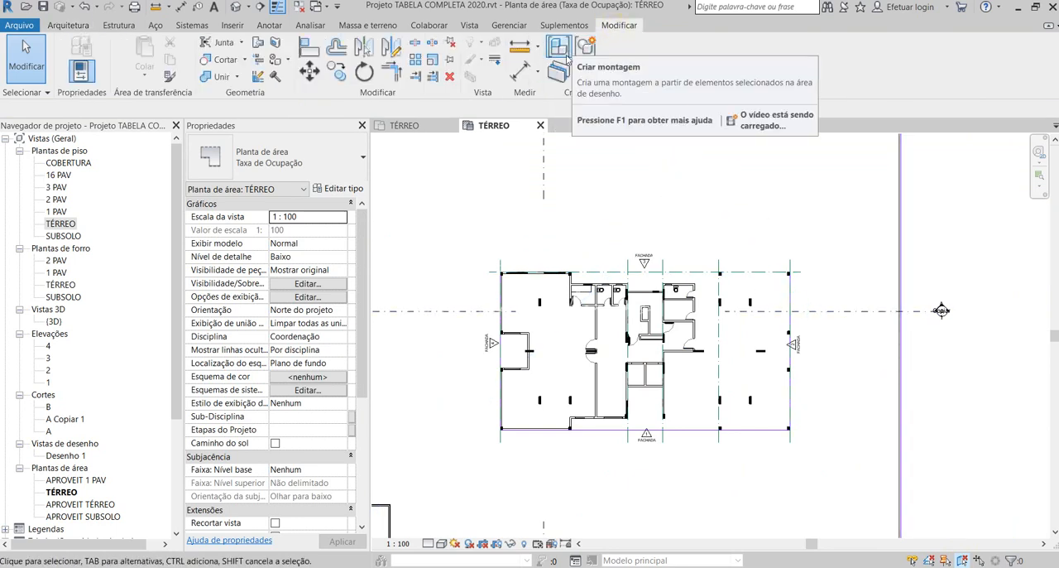
{"action": "left_click", "coordinate": [70, 25]}
{"action": "scroll", "coordinate": [652, 264], "scroll_direction": "down", "scroll_amount": 2}
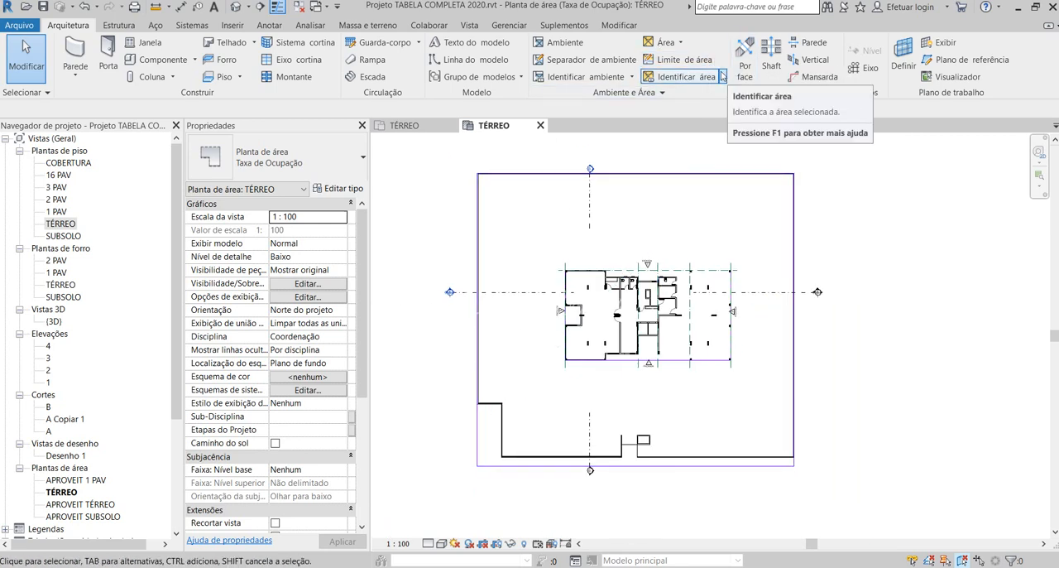
{"action": "left_click", "coordinate": [722, 76]}
{"action": "left_click", "coordinate": [723, 77]}
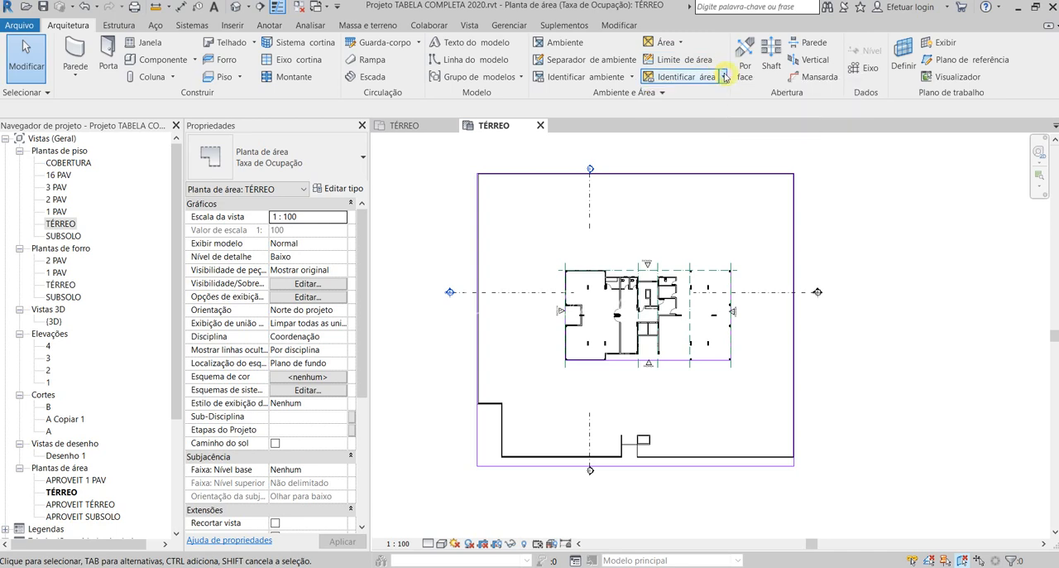
- Draw chained area boundary lines from the FACHADA 3 and FACHADA 4 corner along the projecting room's 6.75 m outer wall and back to the recessed wall
{"action": "left_click", "coordinate": [714, 66]}
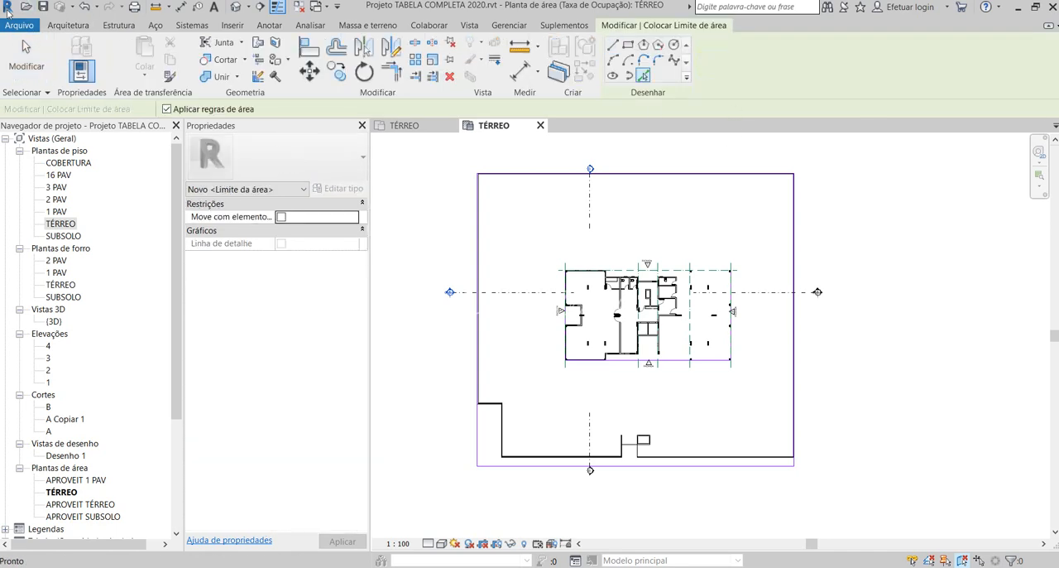
{"action": "left_click", "coordinate": [18, 26]}
{"action": "left_click", "coordinate": [774, 73]}
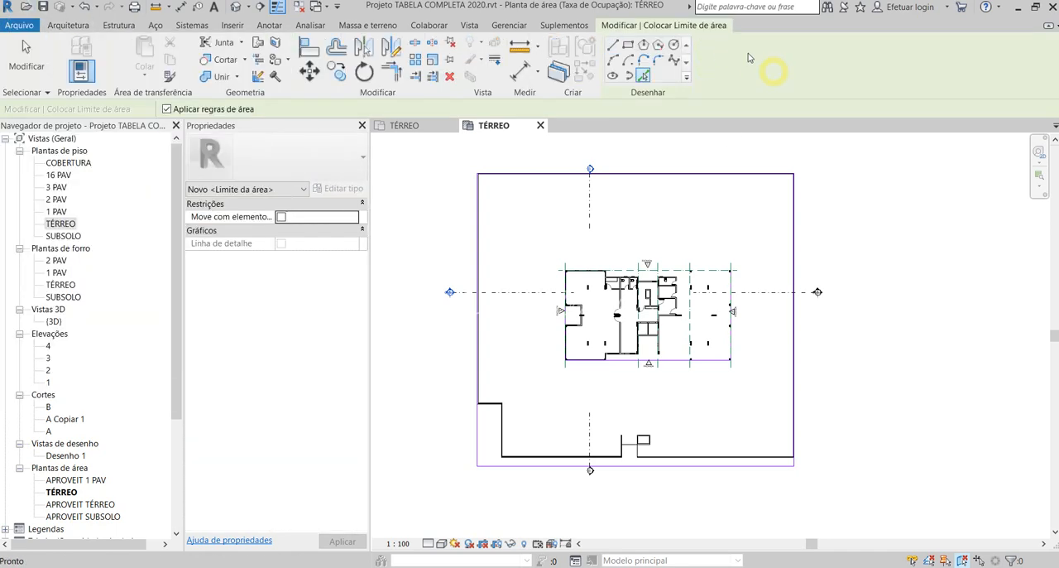
{"action": "left_click", "coordinate": [613, 45]}
{"action": "scroll", "coordinate": [627, 270], "scroll_direction": "up", "scroll_amount": 2}
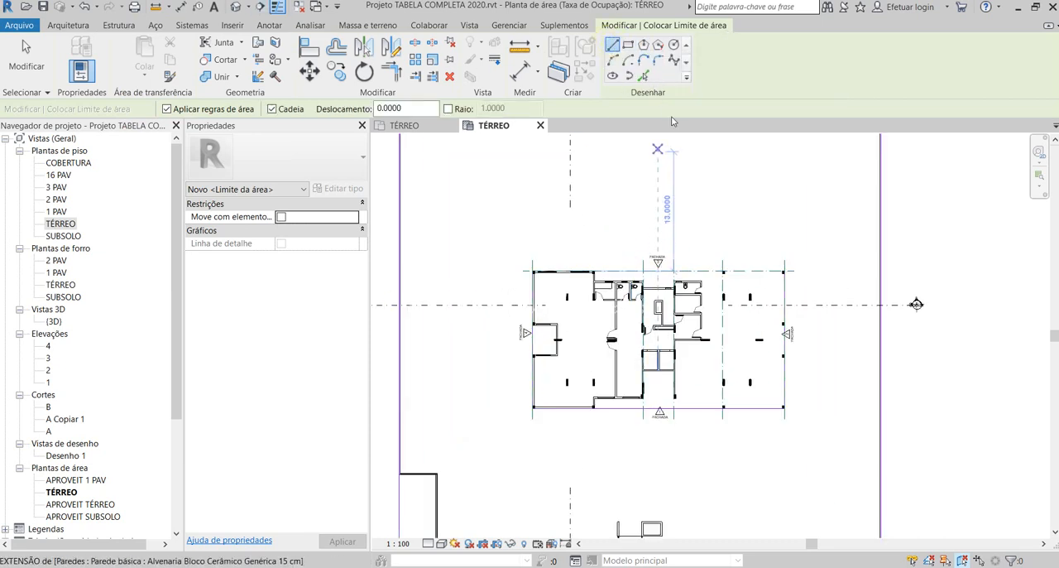
{"action": "scroll", "coordinate": [569, 281], "scroll_direction": "up", "scroll_amount": 5}
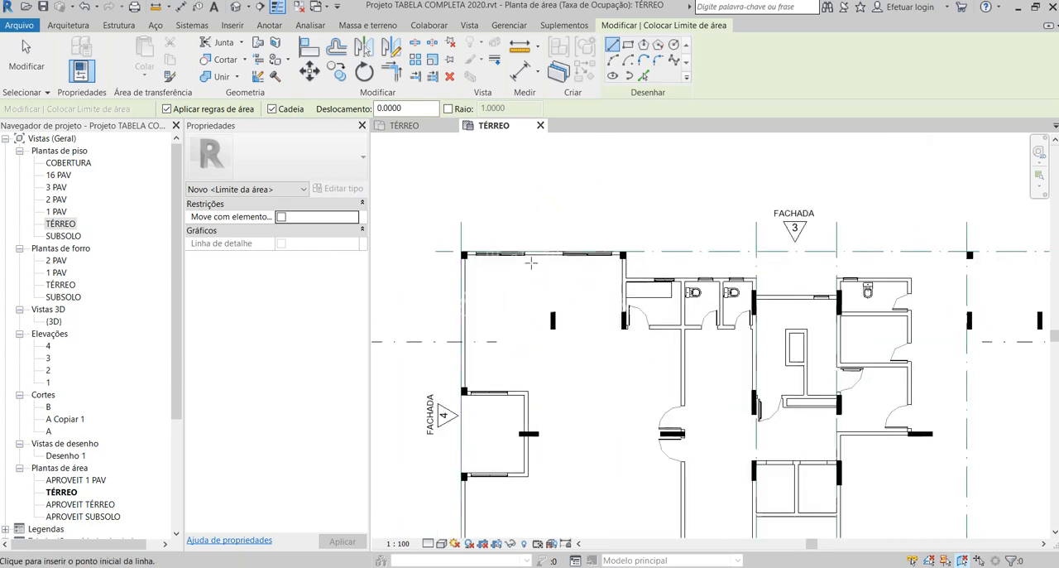
{"action": "left_click", "coordinate": [457, 263]}
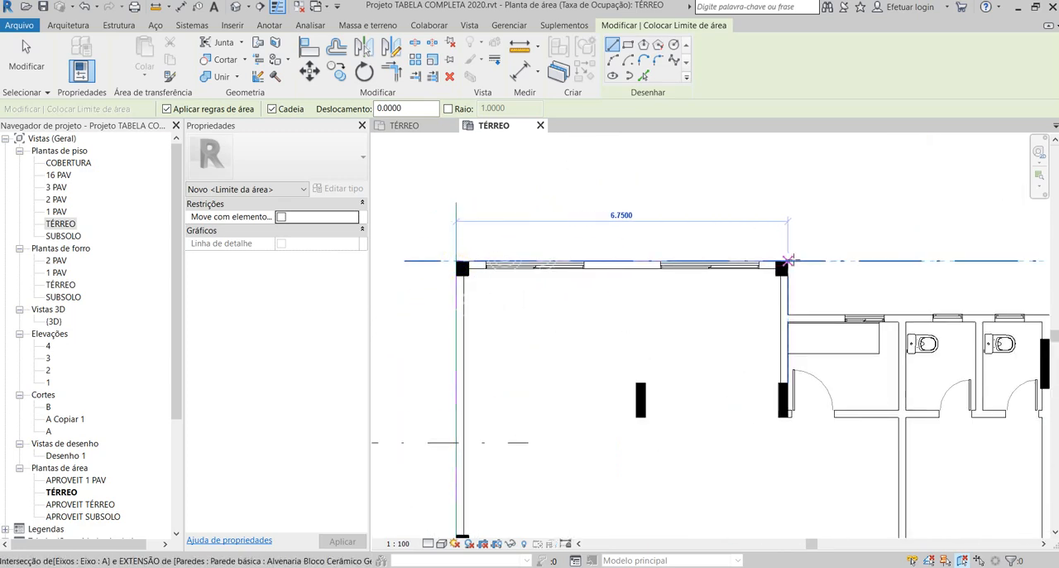
{"action": "left_click", "coordinate": [788, 261]}
{"action": "left_click", "coordinate": [789, 315]}
{"action": "scroll", "coordinate": [434, 251], "scroll_direction": "down", "scroll_amount": 1}
{"action": "scroll", "coordinate": [433, 251], "scroll_direction": "down", "scroll_amount": 2}
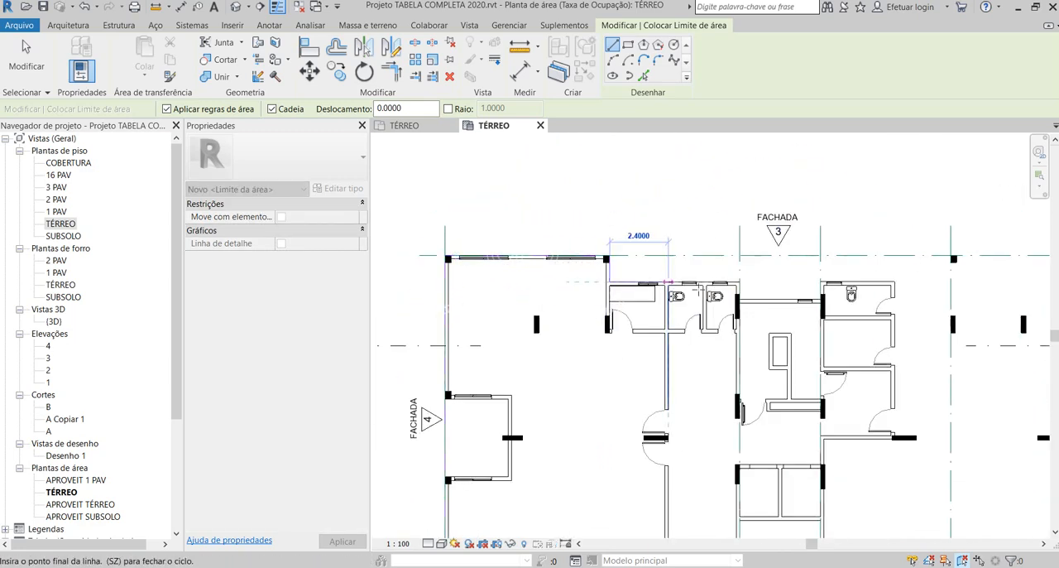
- Continue the boundary along the bathrooms' outer wall, around the 0.71 m recess at the central core, and 5.33 m across to grid F
{"action": "scroll", "coordinate": [722, 289], "scroll_direction": "up", "scroll_amount": 2}
{"action": "left_click", "coordinate": [747, 277]}
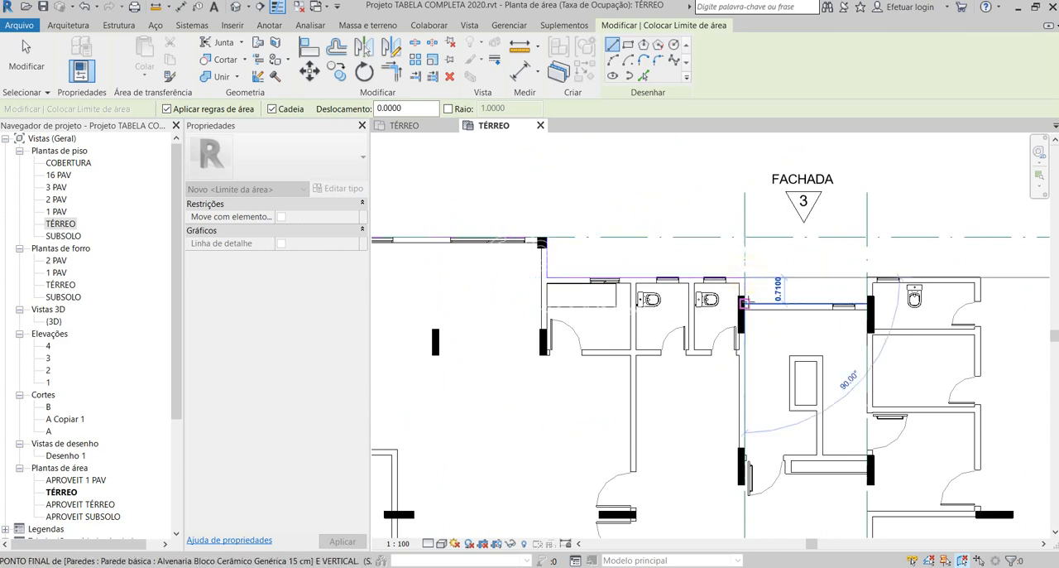
{"action": "left_click", "coordinate": [746, 303]}
{"action": "left_click", "coordinate": [865, 303]}
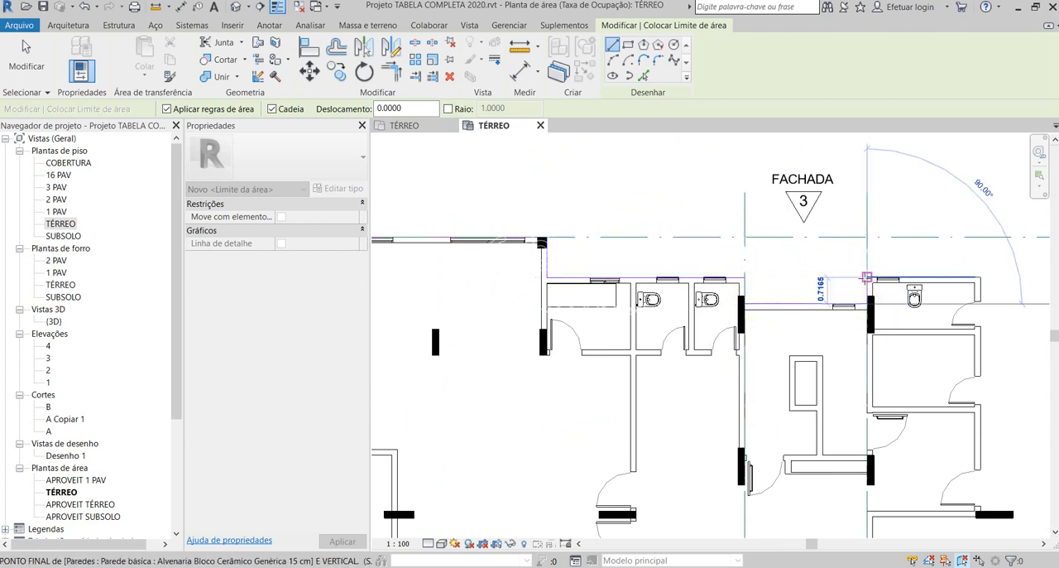
{"action": "scroll", "coordinate": [791, 277], "scroll_direction": "down", "scroll_amount": 2}
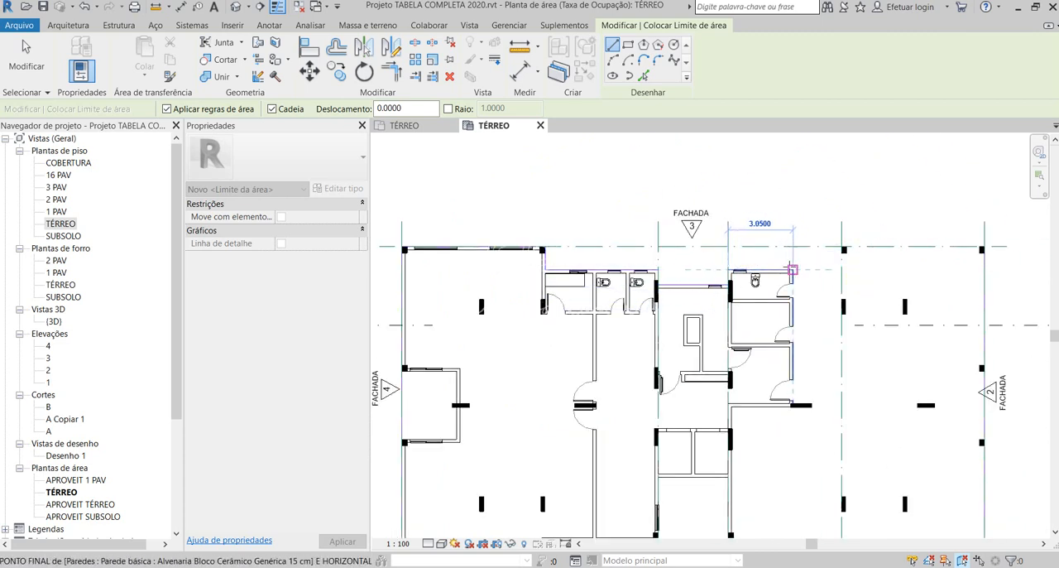
{"action": "left_click", "coordinate": [839, 270]}
- Continue the boundary from the recessed wall line to grid A, along it to the FACHADA 2 corner, and end the line chain
{"action": "scroll", "coordinate": [844, 246], "scroll_direction": "up", "scroll_amount": 3}
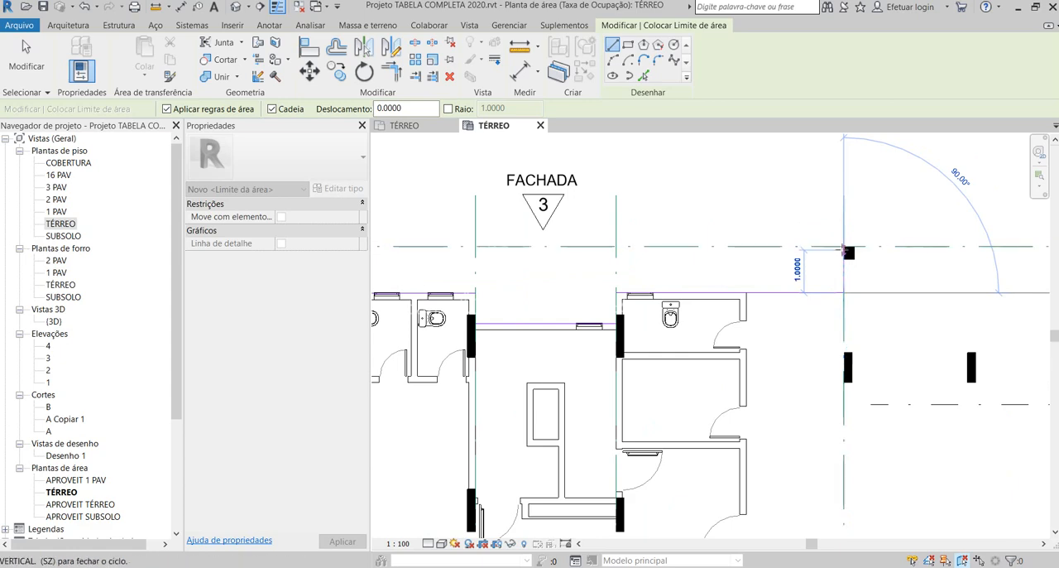
{"action": "left_click", "coordinate": [844, 246]}
{"action": "scroll", "coordinate": [844, 246], "scroll_direction": "down", "scroll_amount": 3}
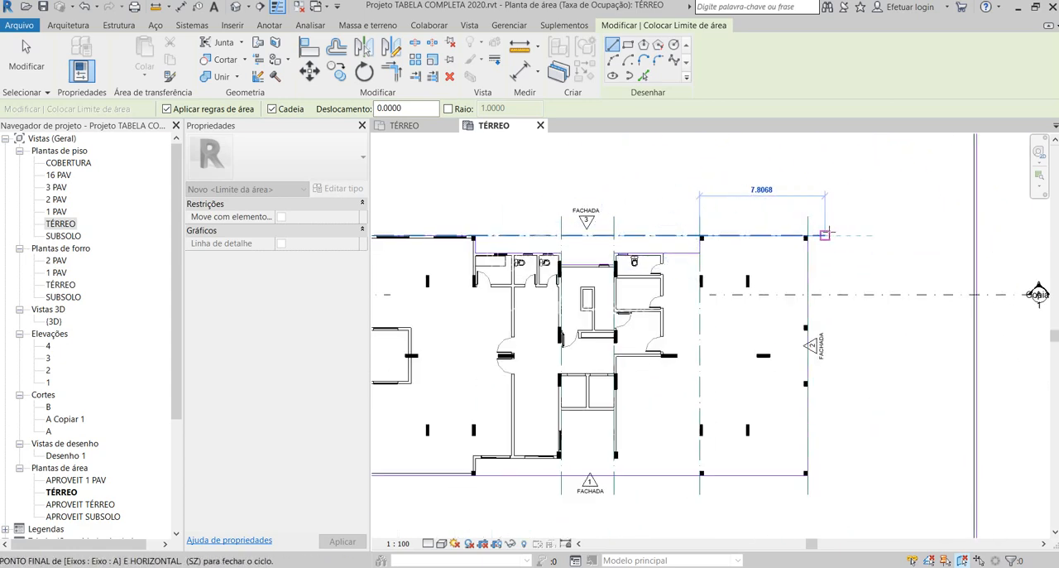
{"action": "scroll", "coordinate": [822, 229], "scroll_direction": "up", "scroll_amount": 2}
{"action": "left_click", "coordinate": [797, 237]}
{"action": "key", "text": "Escape"}
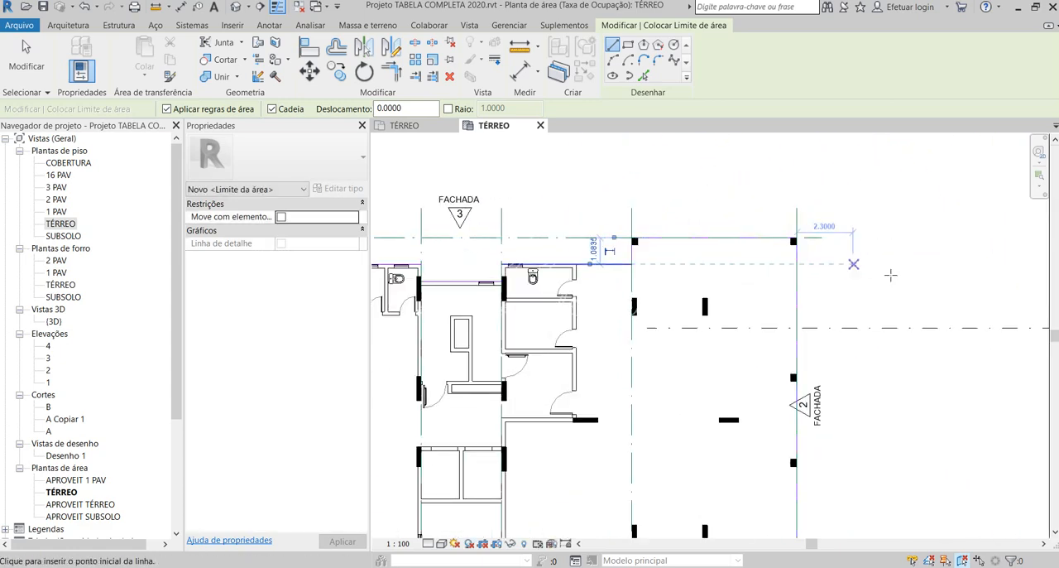
{"action": "key", "text": "Escape"}
- Check the area boundary line on the FACHADA 2 side
{"action": "scroll", "coordinate": [869, 277], "scroll_direction": "down", "scroll_amount": 2}
{"action": "scroll", "coordinate": [827, 297], "scroll_direction": "up", "scroll_amount": 3}
{"action": "left_click", "coordinate": [828, 290]}
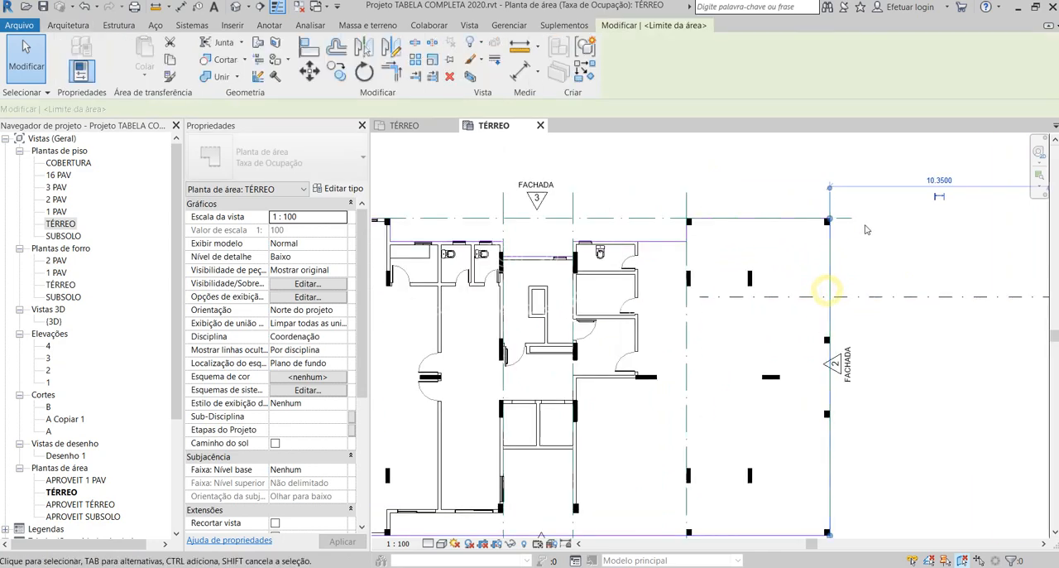
{"action": "scroll", "coordinate": [866, 226], "scroll_direction": "down", "scroll_amount": 3}
{"action": "key", "text": "Escape"}
- Shorten the area boundary line on the FACHADA 4 side so it ends at the recess's column nearest FACHADA 3
{"action": "scroll", "coordinate": [480, 325], "scroll_direction": "up", "scroll_amount": 1}
{"action": "left_click", "coordinate": [460, 327]}
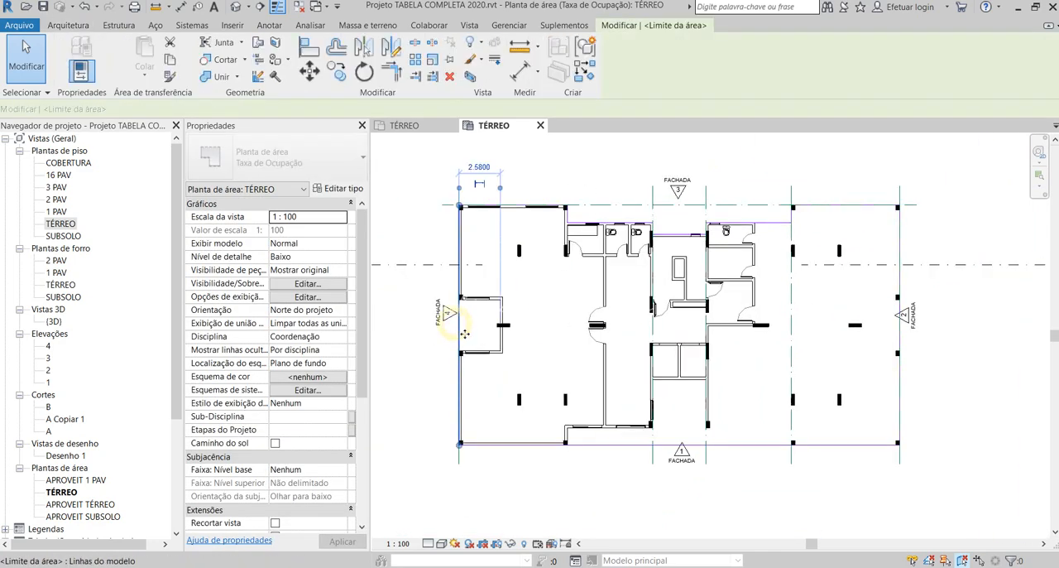
{"action": "left_click_drag", "start_coordinate": [460, 445], "coordinate": [459, 300]}
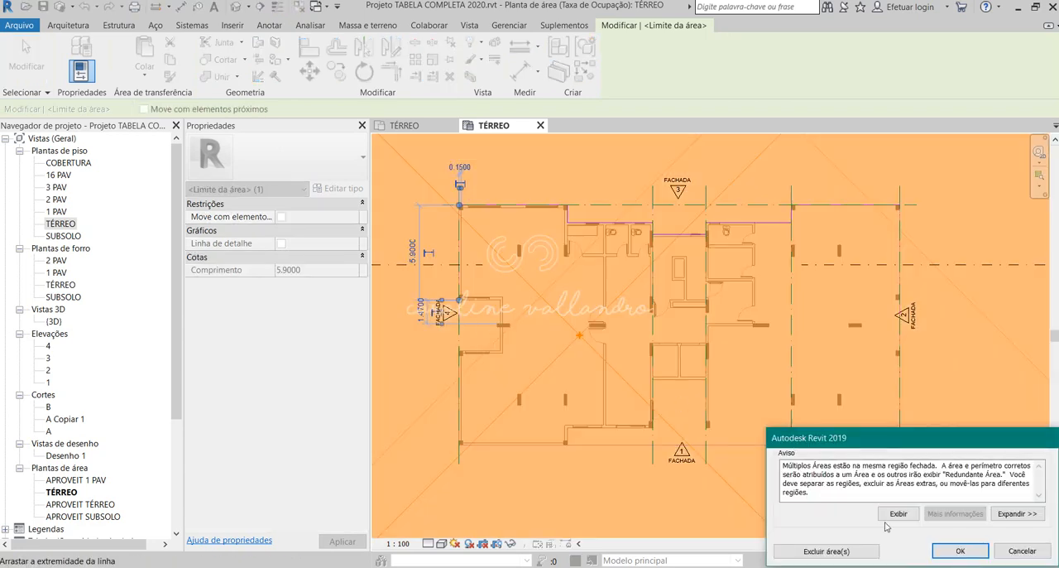
{"action": "left_click", "coordinate": [960, 551]}
{"action": "key", "text": "Escape"}
{"action": "scroll", "coordinate": [467, 319], "scroll_direction": "up", "scroll_amount": 3}
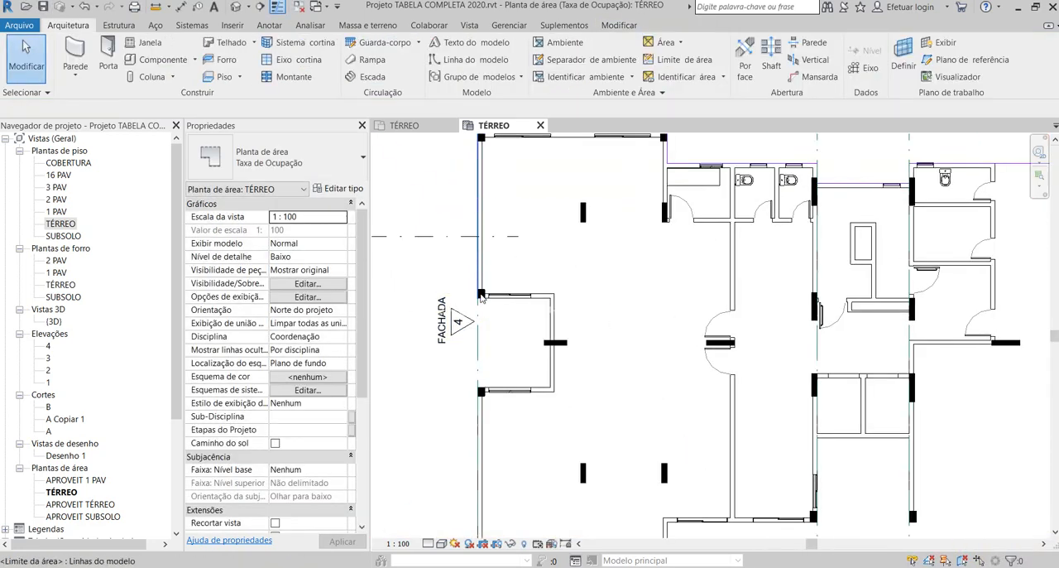
{"action": "left_click", "coordinate": [478, 286]}
{"action": "left_click", "coordinate": [533, 312]}
{"action": "scroll", "coordinate": [528, 298], "scroll_direction": "down", "scroll_amount": 2}
{"action": "left_click_drag", "start_coordinate": [478, 176], "coordinate": [525, 312]}
{"action": "left_click", "coordinate": [505, 325]}
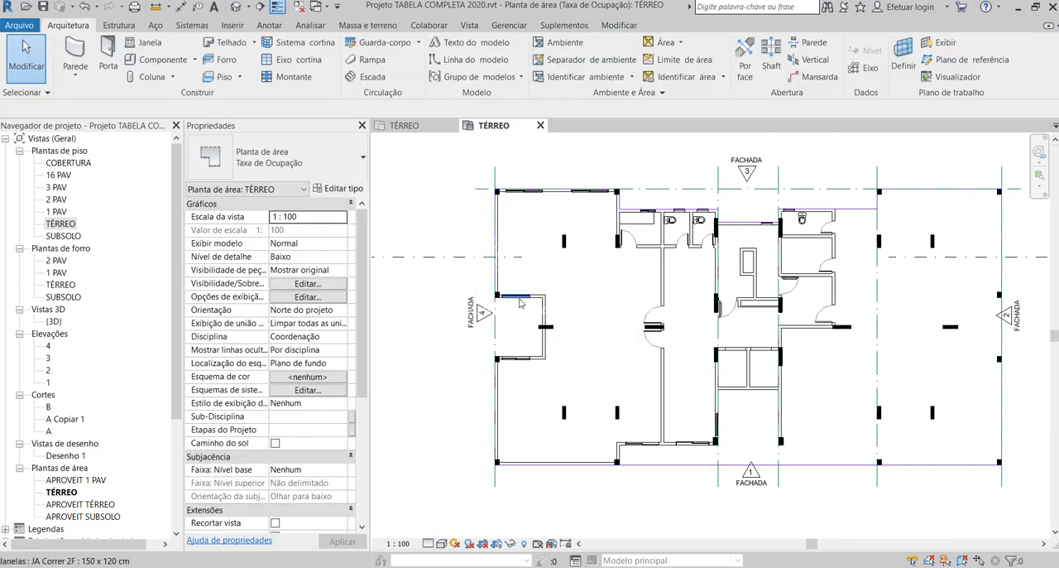
{"action": "left_click", "coordinate": [619, 24]}
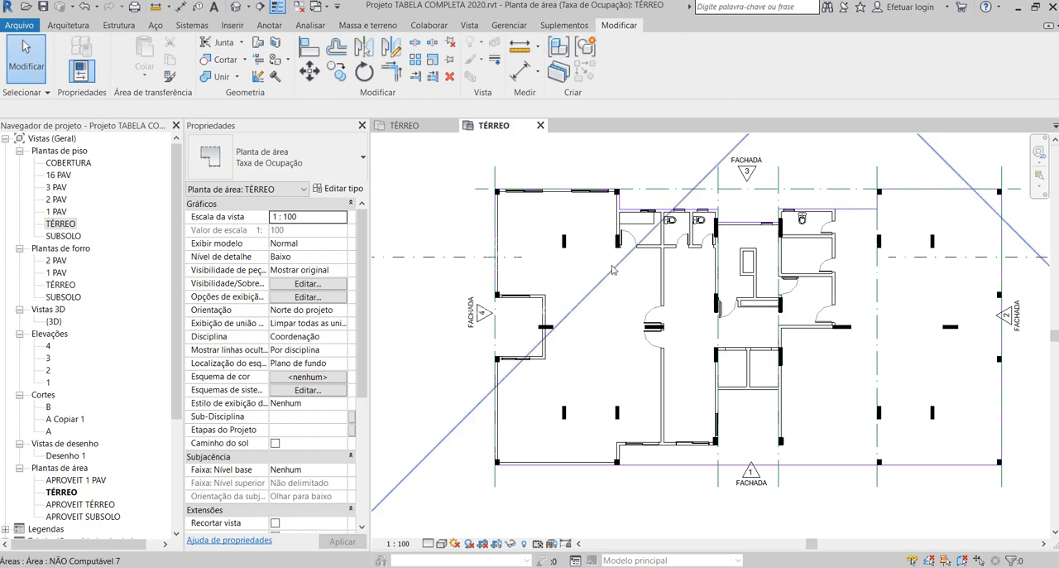
{"action": "left_click", "coordinate": [611, 162]}
{"action": "scroll", "coordinate": [610, 177], "scroll_direction": "down", "scroll_amount": 2}
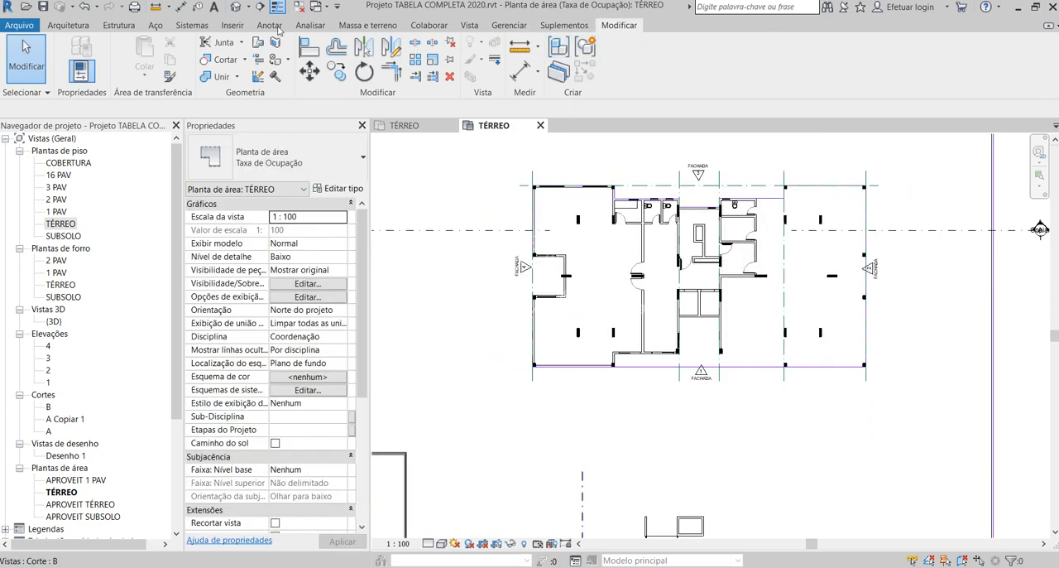
{"action": "left_click", "coordinate": [71, 26]}
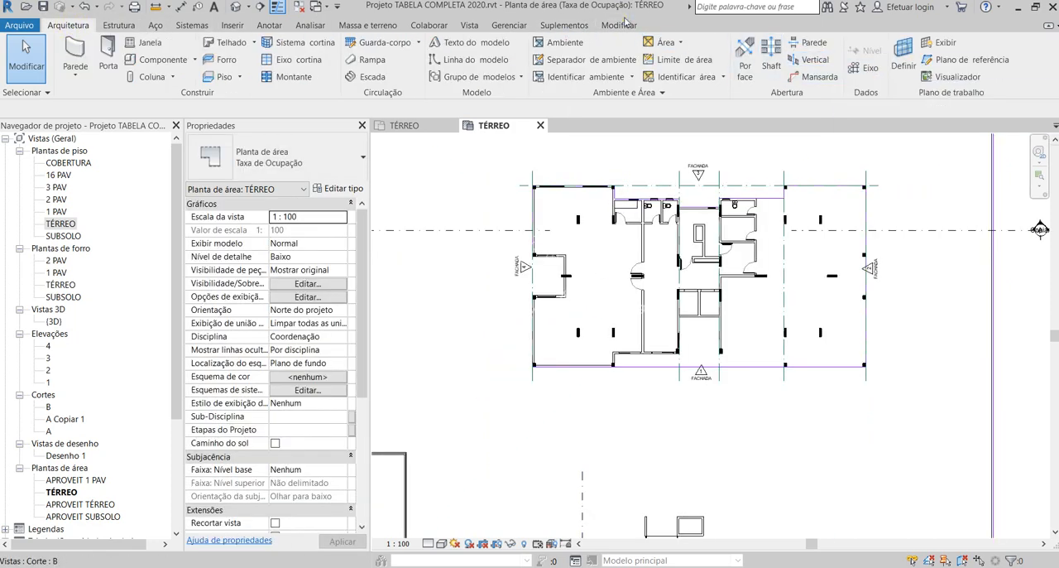
{"action": "left_click", "coordinate": [612, 25]}
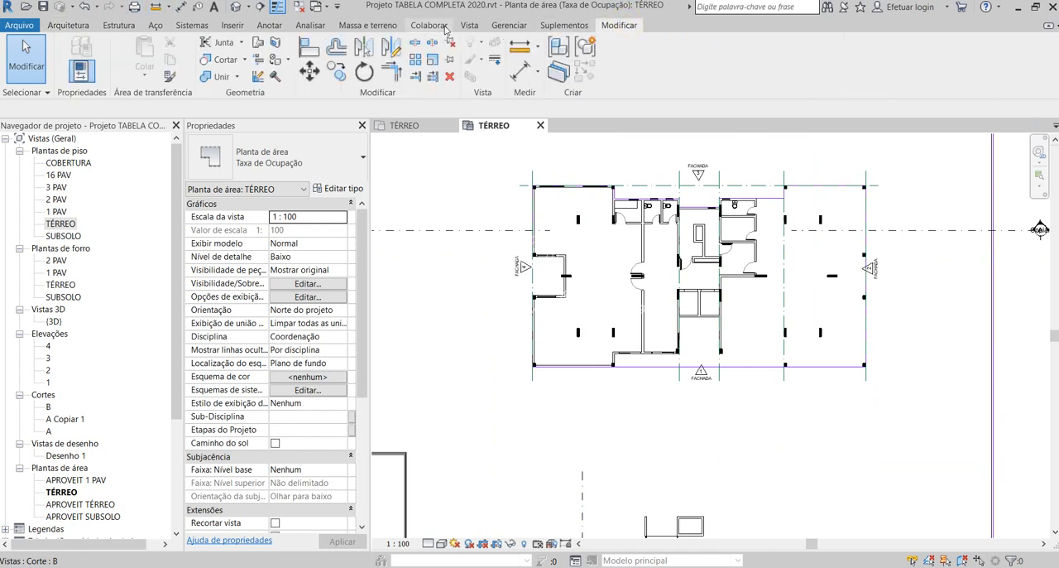
{"action": "left_click", "coordinate": [469, 26]}
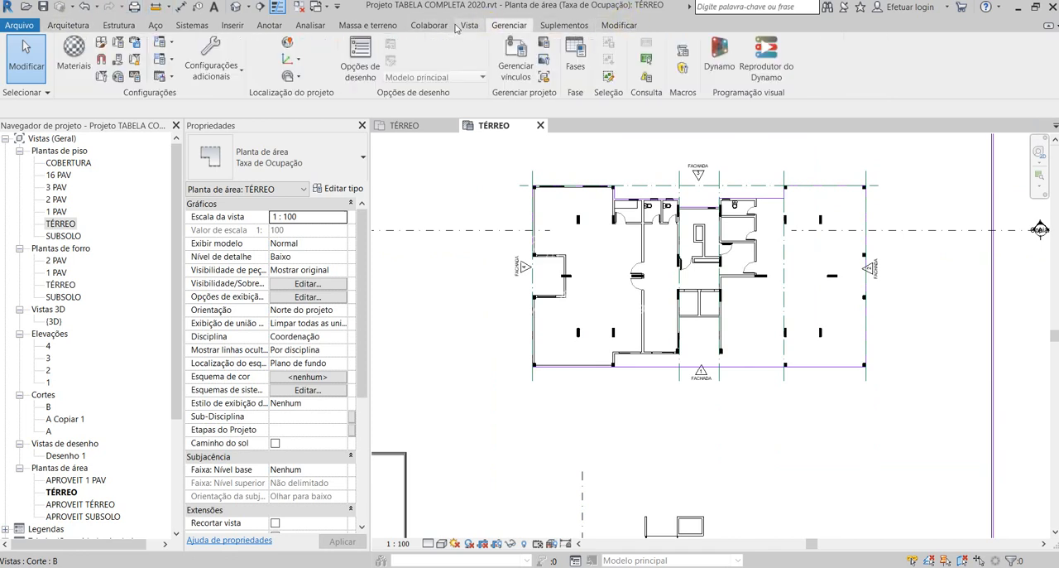
{"action": "left_click", "coordinate": [70, 26]}
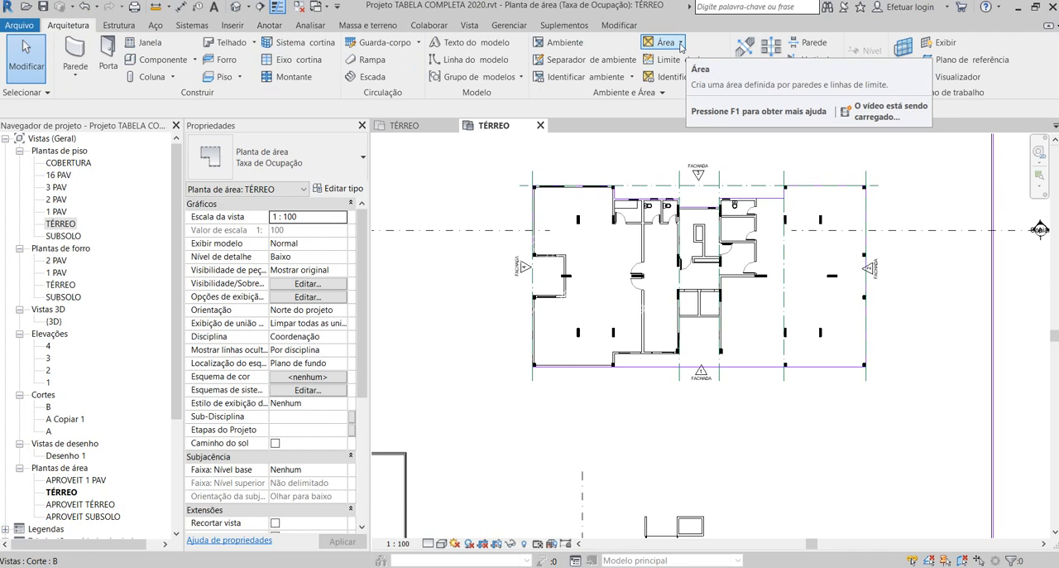
{"action": "left_click", "coordinate": [619, 26]}
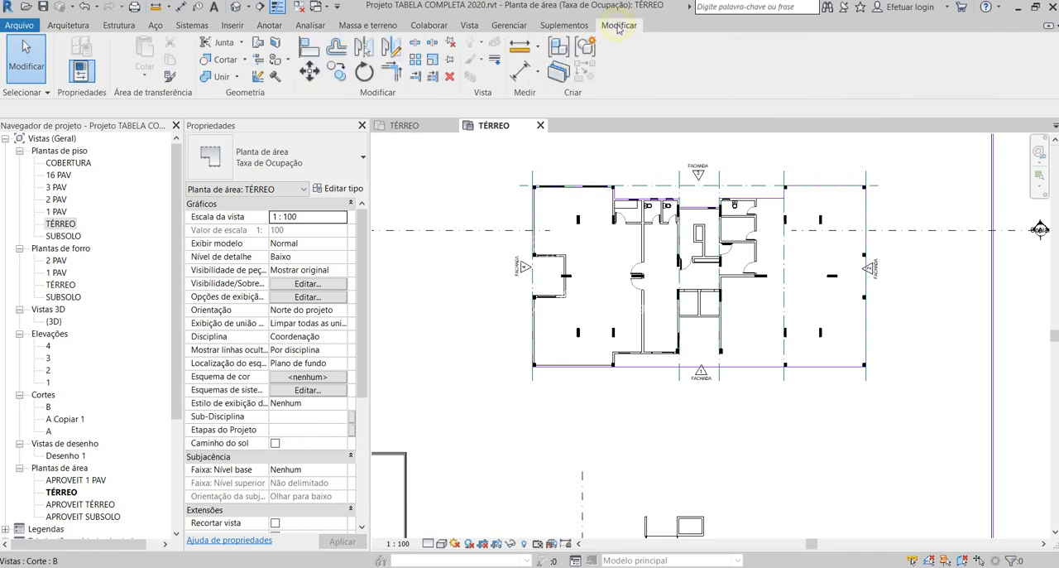
{"action": "left_click", "coordinate": [70, 26]}
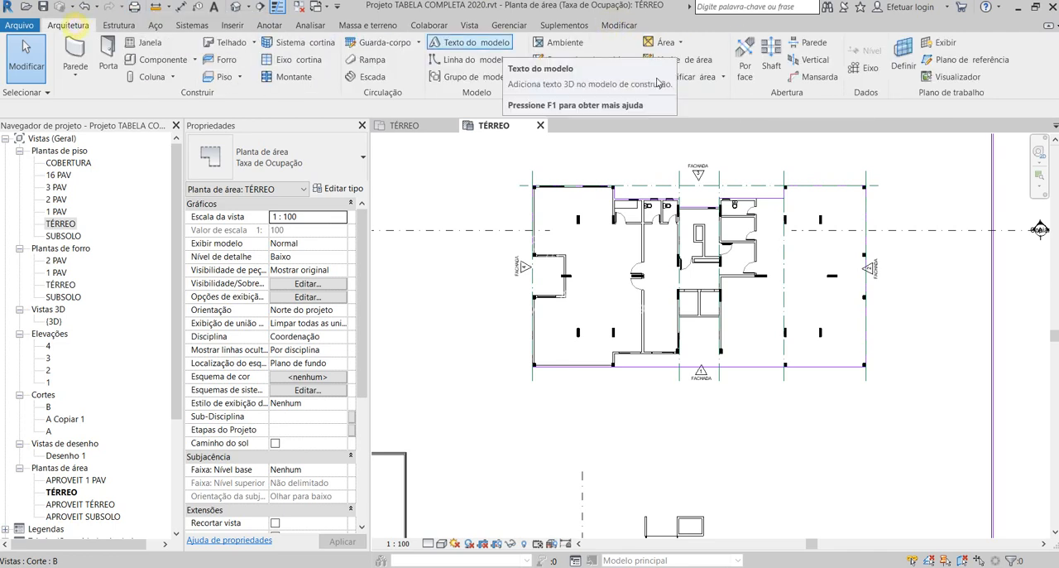
- Draw chained area boundary lines 2.60 m into the FACHADA 4 recess and along its back wall to the opposite corner
{"action": "left_click", "coordinate": [712, 64]}
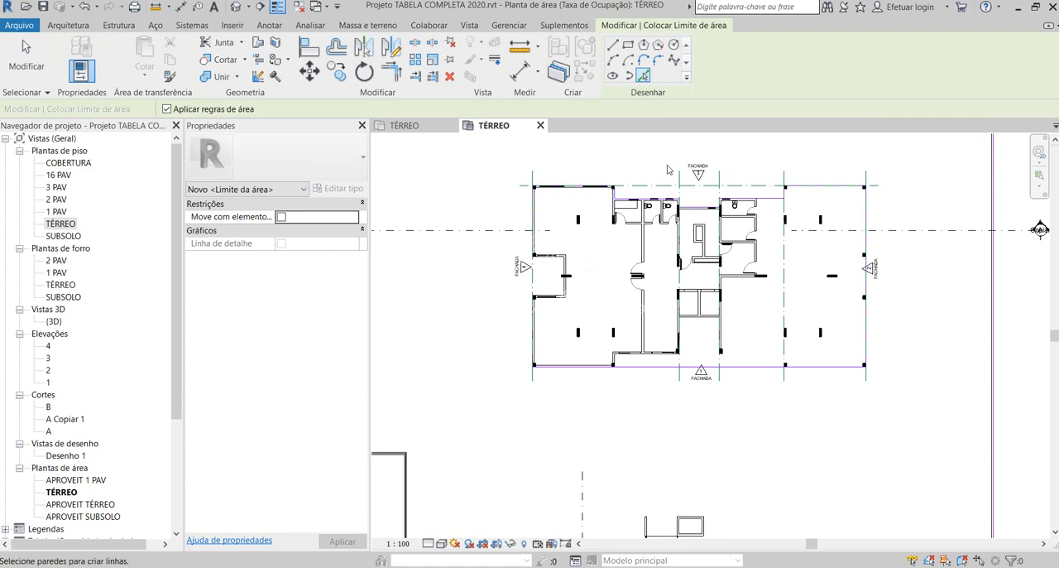
{"action": "scroll", "coordinate": [556, 271], "scroll_direction": "up", "scroll_amount": 5}
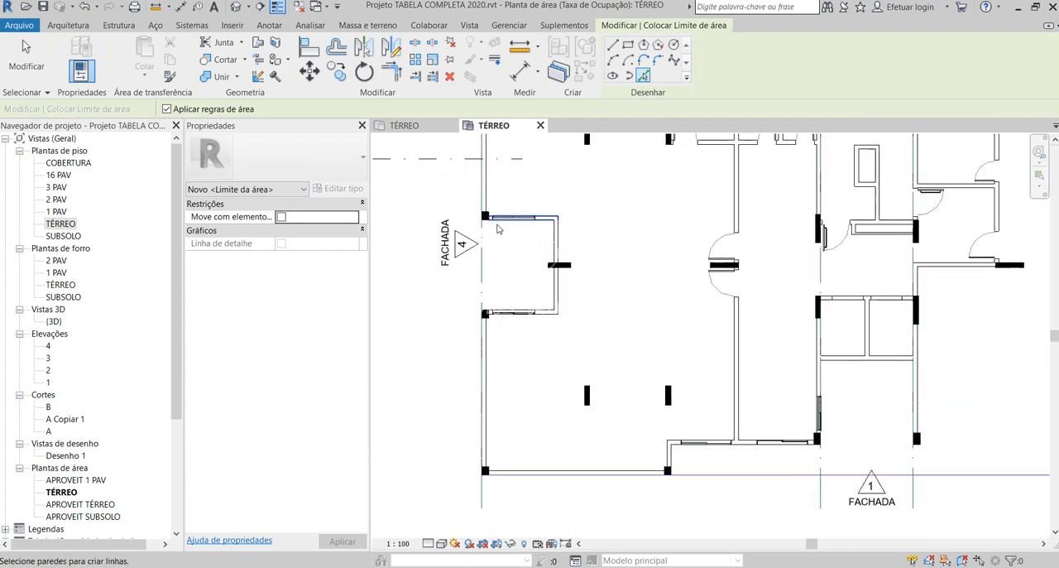
{"action": "left_click", "coordinate": [612, 46]}
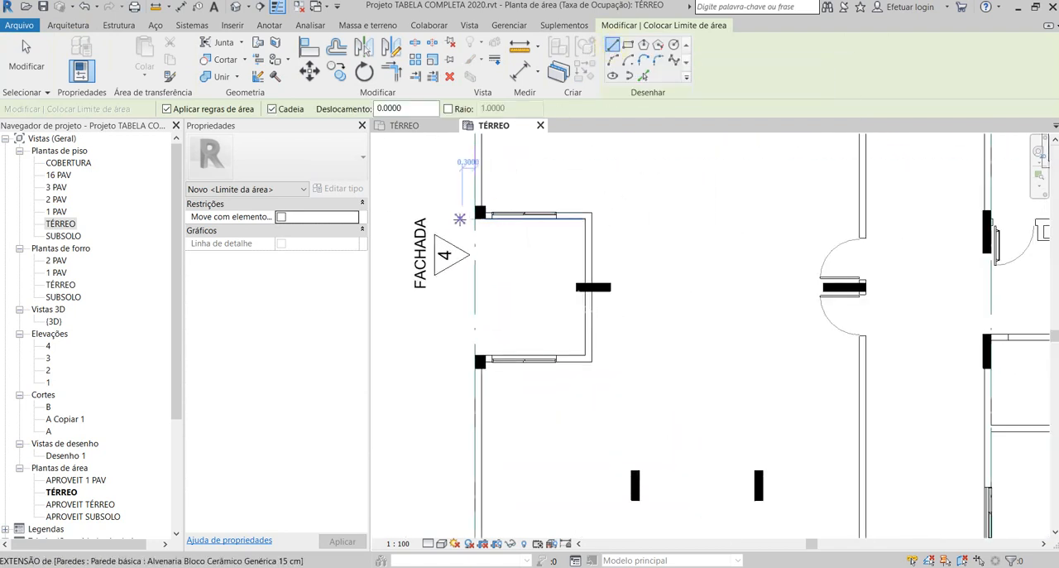
{"action": "left_click", "coordinate": [475, 221]}
{"action": "left_click", "coordinate": [586, 220]}
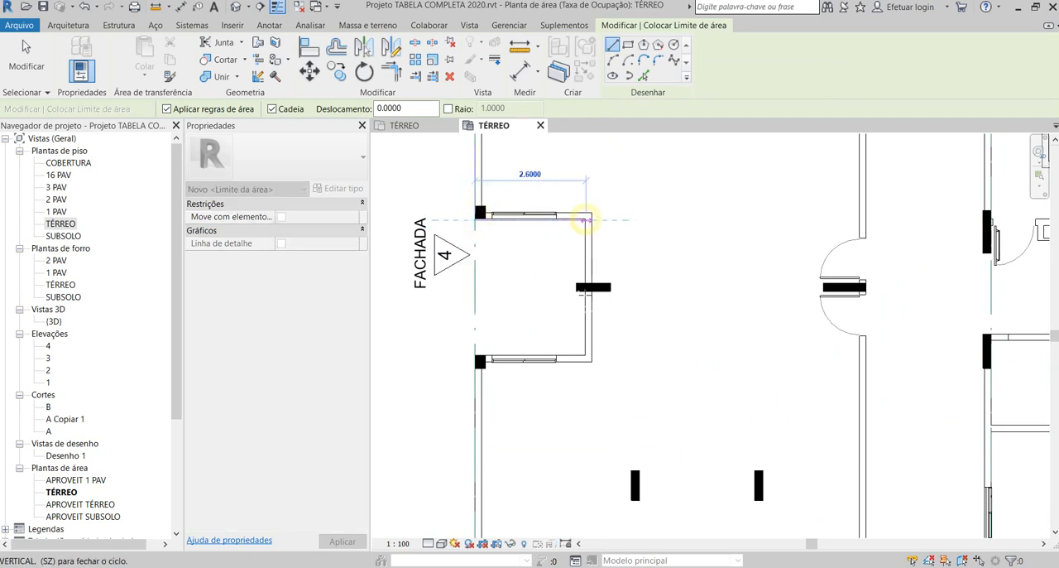
{"action": "scroll", "coordinate": [588, 358], "scroll_direction": "up", "scroll_amount": 2}
{"action": "scroll", "coordinate": [586, 356], "scroll_direction": "up", "scroll_amount": 1}
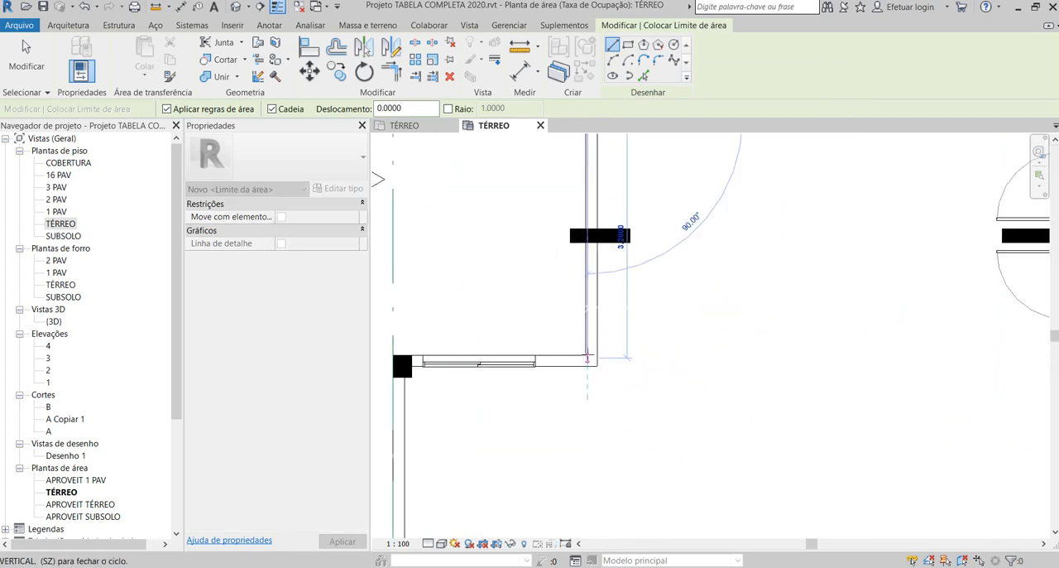
{"action": "left_click", "coordinate": [586, 358]}
{"action": "scroll", "coordinate": [587, 357], "scroll_direction": "up", "scroll_amount": 3}
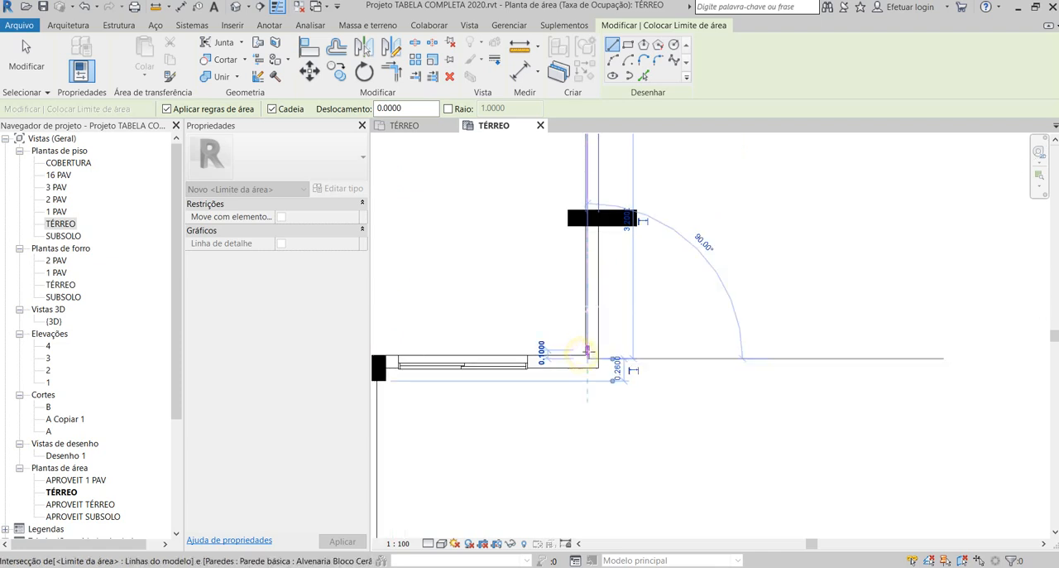
- Continue the boundary 2.60 m out of the recess to grid 1, along the grid to the FACHADA 1 corner, and end the chain
{"action": "scroll", "coordinate": [688, 341], "scroll_direction": "down", "scroll_amount": 4}
{"action": "scroll", "coordinate": [474, 343], "scroll_direction": "up", "scroll_amount": 3}
{"action": "left_click", "coordinate": [472, 356]}
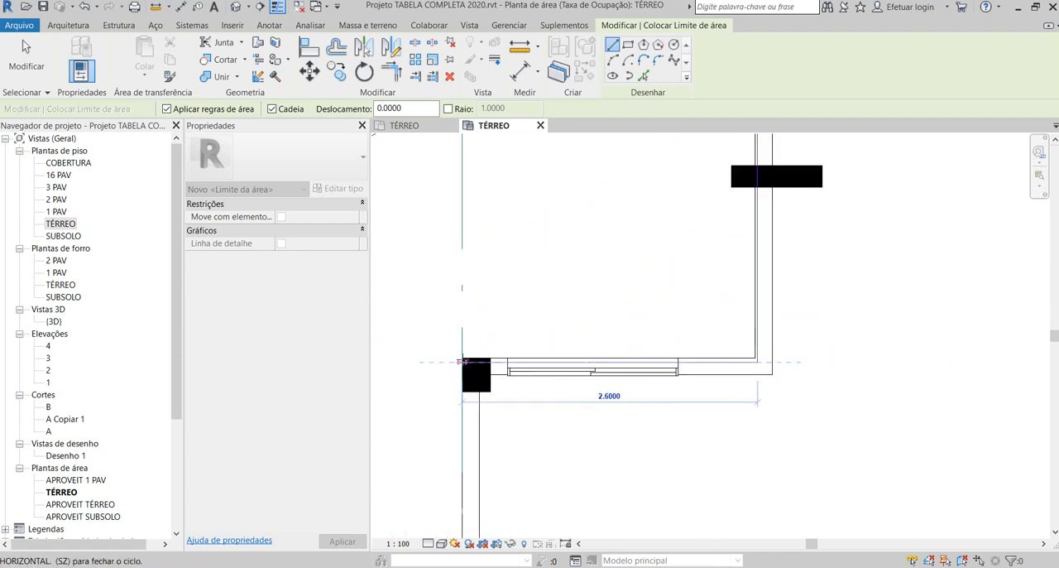
{"action": "scroll", "coordinate": [464, 363], "scroll_direction": "down", "scroll_amount": 3}
{"action": "scroll", "coordinate": [462, 492], "scroll_direction": "up", "scroll_amount": 3}
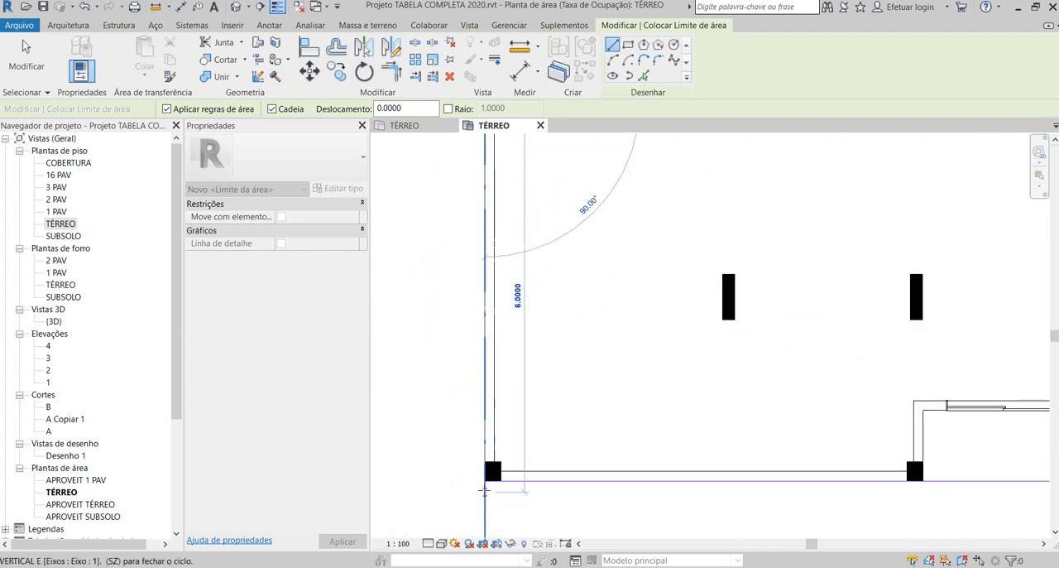
{"action": "left_click", "coordinate": [475, 498]}
{"action": "scroll", "coordinate": [474, 498], "scroll_direction": "down", "scroll_amount": 3}
{"action": "key", "text": "Escape"}
{"action": "scroll", "coordinate": [497, 281], "scroll_direction": "up", "scroll_amount": 5}
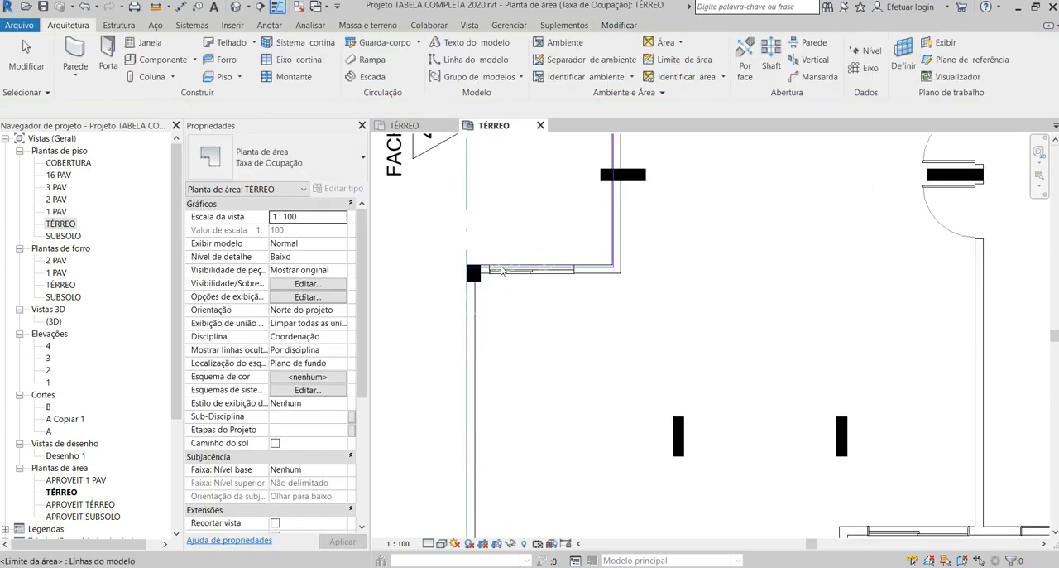
{"action": "key", "text": "l"}
{"action": "left_click", "coordinate": [499, 262]}
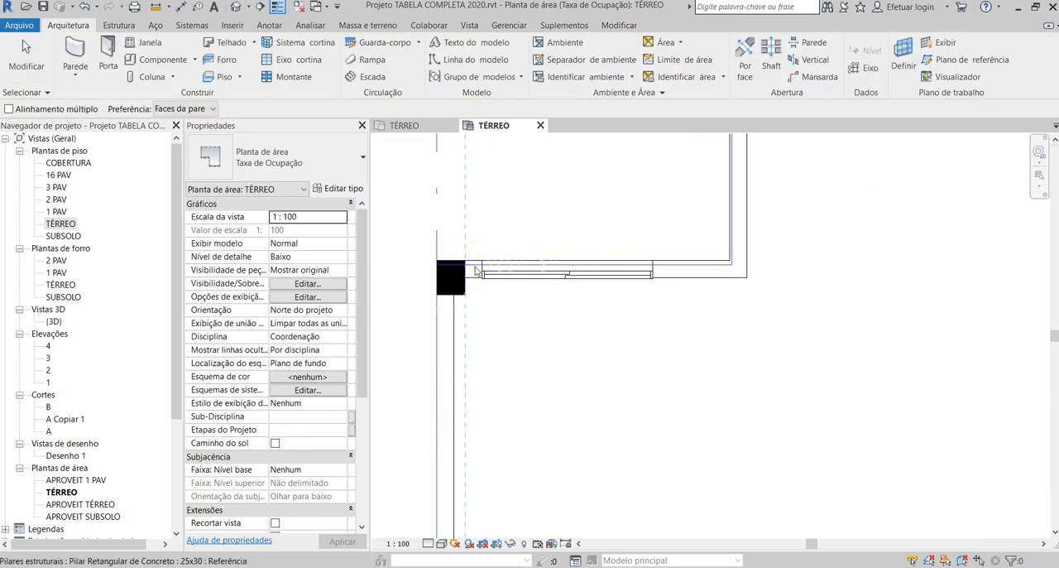
{"action": "key", "text": "Escape"}
{"action": "key", "text": "Escape"}
- Align the recess boundary lines with the faces of its FACHADA 1-side wall and its back wall
{"action": "key", "text": "l"}
{"action": "scroll", "coordinate": [475, 273], "scroll_direction": "up", "scroll_amount": 2}
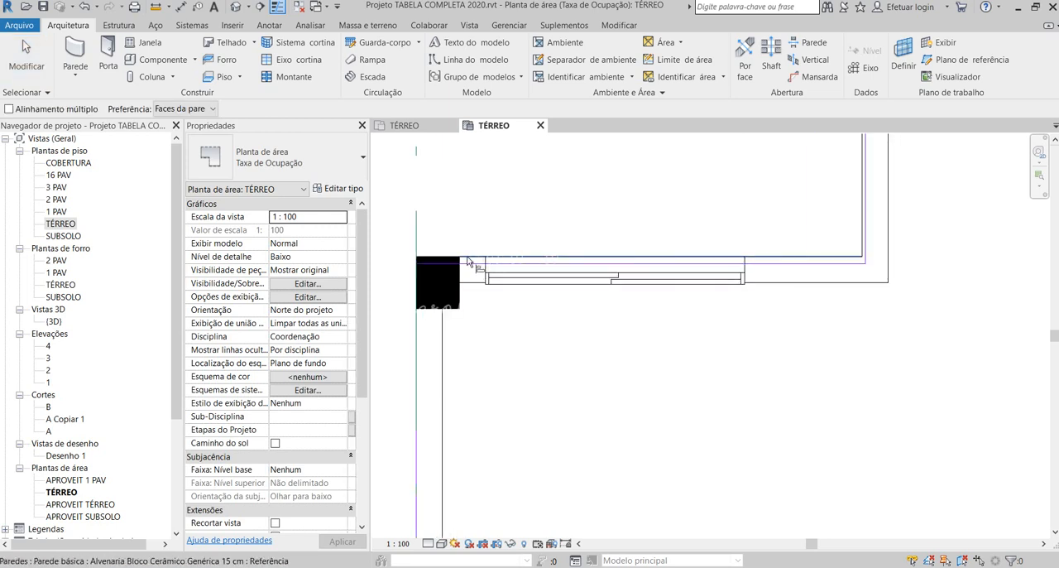
{"action": "left_click", "coordinate": [468, 257]}
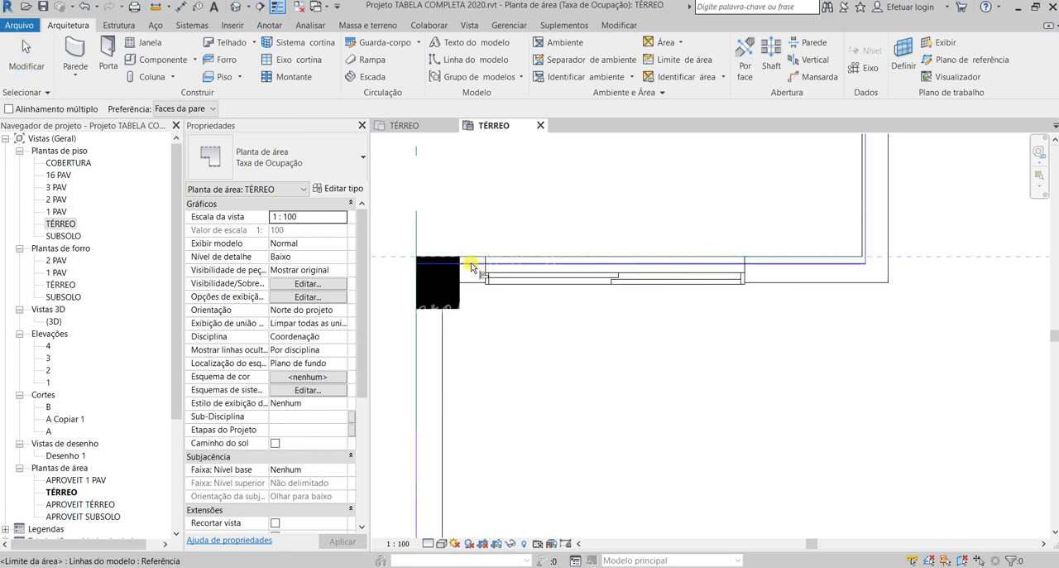
{"action": "left_click", "coordinate": [470, 262]}
{"action": "scroll", "coordinate": [553, 419], "scroll_direction": "down", "scroll_amount": 2}
{"action": "scroll", "coordinate": [754, 326], "scroll_direction": "up", "scroll_amount": 3}
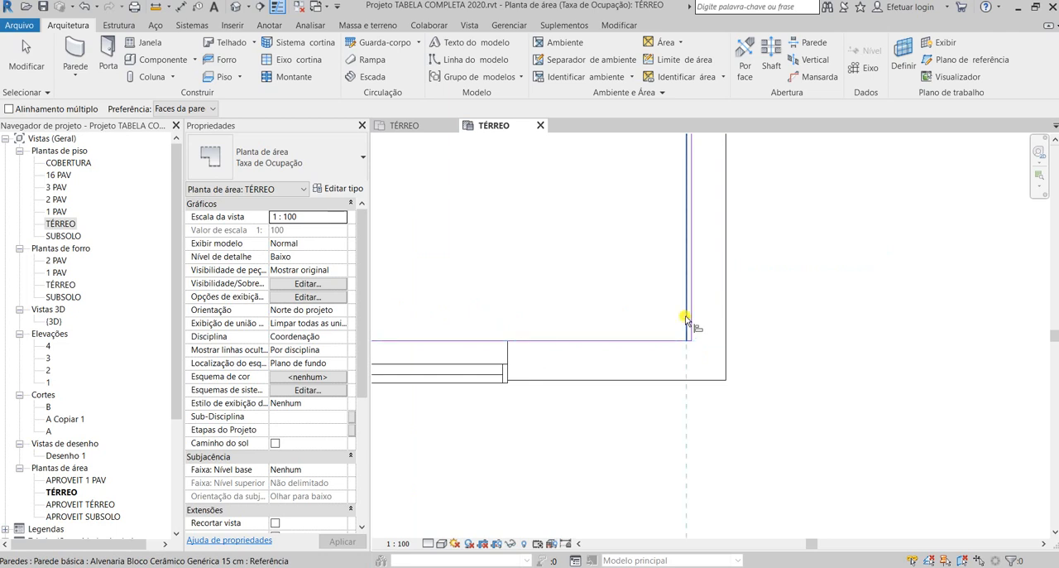
{"action": "left_click", "coordinate": [692, 312]}
{"action": "scroll", "coordinate": [683, 417], "scroll_direction": "down", "scroll_amount": 5}
- Align the remaining recess boundary line with the face of the wall nearest FACHADA 3
{"action": "scroll", "coordinate": [581, 257], "scroll_direction": "up", "scroll_amount": 3}
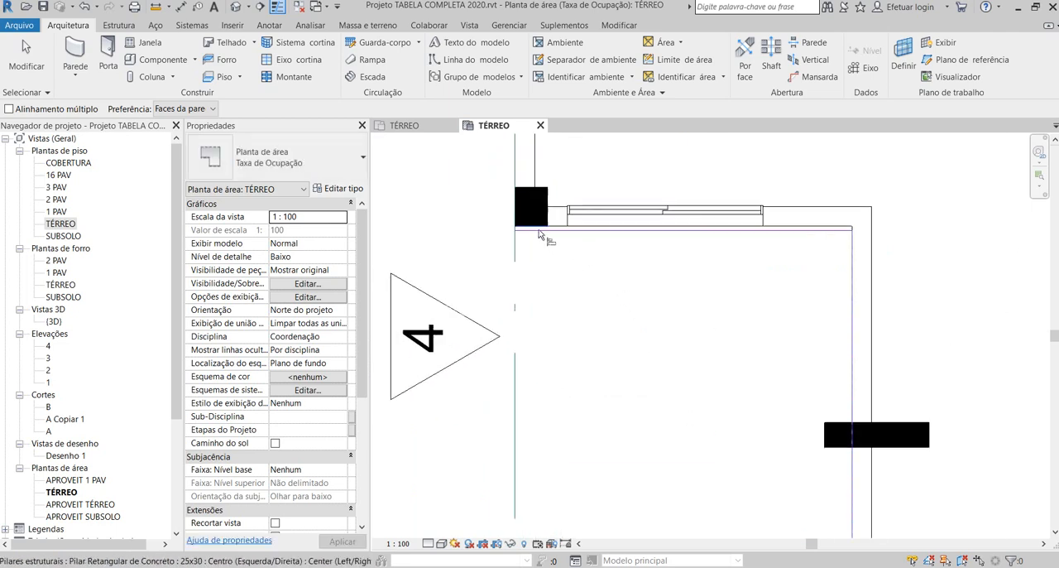
{"action": "scroll", "coordinate": [540, 236], "scroll_direction": "up", "scroll_amount": 2}
{"action": "left_click", "coordinate": [899, 223]}
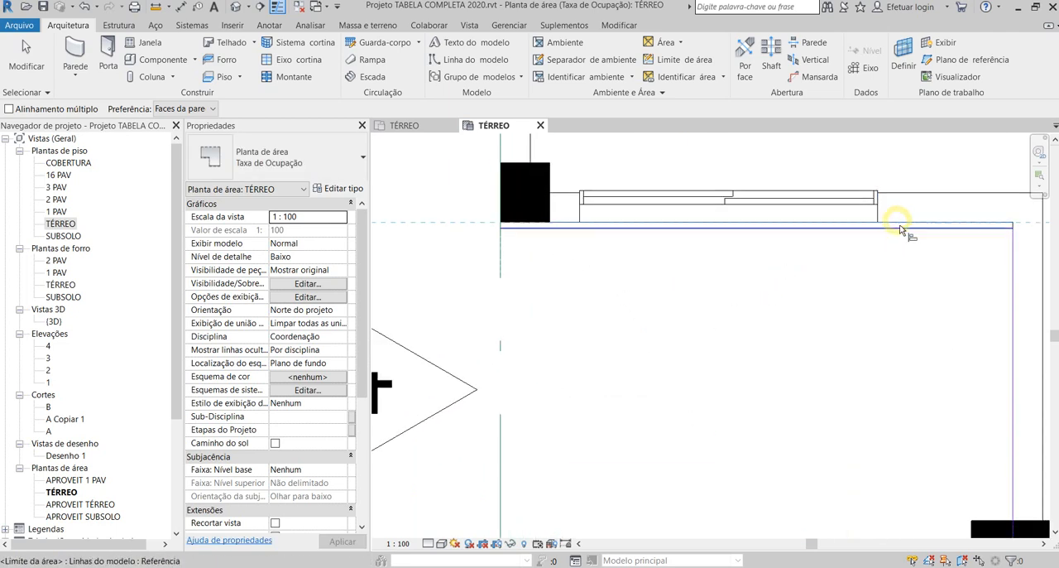
{"action": "scroll", "coordinate": [608, 364], "scroll_direction": "down", "scroll_amount": 4}
- Examine the area boundary along the FACHADA 3 side, from the projecting room to the central core, and leave the Align command
{"action": "scroll", "coordinate": [602, 265], "scroll_direction": "up", "scroll_amount": 4}
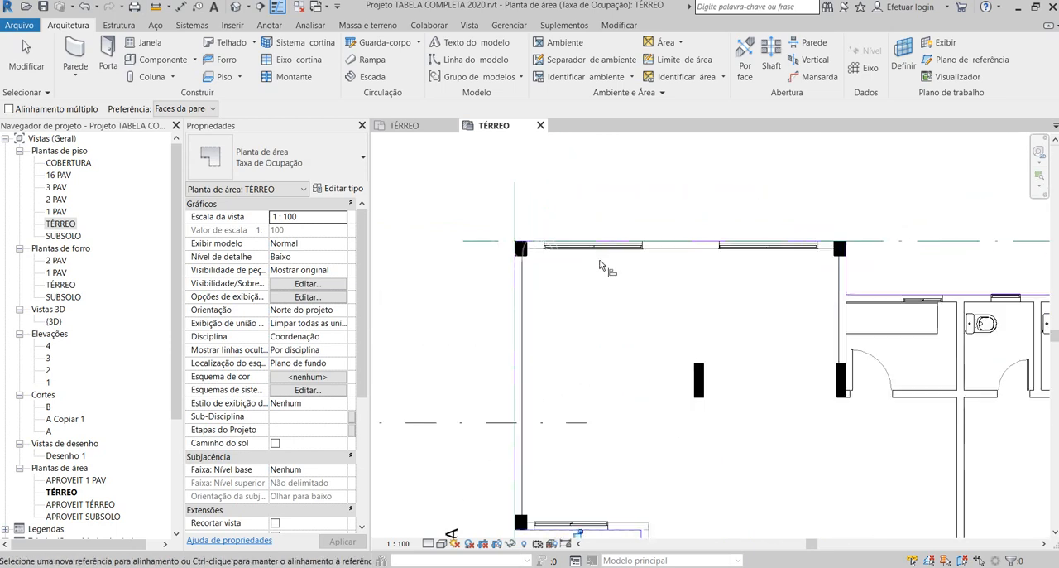
{"action": "scroll", "coordinate": [588, 261], "scroll_direction": "up", "scroll_amount": 3}
{"action": "scroll", "coordinate": [513, 261], "scroll_direction": "down", "scroll_amount": 4}
{"action": "scroll", "coordinate": [790, 243], "scroll_direction": "up", "scroll_amount": 2}
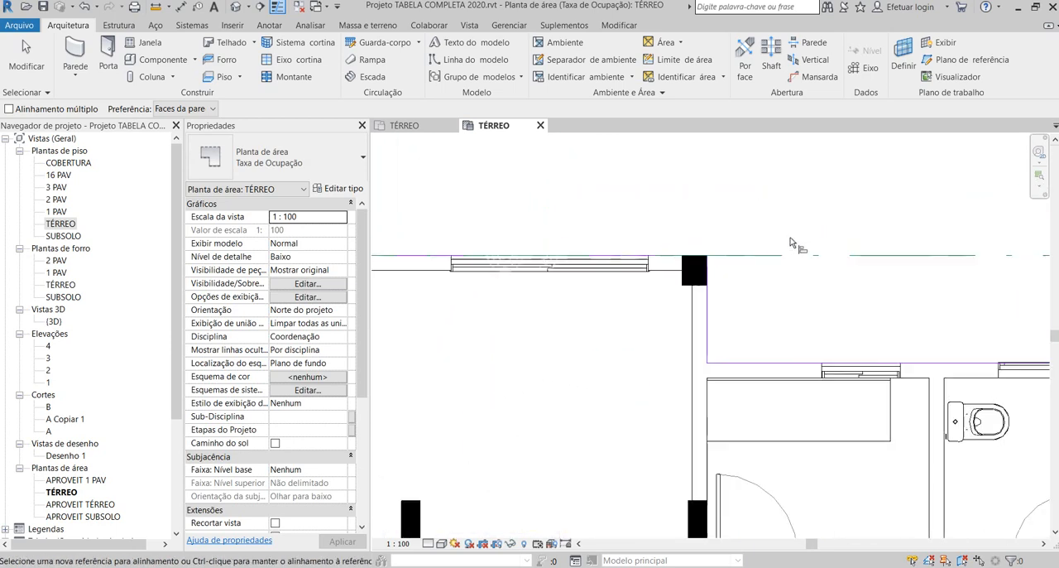
{"action": "scroll", "coordinate": [792, 240], "scroll_direction": "up", "scroll_amount": 1}
{"action": "scroll", "coordinate": [665, 266], "scroll_direction": "up", "scroll_amount": 1}
{"action": "scroll", "coordinate": [635, 247], "scroll_direction": "down", "scroll_amount": 1}
{"action": "scroll", "coordinate": [586, 231], "scroll_direction": "down", "scroll_amount": 3}
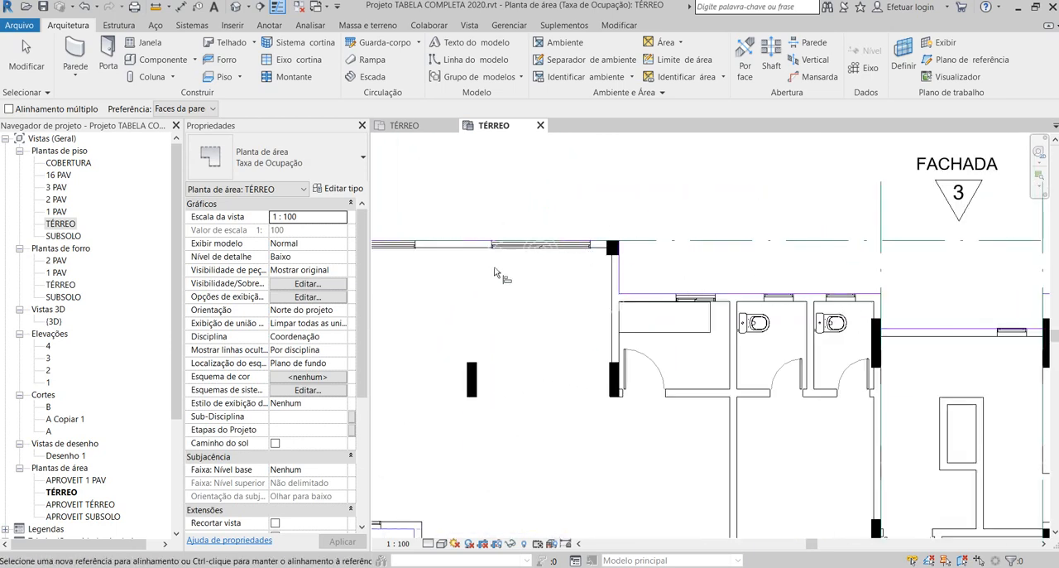
{"action": "scroll", "coordinate": [496, 273], "scroll_direction": "down", "scroll_amount": 2}
{"action": "scroll", "coordinate": [645, 244], "scroll_direction": "down", "scroll_amount": 2}
{"action": "scroll", "coordinate": [649, 241], "scroll_direction": "up", "scroll_amount": 2}
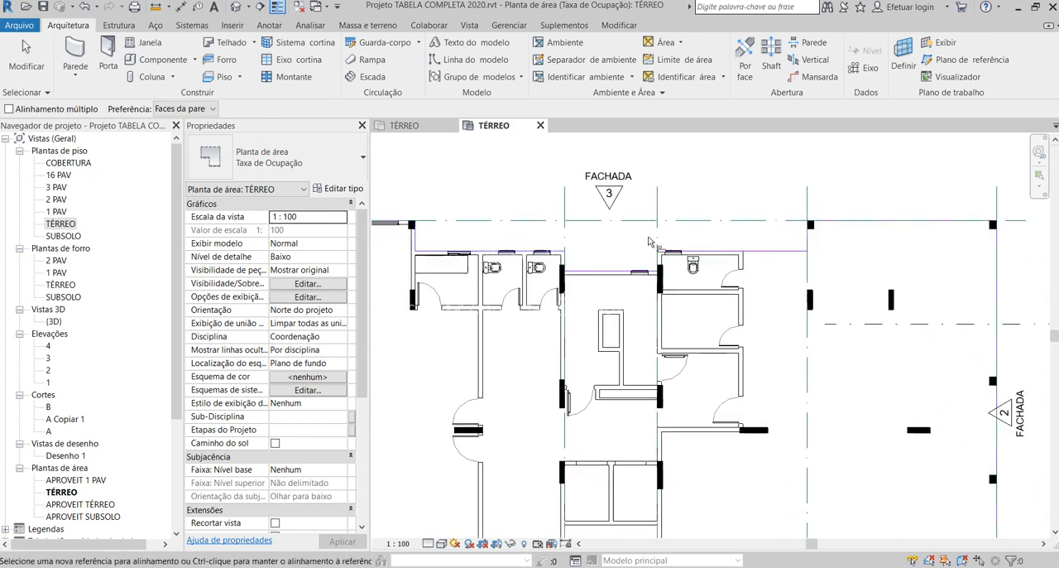
{"action": "scroll", "coordinate": [650, 242], "scroll_direction": "up", "scroll_amount": 2}
{"action": "scroll", "coordinate": [649, 241], "scroll_direction": "down", "scroll_amount": 2}
{"action": "scroll", "coordinate": [647, 242], "scroll_direction": "up", "scroll_amount": 3}
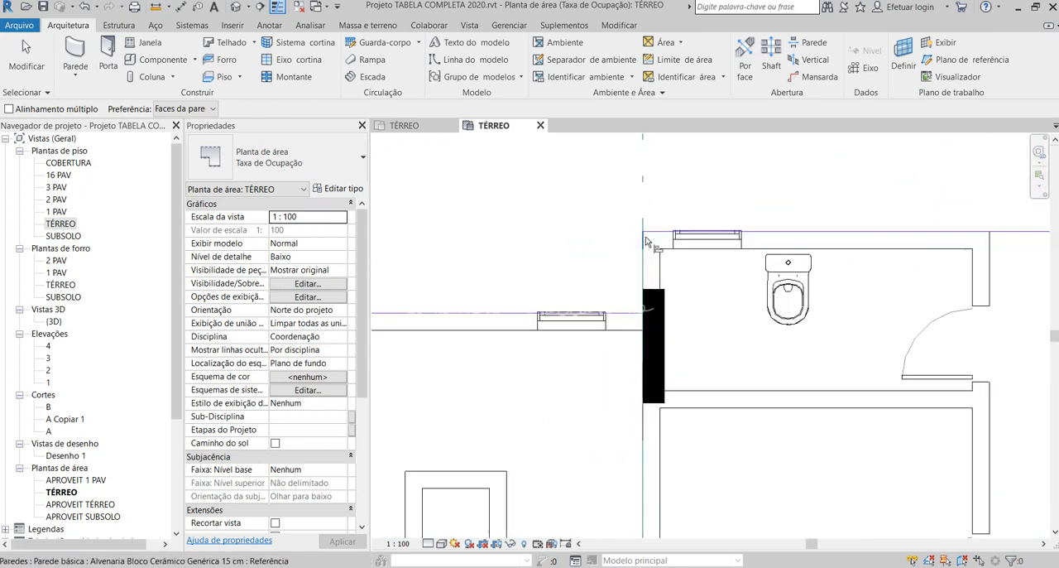
{"action": "key", "text": "Escape"}
- Check the short area boundary segment between the central core and the adjoining bathroom on the FACHADA 3 side
{"action": "left_click", "coordinate": [643, 258]}
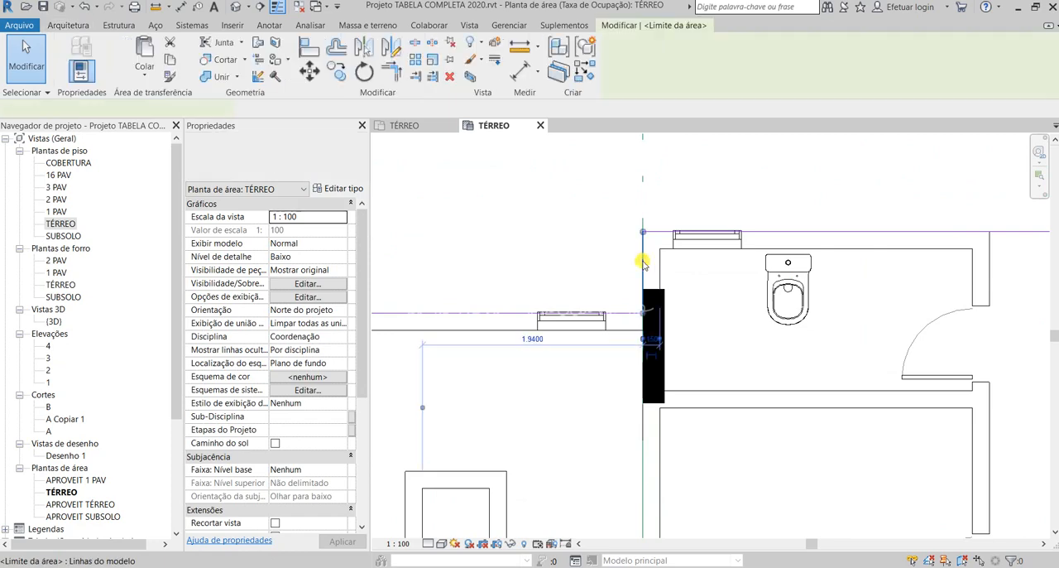
{"action": "left_click", "coordinate": [620, 260]}
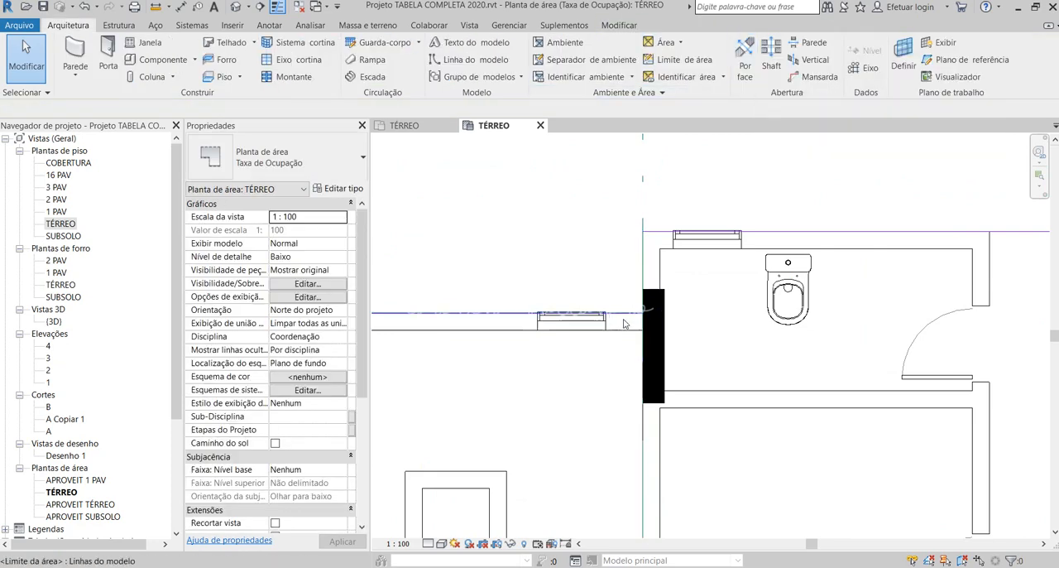
{"action": "mouse_move", "coordinate": [604, 196]}
{"action": "left_mouse_down"}
{"action": "mouse_move", "coordinate": [701, 326]}
{"action": "mouse_move", "coordinate": [713, 374]}
{"action": "left_mouse_up"}
{"action": "key", "text": "Escape"}
{"action": "left_click", "coordinate": [643, 236]}
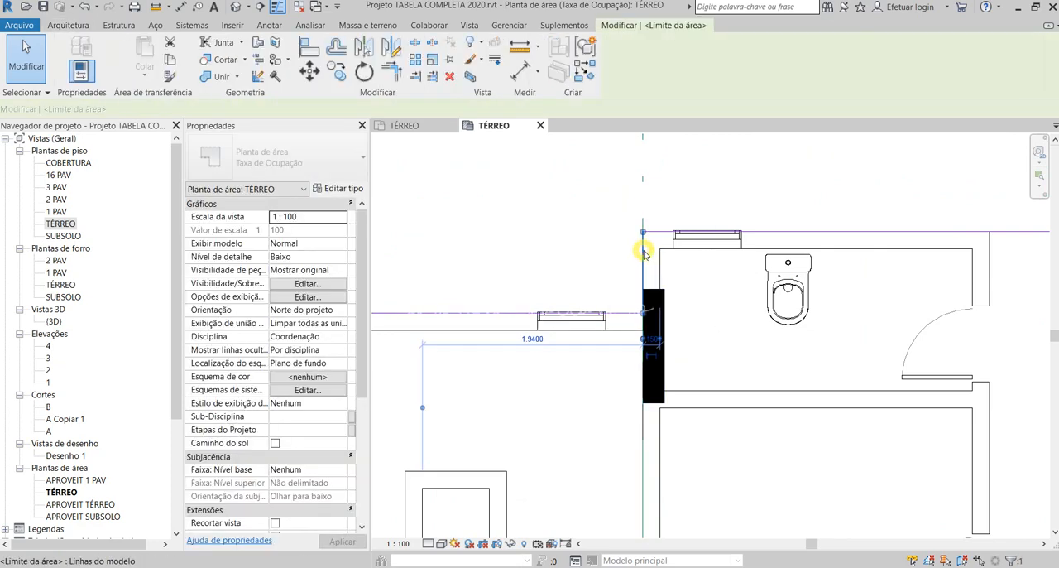
- Draw a short area boundary line joining the central core's boundary to the adjoining bathroom's boundary on the FACHADA 3 side
{"action": "mouse_move", "coordinate": [648, 233]}
{"action": "left_mouse_down"}
{"action": "mouse_move", "coordinate": [643, 191]}
{"action": "mouse_move", "coordinate": [643, 231]}
{"action": "left_mouse_up"}
{"action": "key", "text": "Escape"}
{"action": "scroll", "coordinate": [714, 311], "scroll_direction": "down", "scroll_amount": 1}
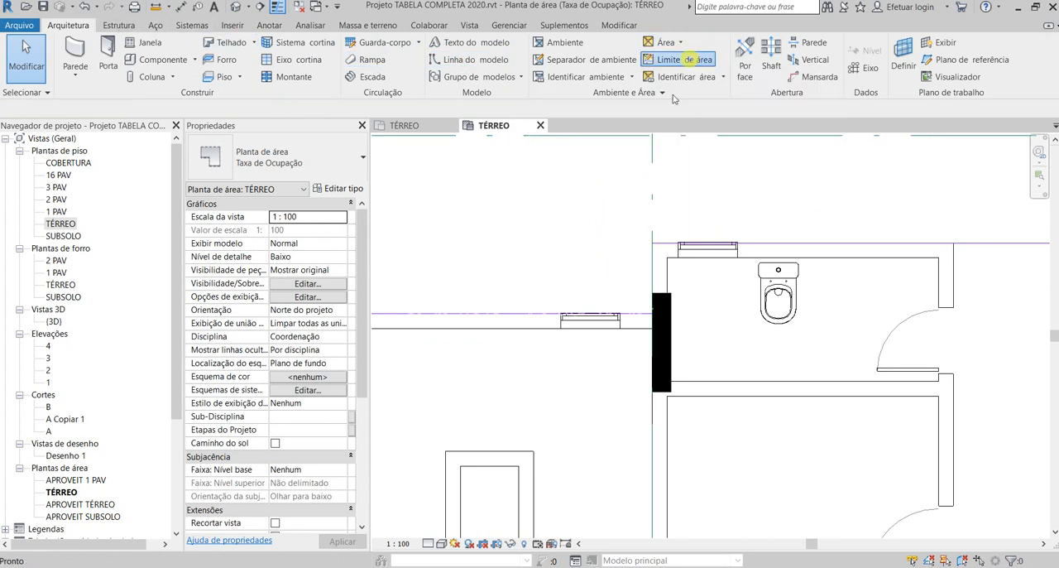
{"action": "left_click", "coordinate": [677, 59]}
{"action": "left_click", "coordinate": [611, 46]}
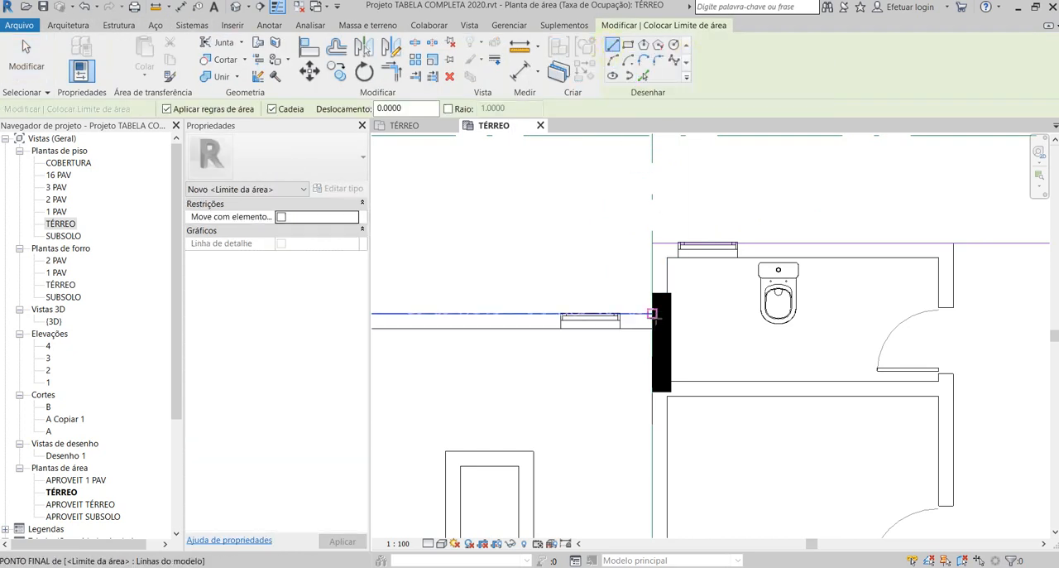
{"action": "left_click", "coordinate": [653, 312]}
{"action": "left_click", "coordinate": [653, 242]}
{"action": "key", "text": "Escape"}
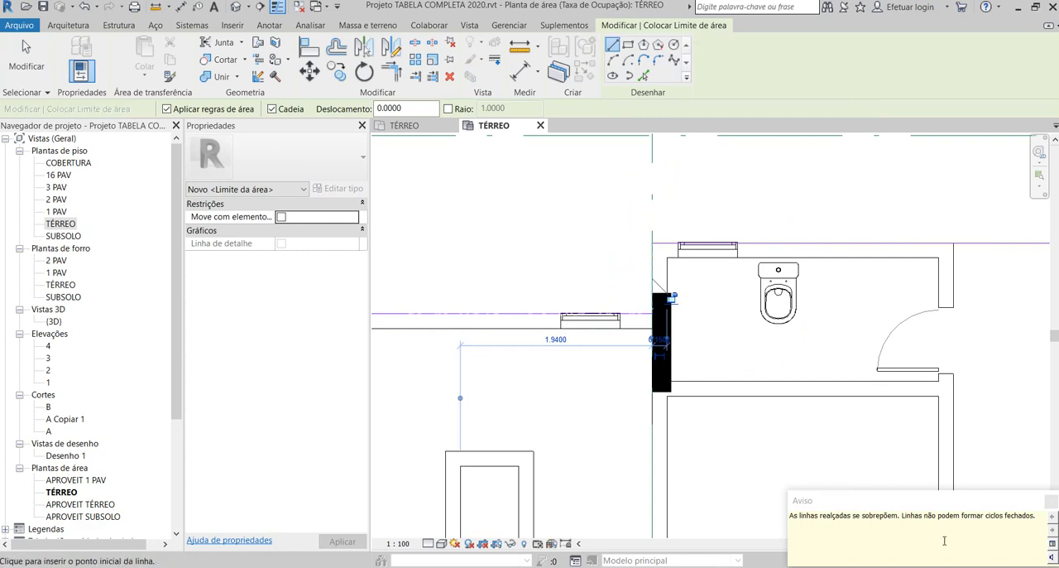
{"action": "left_click", "coordinate": [1051, 500]}
{"action": "key", "text": "Escape"}
{"action": "left_click", "coordinate": [651, 270]}
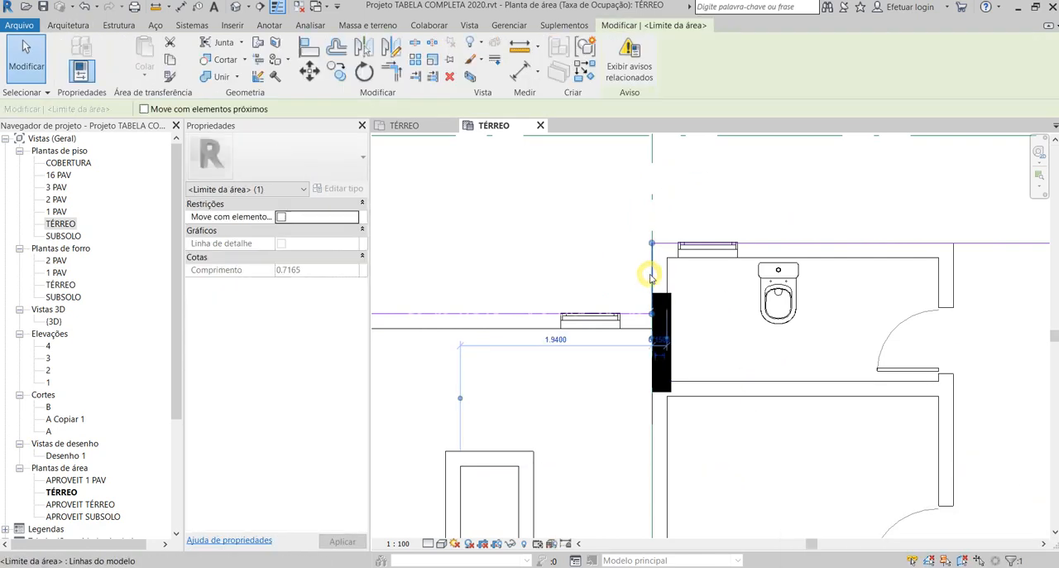
{"action": "scroll", "coordinate": [662, 348], "scroll_direction": "down", "scroll_amount": 3}
{"action": "key", "text": "Escape"}
- Delete the straight area boundary line running the full length of the FACHADA 1 side
{"action": "scroll", "coordinate": [662, 347], "scroll_direction": "down", "scroll_amount": 2}
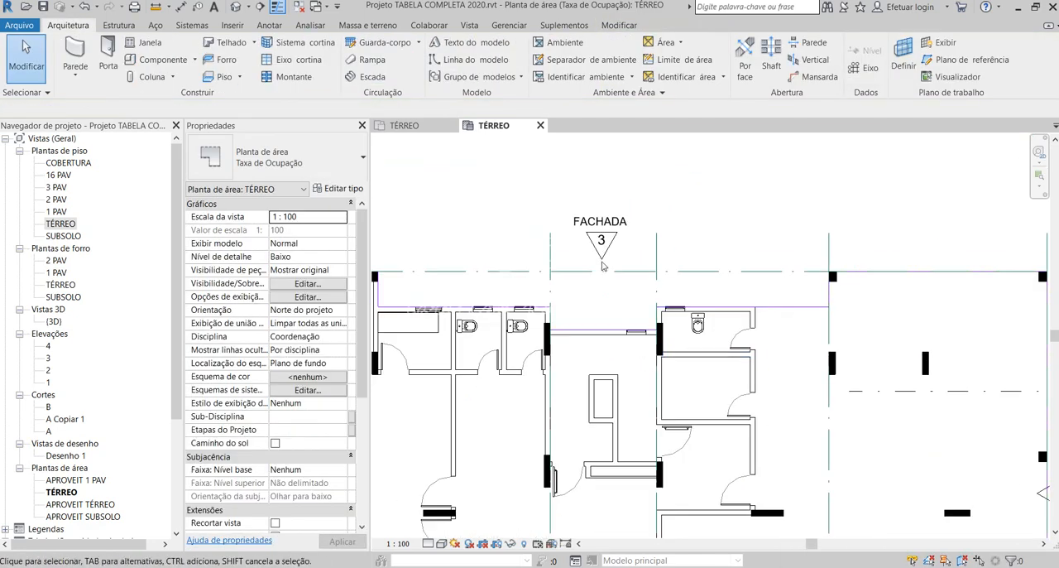
{"action": "scroll", "coordinate": [604, 266], "scroll_direction": "down", "scroll_amount": 3}
{"action": "scroll", "coordinate": [741, 276], "scroll_direction": "up", "scroll_amount": 3}
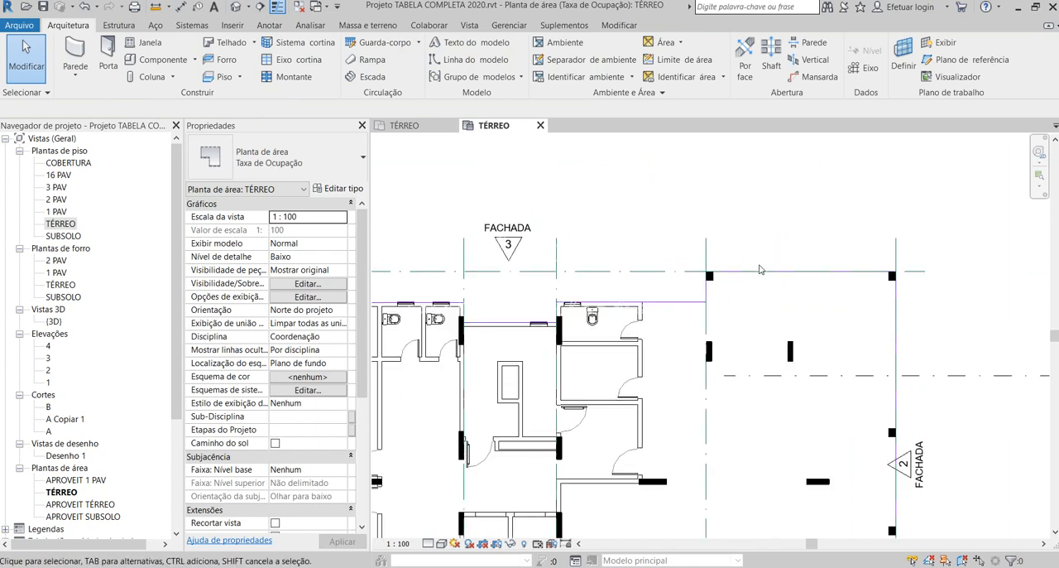
{"action": "scroll", "coordinate": [742, 265], "scroll_direction": "down", "scroll_amount": 4}
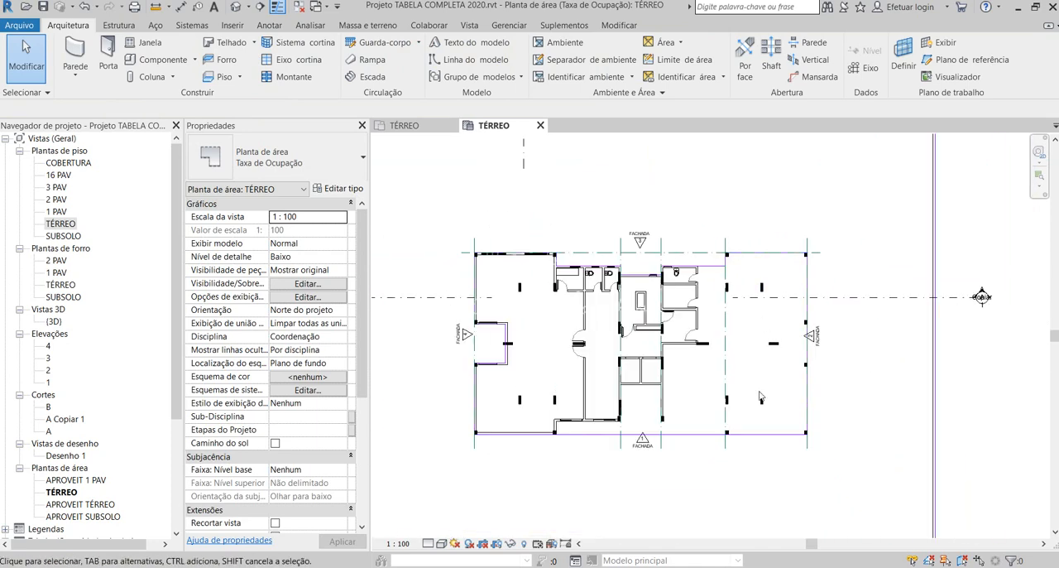
{"action": "left_click", "coordinate": [585, 433]}
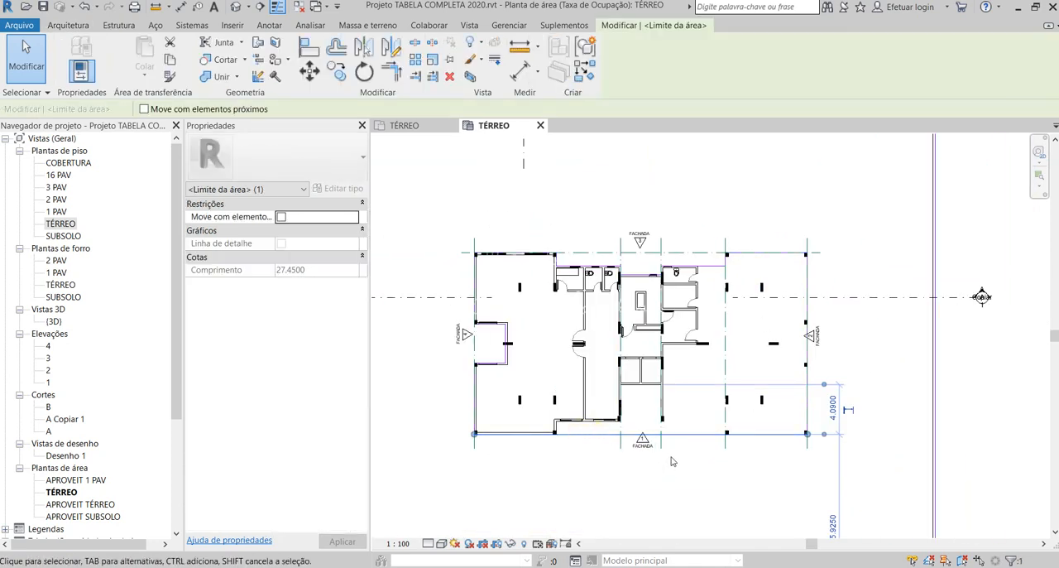
{"action": "key", "text": "Delete"}
{"action": "left_click", "coordinate": [958, 551]}
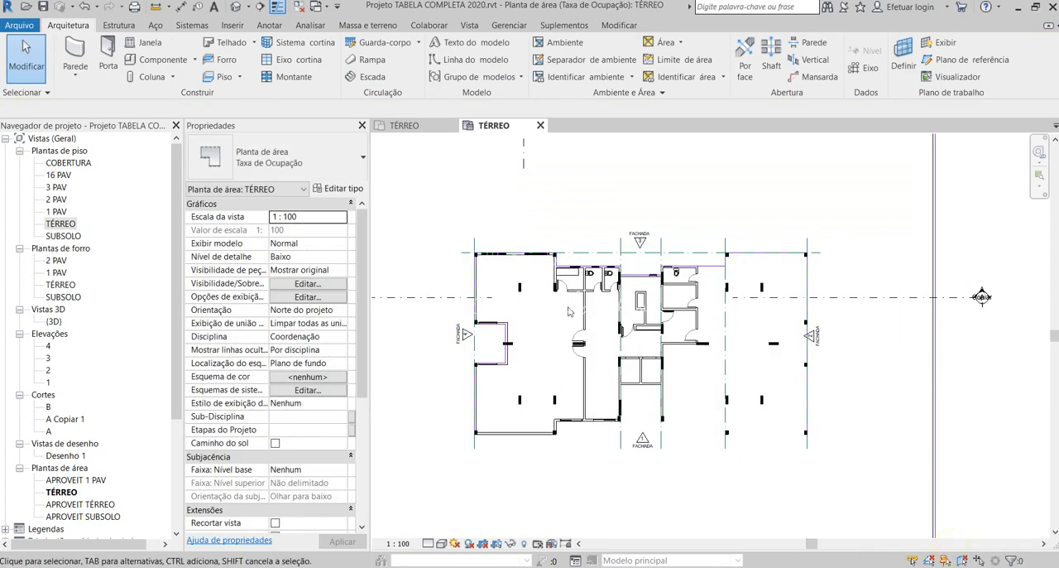
- Try to mirror a copy of the stepped FACHADA 3 boundary lines to the FACHADA 1 side about a short drawn axis
{"action": "scroll", "coordinate": [555, 259], "scroll_direction": "up", "scroll_amount": 2}
{"action": "left_click", "coordinate": [537, 251]}
{"action": "scroll", "coordinate": [553, 252], "scroll_direction": "up", "scroll_amount": 2}
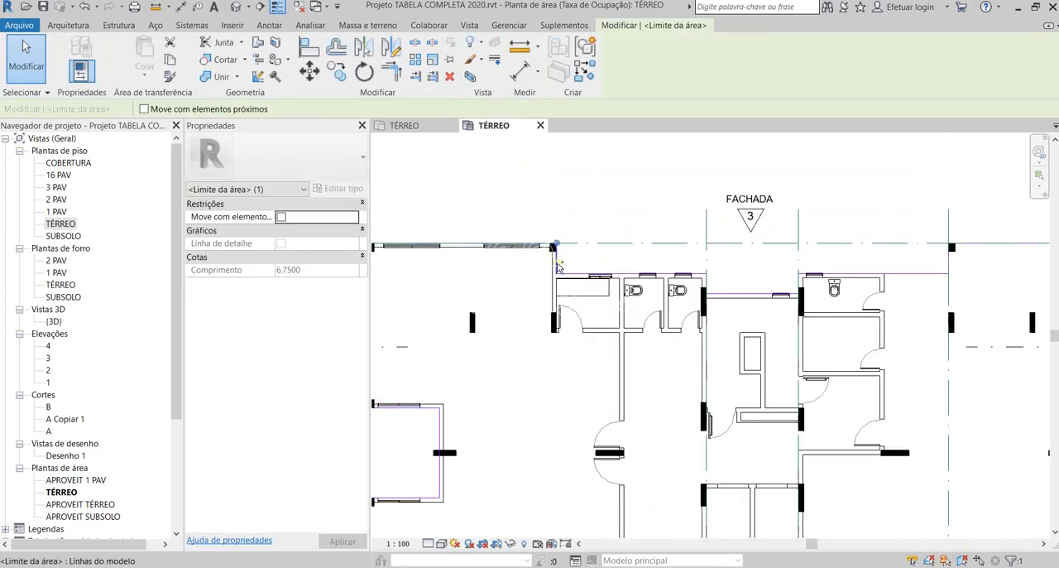
{"action": "left_click", "coordinate": [557, 264], "text": "ctrl"}
{"action": "left_click", "coordinate": [568, 273], "text": "ctrl"}
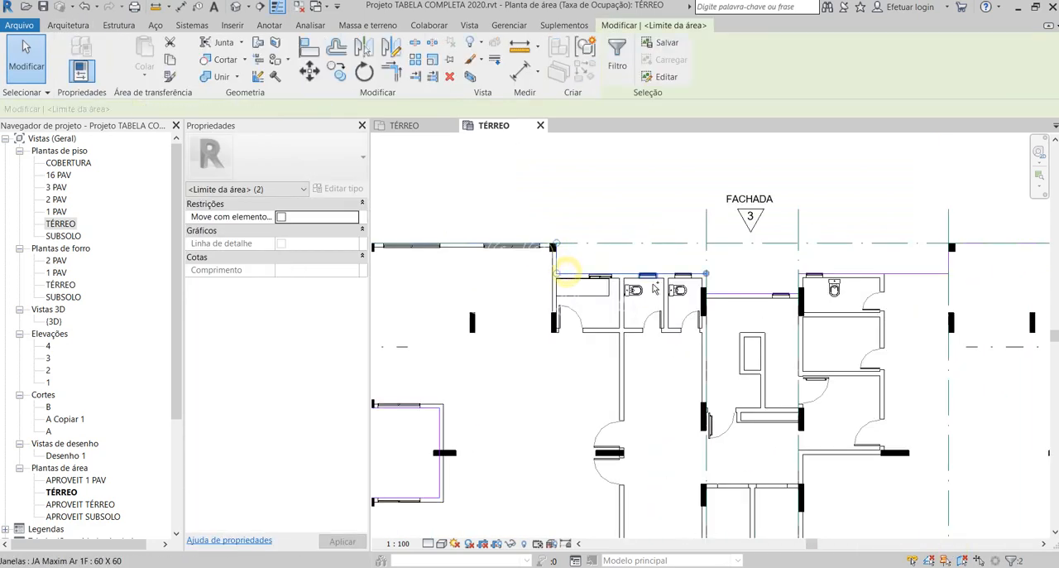
{"action": "left_click", "coordinate": [708, 283], "text": "ctrl"}
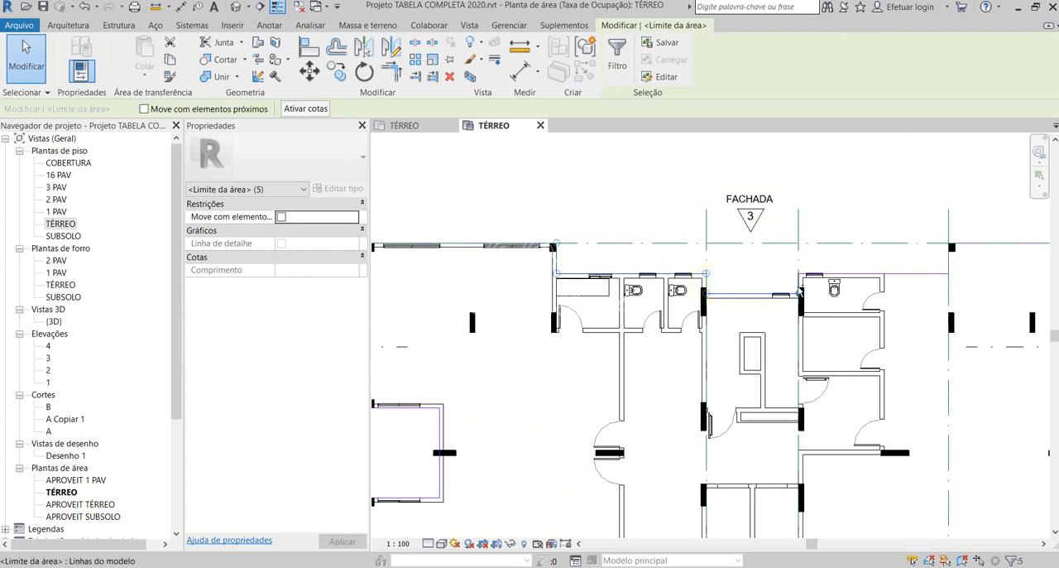
{"action": "left_click", "coordinate": [801, 285], "text": "ctrl"}
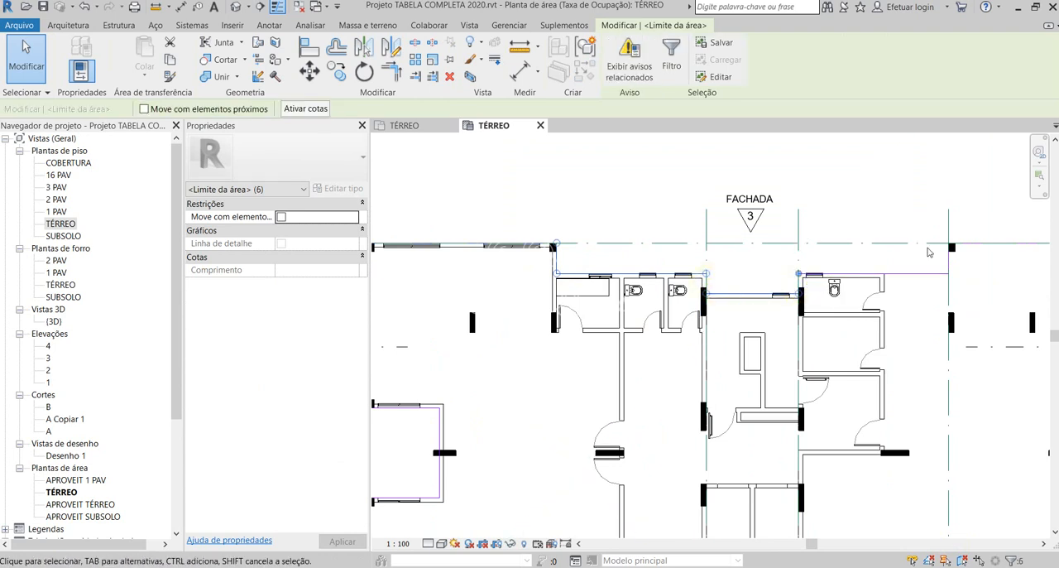
{"action": "left_click", "coordinate": [934, 274], "text": "ctrl"}
{"action": "scroll", "coordinate": [730, 262], "scroll_direction": "down", "scroll_amount": 3}
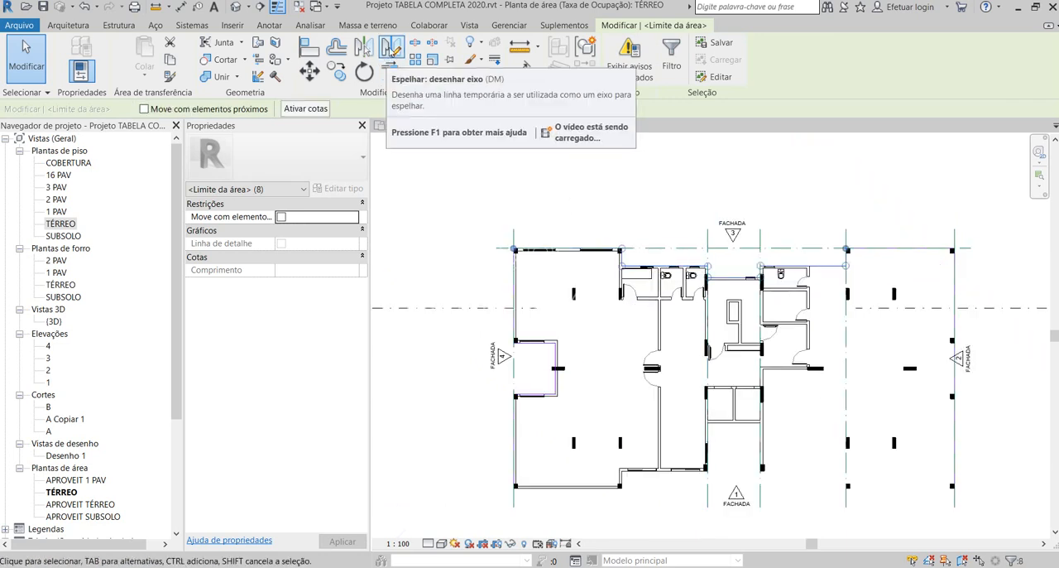
{"action": "left_click", "coordinate": [392, 47]}
{"action": "scroll", "coordinate": [559, 356], "scroll_direction": "up", "scroll_amount": 3}
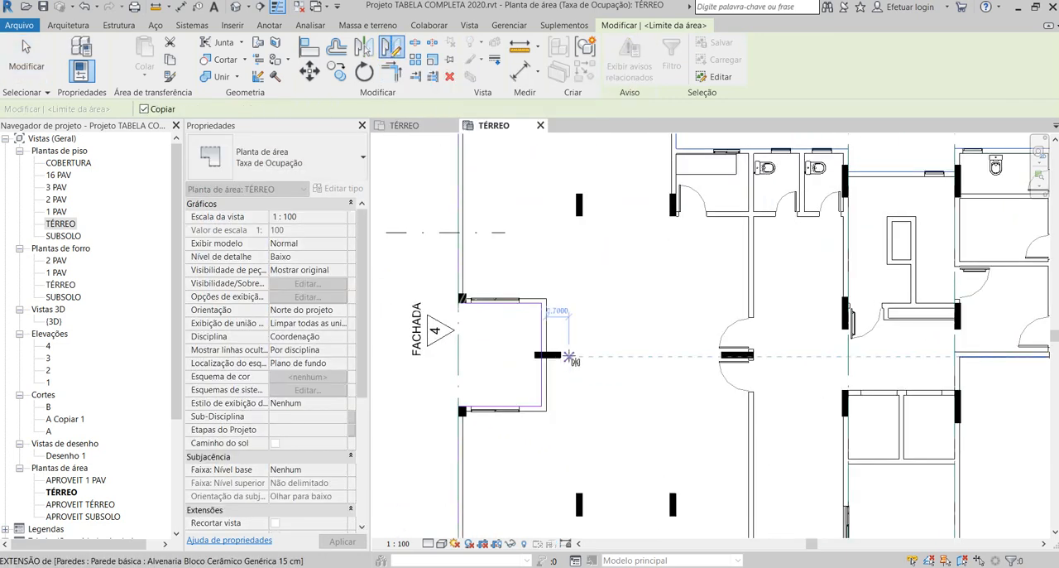
{"action": "left_click", "coordinate": [560, 355]}
{"action": "left_click", "coordinate": [607, 358]}
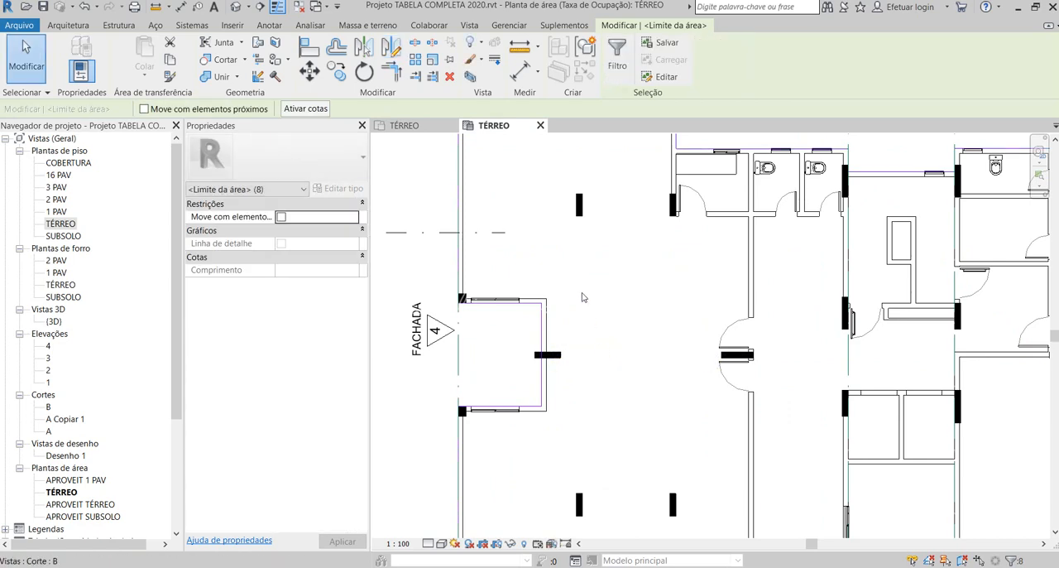
{"action": "scroll", "coordinate": [580, 285], "scroll_direction": "down", "scroll_amount": 3}
{"action": "scroll", "coordinate": [840, 462], "scroll_direction": "up", "scroll_amount": 2}
{"action": "scroll", "coordinate": [644, 404], "scroll_direction": "down", "scroll_amount": 2}
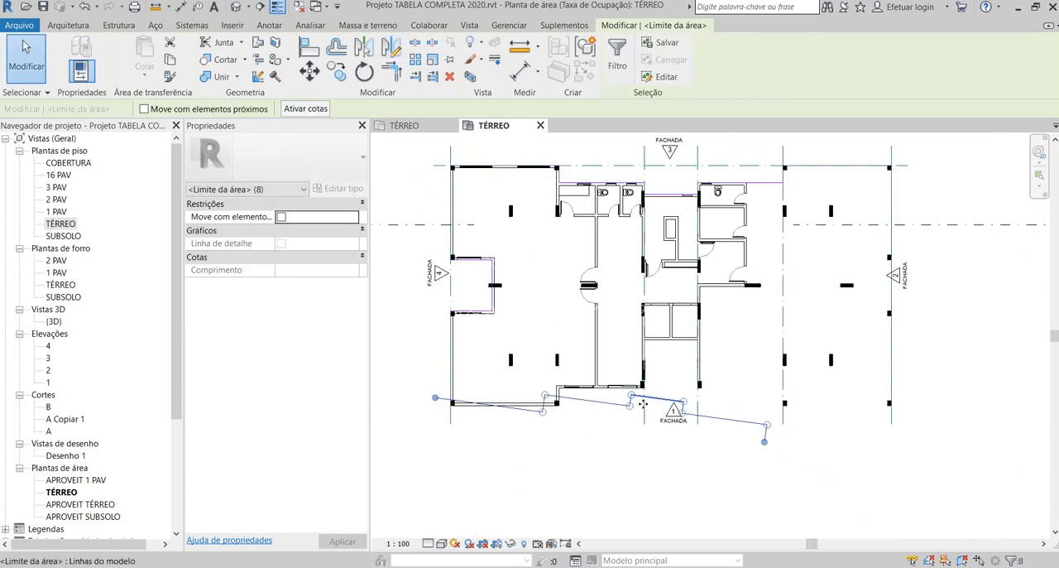
- Undo the mirrored copy of the FACHADA 3 boundary lines
{"action": "key", "text": "ctrl+z"}
{"action": "scroll", "coordinate": [679, 371], "scroll_direction": "up", "scroll_amount": 4}
{"action": "scroll", "coordinate": [603, 357], "scroll_direction": "down", "scroll_amount": 4}
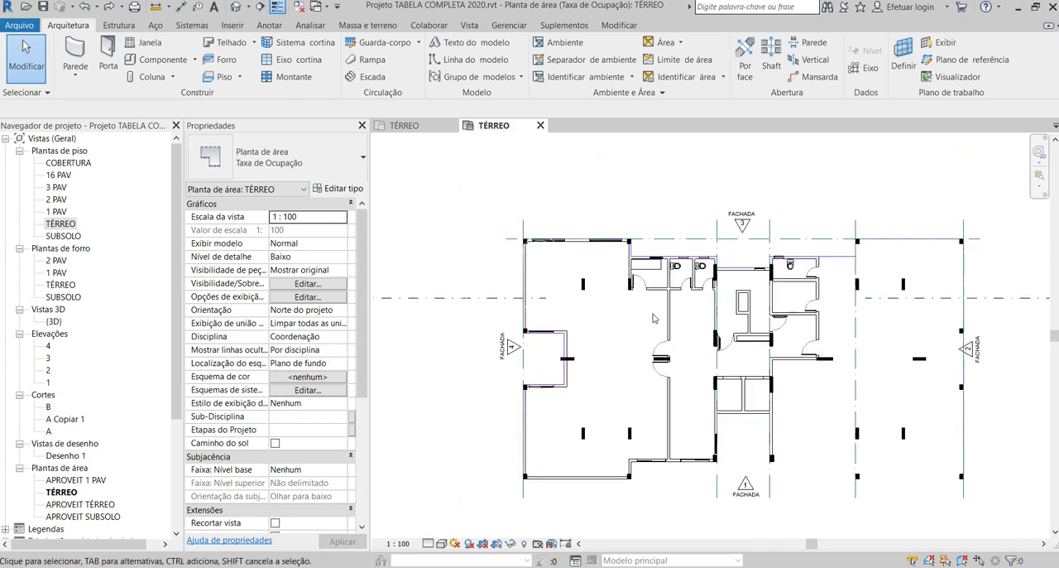
{"action": "scroll", "coordinate": [649, 318], "scroll_direction": "up", "scroll_amount": 1}
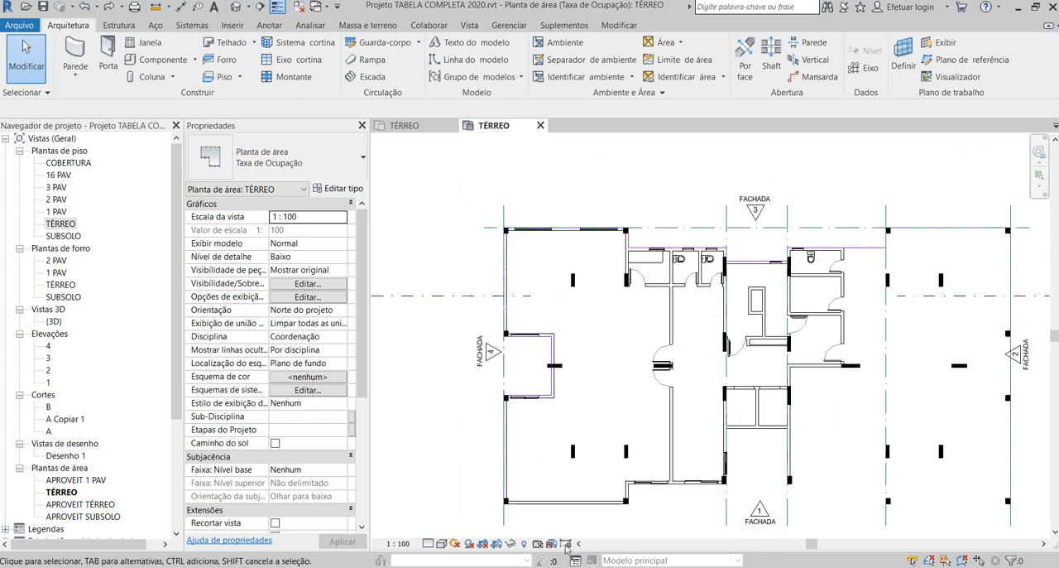
{"action": "scroll", "coordinate": [585, 508], "scroll_direction": "up", "scroll_amount": 2}
{"action": "scroll", "coordinate": [563, 389], "scroll_direction": "down", "scroll_amount": 3}
{"action": "scroll", "coordinate": [544, 270], "scroll_direction": "up", "scroll_amount": 1}
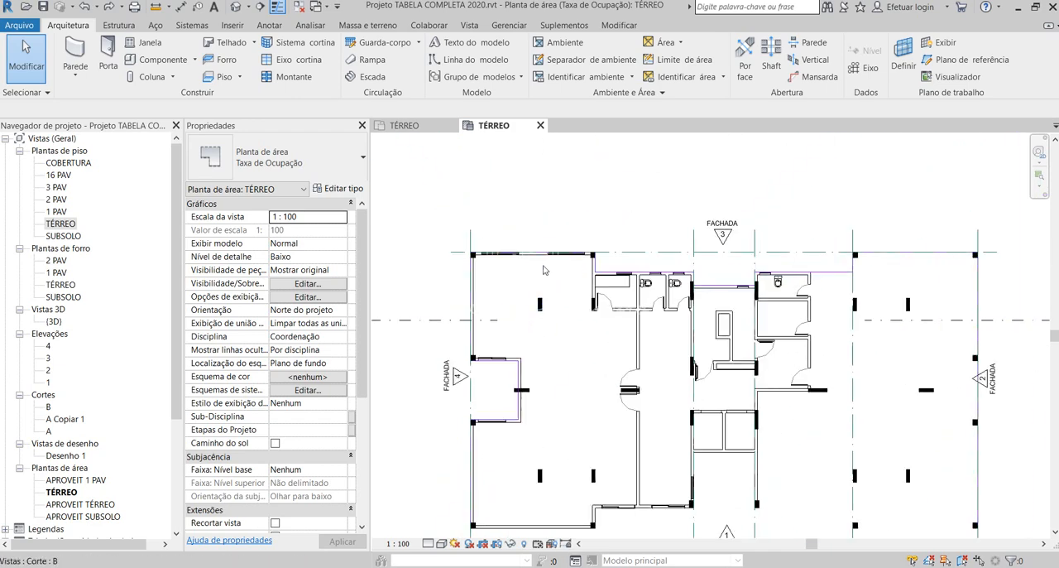
- Mirror a copy of the seven FACHADA 3 boundary lines, from the projecting room to the bathroom side, about a long horizontal axis through the building's middle
{"action": "left_click", "coordinate": [539, 252]}
{"action": "scroll", "coordinate": [579, 257], "scroll_direction": "up", "scroll_amount": 1}
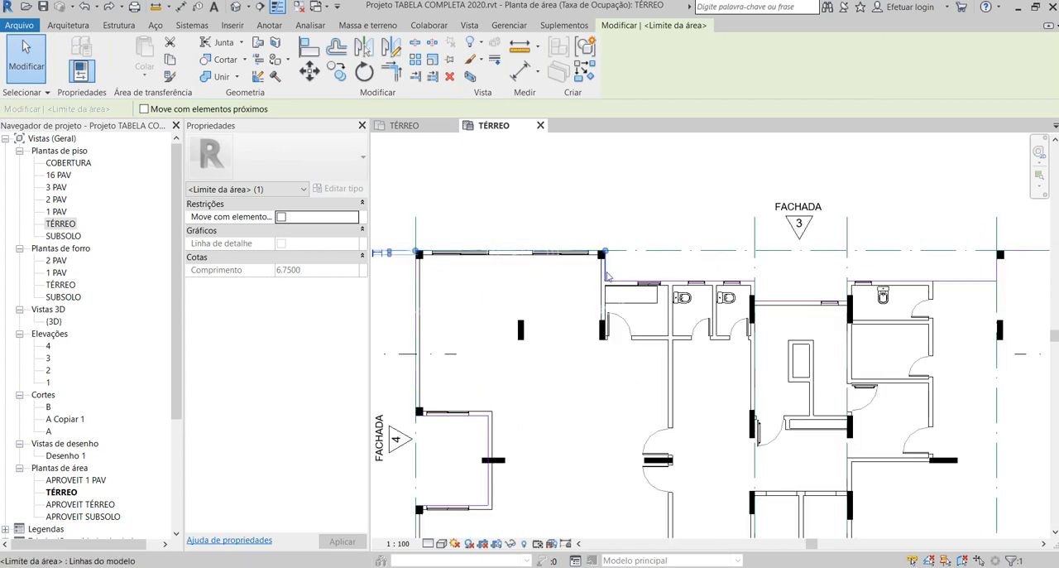
{"action": "left_click", "coordinate": [604, 273]}
{"action": "scroll", "coordinate": [463, 264], "scroll_direction": "down", "scroll_amount": 2}
{"action": "scroll", "coordinate": [474, 268], "scroll_direction": "up", "scroll_amount": 1}
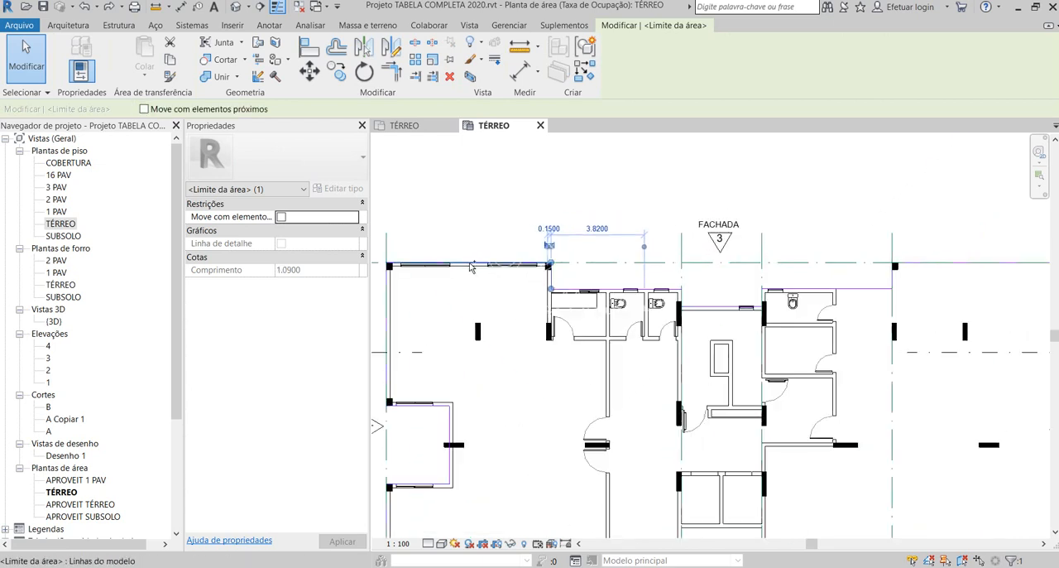
{"action": "left_click", "coordinate": [473, 264], "text": "ctrl"}
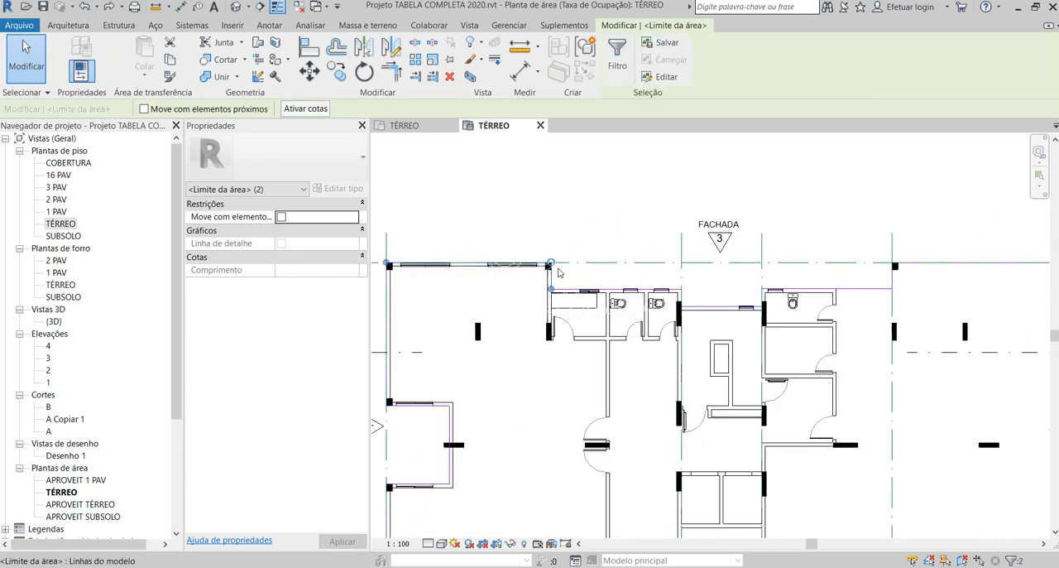
{"action": "scroll", "coordinate": [614, 296], "scroll_direction": "up", "scroll_amount": 1}
{"action": "left_click", "coordinate": [626, 294], "text": "ctrl"}
{"action": "scroll", "coordinate": [499, 269], "scroll_direction": "down", "scroll_amount": 2}
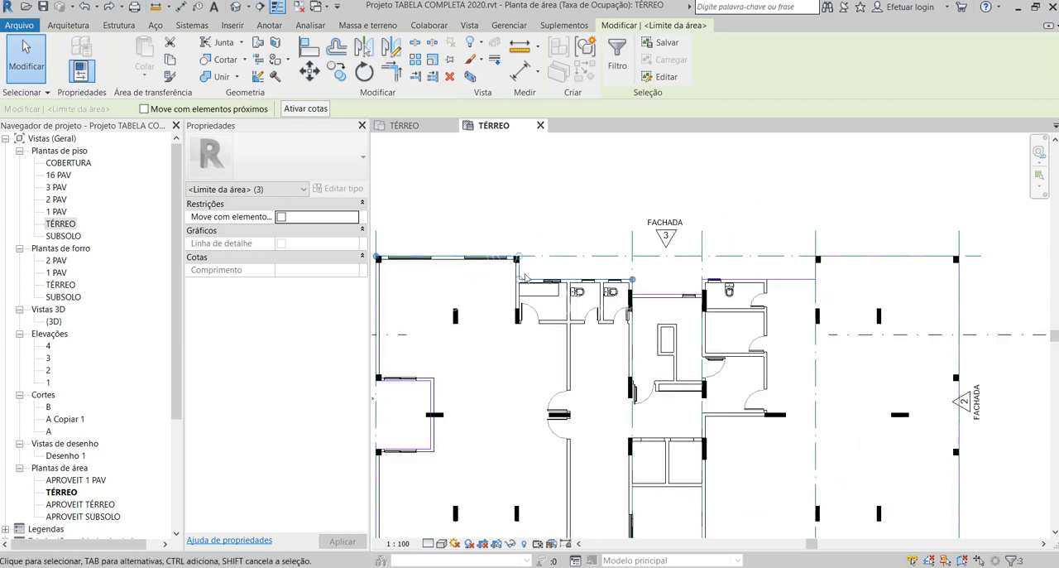
{"action": "scroll", "coordinate": [496, 283], "scroll_direction": "up", "scroll_amount": 3}
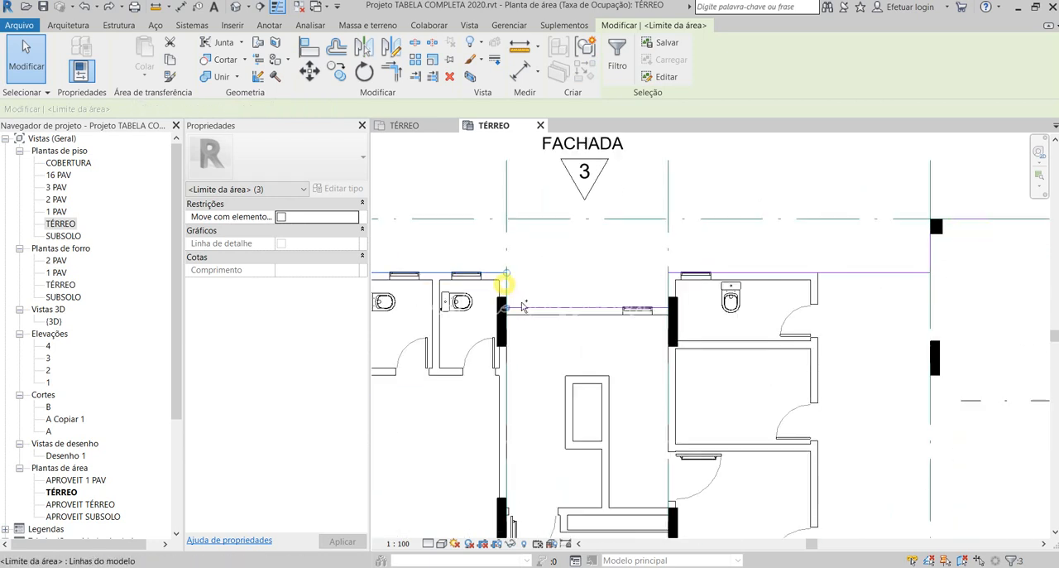
{"action": "left_click", "coordinate": [534, 308], "text": "ctrl"}
{"action": "left_click", "coordinate": [668, 290], "text": "ctrl"}
{"action": "left_click", "coordinate": [736, 273], "text": "ctrl"}
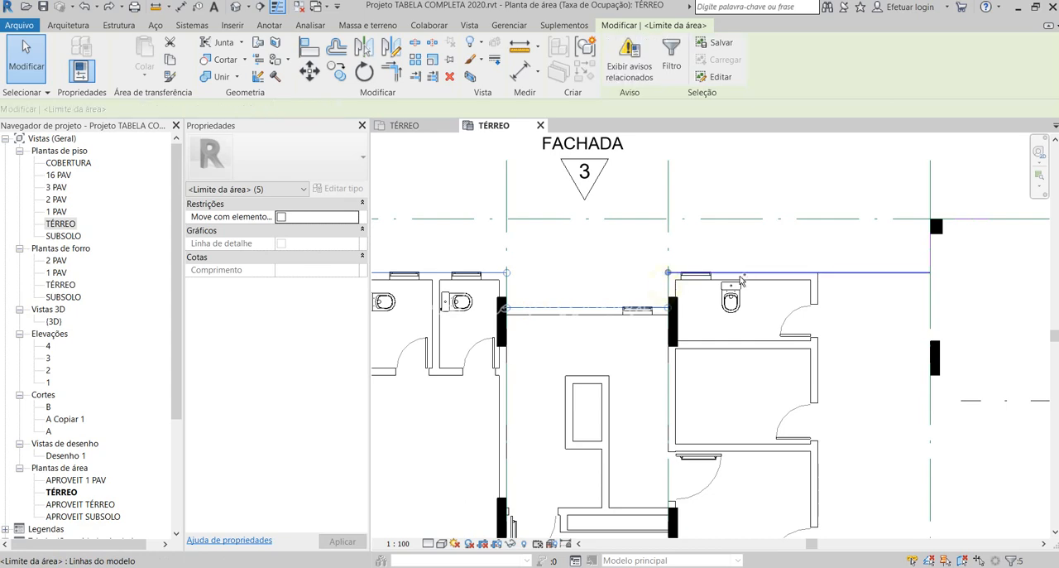
{"action": "scroll", "coordinate": [737, 272], "scroll_direction": "down", "scroll_amount": 4}
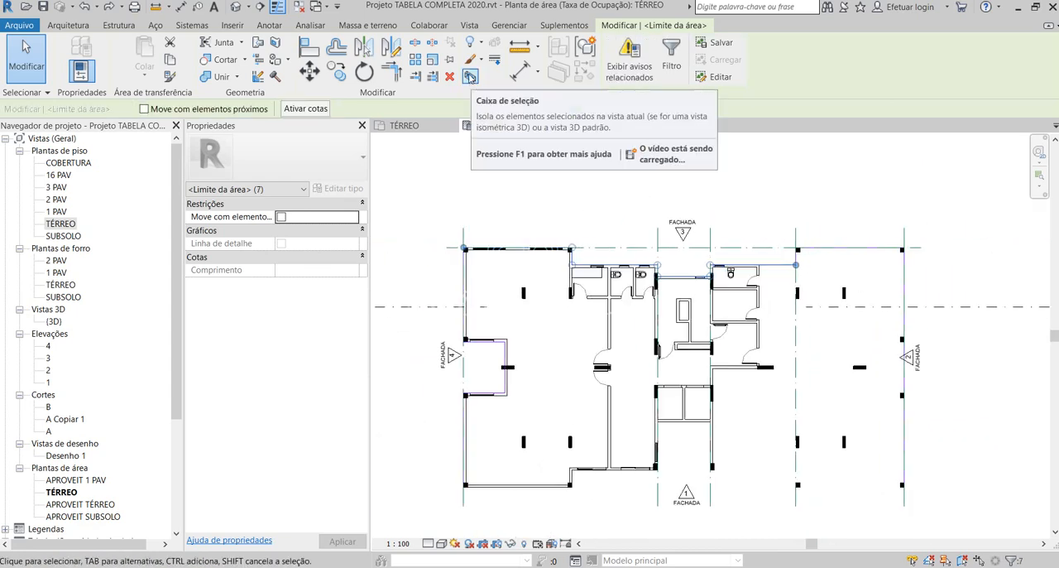
{"action": "left_click", "coordinate": [391, 47]}
{"action": "scroll", "coordinate": [530, 376], "scroll_direction": "up", "scroll_amount": 1}
{"action": "scroll", "coordinate": [530, 377], "scroll_direction": "up", "scroll_amount": 1}
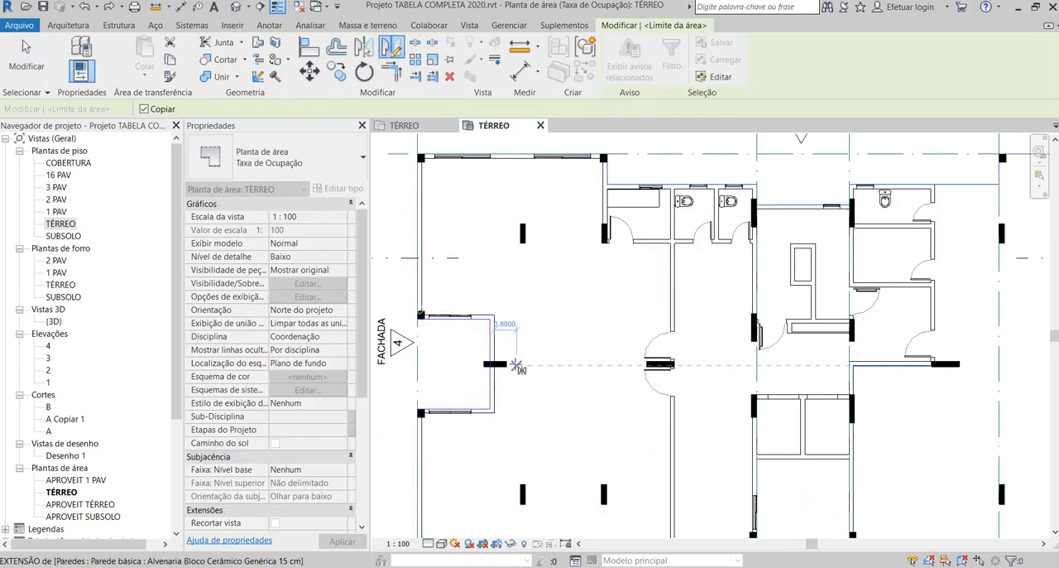
{"action": "left_click", "coordinate": [505, 366]}
{"action": "scroll", "coordinate": [505, 366], "scroll_direction": "down", "scroll_amount": 2}
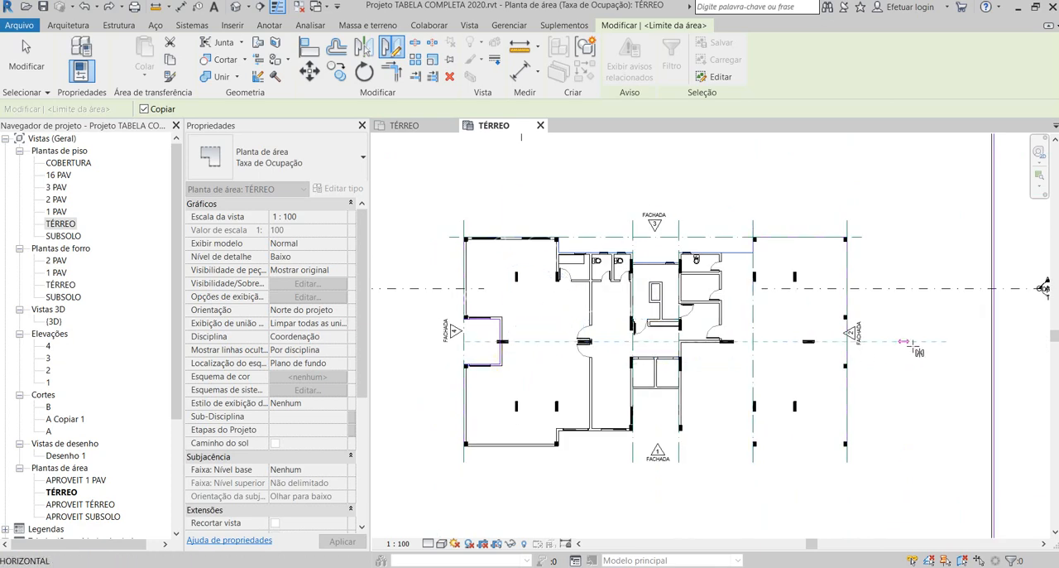
{"action": "left_click", "coordinate": [928, 343]}
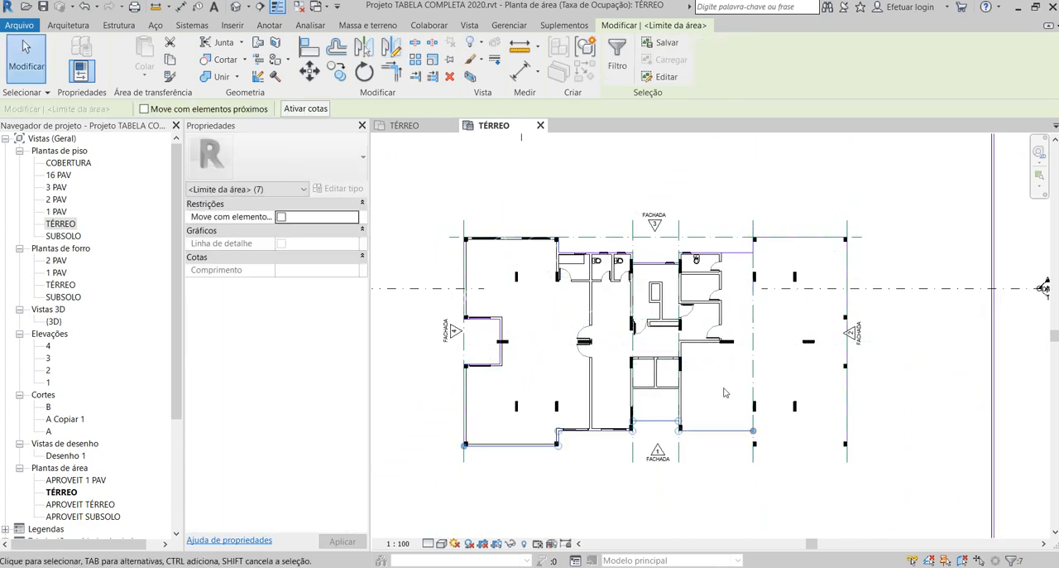
{"action": "middle_click_drag", "start_coordinate": [722, 461], "coordinate": [720, 416]}
{"action": "left_click", "coordinate": [721, 420]}
- Draw area boundary lines from the open end of the FACHADA 1 outline to the column's outer corner, and 6.75 m across to the FACHADA 2 boundary
{"action": "scroll", "coordinate": [722, 414], "scroll_direction": "up", "scroll_amount": 1}
{"action": "scroll", "coordinate": [713, 439], "scroll_direction": "down", "scroll_amount": 1}
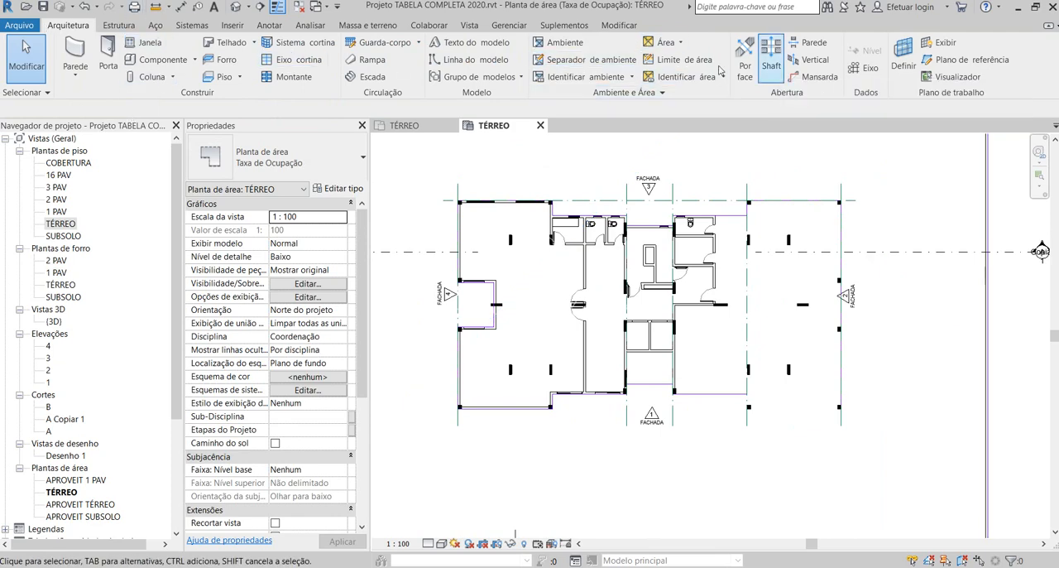
{"action": "left_click", "coordinate": [684, 59]}
{"action": "scroll", "coordinate": [781, 403], "scroll_direction": "up", "scroll_amount": 2}
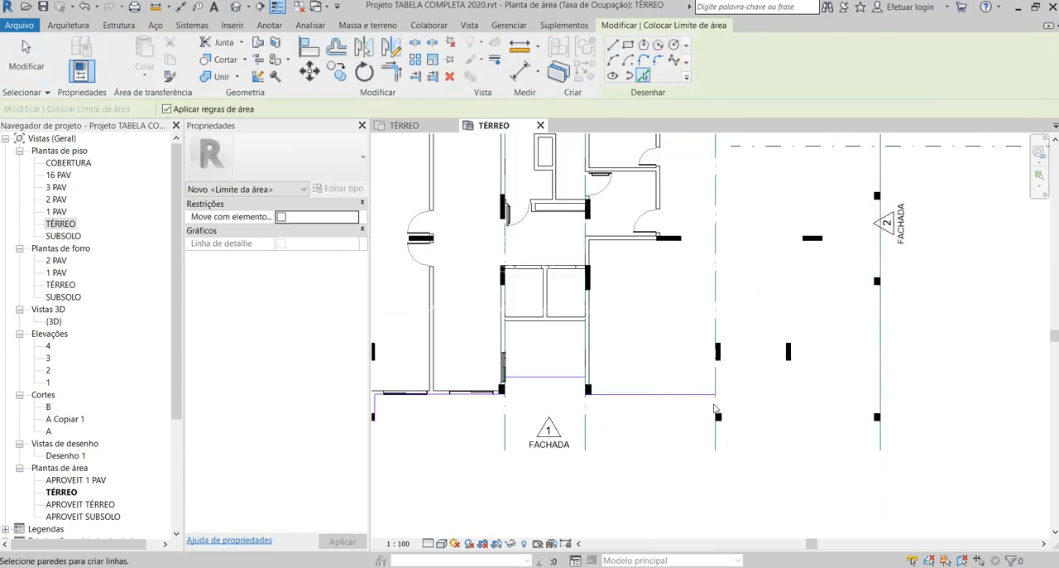
{"action": "left_click", "coordinate": [611, 44]}
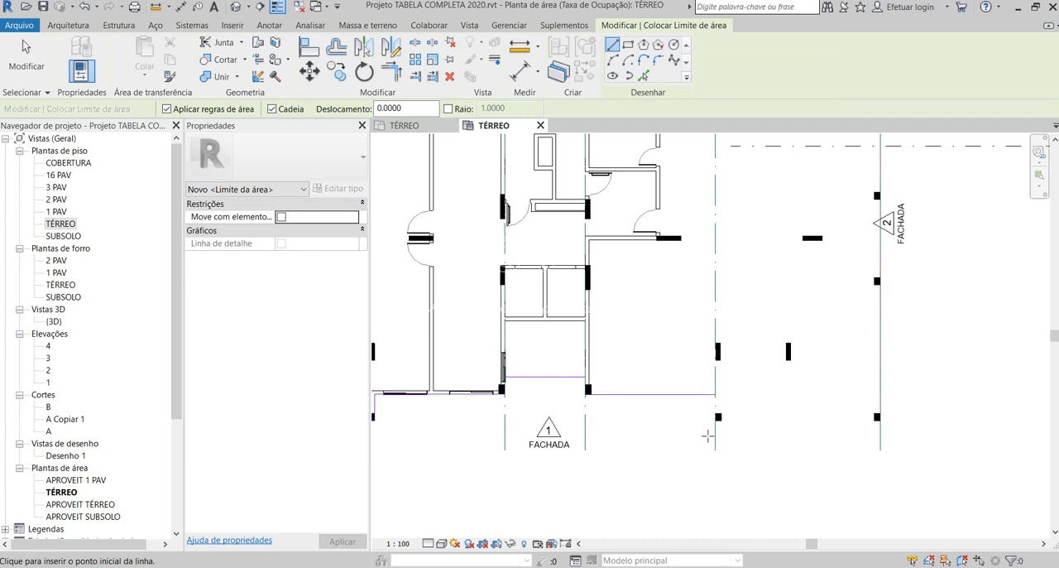
{"action": "left_click", "coordinate": [715, 395]}
{"action": "left_click", "coordinate": [715, 420]}
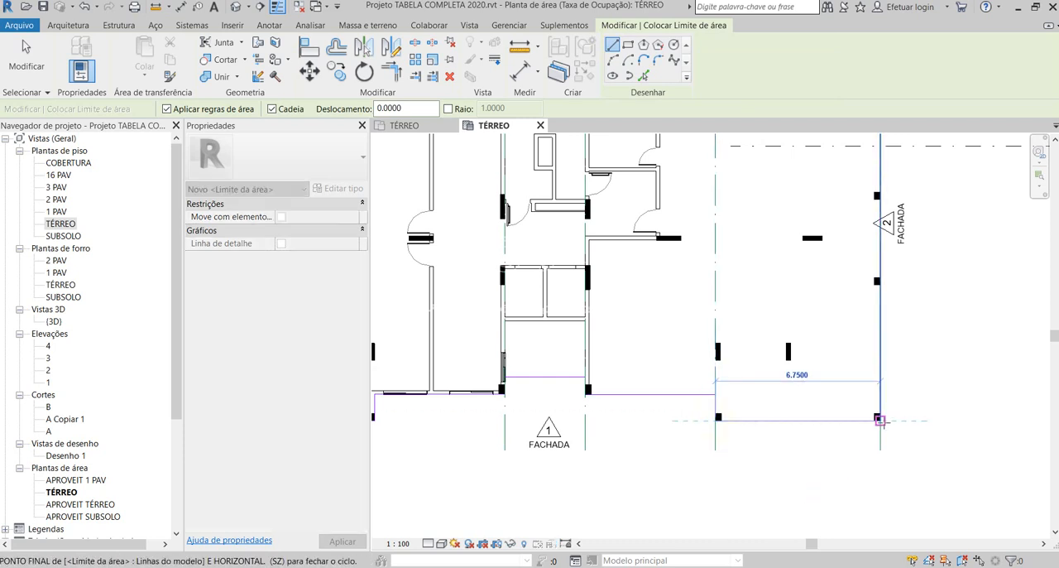
{"action": "left_click", "coordinate": [879, 420]}
{"action": "scroll", "coordinate": [893, 422], "scroll_direction": "up", "scroll_amount": 2}
{"action": "scroll", "coordinate": [820, 468], "scroll_direction": "down", "scroll_amount": 3}
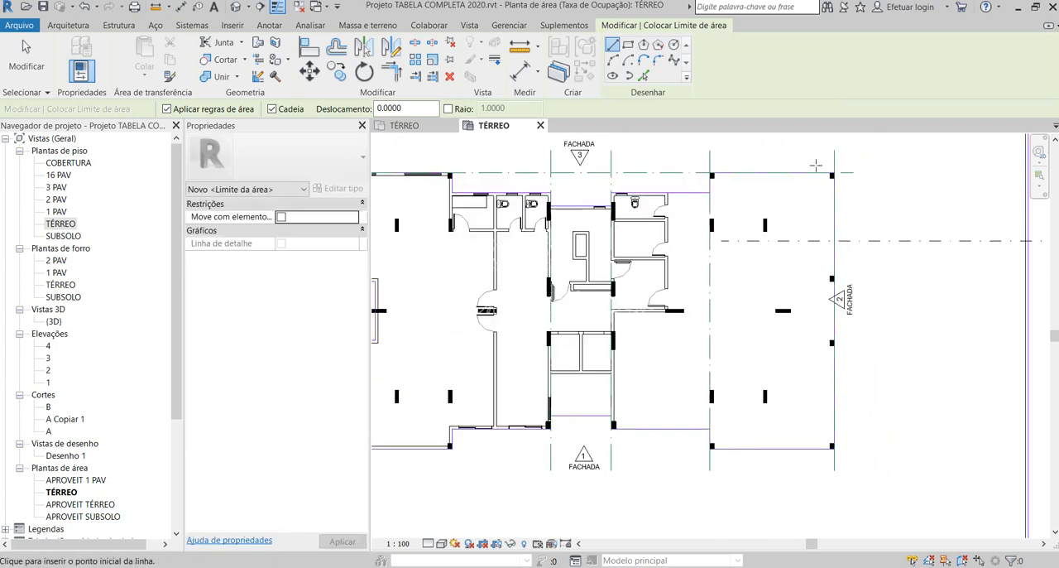
- Examine the area boundary lines on the FACHADA 2 and FACHADA 3 sides and the recessed outline at FACHADA 4
{"action": "scroll", "coordinate": [836, 166], "scroll_direction": "up", "scroll_amount": 4}
{"action": "key", "text": "Escape"}
{"action": "left_click", "coordinate": [789, 193]}
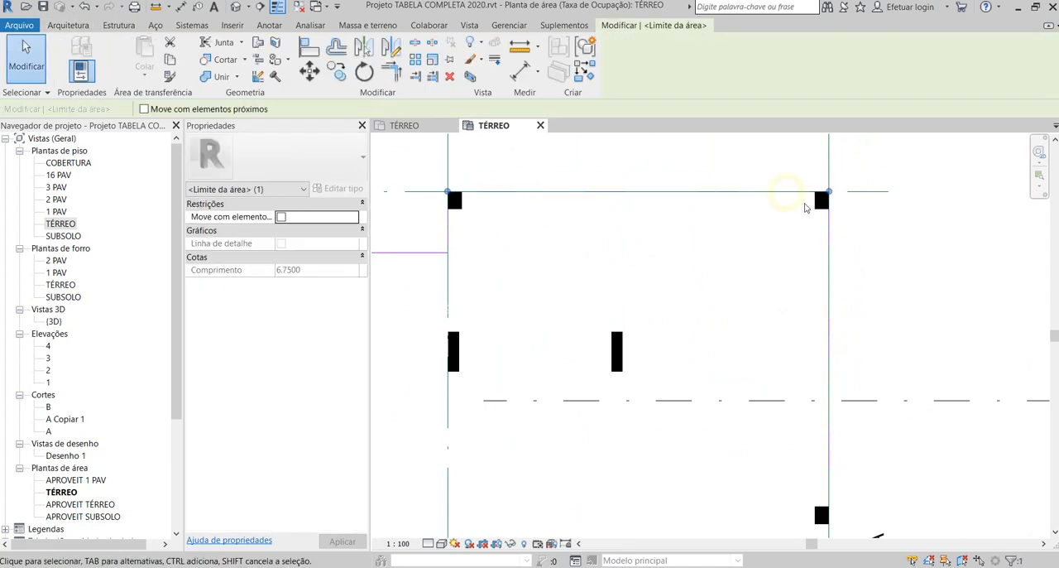
{"action": "scroll", "coordinate": [818, 220], "scroll_direction": "down", "scroll_amount": 3}
{"action": "scroll", "coordinate": [676, 240], "scroll_direction": "up", "scroll_amount": 2}
{"action": "key", "text": "Escape"}
{"action": "left_click", "coordinate": [676, 217]}
{"action": "scroll", "coordinate": [952, 296], "scroll_direction": "down", "scroll_amount": 3}
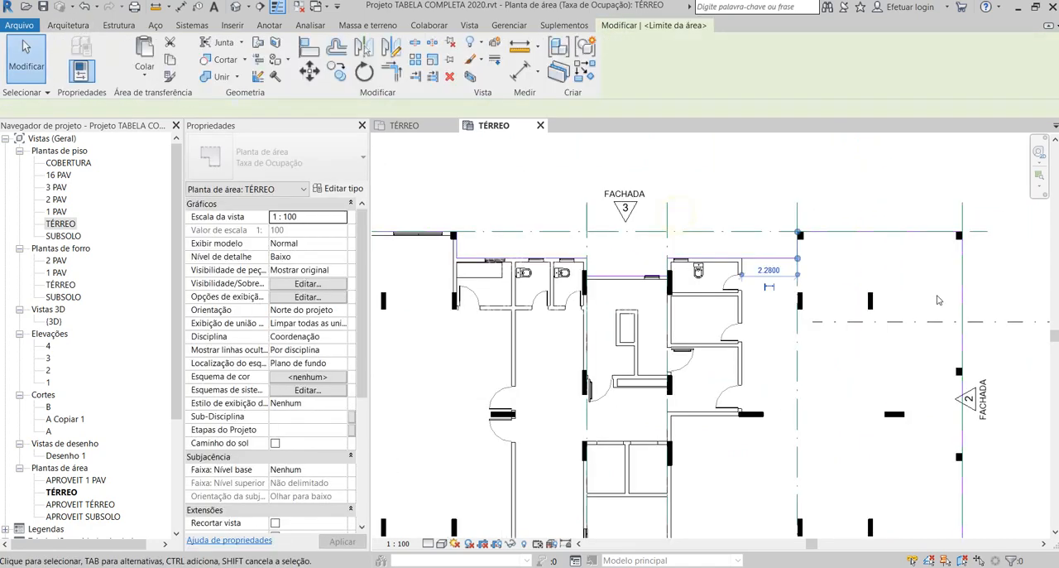
{"action": "scroll", "coordinate": [853, 284], "scroll_direction": "down", "scroll_amount": 2}
{"action": "scroll", "coordinate": [508, 392], "scroll_direction": "up", "scroll_amount": 3}
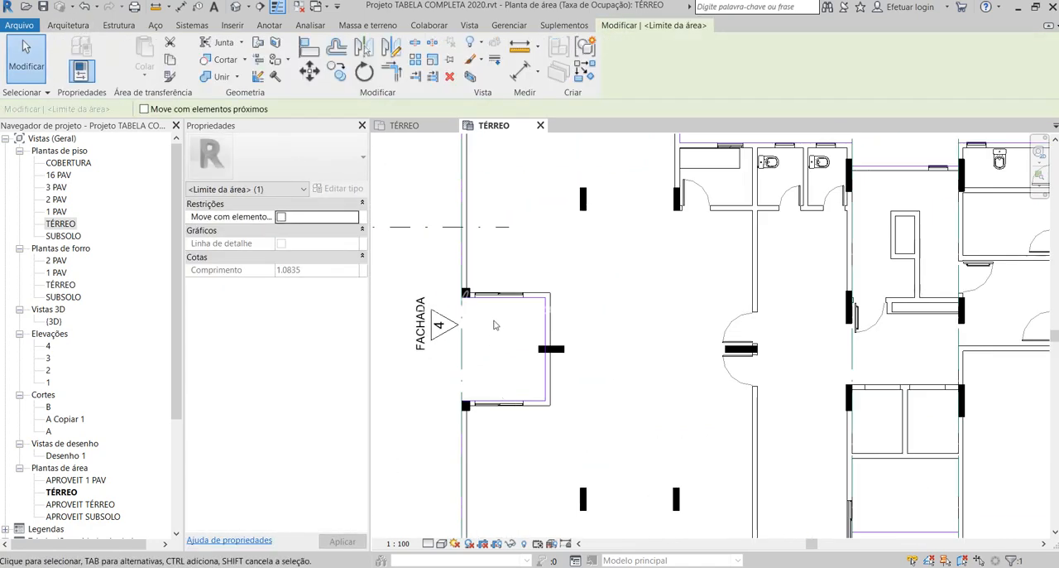
{"action": "scroll", "coordinate": [557, 362], "scroll_direction": "down", "scroll_amount": 4}
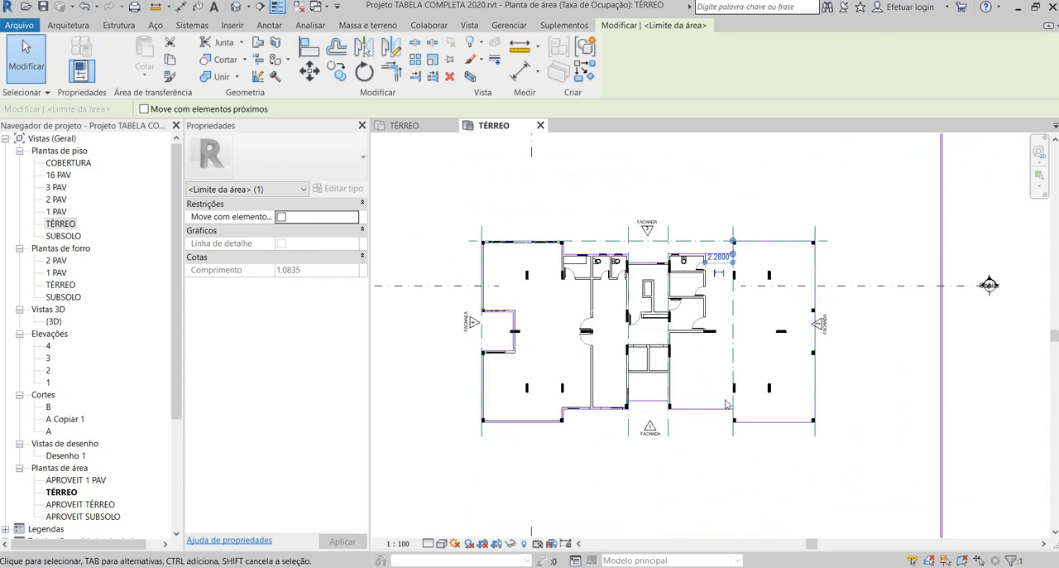
{"action": "scroll", "coordinate": [816, 328], "scroll_direction": "up", "scroll_amount": 2}
- Shorten the straight area boundary line along FACHADA 2, accept the multiple-areas warning, and delete the line
{"action": "left_click", "coordinate": [817, 335]}
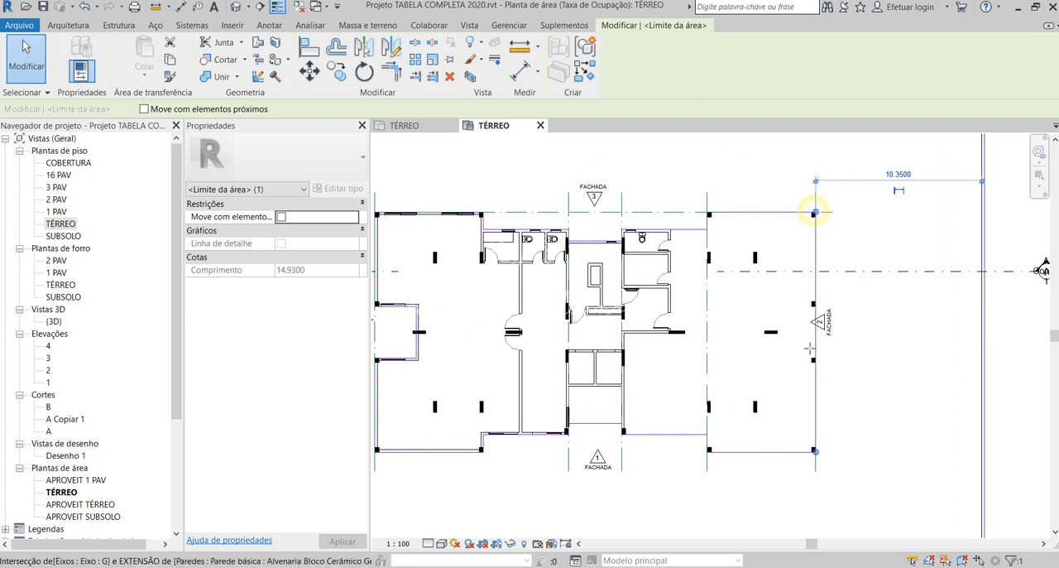
{"action": "left_click_drag", "start_coordinate": [816, 215], "coordinate": [815, 397]}
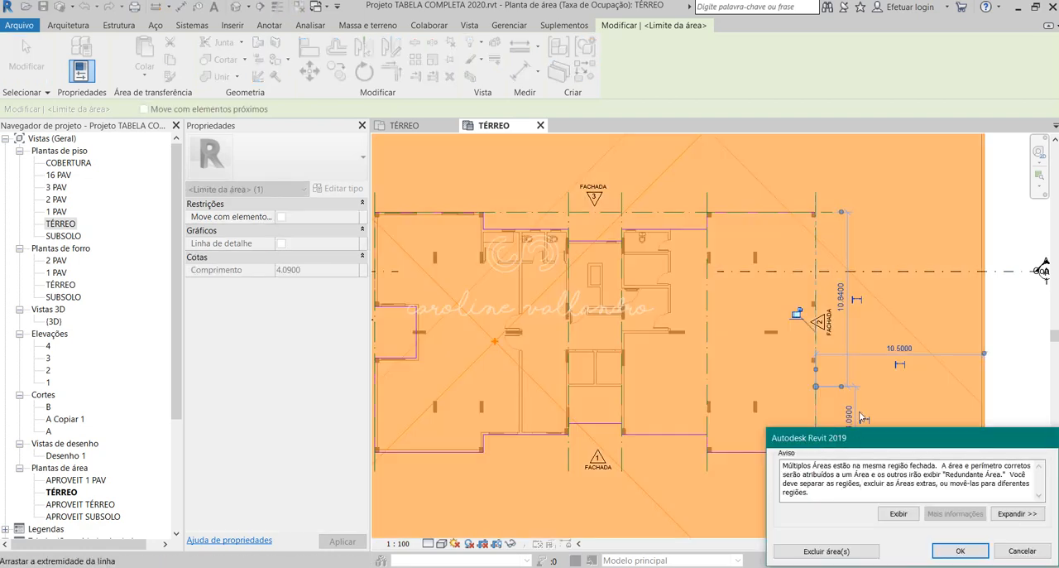
{"action": "left_click", "coordinate": [961, 551]}
{"action": "key", "text": "Escape"}
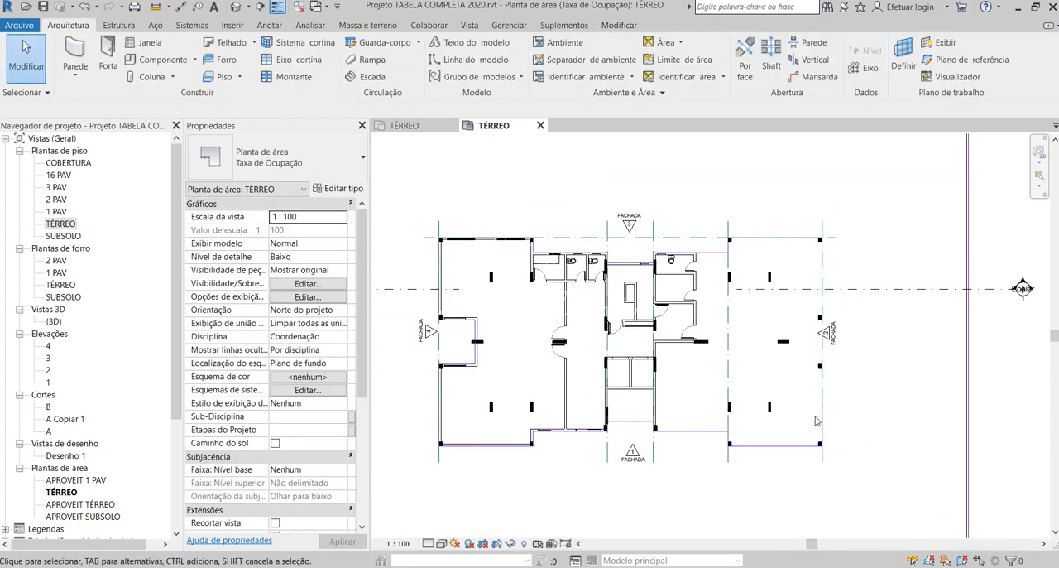
{"action": "left_click", "coordinate": [824, 417]}
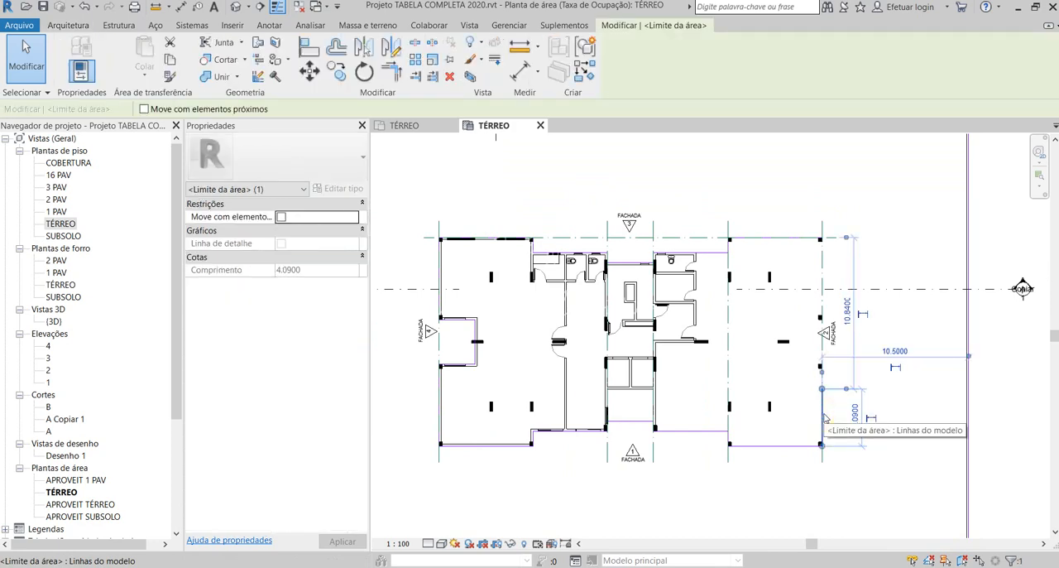
{"action": "key", "text": "Escape"}
- Mirror a copy of the five FACHADA 4 boundary lines, including the recess, to FACHADA 2 about a vertical axis through the building's middle
{"action": "scroll", "coordinate": [453, 410], "scroll_direction": "up", "scroll_amount": 2}
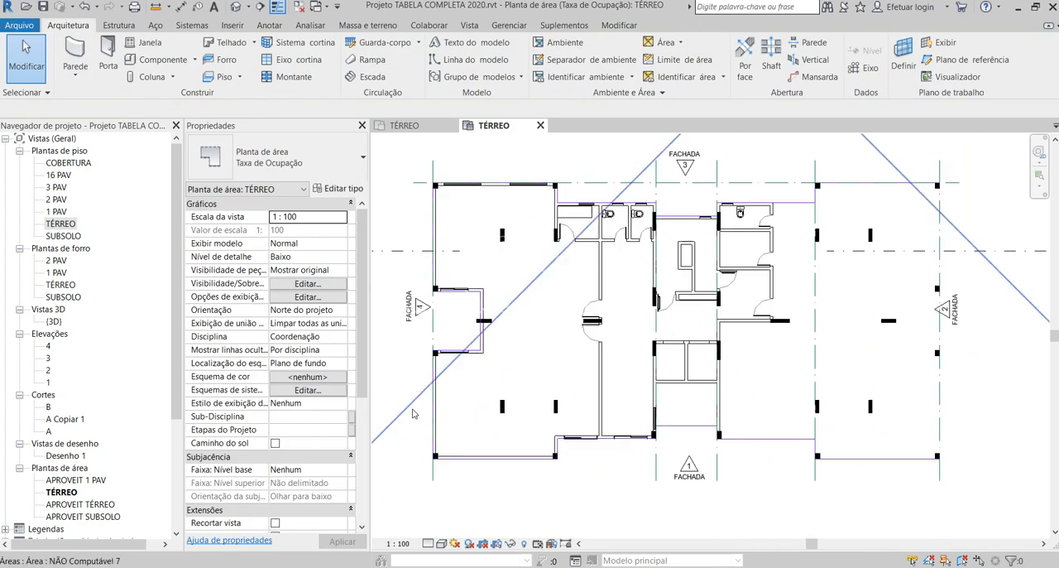
{"action": "left_click", "coordinate": [432, 416]}
{"action": "scroll", "coordinate": [441, 406], "scroll_direction": "up", "scroll_amount": 2}
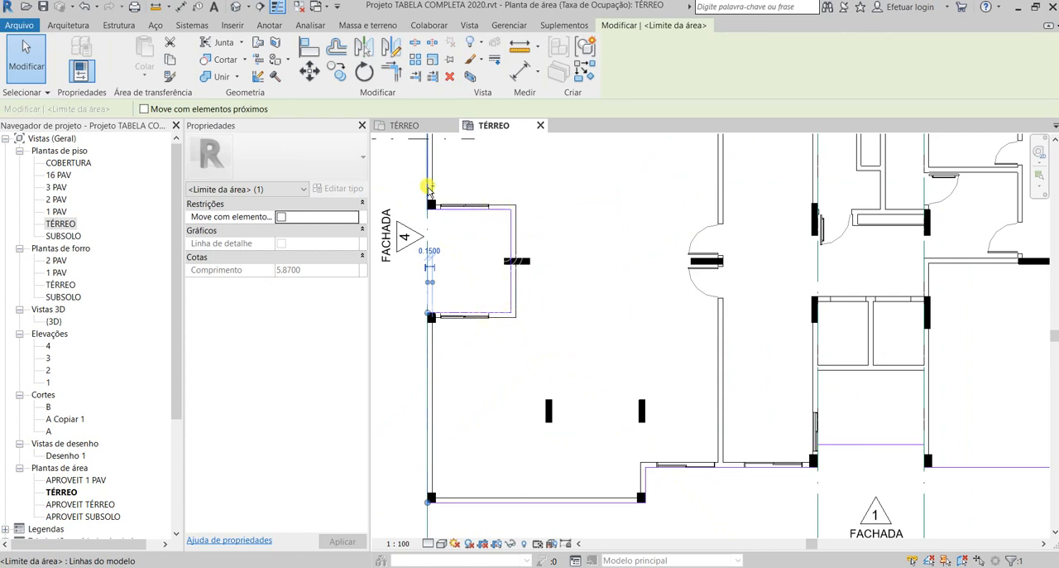
{"action": "scroll", "coordinate": [510, 429], "scroll_direction": "down", "scroll_amount": 3}
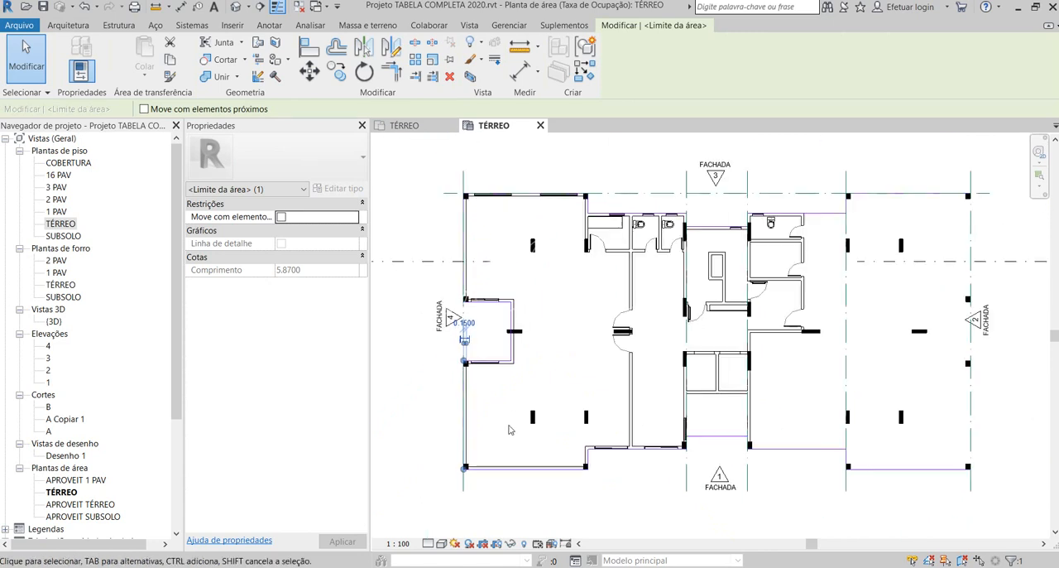
{"action": "left_click", "coordinate": [463, 277], "text": "ctrl"}
{"action": "scroll", "coordinate": [454, 278], "scroll_direction": "up", "scroll_amount": 2}
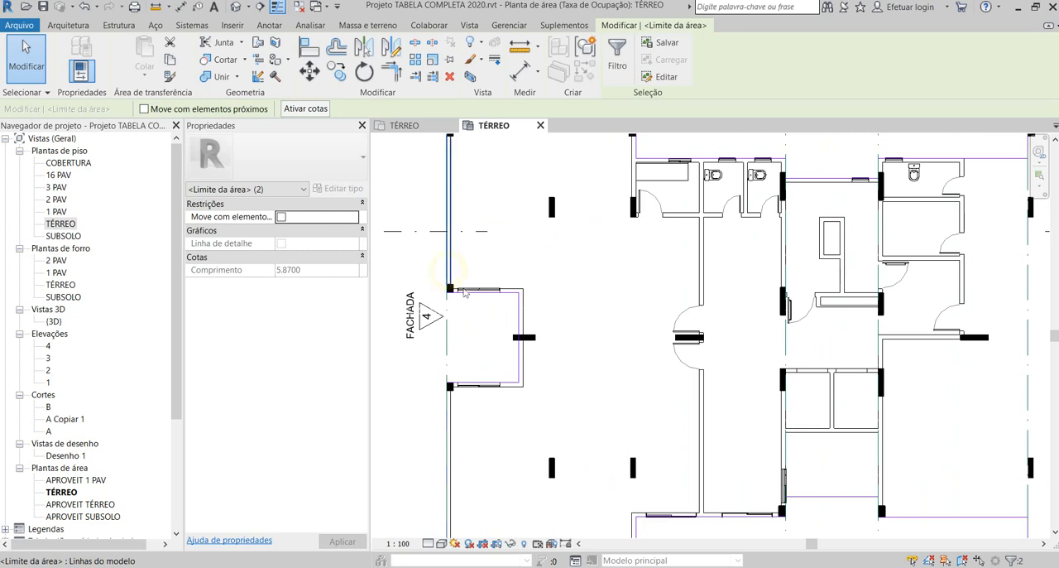
{"action": "left_click", "coordinate": [511, 293]}
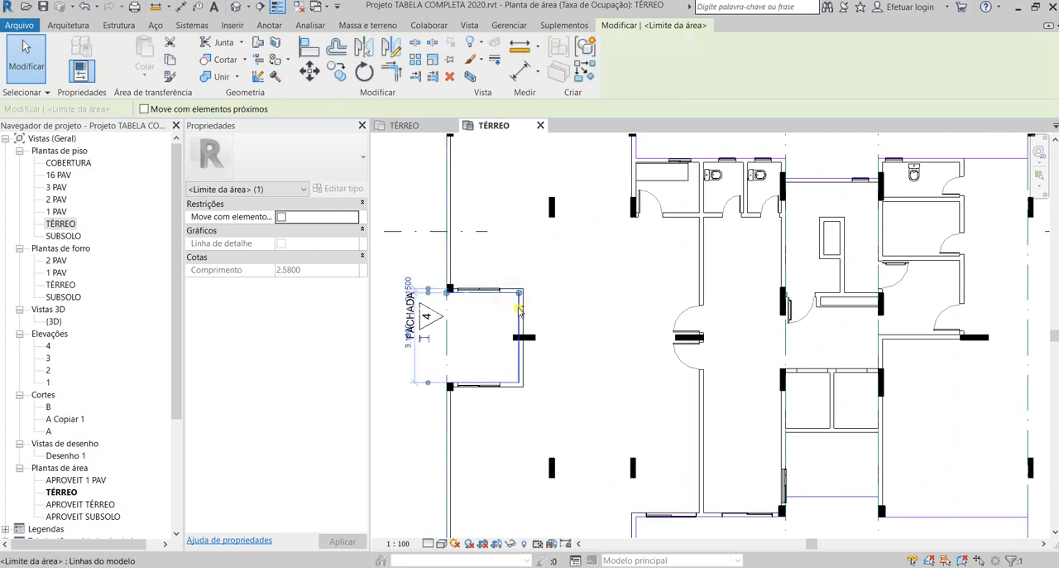
{"action": "left_click", "coordinate": [519, 308], "text": "ctrl"}
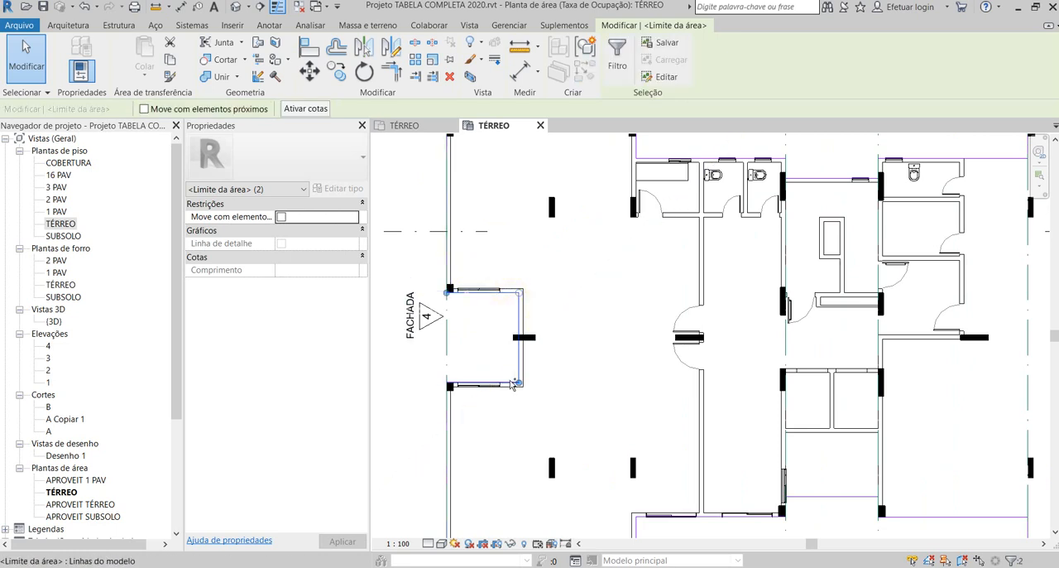
{"action": "left_click", "coordinate": [500, 384], "text": "ctrl"}
{"action": "left_click", "coordinate": [449, 275], "text": "ctrl"}
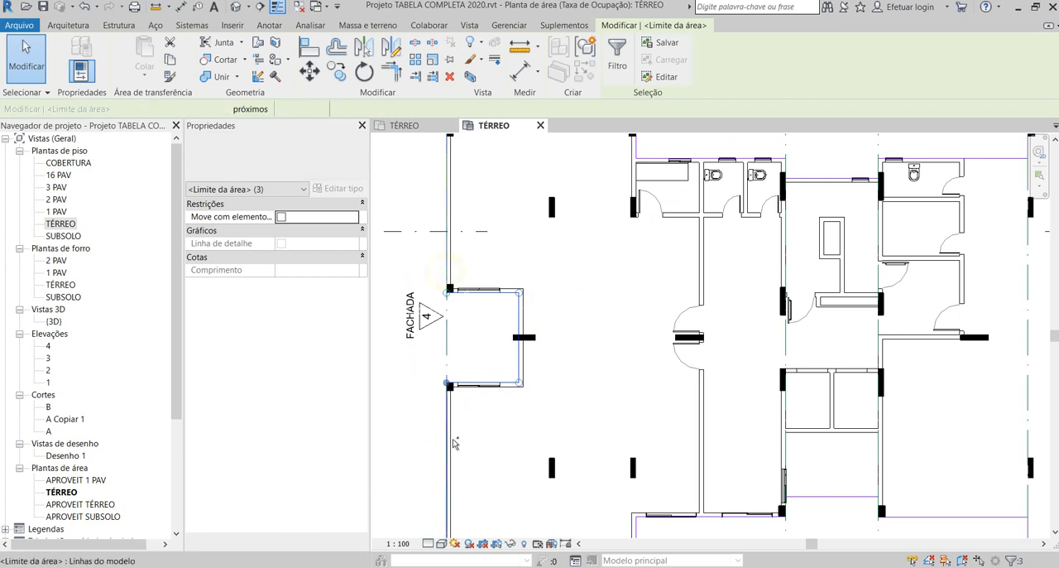
{"action": "left_click", "coordinate": [449, 433], "text": "ctrl"}
{"action": "scroll", "coordinate": [418, 362], "scroll_direction": "down", "scroll_amount": 4}
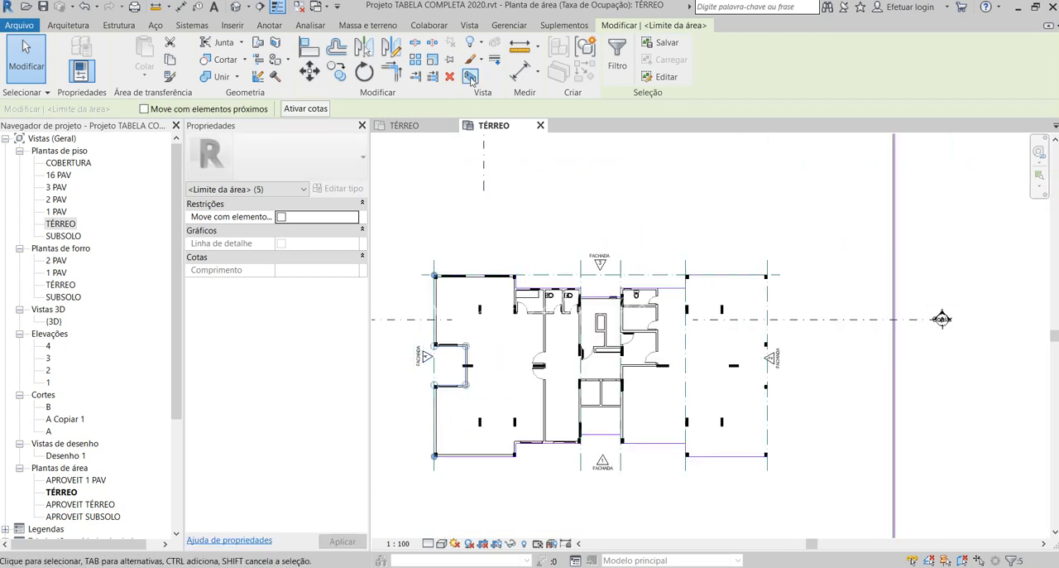
{"action": "left_click", "coordinate": [391, 45]}
{"action": "scroll", "coordinate": [625, 308], "scroll_direction": "up", "scroll_amount": 1}
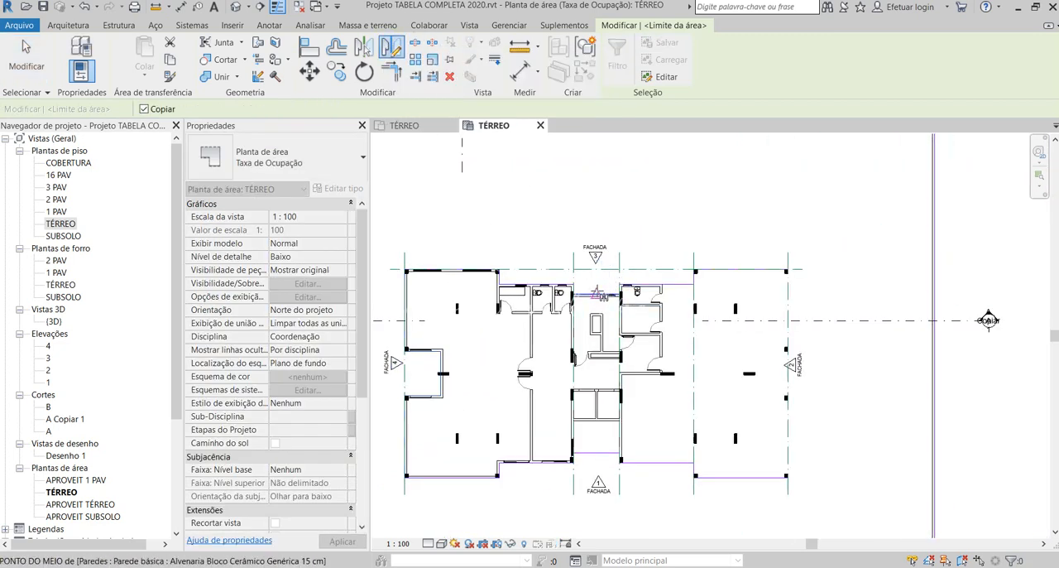
{"action": "left_click", "coordinate": [596, 292]}
{"action": "left_click", "coordinate": [598, 178]}
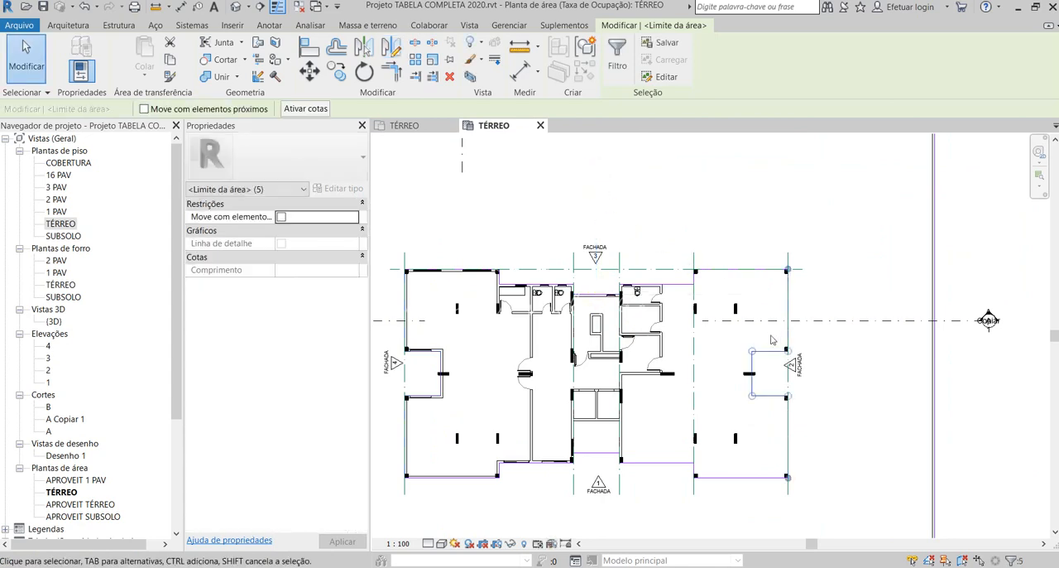
{"action": "left_click", "coordinate": [798, 306]}
{"action": "left_click", "coordinate": [771, 270]}
{"action": "left_click", "coordinate": [817, 276]}
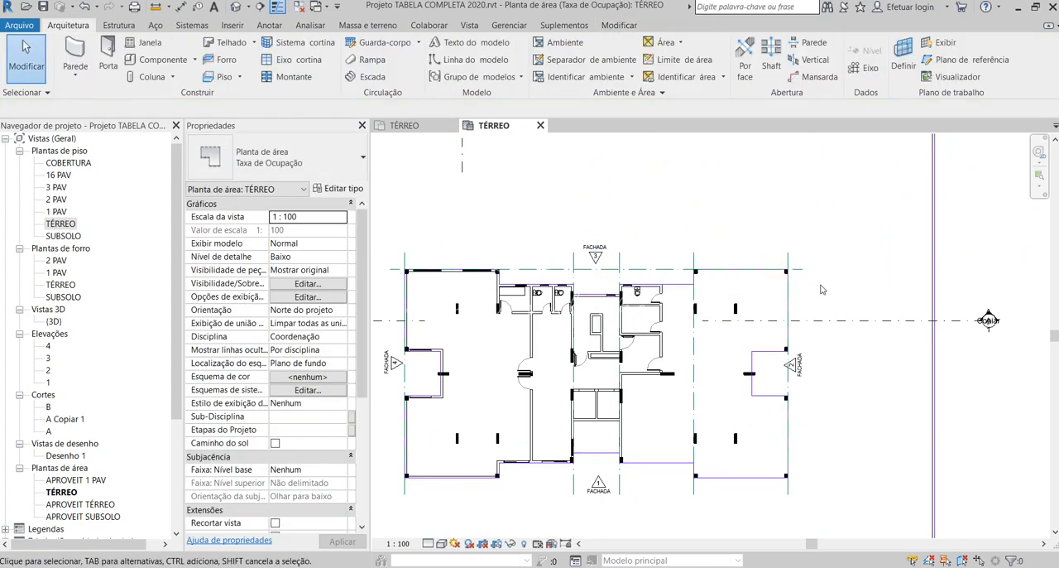
- Examine the outer area boundary around the whole plot and the building outline inside it
{"action": "scroll", "coordinate": [871, 286], "scroll_direction": "down", "scroll_amount": 3}
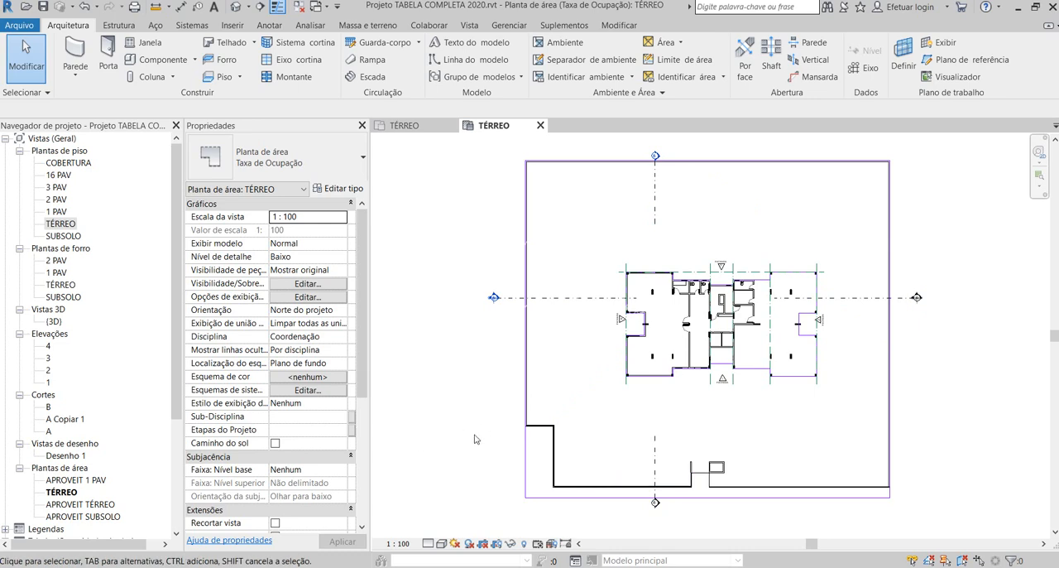
{"action": "scroll", "coordinate": [470, 439], "scroll_direction": "down", "scroll_amount": 2}
{"action": "scroll", "coordinate": [715, 503], "scroll_direction": "up", "scroll_amount": 2}
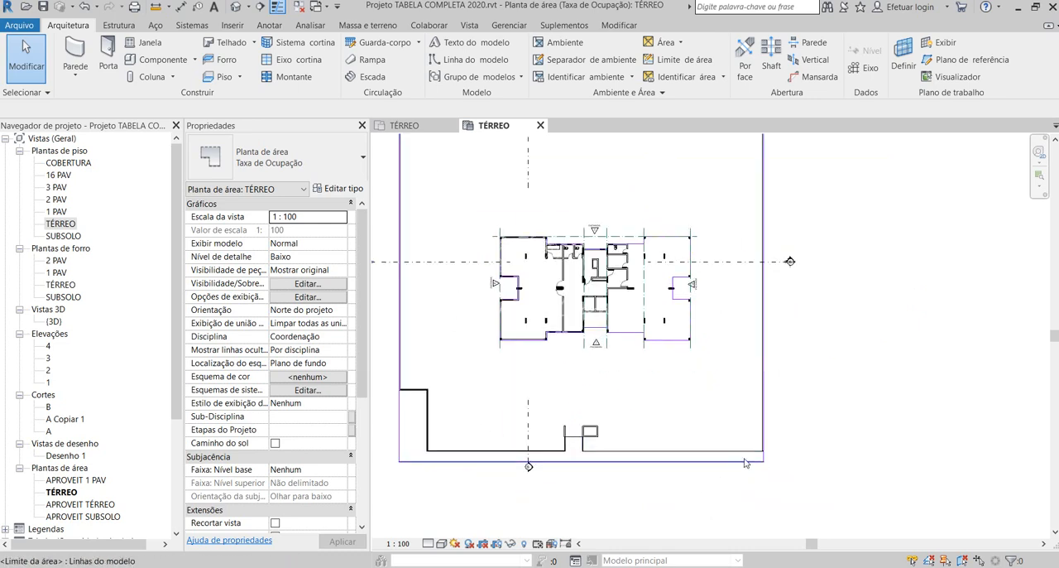
{"action": "scroll", "coordinate": [681, 510], "scroll_direction": "down", "scroll_amount": 1}
{"action": "scroll", "coordinate": [681, 509], "scroll_direction": "down", "scroll_amount": 1}
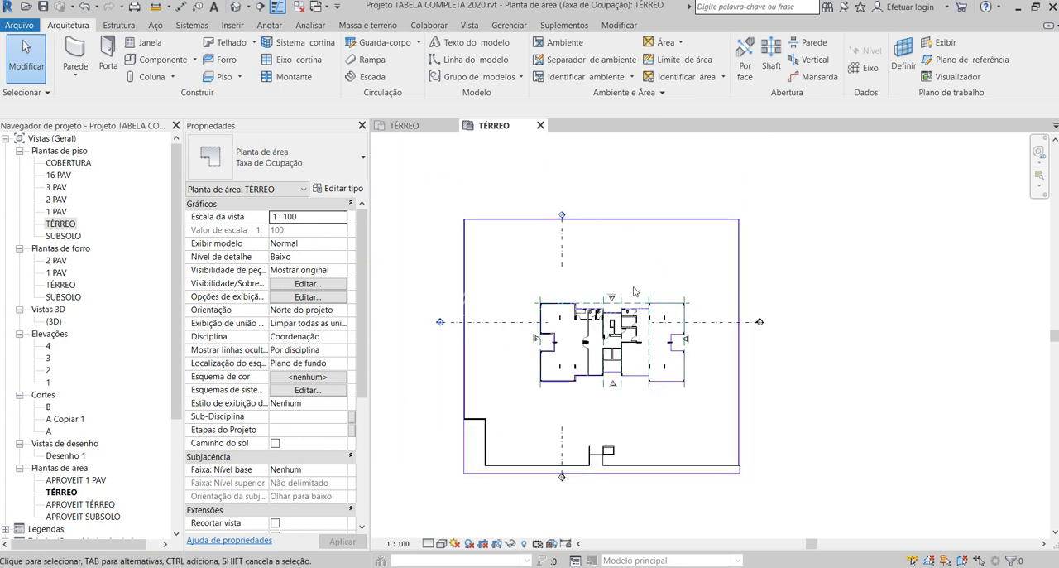
{"action": "scroll", "coordinate": [441, 324], "scroll_direction": "up", "scroll_amount": 1}
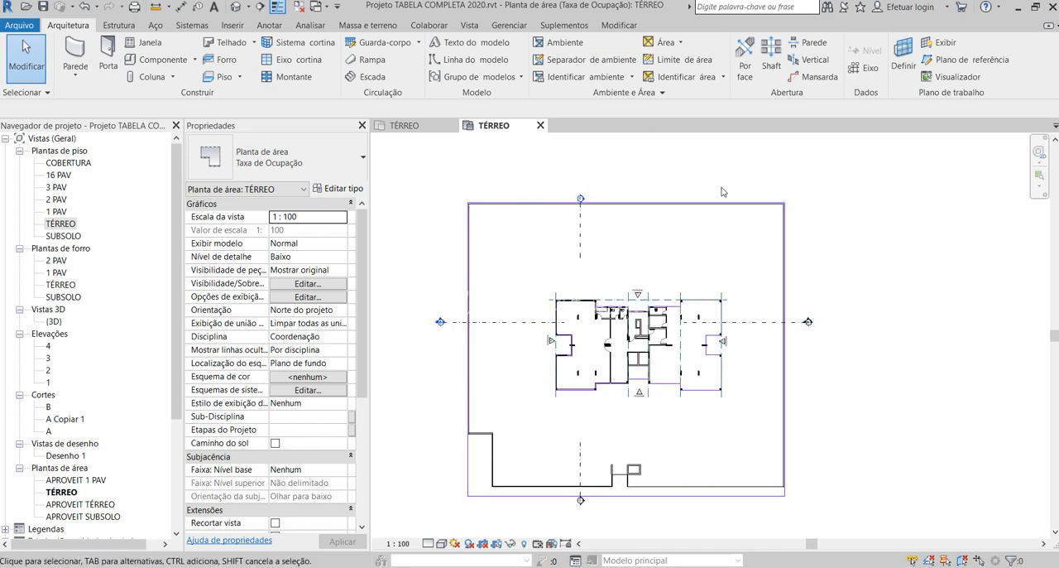
{"action": "scroll", "coordinate": [451, 213], "scroll_direction": "up", "scroll_amount": 3}
{"action": "scroll", "coordinate": [452, 214], "scroll_direction": "down", "scroll_amount": 1}
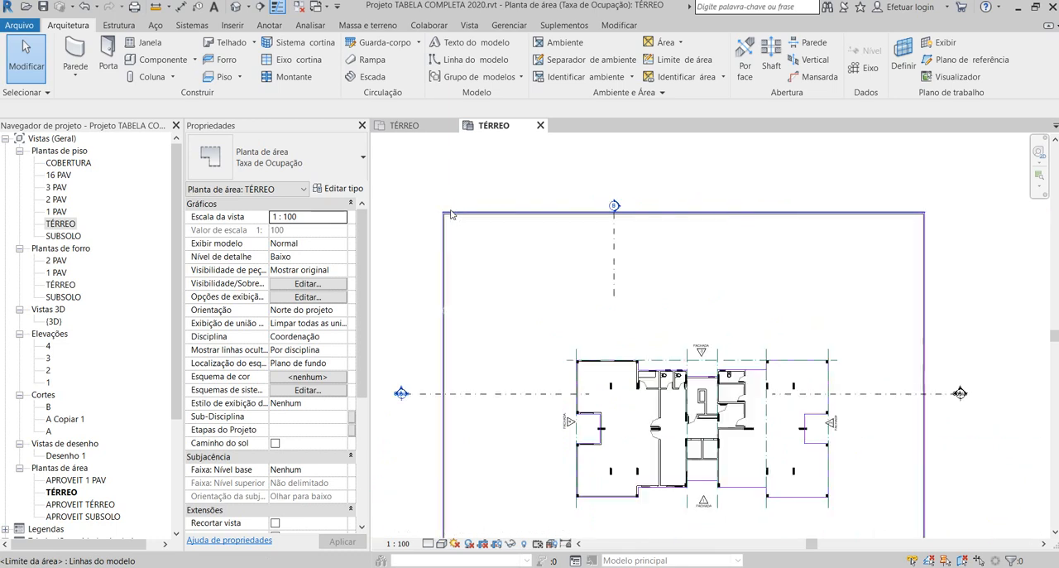
{"action": "scroll", "coordinate": [451, 214], "scroll_direction": "down", "scroll_amount": 2}
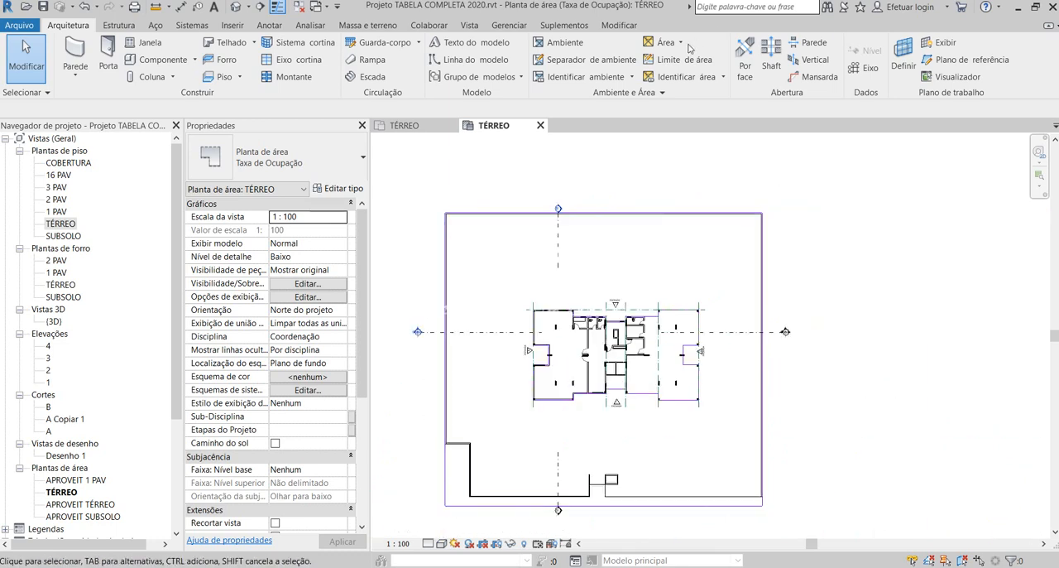
- Tag the outer plot area above the building and the enclosed building area with Identificador de área2
{"action": "left_click", "coordinate": [669, 59]}
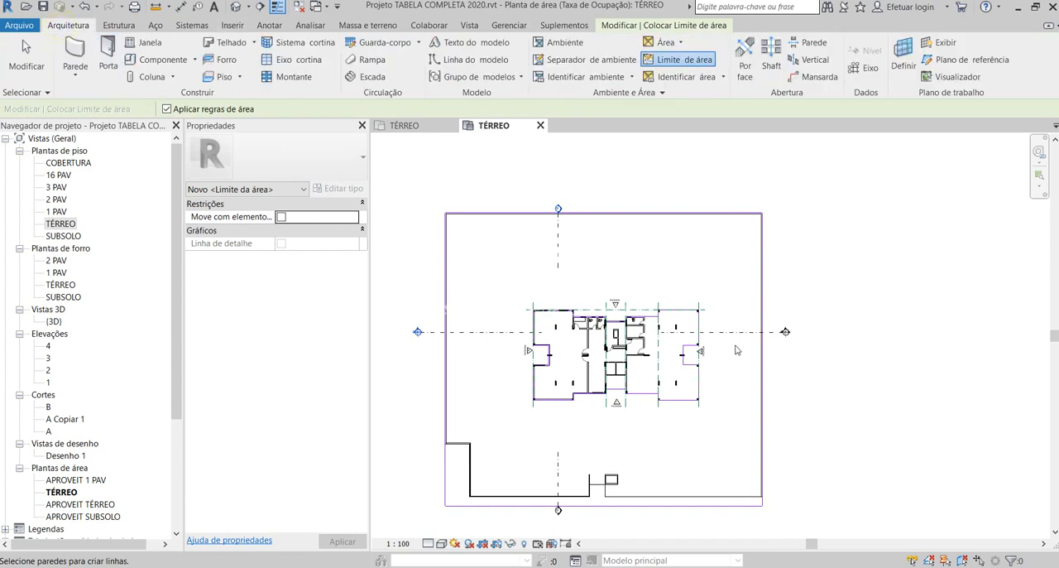
{"action": "left_click", "coordinate": [686, 77]}
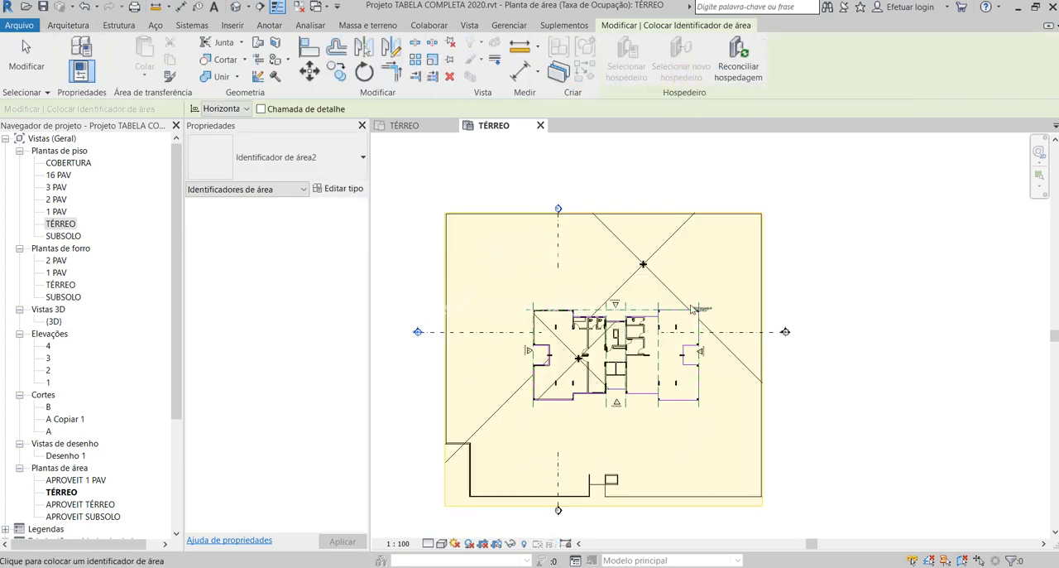
{"action": "scroll", "coordinate": [604, 368], "scroll_direction": "up", "scroll_amount": 1}
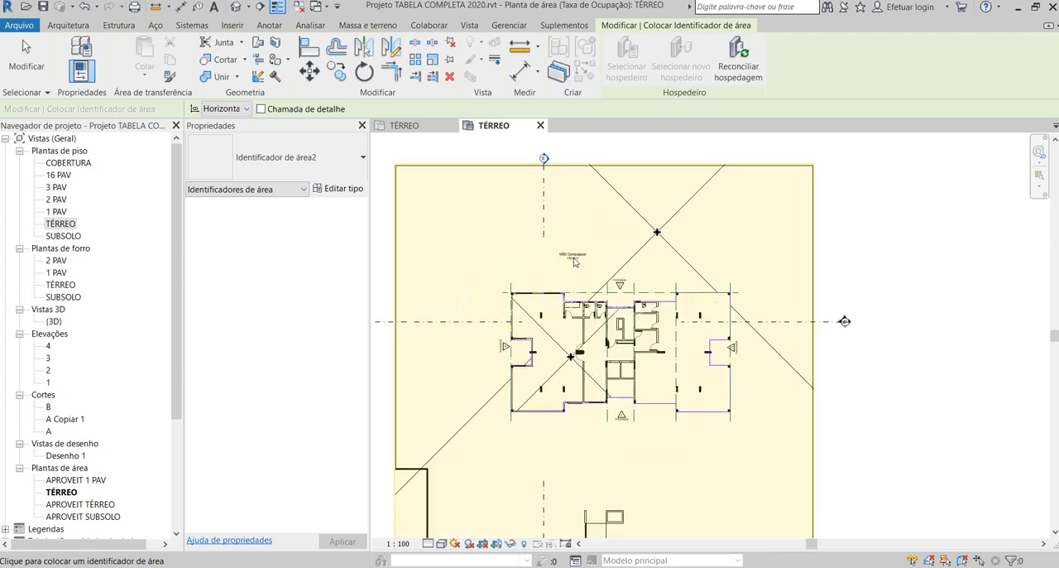
{"action": "scroll", "coordinate": [546, 366], "scroll_direction": "up", "scroll_amount": 2}
{"action": "left_click", "coordinate": [553, 361]}
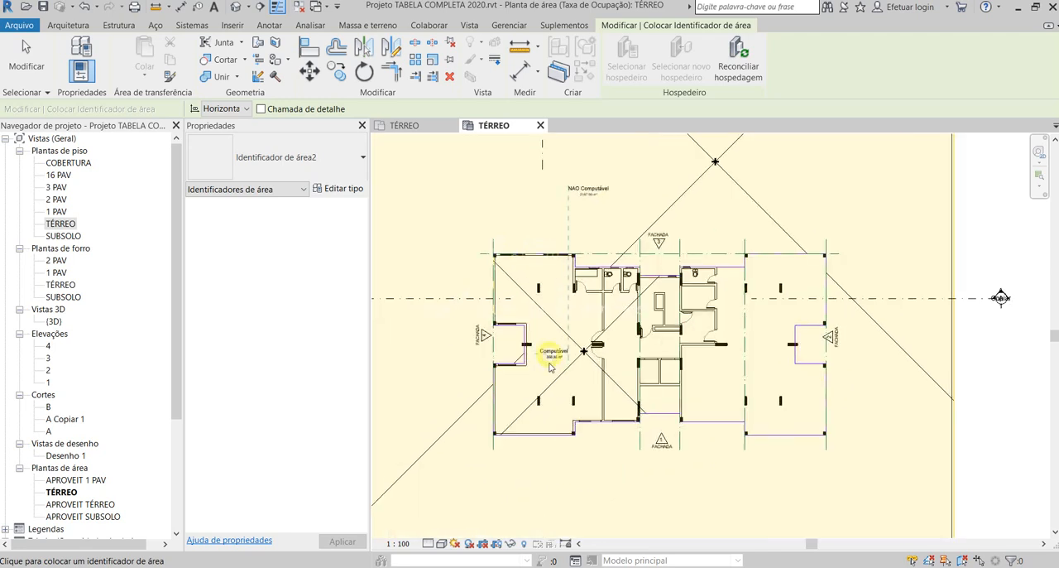
{"action": "key", "text": "Escape"}
- Rename the outer plot area from its tag as ÁREA DESCOBERTA and move the tag above the FACHADA 3 marker
{"action": "scroll", "coordinate": [587, 180], "scroll_direction": "up", "scroll_amount": 2}
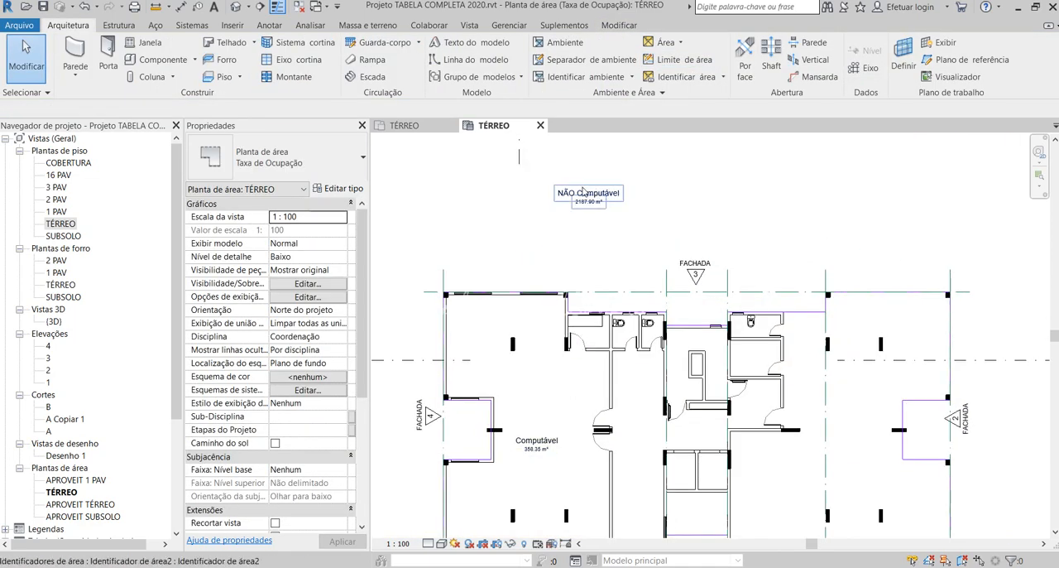
{"action": "left_click", "coordinate": [588, 193]}
{"action": "left_click", "coordinate": [565, 197]}
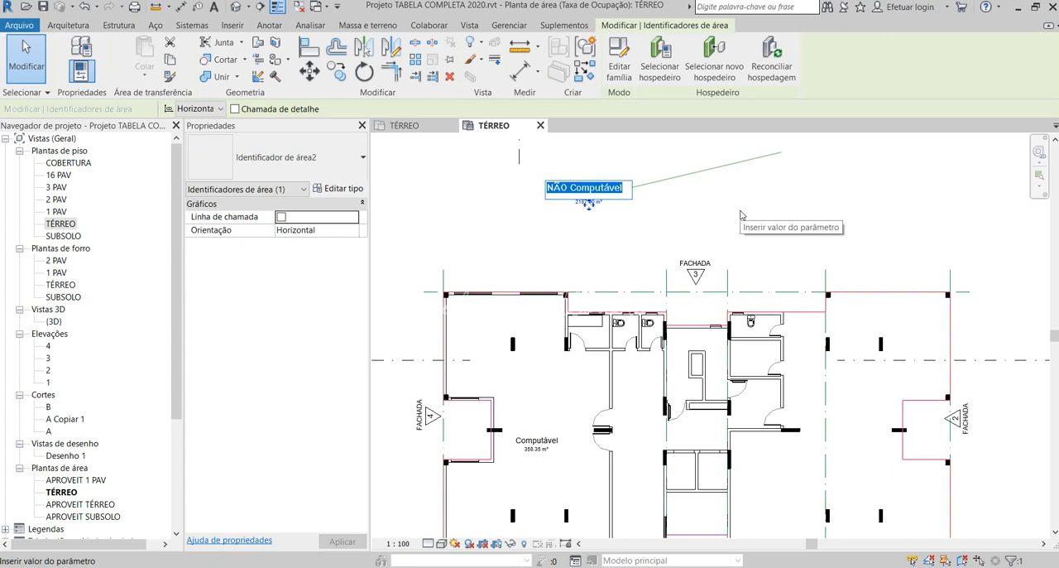
{"action": "type", "text": "ÁRE"}
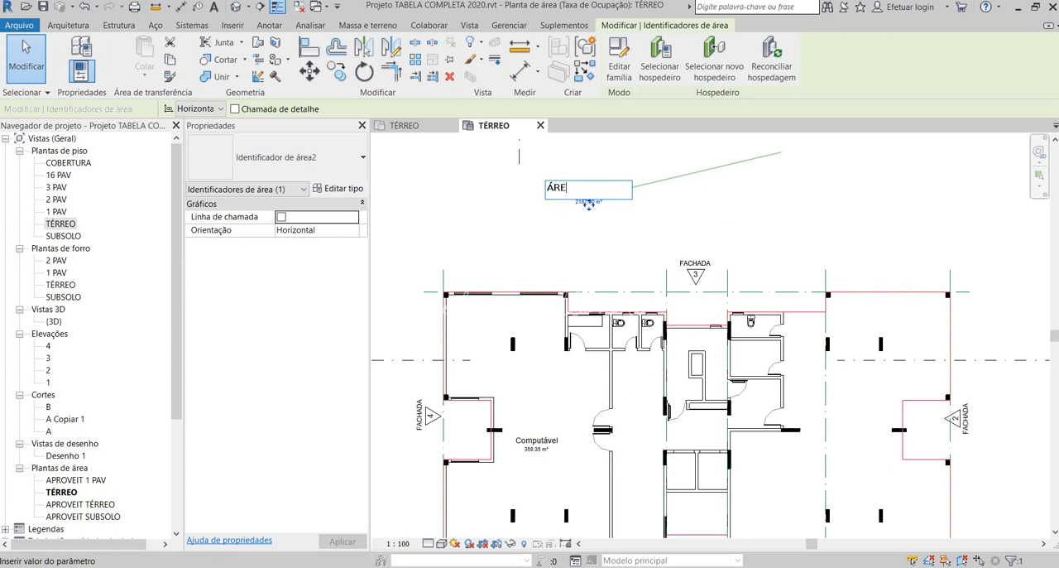
{"action": "type", "text": "A DESCOBERTA"}
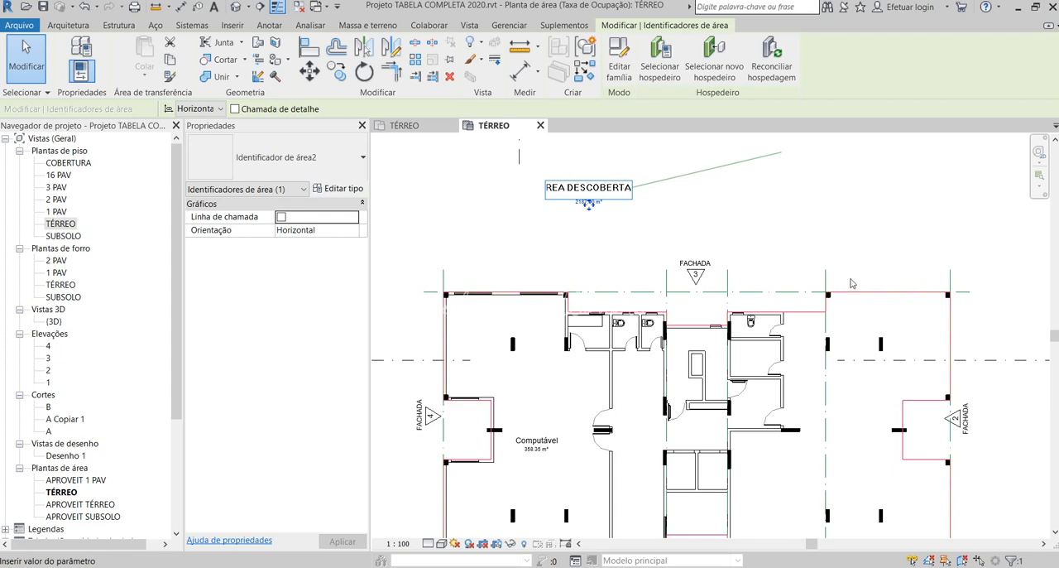
{"action": "left_click", "coordinate": [826, 213]}
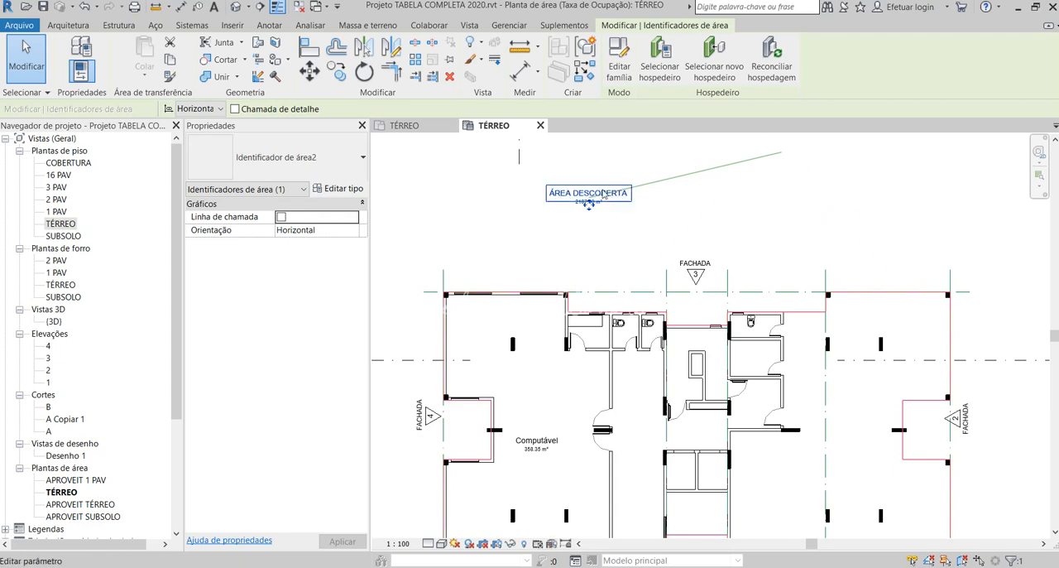
{"action": "scroll", "coordinate": [598, 188], "scroll_direction": "down", "scroll_amount": 2}
{"action": "scroll", "coordinate": [594, 198], "scroll_direction": "up", "scroll_amount": 2}
{"action": "left_click_drag", "start_coordinate": [593, 198], "coordinate": [675, 215]}
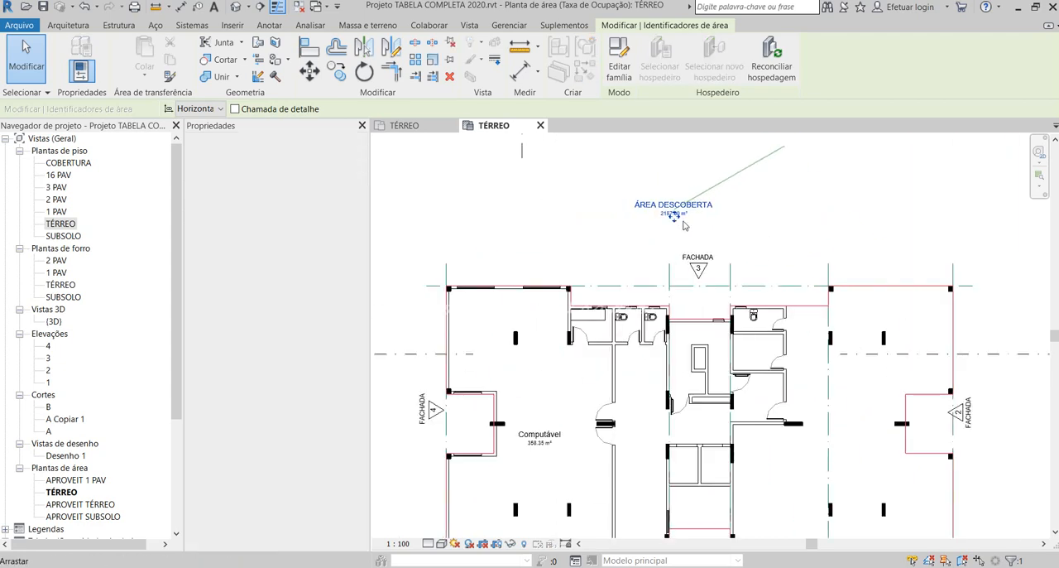
- Rename the enclosed building area from its tag as COBERTA and move the tag slightly up within the building's open room
{"action": "left_click", "coordinate": [704, 231]}
{"action": "scroll", "coordinate": [704, 232], "scroll_direction": "down", "scroll_amount": 3}
{"action": "scroll", "coordinate": [635, 396], "scroll_direction": "up", "scroll_amount": 2}
{"action": "left_click", "coordinate": [626, 307]}
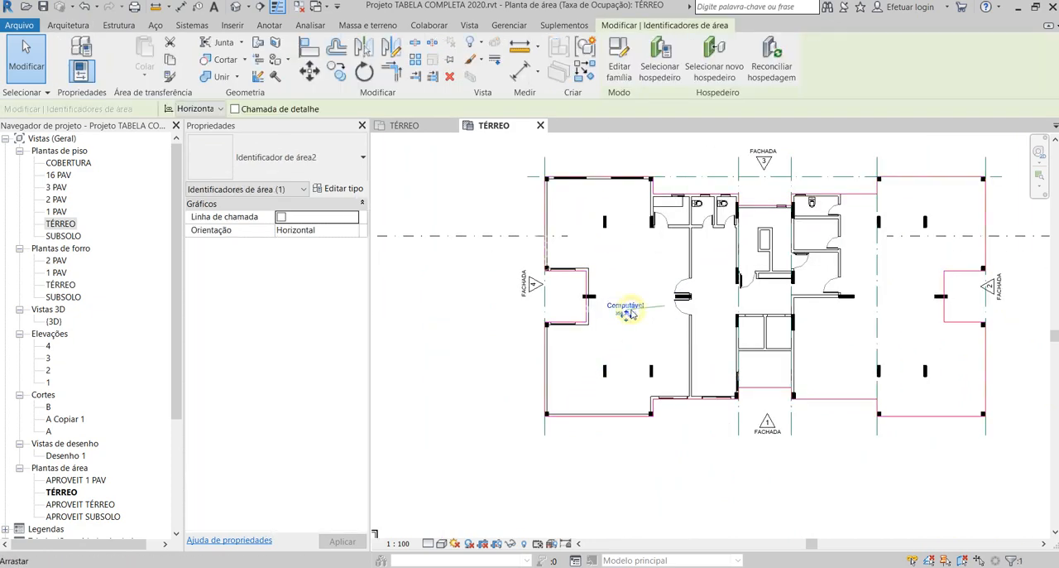
{"action": "scroll", "coordinate": [622, 314], "scroll_direction": "up", "scroll_amount": 2}
{"action": "left_click", "coordinate": [620, 306]}
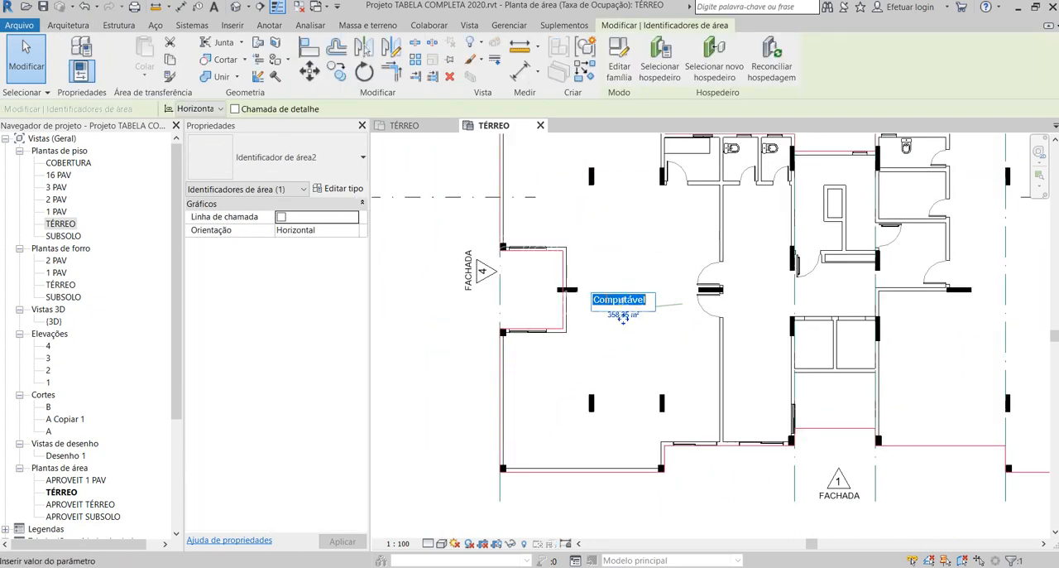
{"action": "type", "text": "COBERTA"}
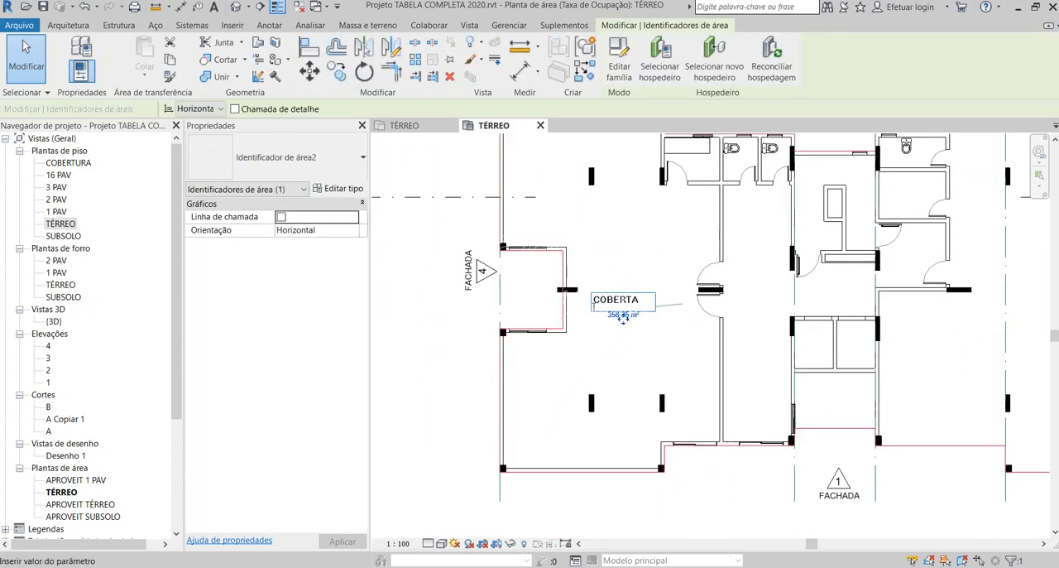
{"action": "left_click", "coordinate": [610, 255]}
{"action": "left_click", "coordinate": [622, 320]}
{"action": "left_click_drag", "start_coordinate": [622, 319], "coordinate": [632, 281]}
{"action": "scroll", "coordinate": [602, 290], "scroll_direction": "down", "scroll_amount": 3}
{"action": "key", "text": "Escape"}
{"action": "scroll", "coordinate": [602, 290], "scroll_direction": "down", "scroll_amount": 2}
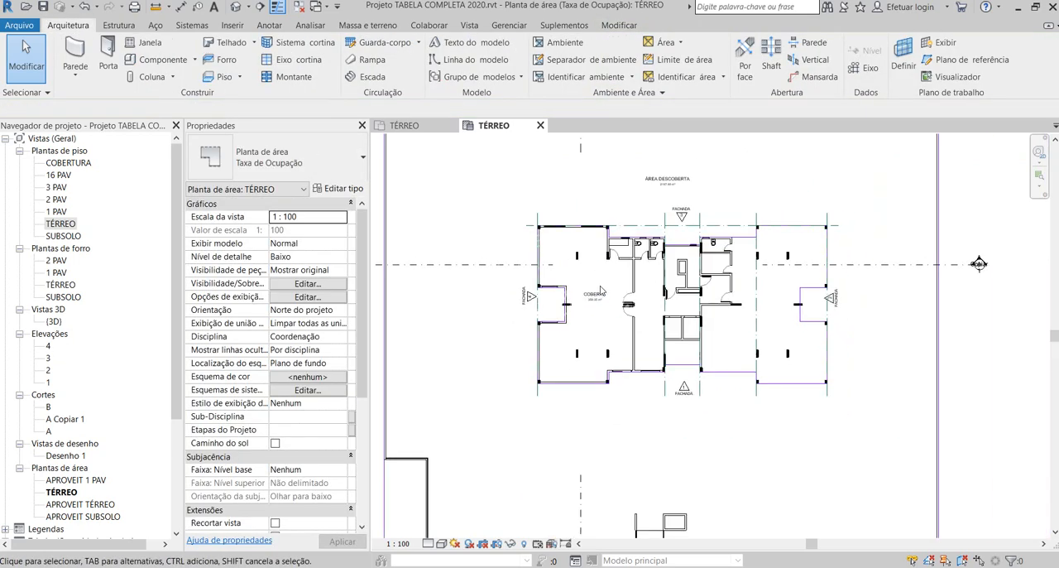
- Examine the uncovered area around the building and the covered area within the building outline
{"action": "scroll", "coordinate": [602, 289], "scroll_direction": "down", "scroll_amount": 1}
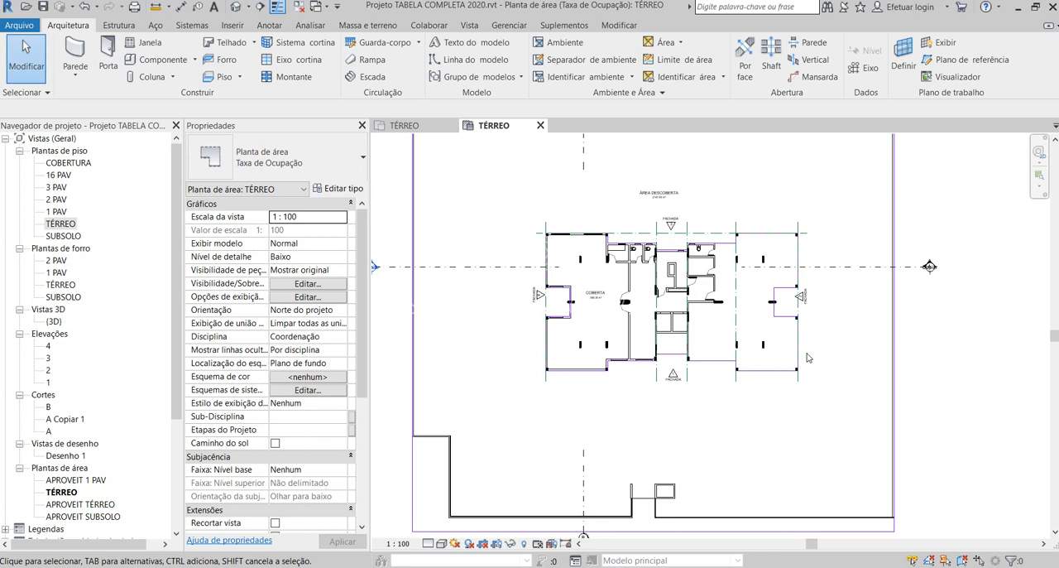
{"action": "scroll", "coordinate": [542, 414], "scroll_direction": "down", "scroll_amount": 2}
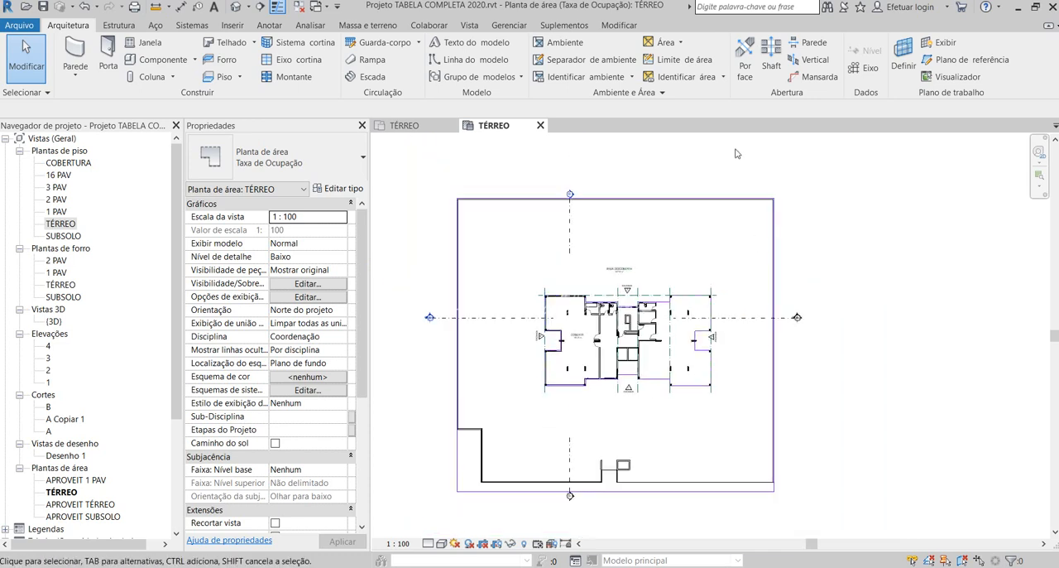
{"action": "scroll", "coordinate": [713, 338], "scroll_direction": "up", "scroll_amount": 3}
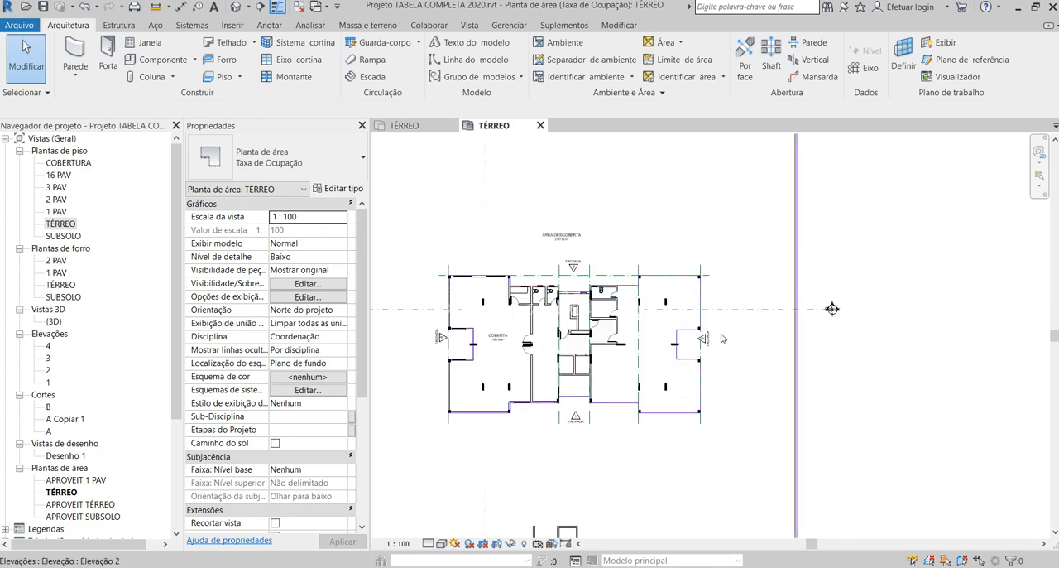
{"action": "left_click", "coordinate": [701, 336]}
{"action": "left_click", "coordinate": [769, 342]}
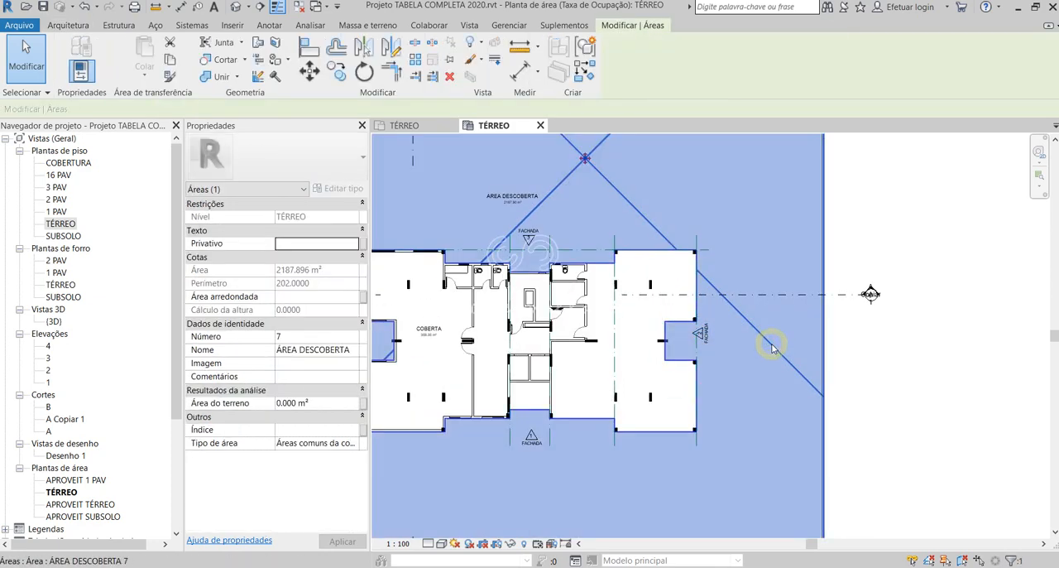
{"action": "scroll", "coordinate": [769, 342], "scroll_direction": "down", "scroll_amount": 2}
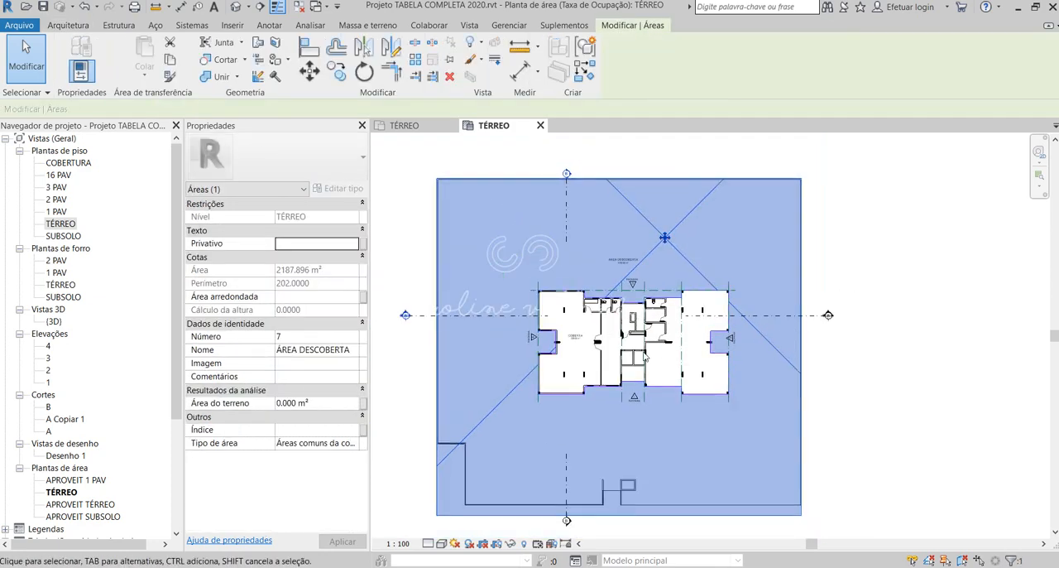
{"action": "left_click", "coordinate": [576, 338]}
{"action": "left_click", "coordinate": [946, 442]}
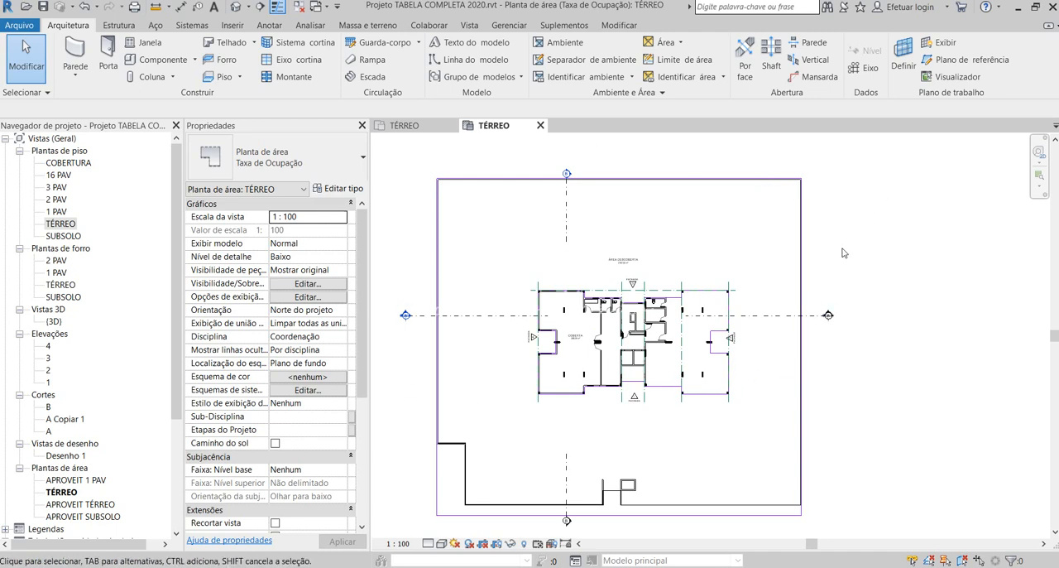
- Place a colour fill legend beside the plot, using the space type Áreas (Taxa de Ocupação) and the scheme Esquema 1
{"action": "left_click", "coordinate": [269, 25]}
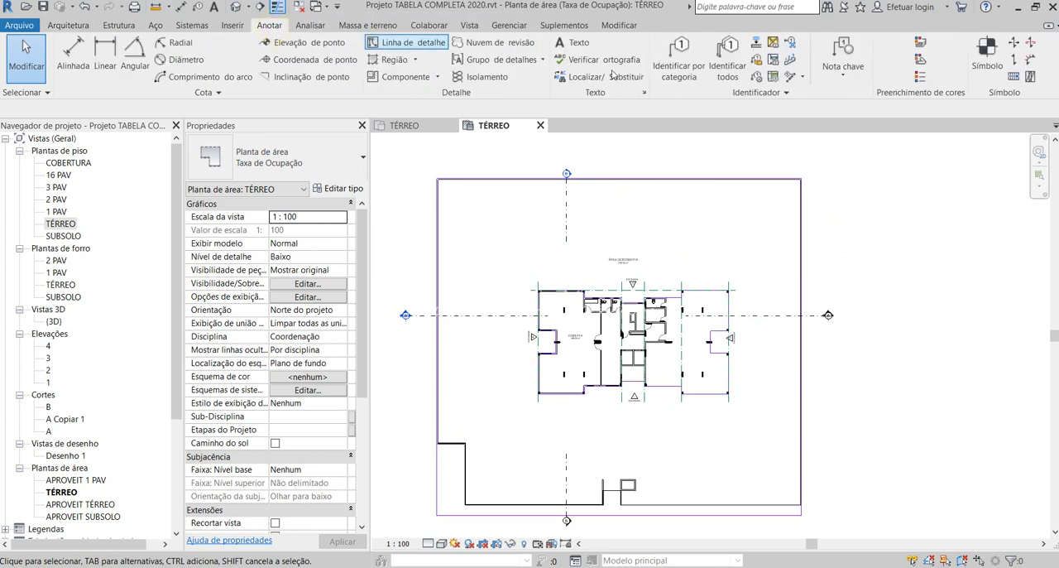
{"action": "left_click", "coordinate": [920, 77]}
{"action": "left_click", "coordinate": [849, 262]}
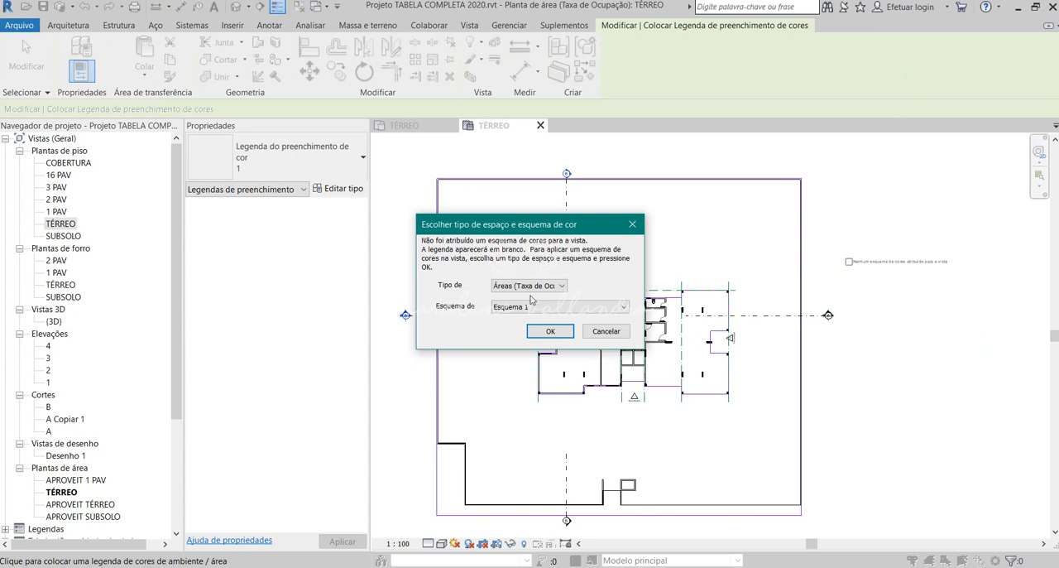
{"action": "left_click", "coordinate": [534, 286]}
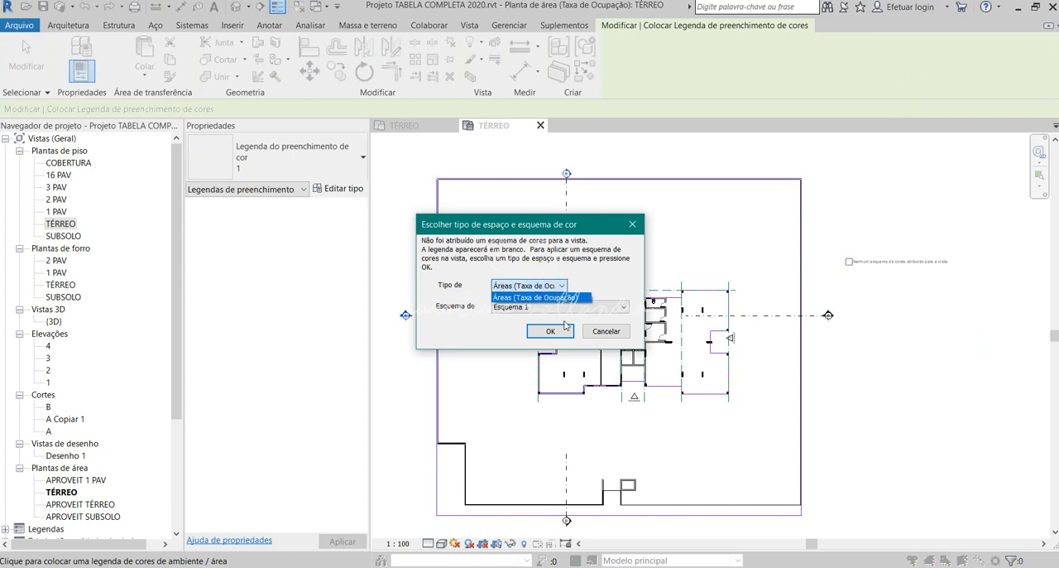
{"action": "left_click", "coordinate": [567, 331]}
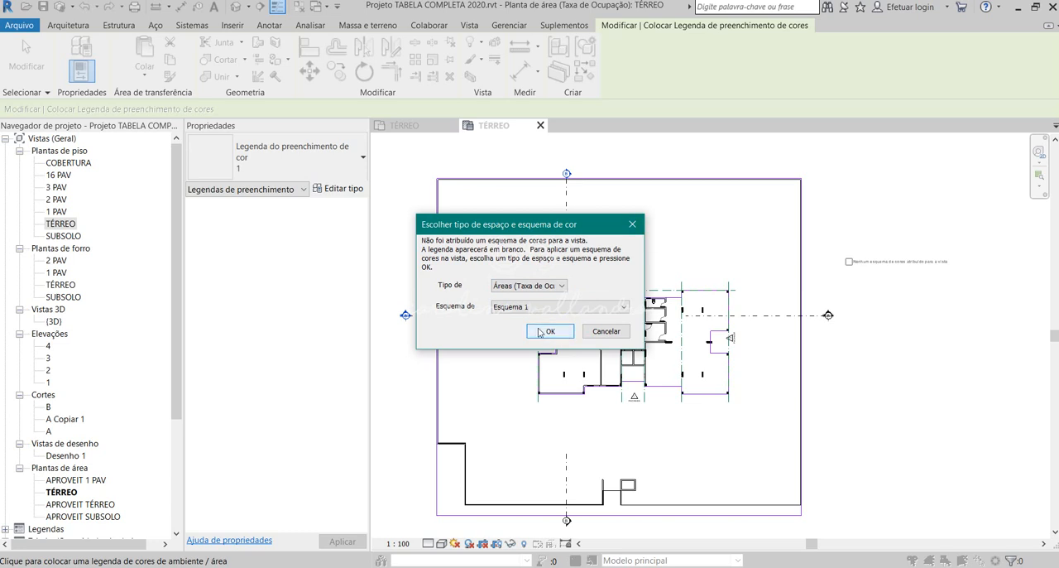
{"action": "left_click", "coordinate": [563, 331]}
{"action": "left_click", "coordinate": [868, 283]}
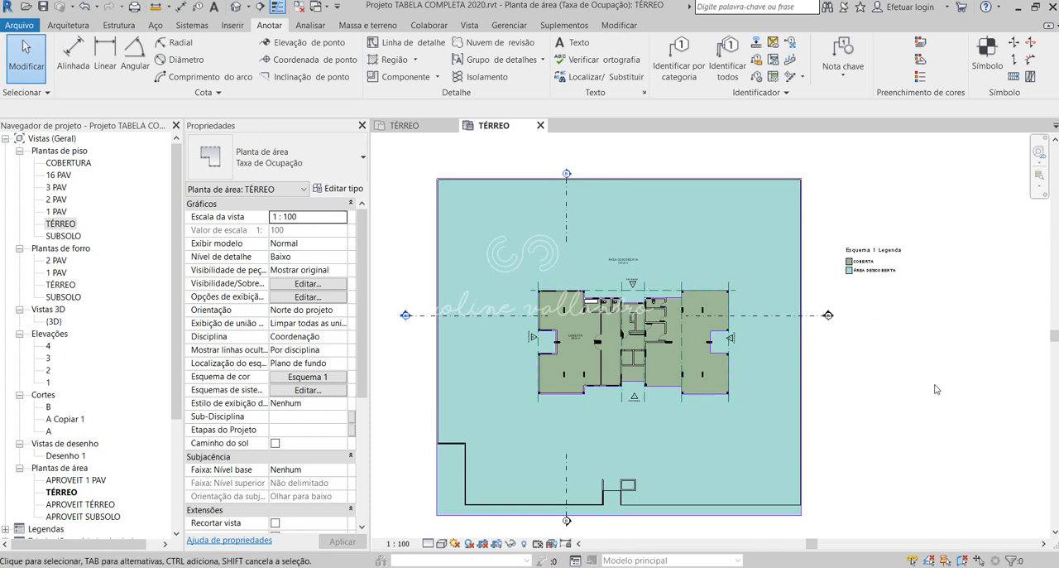
- Review the legend and its Esquema 1 colour scheme definition, leaving the colours as they are
{"action": "scroll", "coordinate": [858, 296], "scroll_direction": "up", "scroll_amount": 2}
{"action": "left_click", "coordinate": [852, 252]}
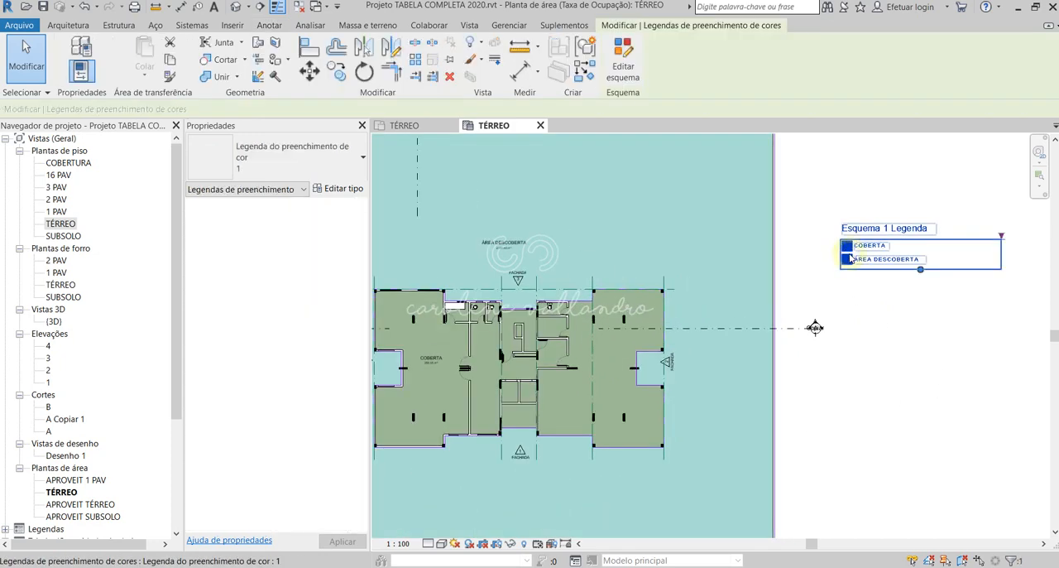
{"action": "scroll", "coordinate": [945, 325], "scroll_direction": "down", "scroll_amount": 4}
{"action": "left_click", "coordinate": [935, 323]}
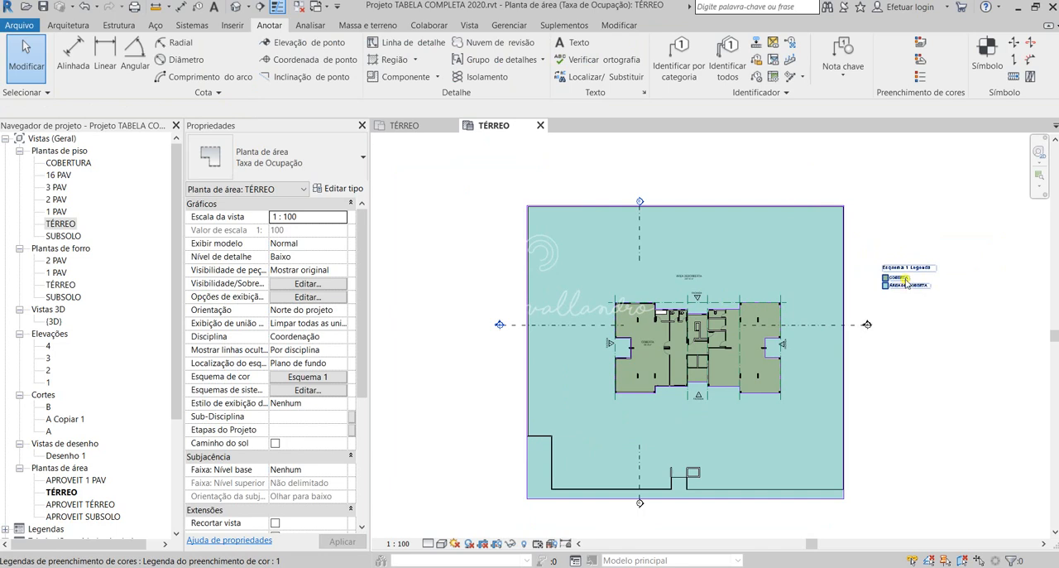
{"action": "left_click", "coordinate": [905, 283]}
{"action": "left_click", "coordinate": [632, 77]}
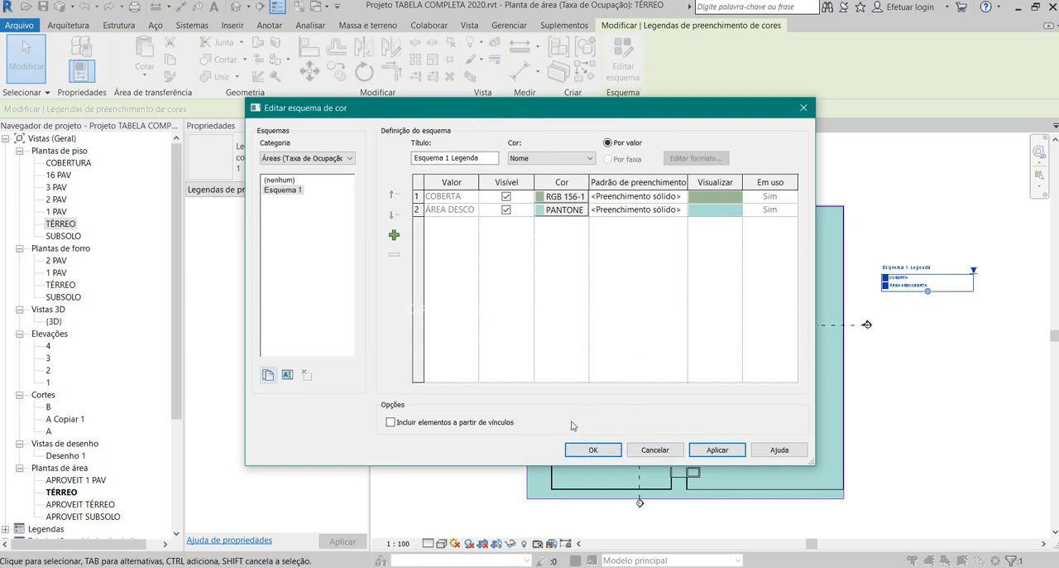
{"action": "left_click", "coordinate": [803, 107]}
{"action": "left_click", "coordinate": [918, 351]}
{"action": "scroll", "coordinate": [952, 314], "scroll_direction": "up", "scroll_amount": 4}
{"action": "scroll", "coordinate": [828, 277], "scroll_direction": "down", "scroll_amount": 5}
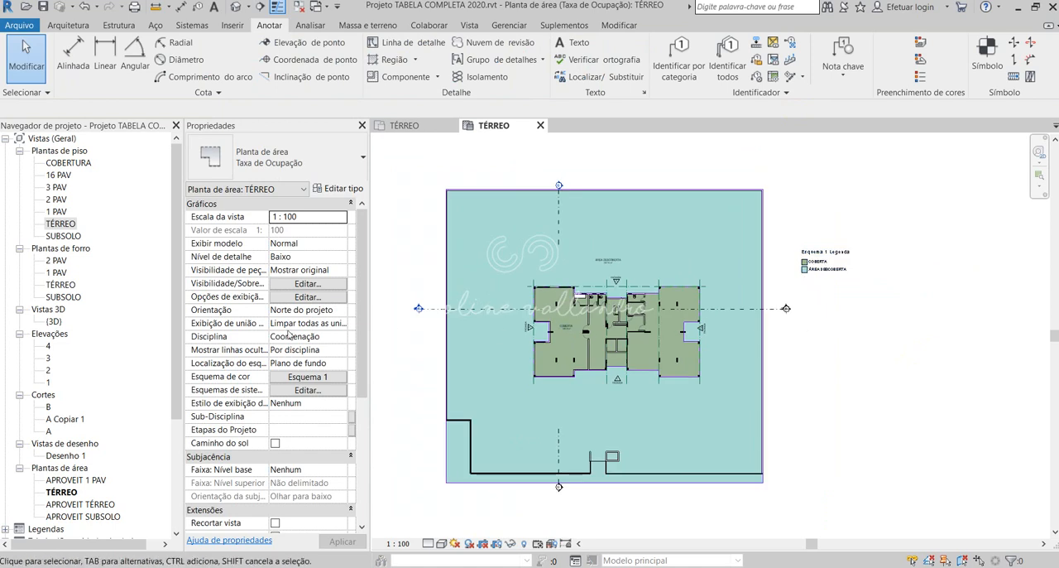
- In the Tabela de Taxa de Ocupação schedule, set Área do terreno to 2546.25 m² for both COBERTA and ÁREA DESCOBERTA
{"action": "scroll", "coordinate": [130, 376], "scroll_direction": "down", "scroll_amount": 5}
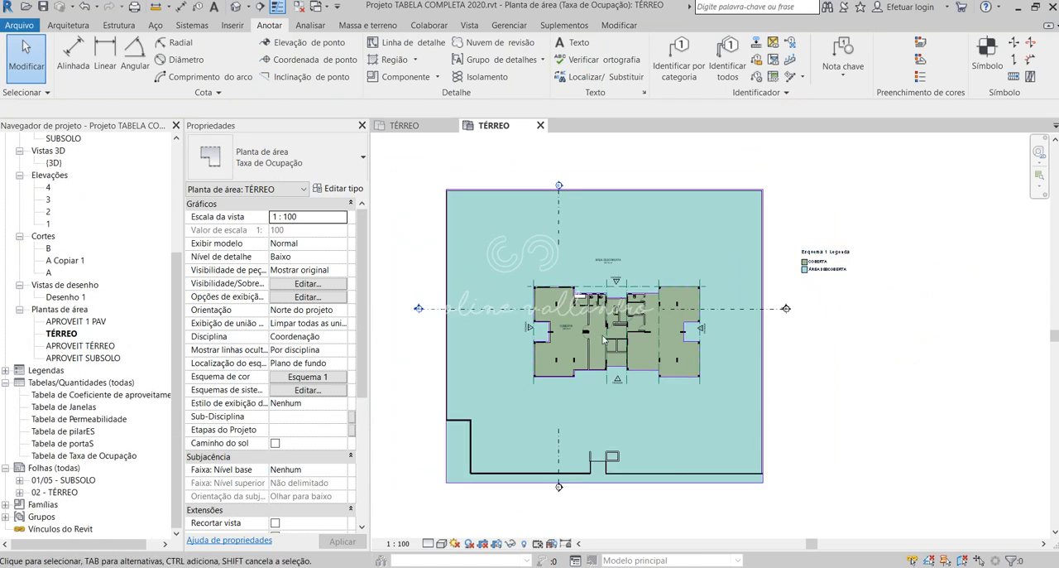
{"action": "scroll", "coordinate": [788, 288], "scroll_direction": "down", "scroll_amount": 1}
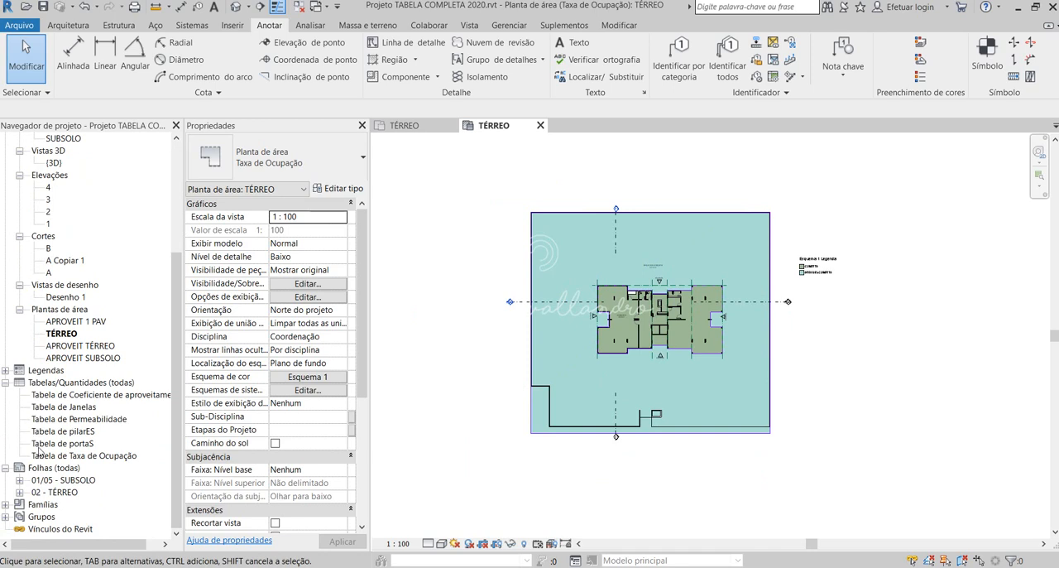
{"action": "left_click", "coordinate": [90, 456]}
{"action": "double_click", "coordinate": [91, 458]}
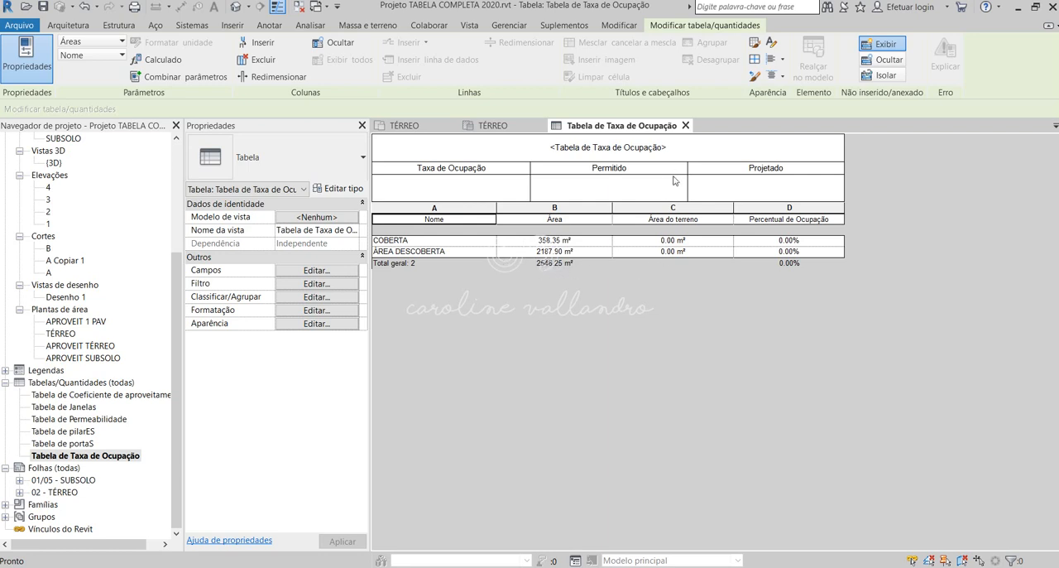
{"action": "left_click", "coordinate": [671, 240]}
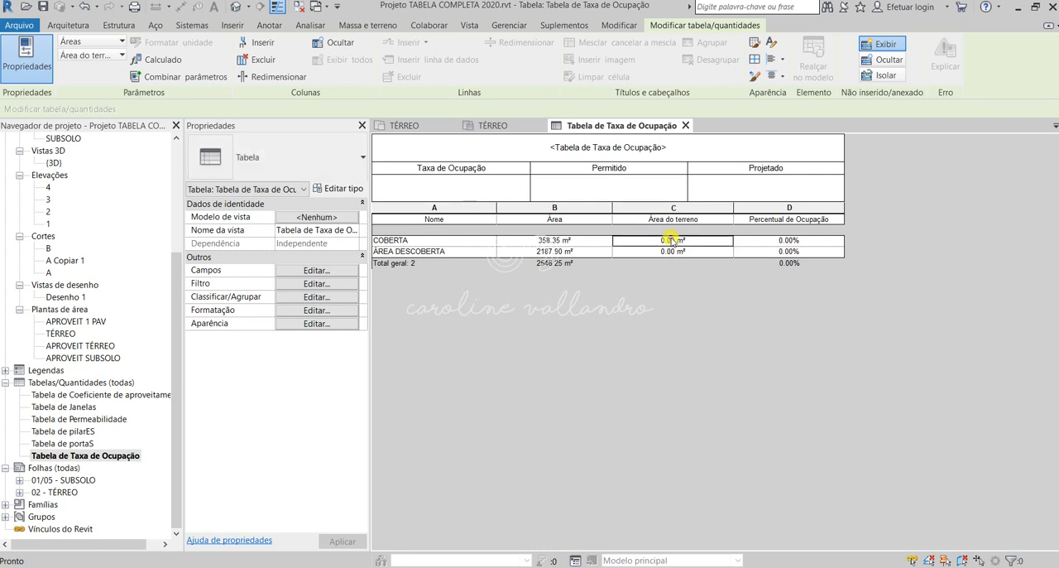
{"action": "left_click", "coordinate": [670, 240]}
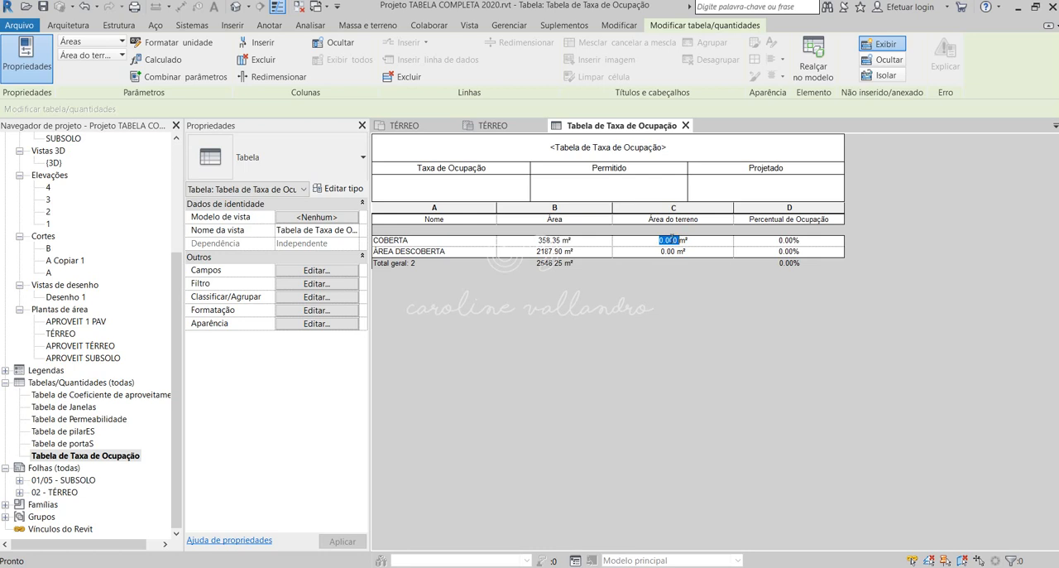
{"action": "type", "text": "2"}
{"action": "type", "text": "50"}
{"action": "type", "text": "6.25"}
{"action": "left_click", "coordinate": [660, 253]}
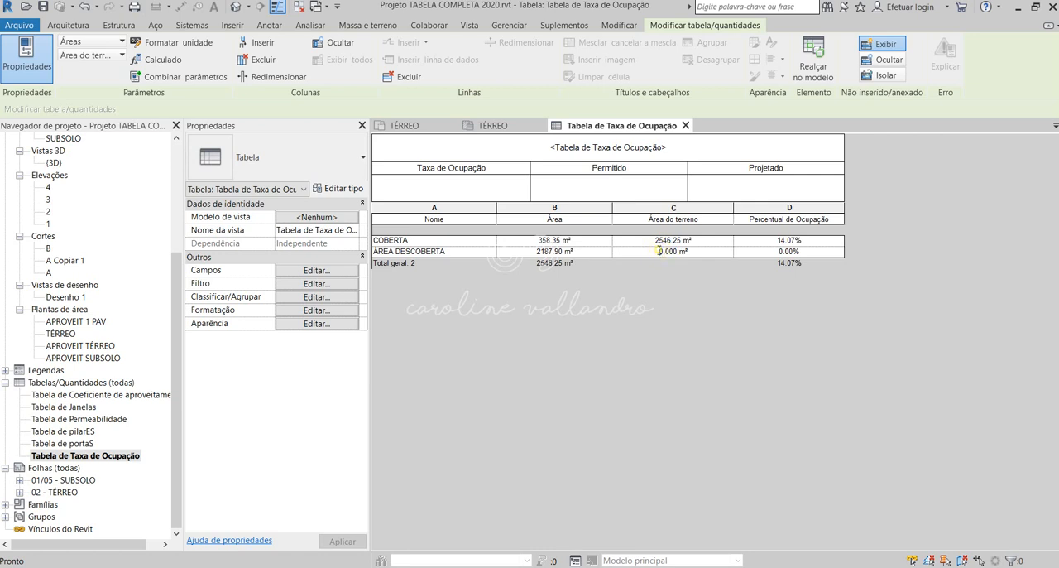
{"action": "type", "text": "2546.25"}
{"action": "left_click", "coordinate": [815, 253]}
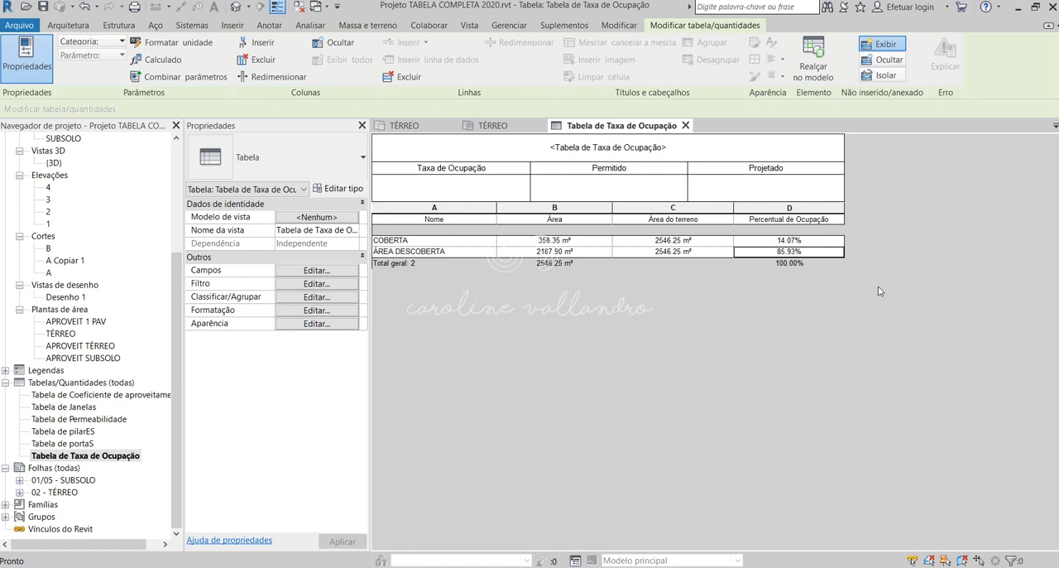
- Fill in the schedule header with 70% for Taxa de Ocupação, 1732.38 for Permitido and 350 for Projetado
{"action": "left_click", "coordinate": [453, 184]}
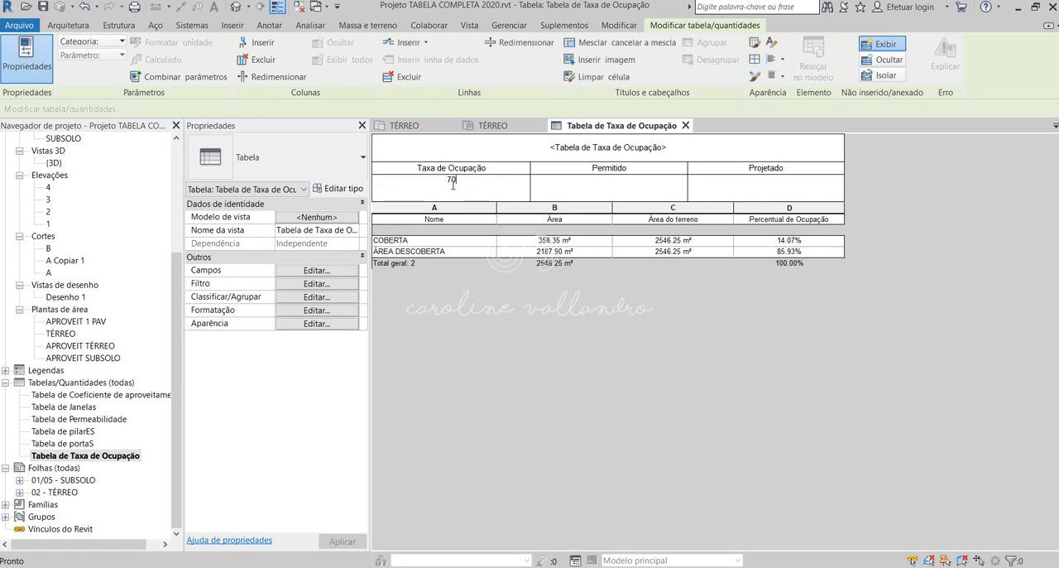
{"action": "type", "text": "70%"}
{"action": "left_click", "coordinate": [593, 187]}
{"action": "left_click", "coordinate": [752, 194]}
- Add the unit m² in lowercase to the Permitido and Projetado values in the schedule header
{"action": "left_click", "coordinate": [652, 178]}
{"action": "left_click", "coordinate": [630, 190]}
{"action": "type", "text": "M²"}
{"action": "left_click_drag", "start_coordinate": [629, 179], "coordinate": [621, 179]}
{"action": "key", "text": "BackSpace"}
{"action": "type", "text": "m²"}
{"action": "left_click", "coordinate": [769, 184]}
{"action": "left_click", "coordinate": [769, 184]}
{"action": "type", "text": "M"}
{"action": "key", "text": "BackSpace"}
{"action": "type", "text": "m²"}
- Compare the Taxa de Ocupação, Permitido and Projetado header values with the occupancy percentages in the schedule
{"action": "left_click", "coordinate": [664, 196]}
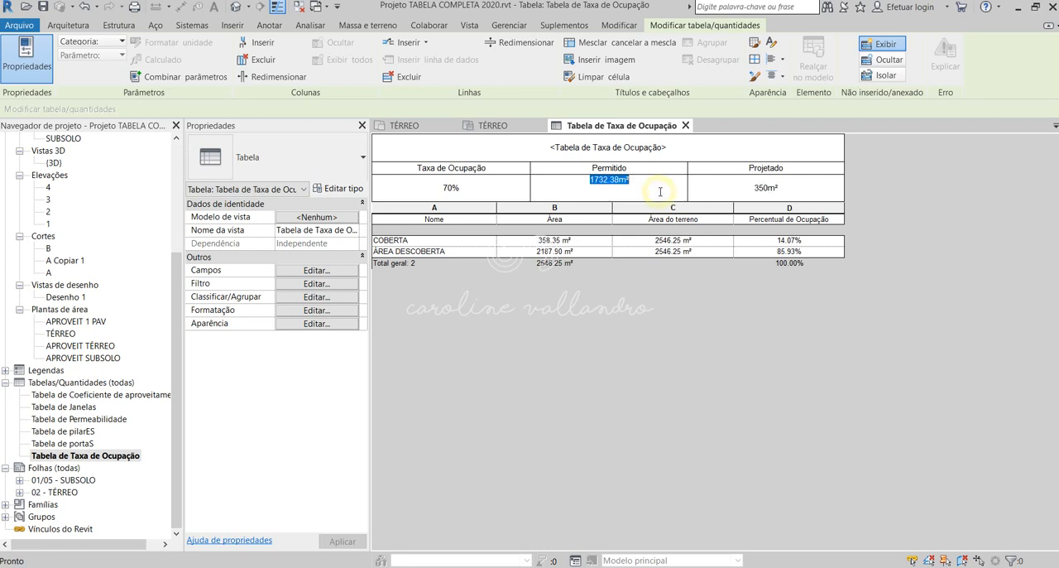
{"action": "left_click", "coordinate": [786, 189]}
{"action": "left_click", "coordinate": [665, 183]}
{"action": "left_click", "coordinate": [806, 184]}
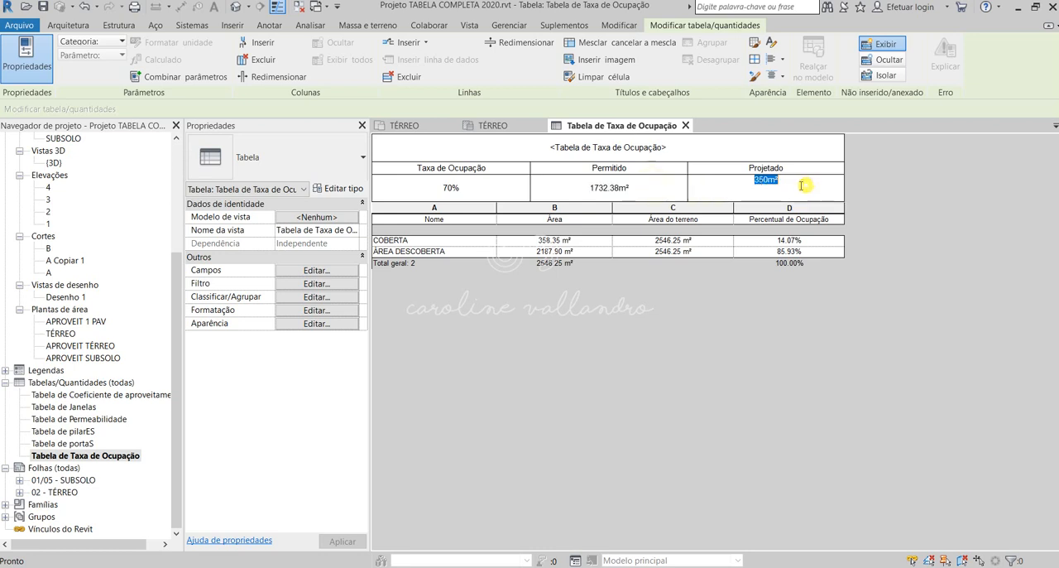
{"action": "left_click", "coordinate": [498, 186]}
{"action": "left_click", "coordinate": [619, 186]}
{"action": "left_click", "coordinate": [759, 185]}
{"action": "left_click", "coordinate": [766, 252]}
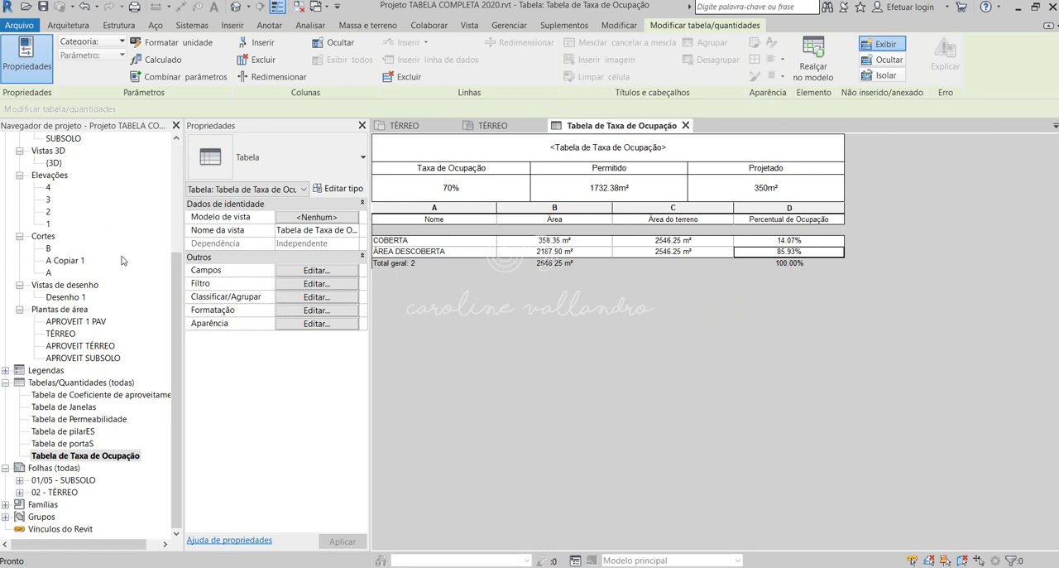
- From the TÉRREO floor plan, create a Permeabilidade area plan for the TÉRREO level with Não duplicar vistas existentes turned off
{"action": "scroll", "coordinate": [122, 260], "scroll_direction": "up", "scroll_amount": 5}
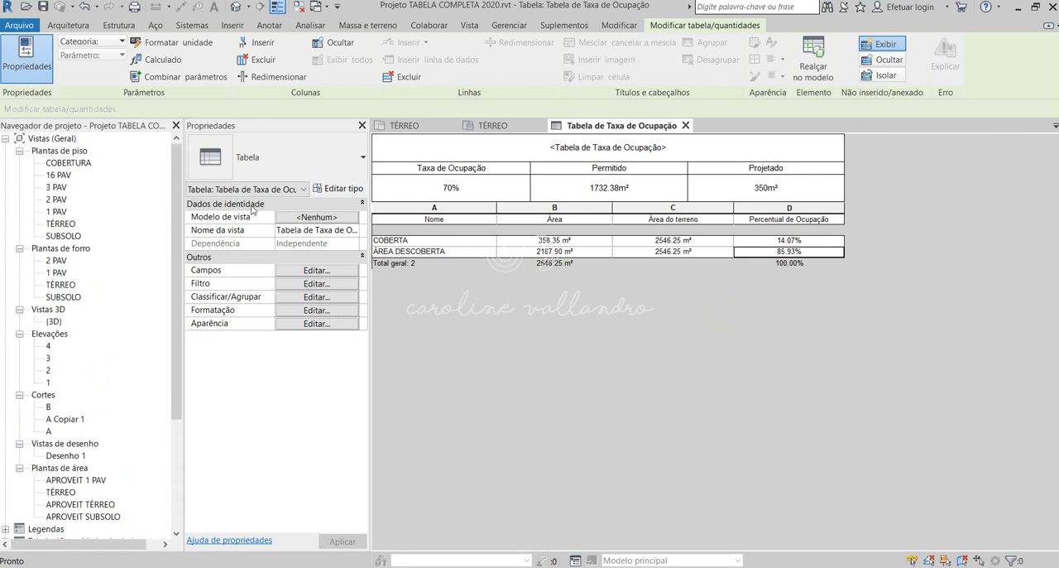
{"action": "double_click", "coordinate": [62, 223]}
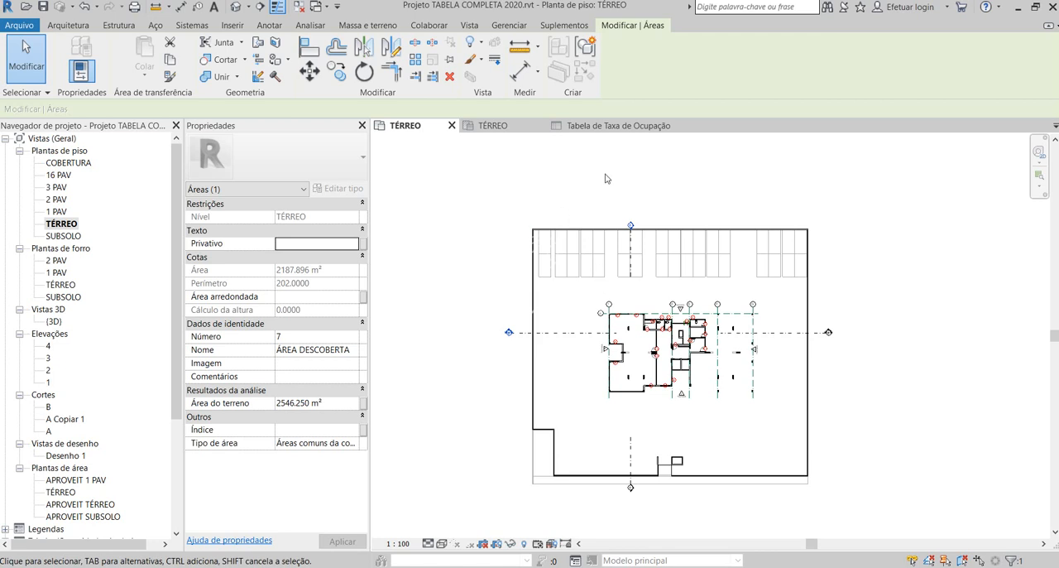
{"action": "left_click", "coordinate": [77, 25]}
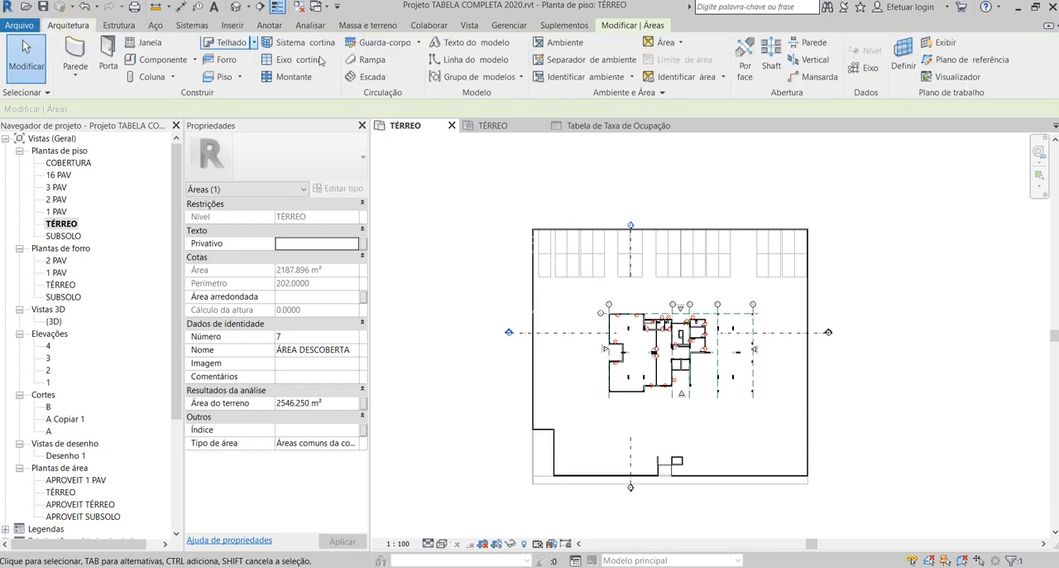
{"action": "left_click", "coordinate": [668, 43]}
{"action": "left_click", "coordinate": [687, 63]}
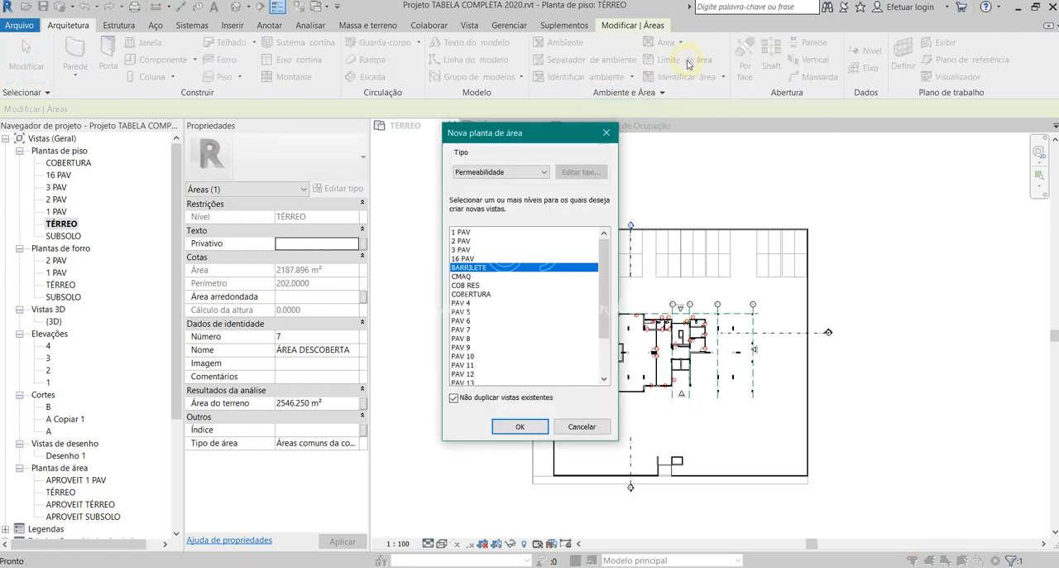
{"action": "left_click", "coordinate": [484, 170]}
{"action": "left_click", "coordinate": [484, 170]}
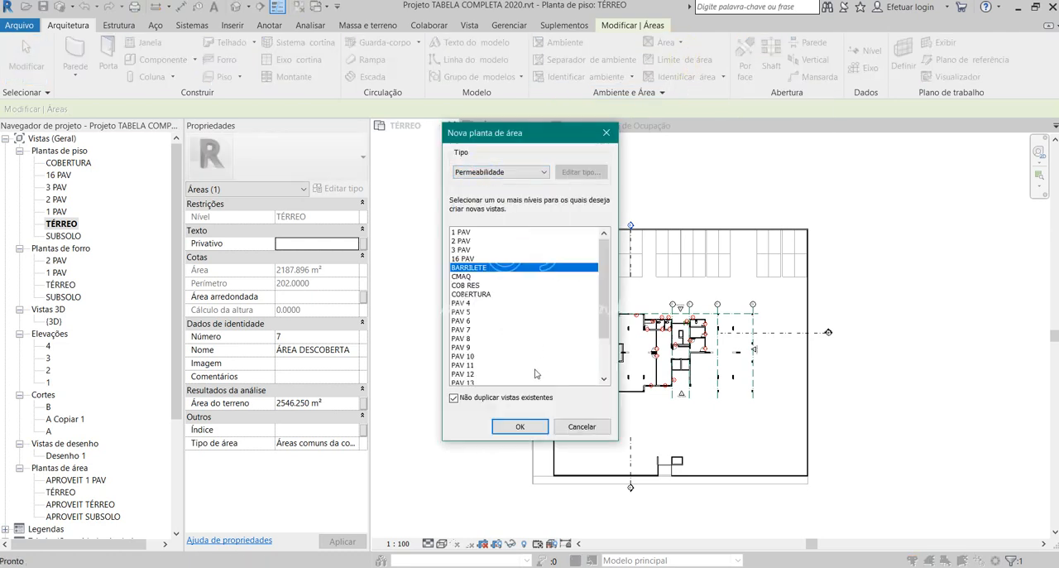
{"action": "scroll", "coordinate": [536, 370], "scroll_direction": "down", "scroll_amount": 2}
{"action": "left_click", "coordinate": [465, 374]}
{"action": "left_click", "coordinate": [458, 400]}
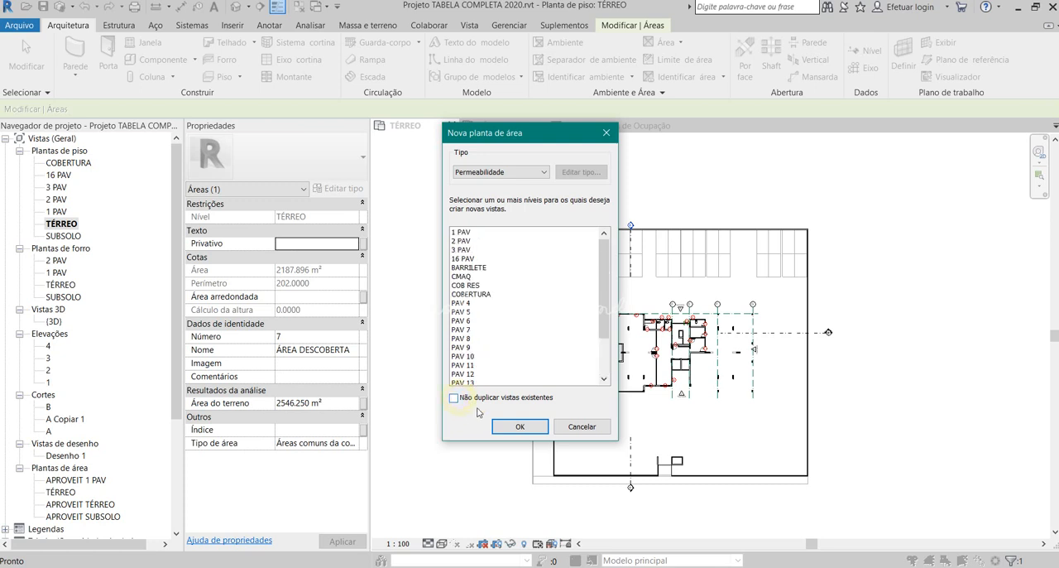
{"action": "scroll", "coordinate": [488, 379], "scroll_direction": "down", "scroll_amount": 2}
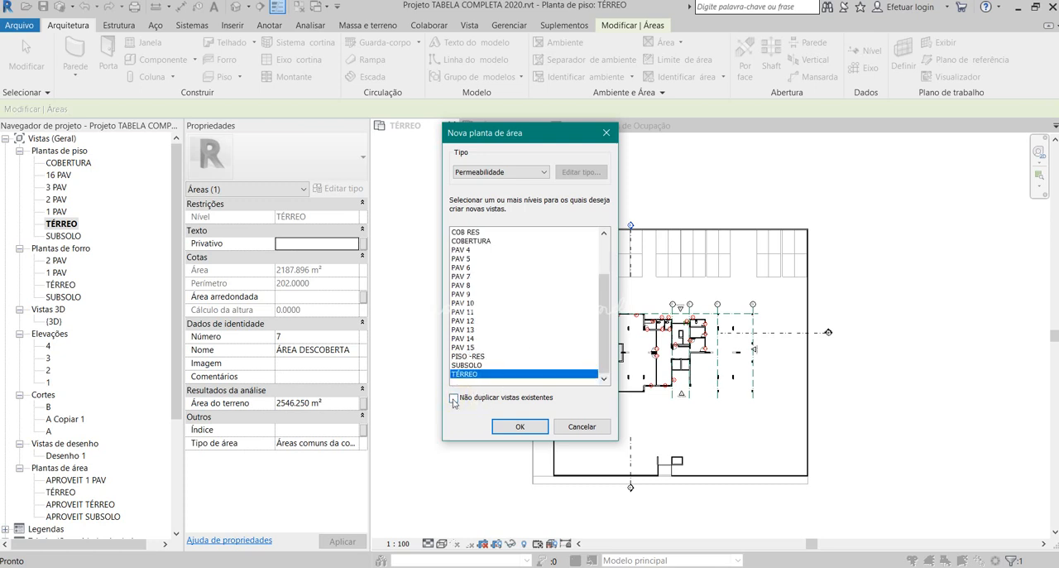
{"action": "left_click", "coordinate": [520, 426]}
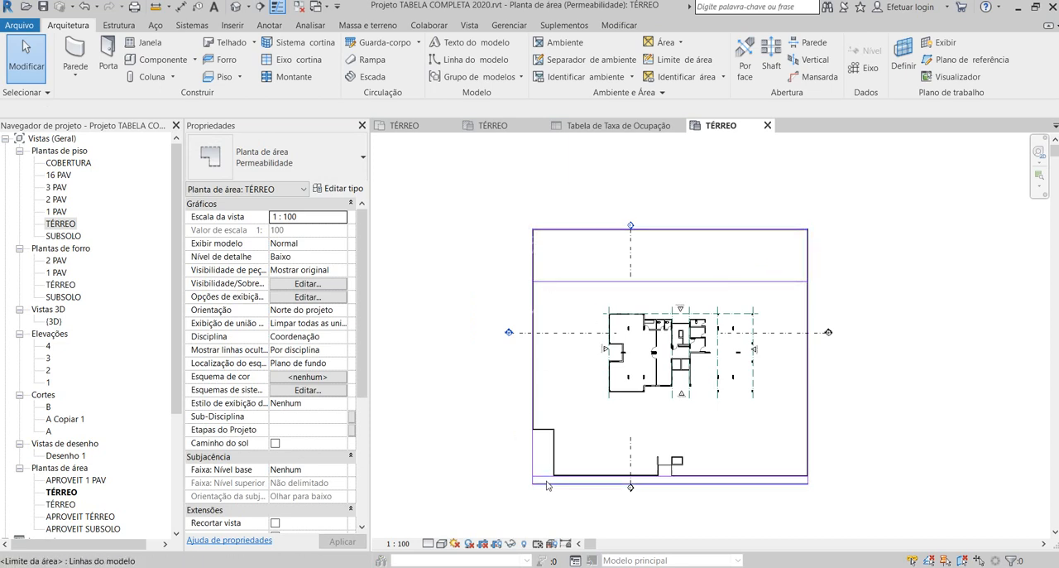
- Inspect the area boundary line crossing the plot above the building and the new area plan's view properties
{"action": "left_click", "coordinate": [684, 281]}
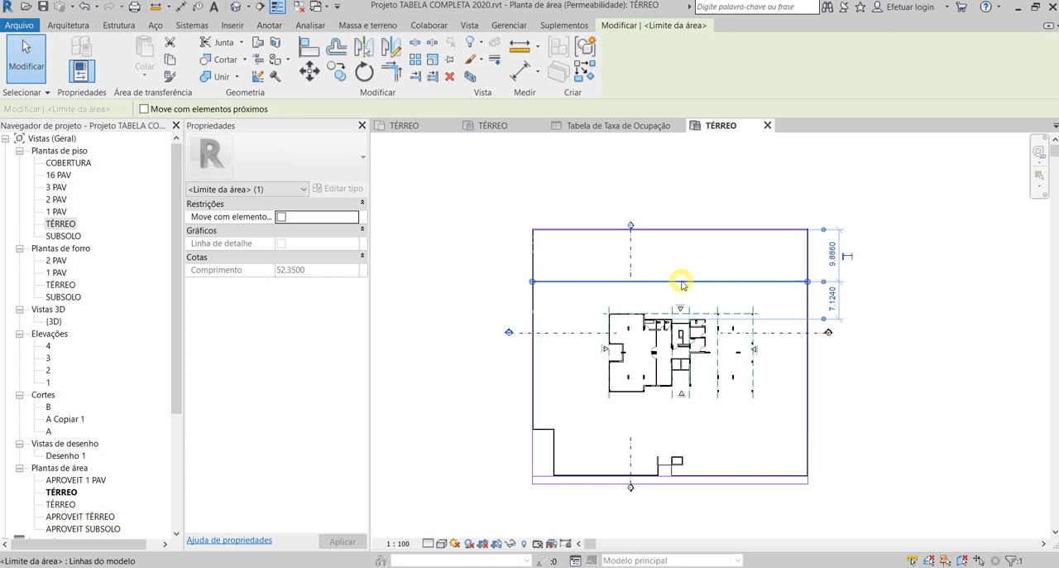
{"action": "left_click", "coordinate": [899, 263]}
{"action": "scroll", "coordinate": [331, 364], "scroll_direction": "down", "scroll_amount": 5}
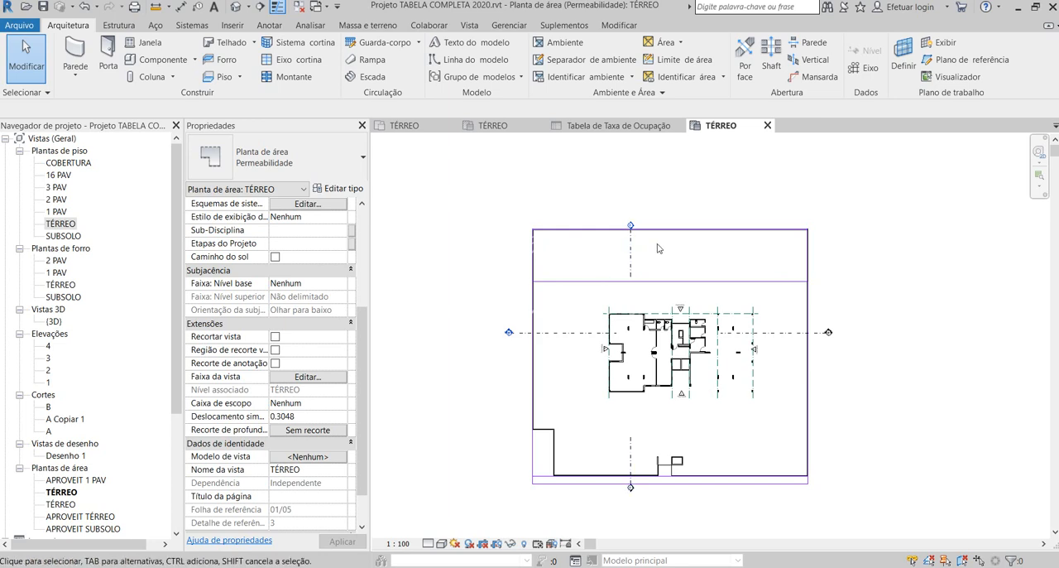
- Set the underlay base level of the TÉRREO Permeabilidade area plan to SUBSOLO and apply it
{"action": "scroll", "coordinate": [323, 286], "scroll_direction": "up", "scroll_amount": 5}
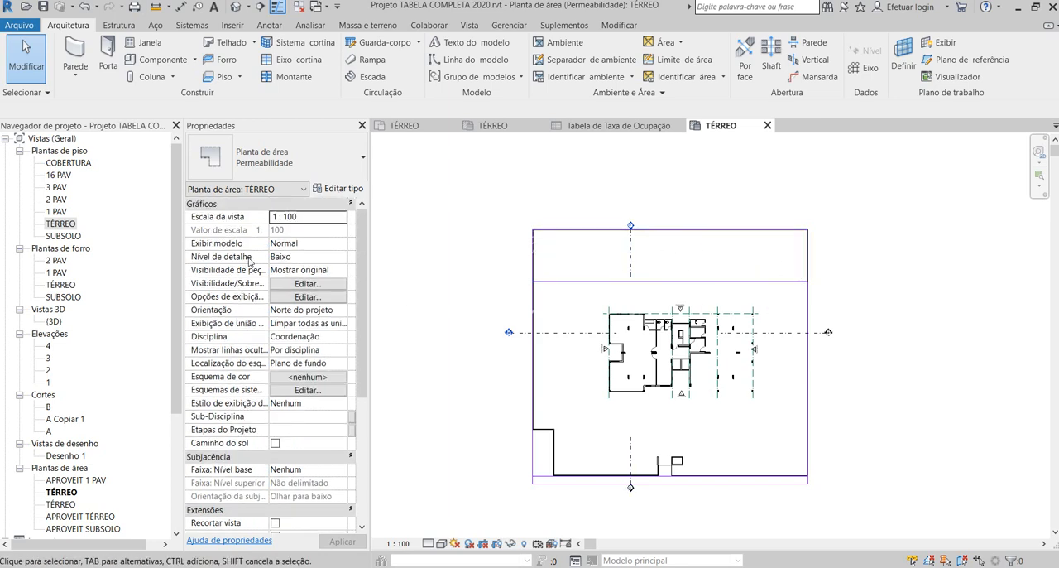
{"action": "scroll", "coordinate": [290, 230], "scroll_direction": "down", "scroll_amount": 4}
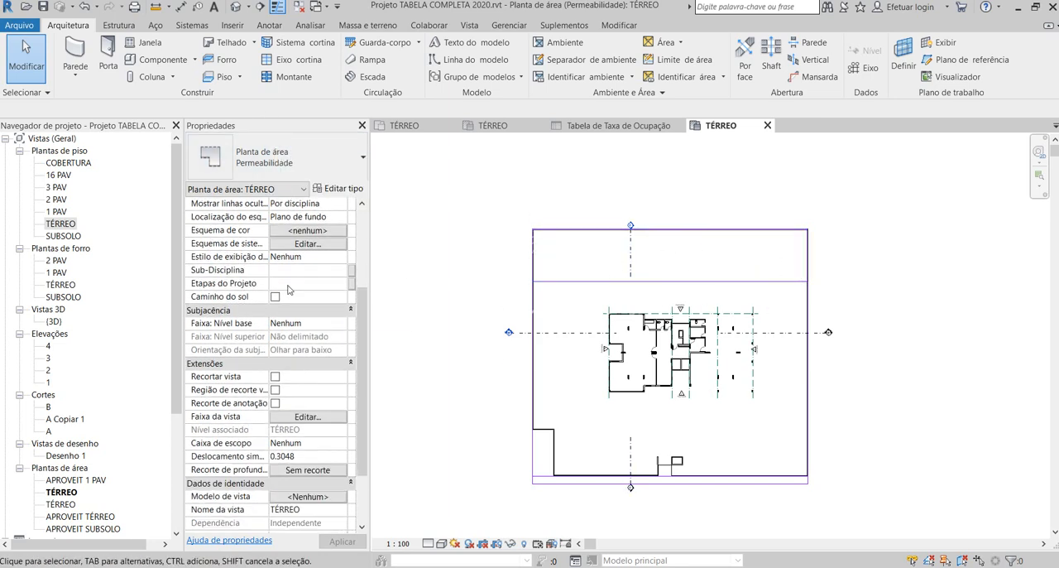
{"action": "scroll", "coordinate": [292, 287], "scroll_direction": "down", "scroll_amount": 1}
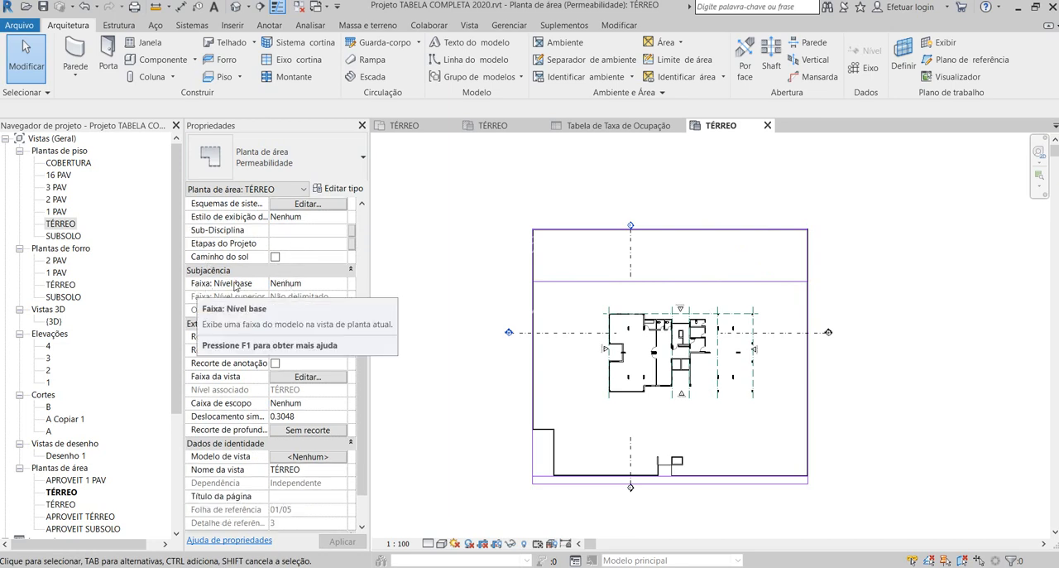
{"action": "left_click", "coordinate": [305, 284]}
{"action": "left_click", "coordinate": [342, 284]}
{"action": "left_click", "coordinate": [310, 302]}
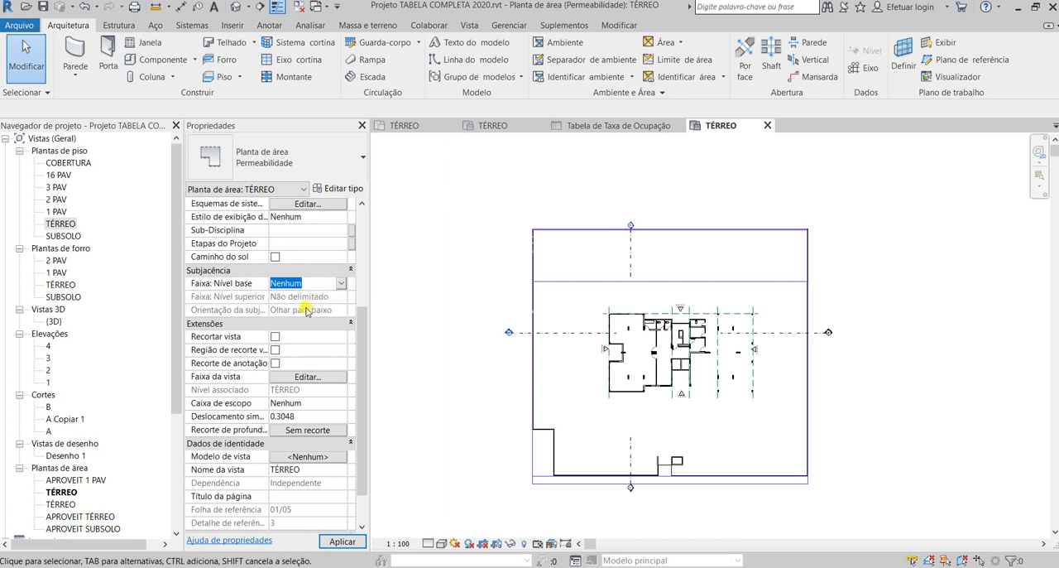
{"action": "left_click", "coordinate": [341, 541]}
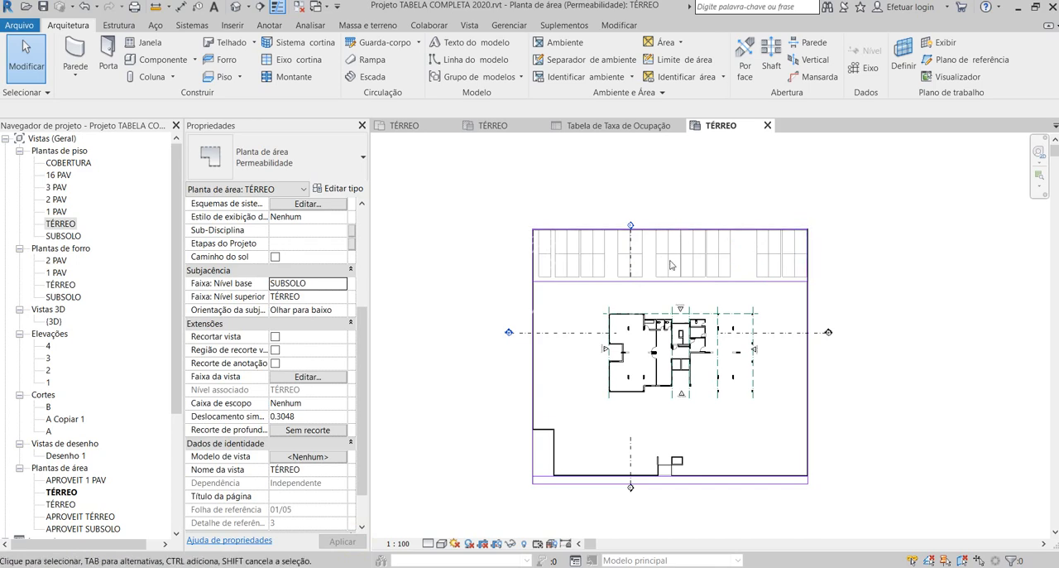
- Examine the area boundary lines enclosing the parking bay strip, the building plot and the narrow strip along the front wall
{"action": "left_click", "coordinate": [594, 281]}
{"action": "scroll", "coordinate": [589, 287], "scroll_direction": "up", "scroll_amount": 5}
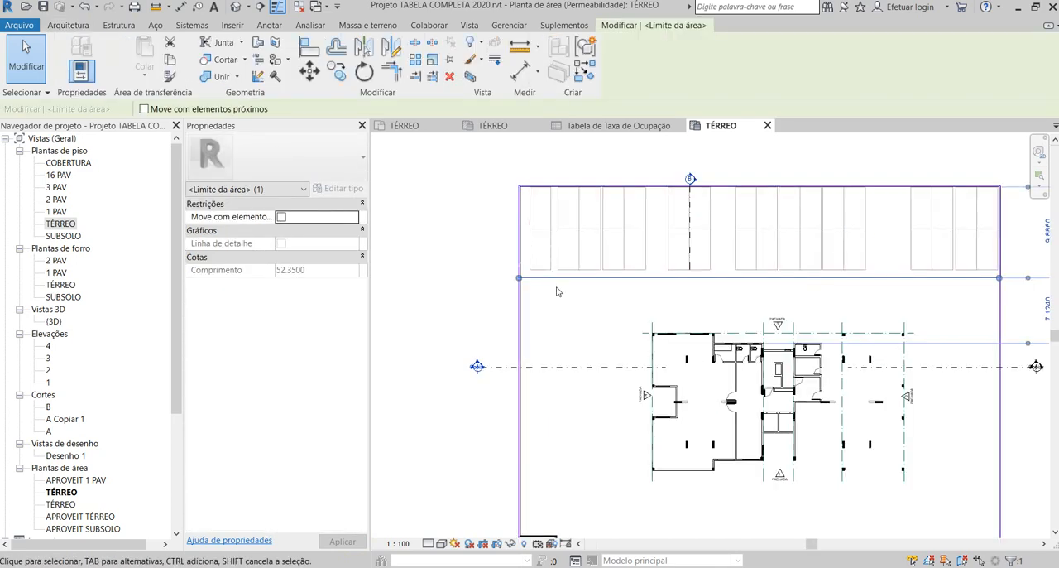
{"action": "scroll", "coordinate": [510, 287], "scroll_direction": "down", "scroll_amount": 2}
{"action": "scroll", "coordinate": [510, 287], "scroll_direction": "down", "scroll_amount": 2}
{"action": "left_click", "coordinate": [437, 272]}
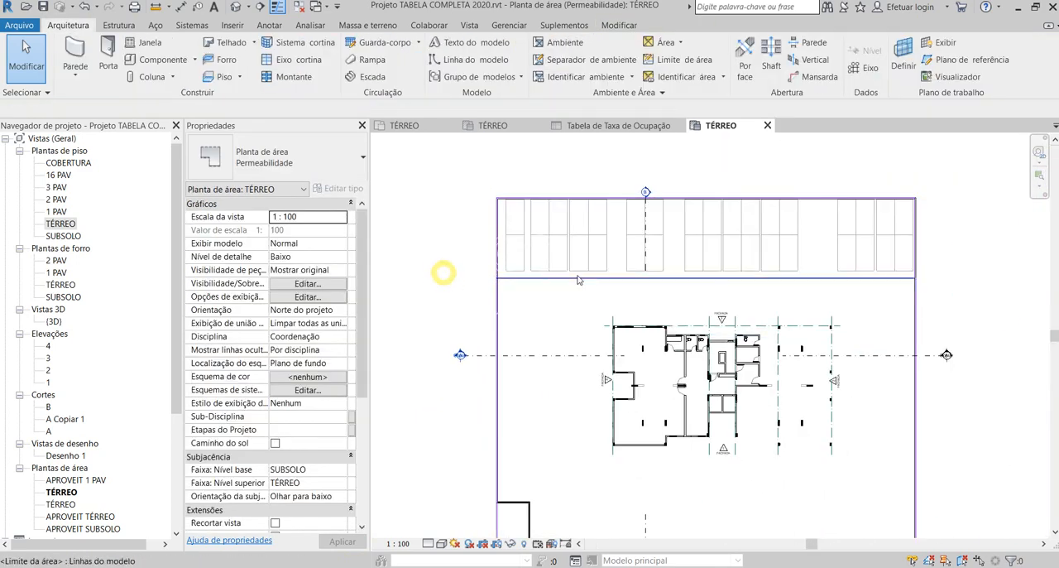
{"action": "left_click", "coordinate": [675, 59]}
{"action": "scroll", "coordinate": [489, 253], "scroll_direction": "down", "scroll_amount": 2}
{"action": "scroll", "coordinate": [490, 252], "scroll_direction": "down", "scroll_amount": 2}
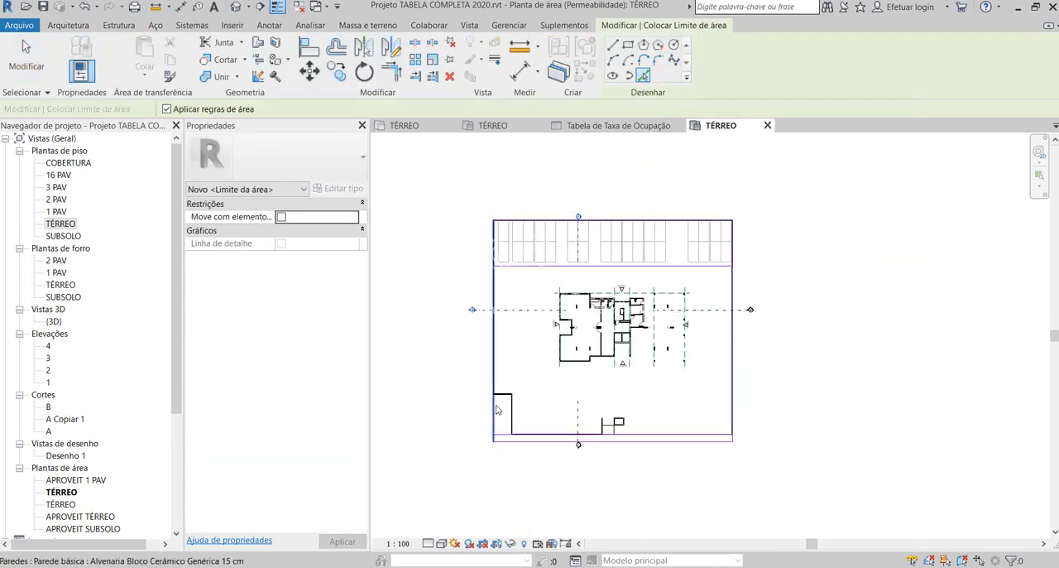
{"action": "scroll", "coordinate": [500, 428], "scroll_direction": "up", "scroll_amount": 3}
{"action": "scroll", "coordinate": [874, 434], "scroll_direction": "up", "scroll_amount": 2}
{"action": "scroll", "coordinate": [858, 466], "scroll_direction": "down", "scroll_amount": 2}
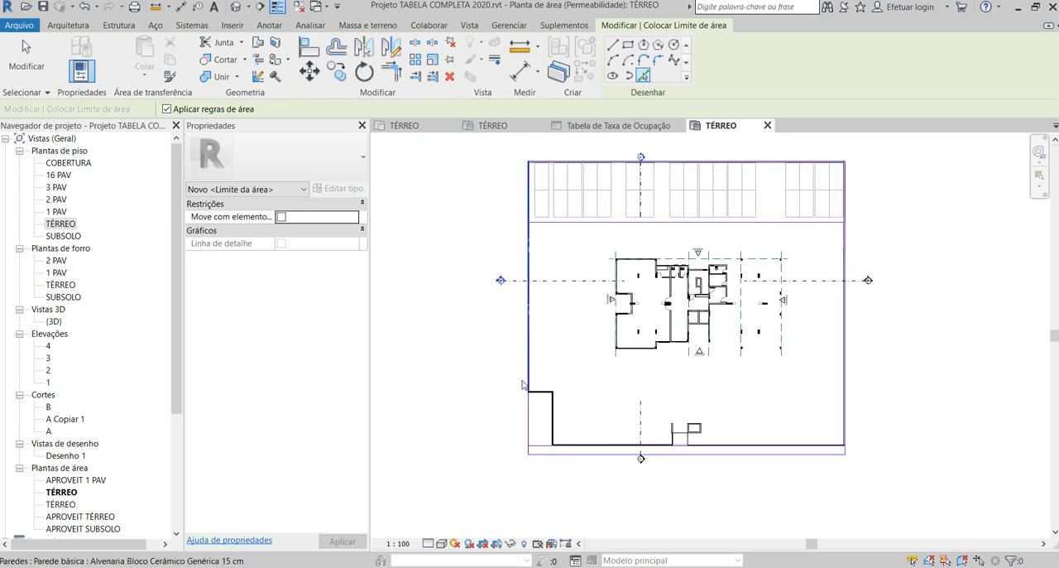
{"action": "scroll", "coordinate": [546, 453], "scroll_direction": "up", "scroll_amount": 3}
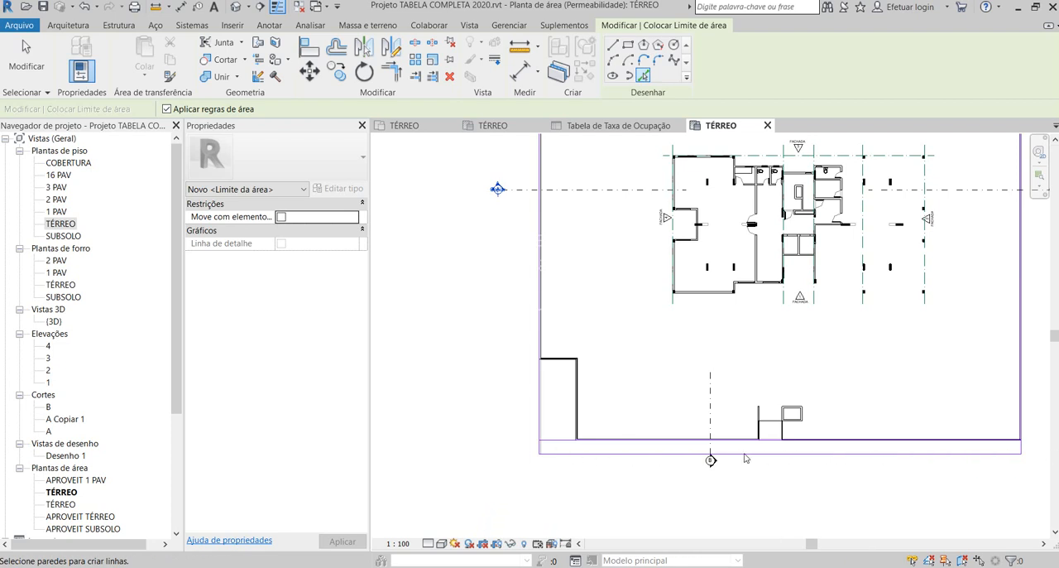
{"action": "scroll", "coordinate": [433, 460], "scroll_direction": "down", "scroll_amount": 3}
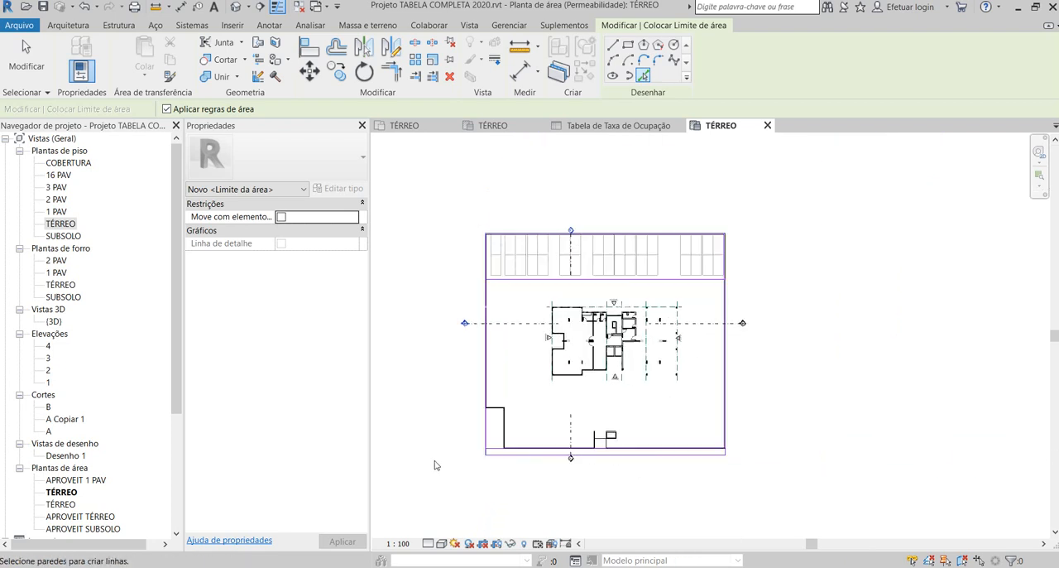
{"action": "scroll", "coordinate": [526, 457], "scroll_direction": "up", "scroll_amount": 2}
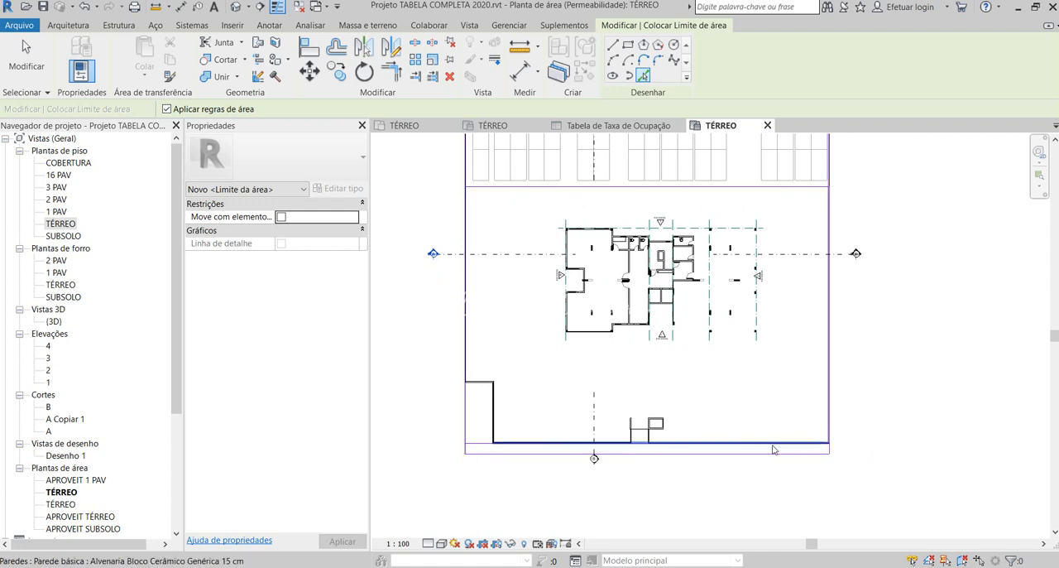
{"action": "scroll", "coordinate": [536, 394], "scroll_direction": "down", "scroll_amount": 1}
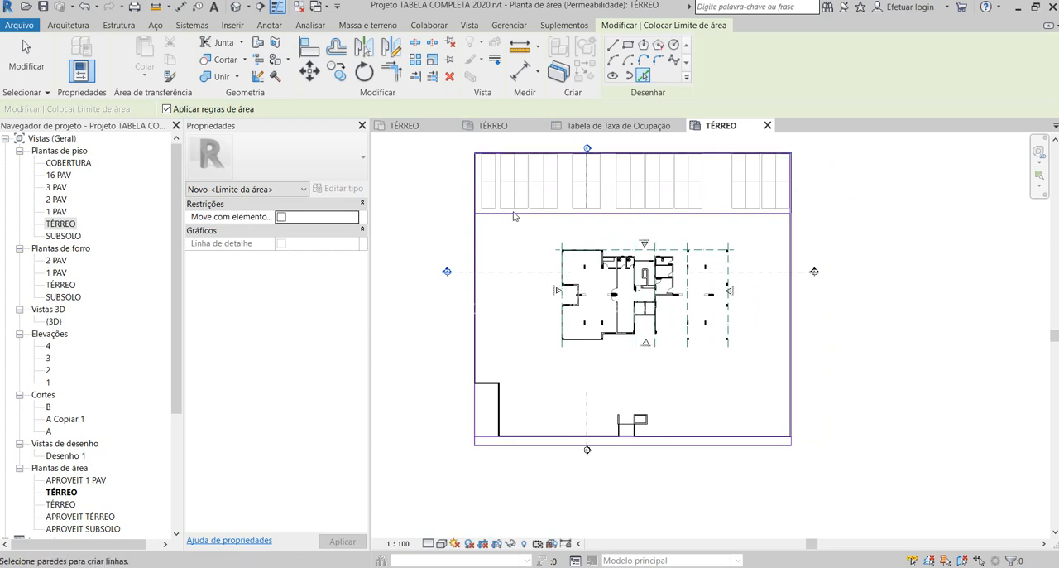
{"action": "left_click", "coordinate": [68, 25]}
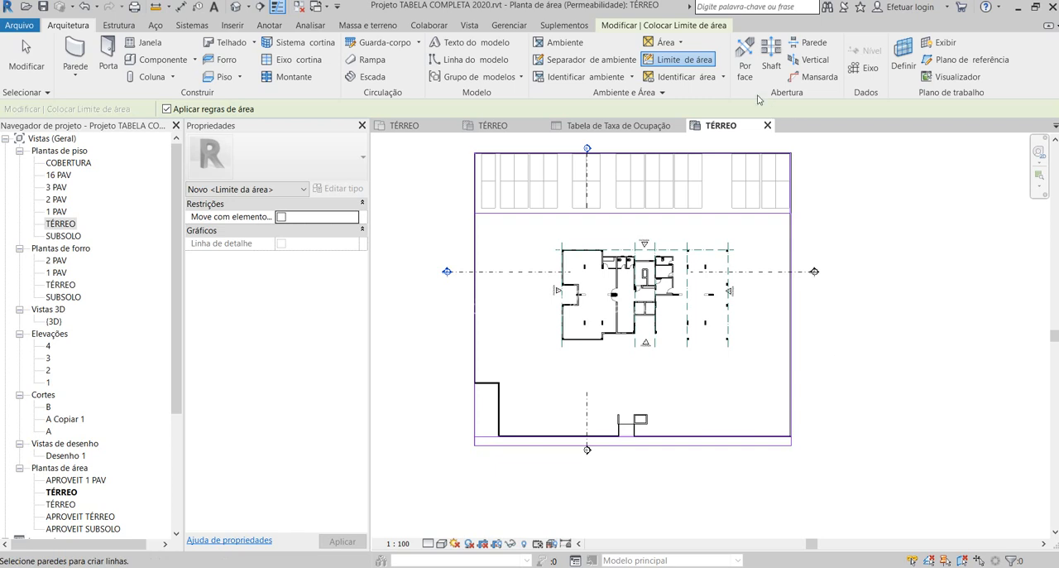
{"action": "left_click", "coordinate": [708, 62]}
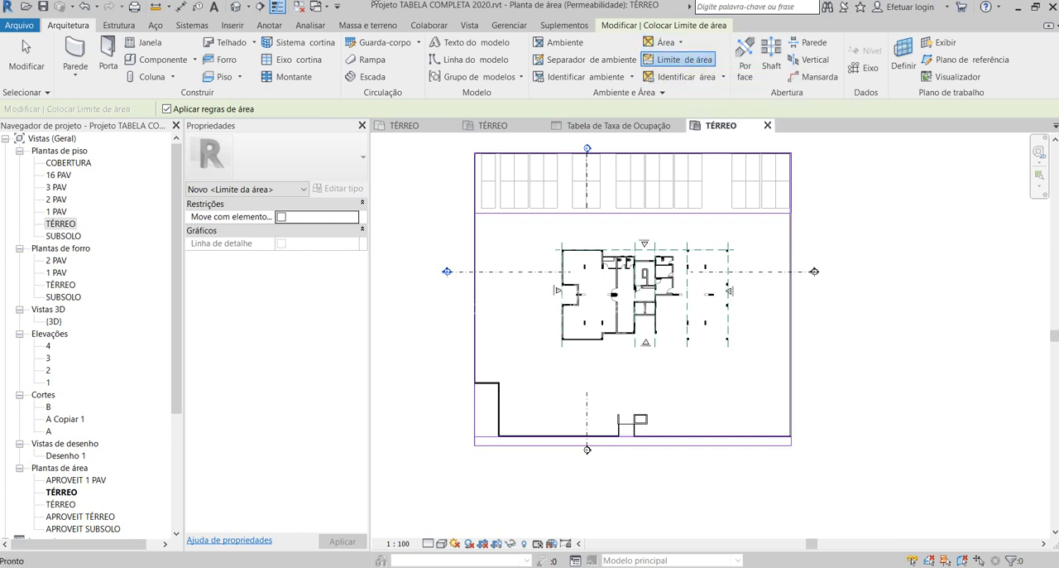
{"action": "left_click", "coordinate": [698, 64]}
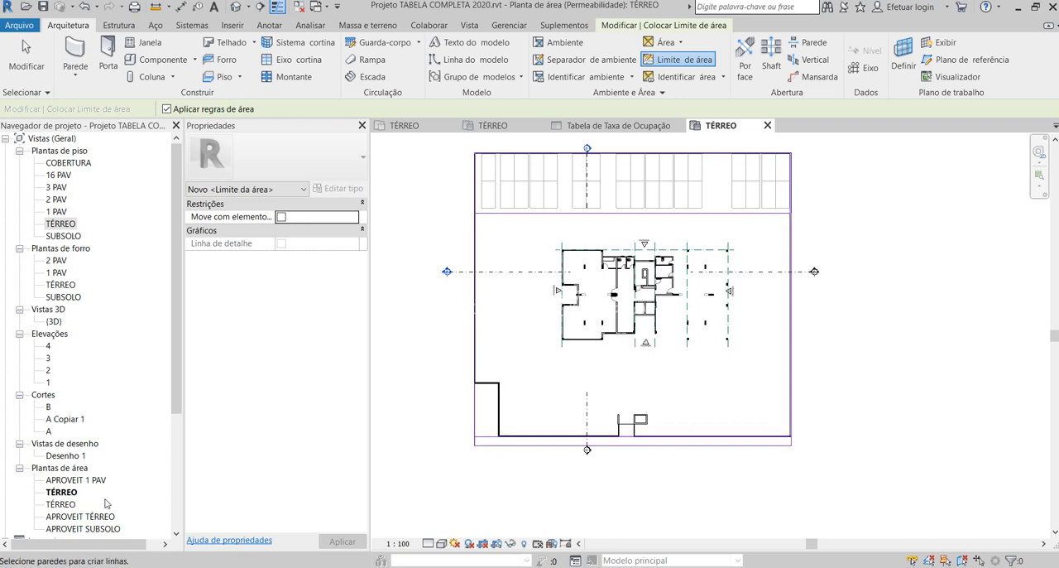
- Tag the semi-permeable parking strip, the impermeable building plot and the permeable front strip with horizontal area tags
{"action": "left_click", "coordinate": [679, 77]}
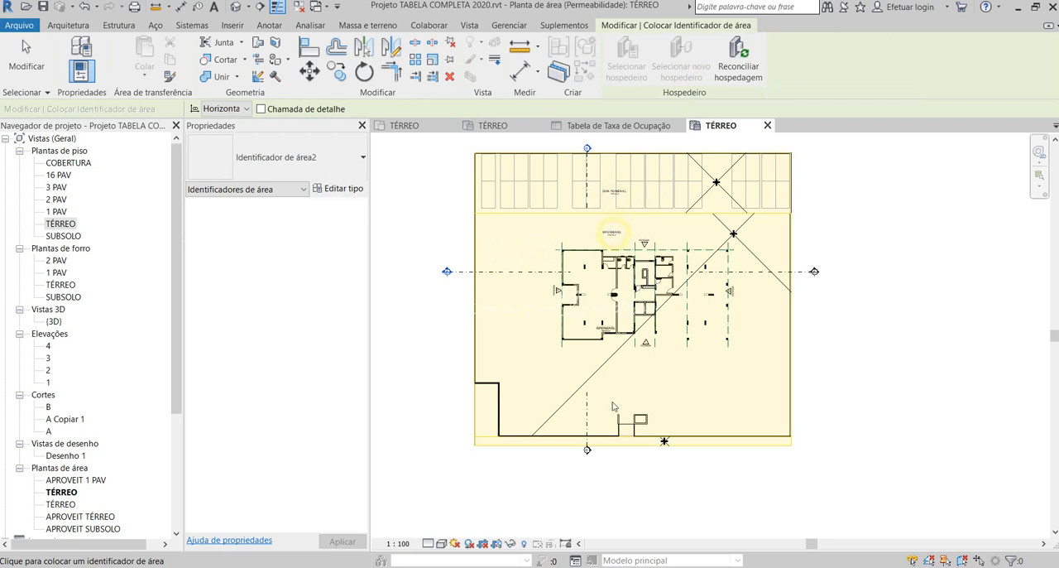
{"action": "scroll", "coordinate": [613, 405], "scroll_direction": "up", "scroll_amount": 3}
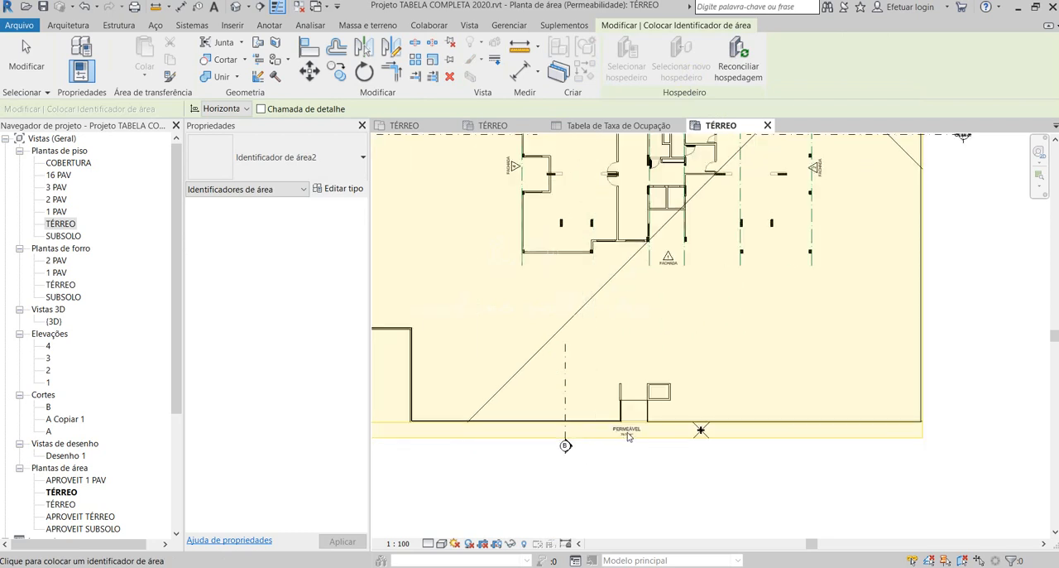
{"action": "scroll", "coordinate": [704, 472], "scroll_direction": "down", "scroll_amount": 4}
{"action": "scroll", "coordinate": [721, 320], "scroll_direction": "up", "scroll_amount": 3}
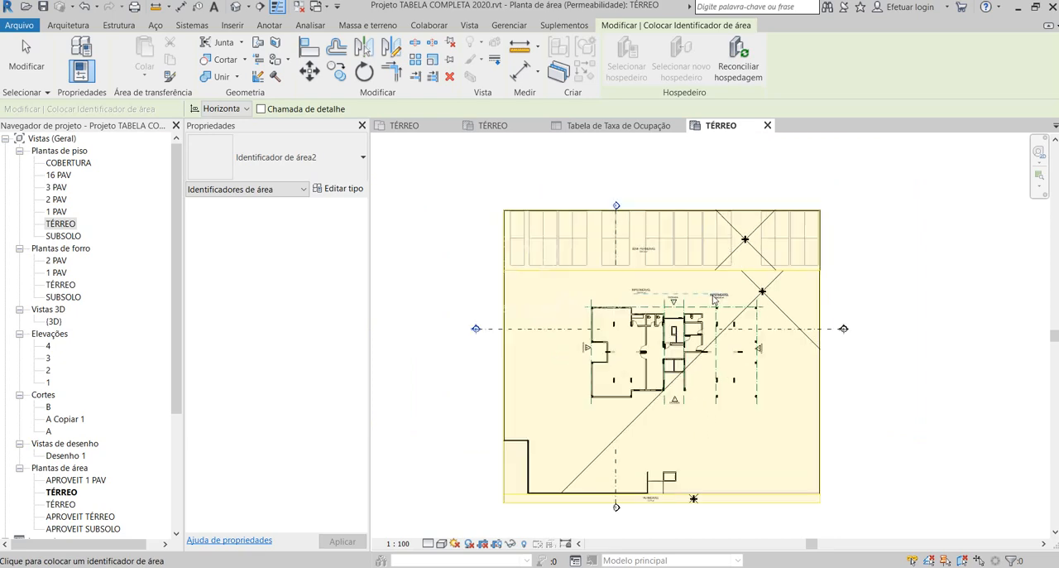
{"action": "left_click", "coordinate": [643, 242]}
{"action": "key", "text": "Escape"}
- Examine the names and area values on the tags of the parking strip and the building plot
{"action": "left_click", "coordinate": [610, 238]}
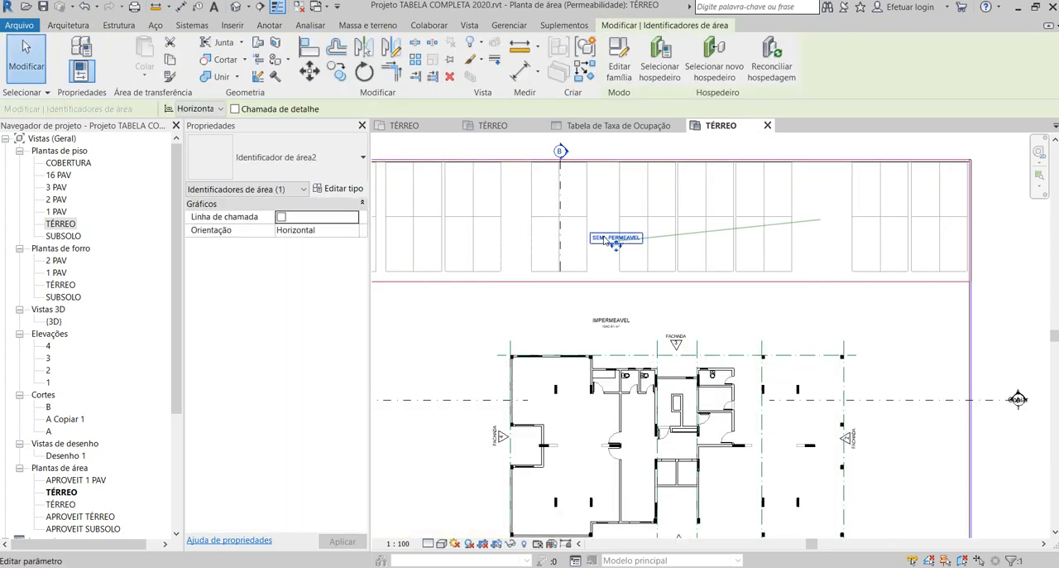
{"action": "scroll", "coordinate": [610, 238], "scroll_direction": "up", "scroll_amount": 4}
{"action": "scroll", "coordinate": [583, 239], "scroll_direction": "down", "scroll_amount": 4}
{"action": "key", "text": "Escape"}
{"action": "scroll", "coordinate": [601, 309], "scroll_direction": "up", "scroll_amount": 3}
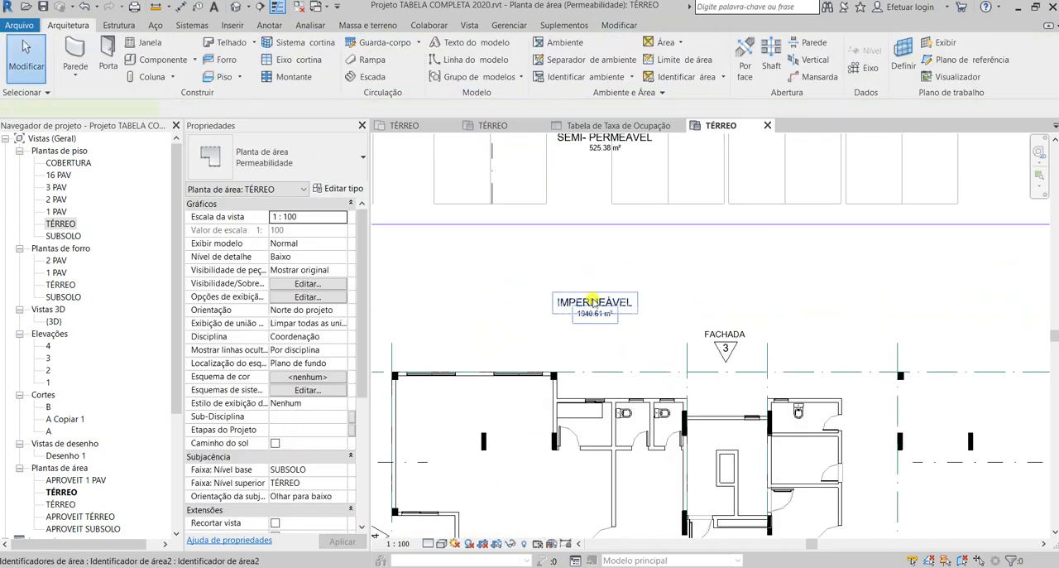
{"action": "left_click", "coordinate": [595, 303]}
{"action": "scroll", "coordinate": [614, 277], "scroll_direction": "down", "scroll_amount": 4}
{"action": "scroll", "coordinate": [613, 510], "scroll_direction": "up", "scroll_amount": 5}
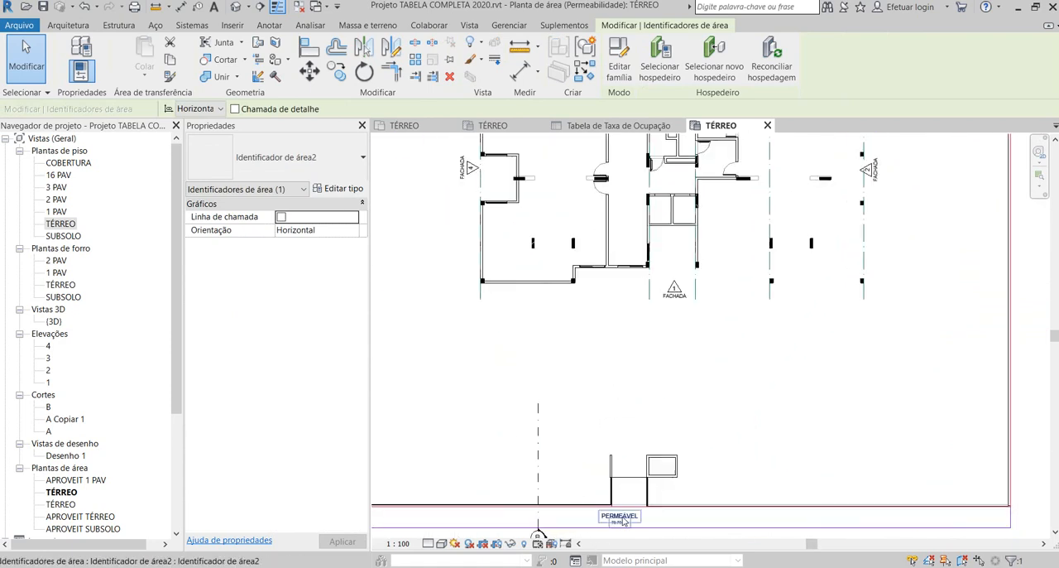
{"action": "scroll", "coordinate": [638, 329], "scroll_direction": "down", "scroll_amount": 2}
{"action": "scroll", "coordinate": [629, 342], "scroll_direction": "up", "scroll_amount": 3}
- Move the PERMEÁVEL tag slightly up and sideways so that it fits inside the front strip
{"action": "left_click", "coordinate": [631, 342]}
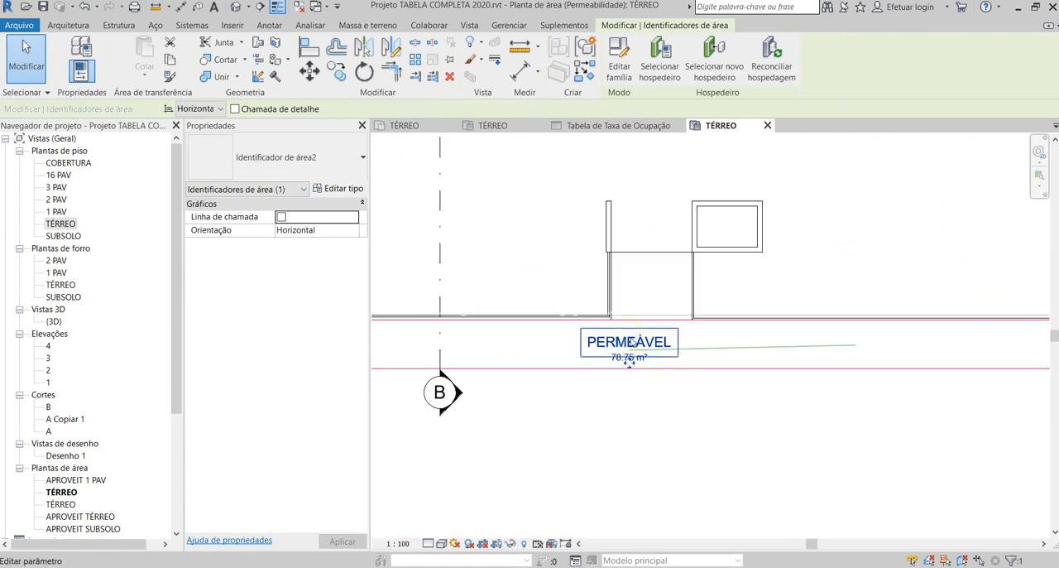
{"action": "left_click_drag", "start_coordinate": [631, 364], "coordinate": [650, 355]}
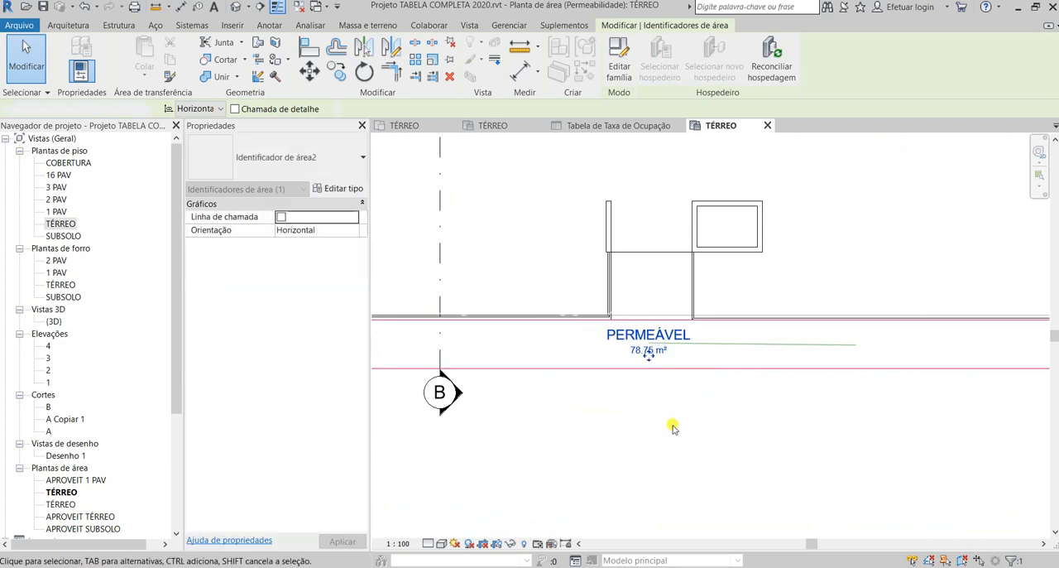
{"action": "left_click", "coordinate": [673, 424]}
{"action": "scroll", "coordinate": [661, 414], "scroll_direction": "down", "scroll_amount": 2}
{"action": "scroll", "coordinate": [661, 411], "scroll_direction": "down", "scroll_amount": 3}
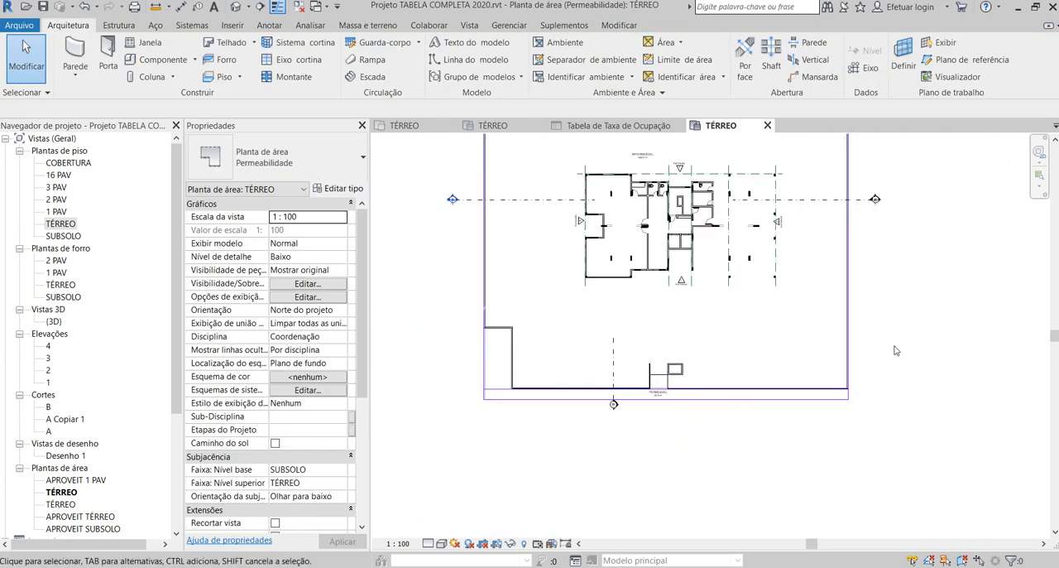
- Draw two rectangular area boundaries inside the front wall, one beside the stepped wall and one beyond the small entrance structure, about 17.81 by 5 m
{"action": "left_click", "coordinate": [692, 62]}
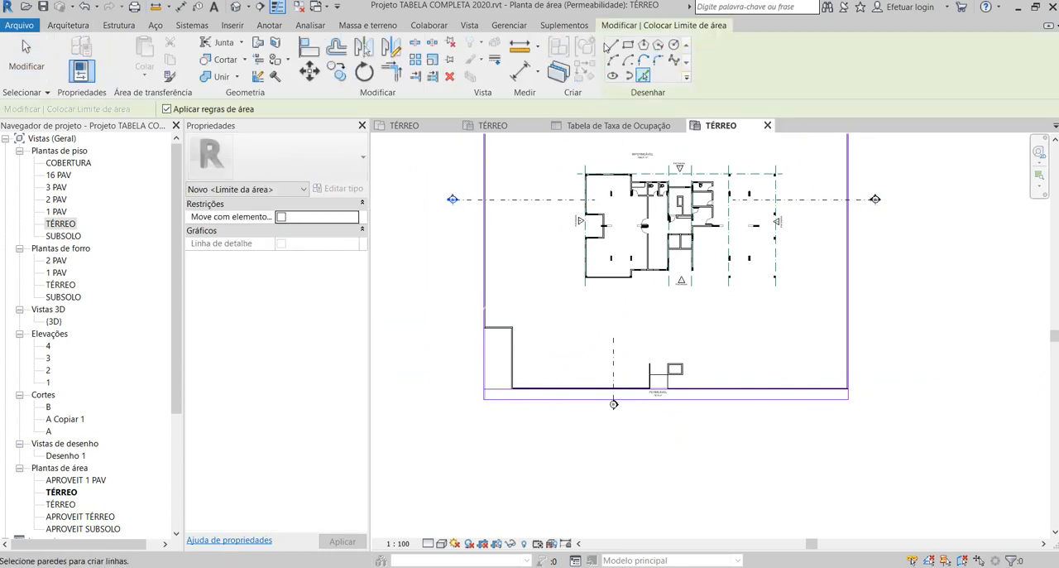
{"action": "left_click", "coordinate": [629, 45]}
{"action": "scroll", "coordinate": [579, 351], "scroll_direction": "up", "scroll_amount": 2}
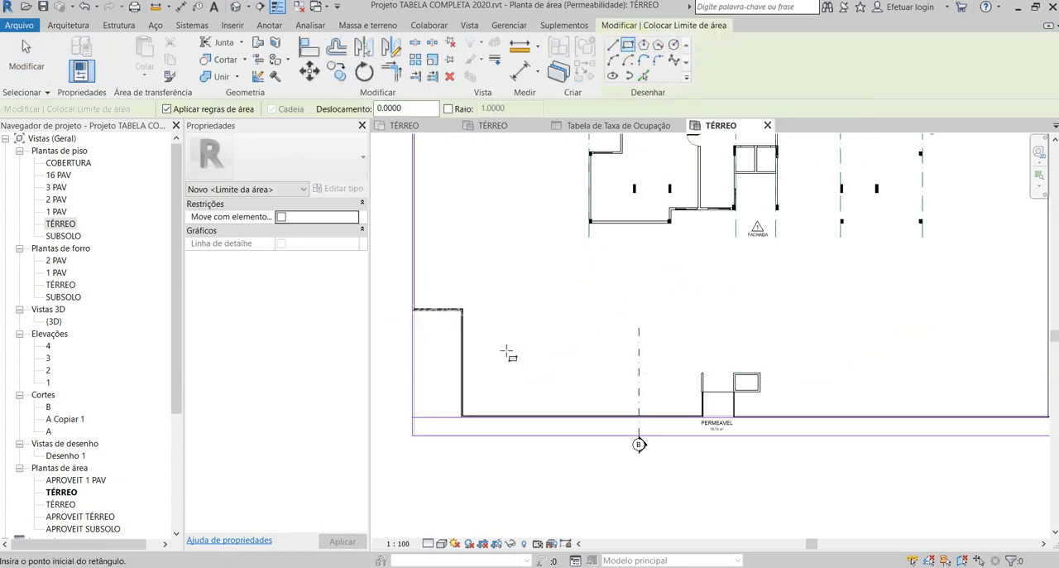
{"action": "scroll", "coordinate": [484, 374], "scroll_direction": "down", "scroll_amount": 3}
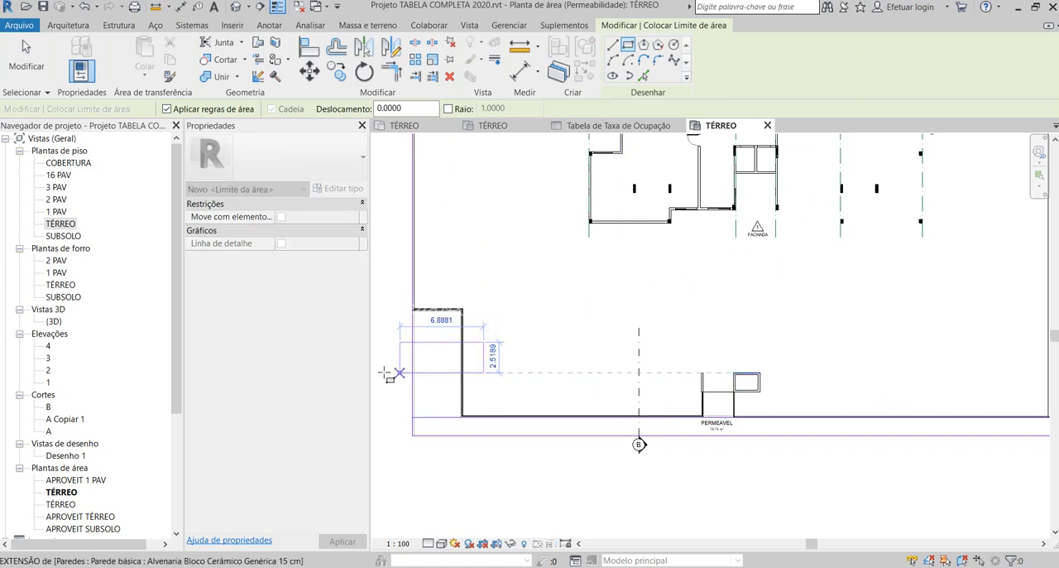
{"action": "scroll", "coordinate": [484, 374], "scroll_direction": "up", "scroll_amount": 2}
{"action": "left_click", "coordinate": [526, 374]}
{"action": "scroll", "coordinate": [527, 374], "scroll_direction": "down", "scroll_amount": 2}
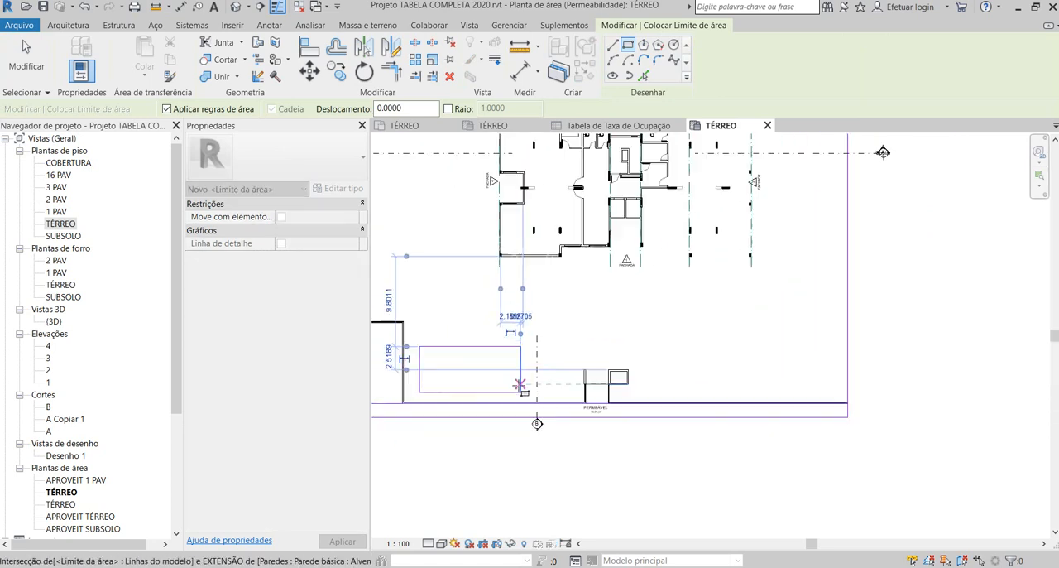
{"action": "left_click", "coordinate": [630, 356]}
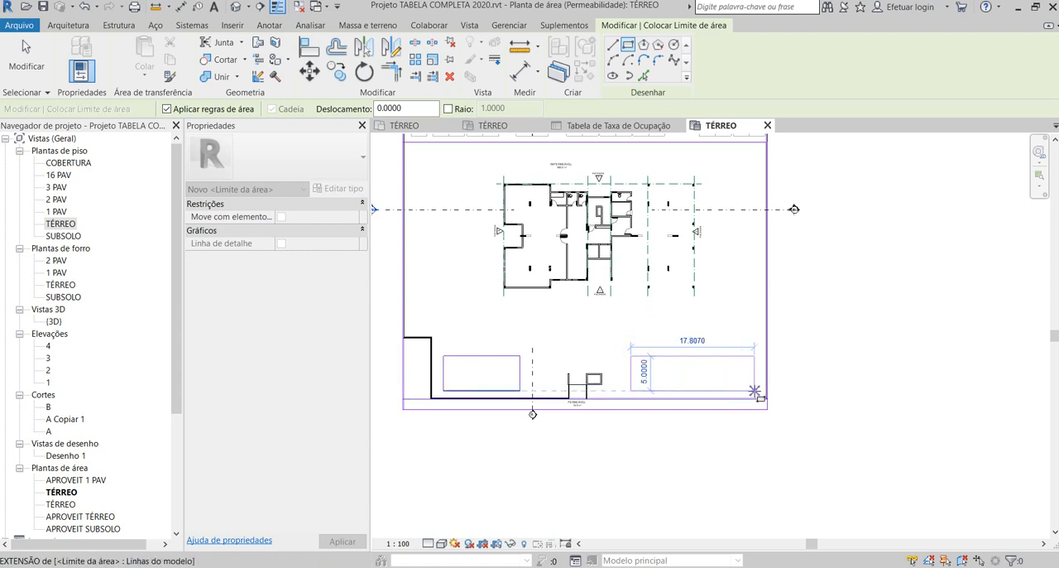
{"action": "left_click", "coordinate": [756, 390]}
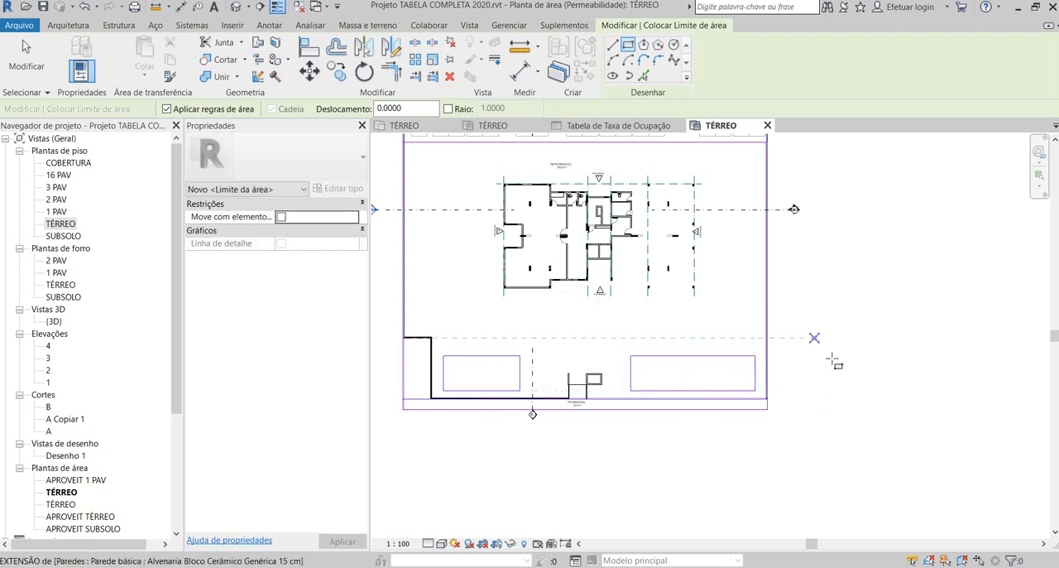
{"action": "scroll", "coordinate": [824, 265], "scroll_direction": "down", "scroll_amount": 1}
{"action": "left_click", "coordinate": [68, 25]}
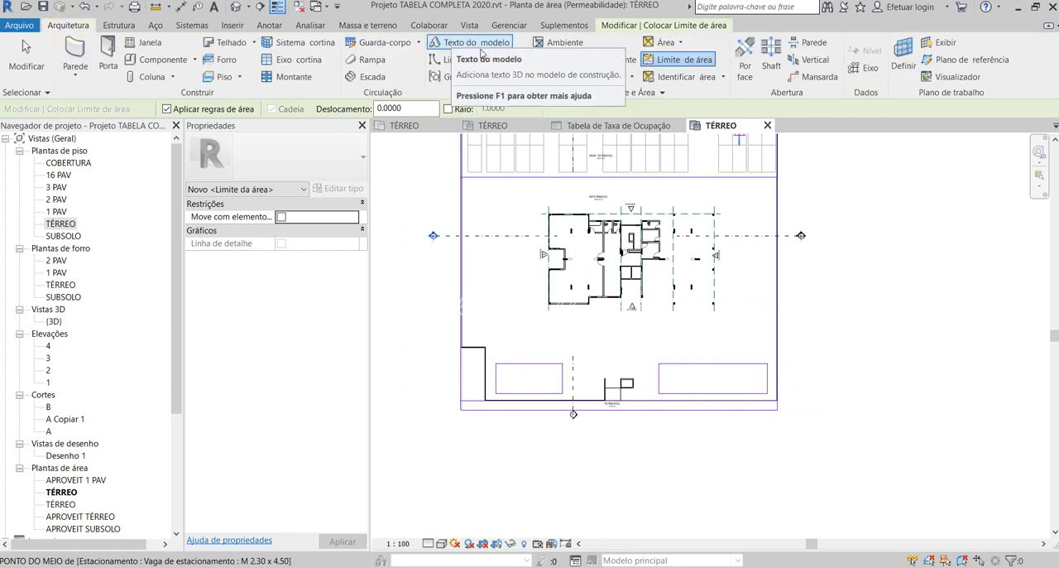
{"action": "left_click", "coordinate": [668, 77]}
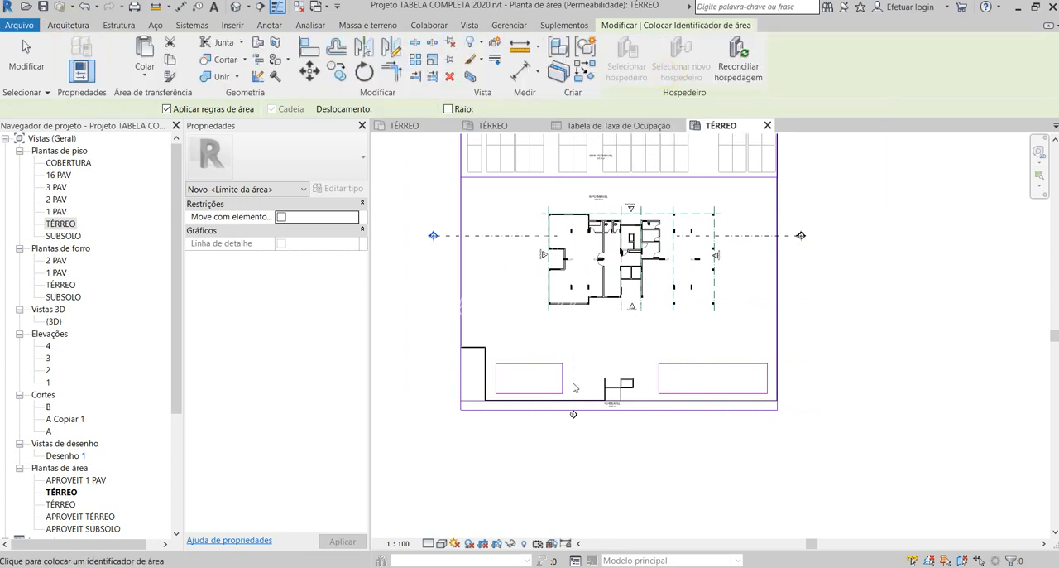
{"action": "scroll", "coordinate": [541, 385], "scroll_direction": "up", "scroll_amount": 2}
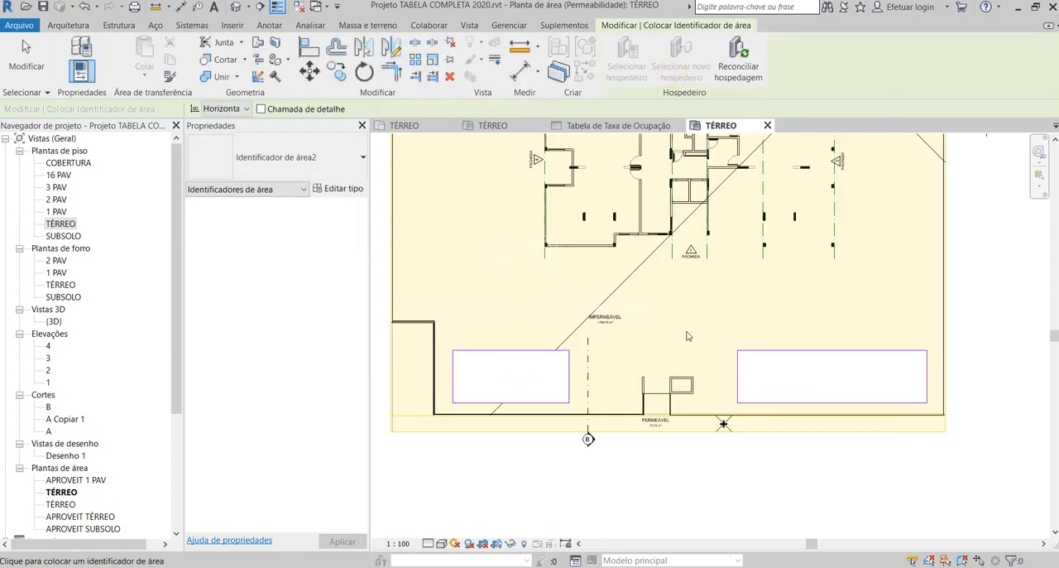
{"action": "key", "text": "Escape"}
{"action": "key", "text": "Escape"}
{"action": "scroll", "coordinate": [546, 350], "scroll_direction": "down", "scroll_amount": 1}
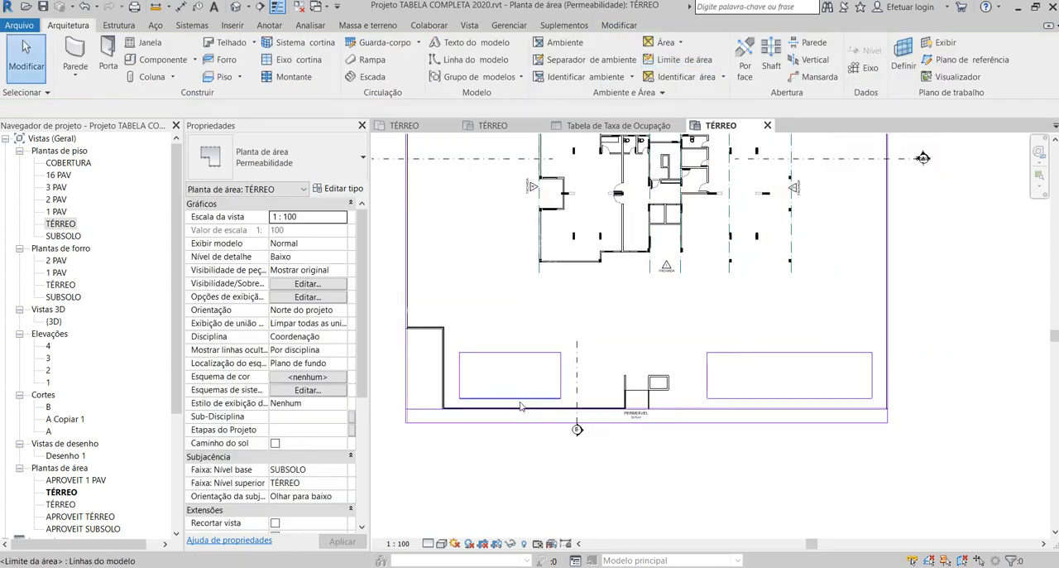
- Delete the two rectangular area boundaries inside the front wall
{"action": "left_click_drag", "start_coordinate": [452, 345], "coordinate": [571, 407]}
{"action": "key", "text": "Delete"}
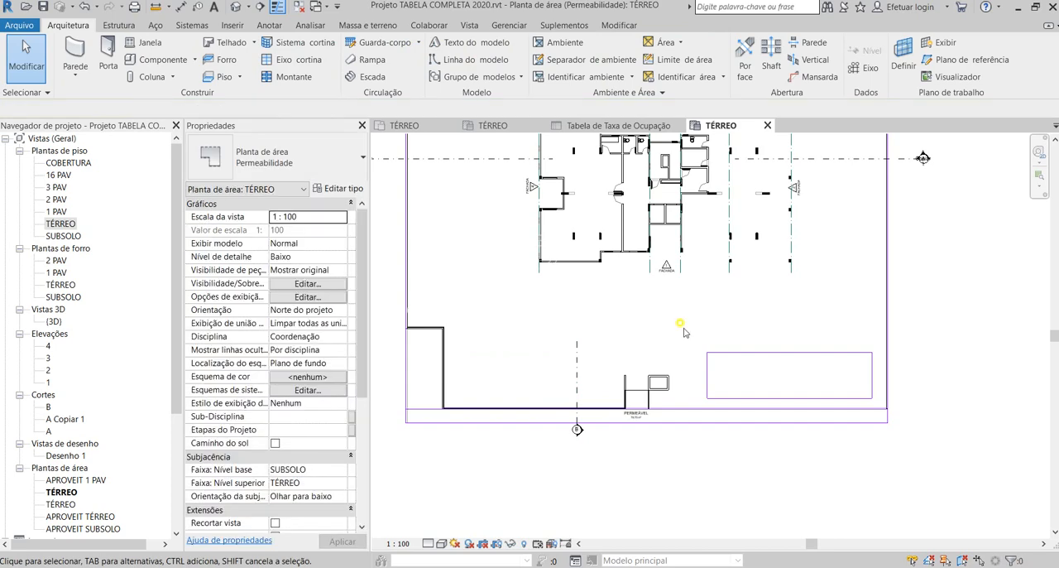
{"action": "left_click_drag", "start_coordinate": [680, 322], "coordinate": [866, 412]}
{"action": "key", "text": "Delete"}
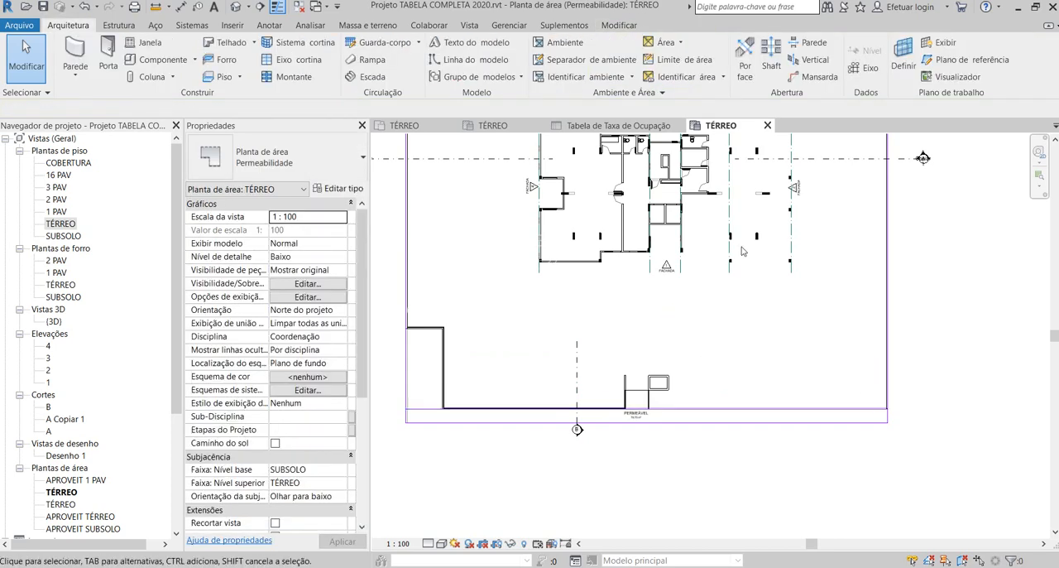
- Draw a horizontal area boundary about 19.95 m long from the stepped wall to the entrance structure, about 1.61 m inside the front boundary line
{"action": "left_click", "coordinate": [702, 63]}
{"action": "left_click", "coordinate": [612, 45]}
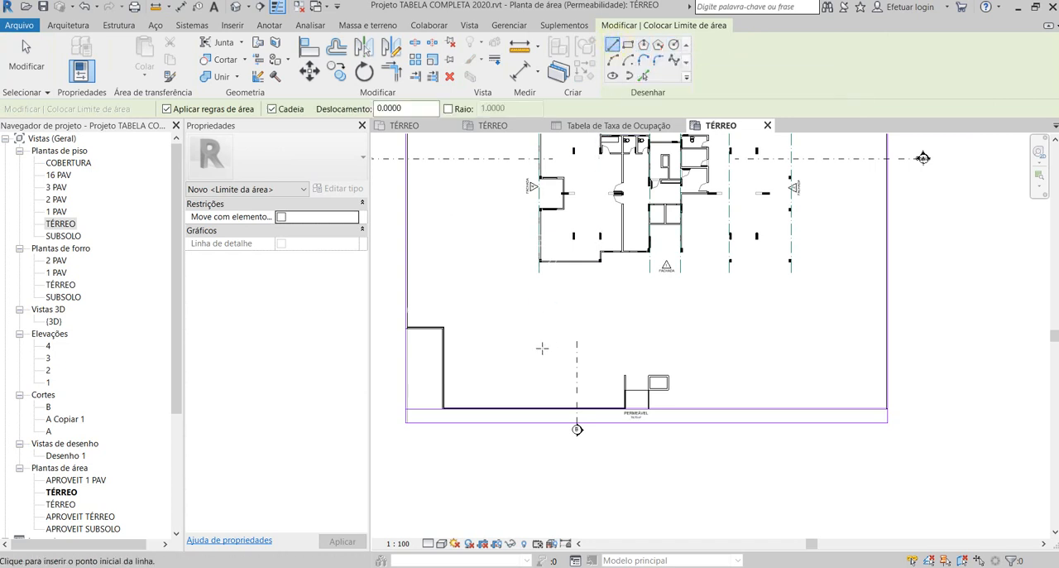
{"action": "scroll", "coordinate": [491, 400], "scroll_direction": "up", "scroll_amount": 2}
{"action": "scroll", "coordinate": [422, 411], "scroll_direction": "up", "scroll_amount": 4}
{"action": "scroll", "coordinate": [422, 408], "scroll_direction": "down", "scroll_amount": 2}
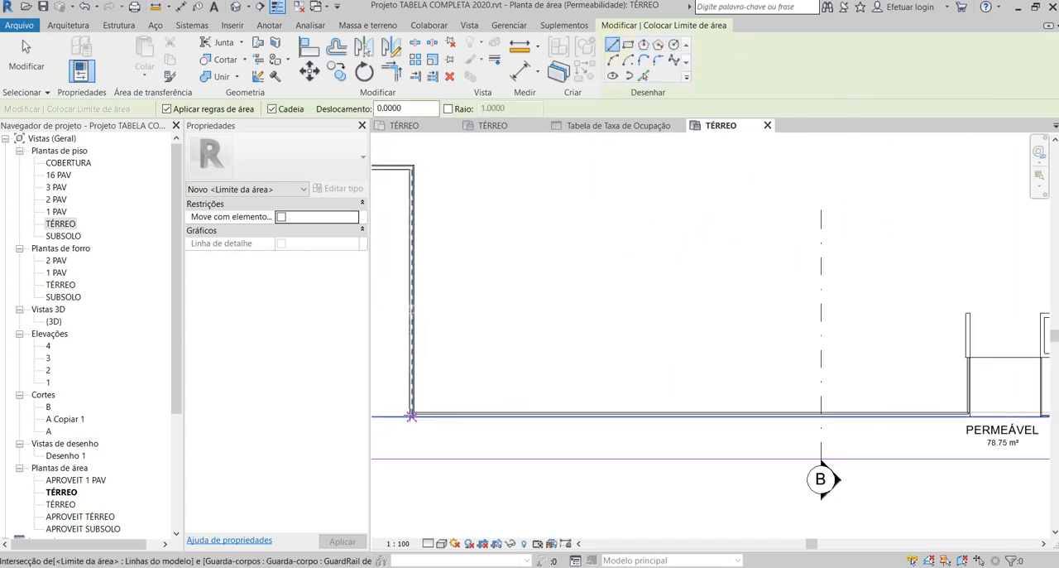
{"action": "scroll", "coordinate": [512, 385], "scroll_direction": "down", "scroll_amount": 2}
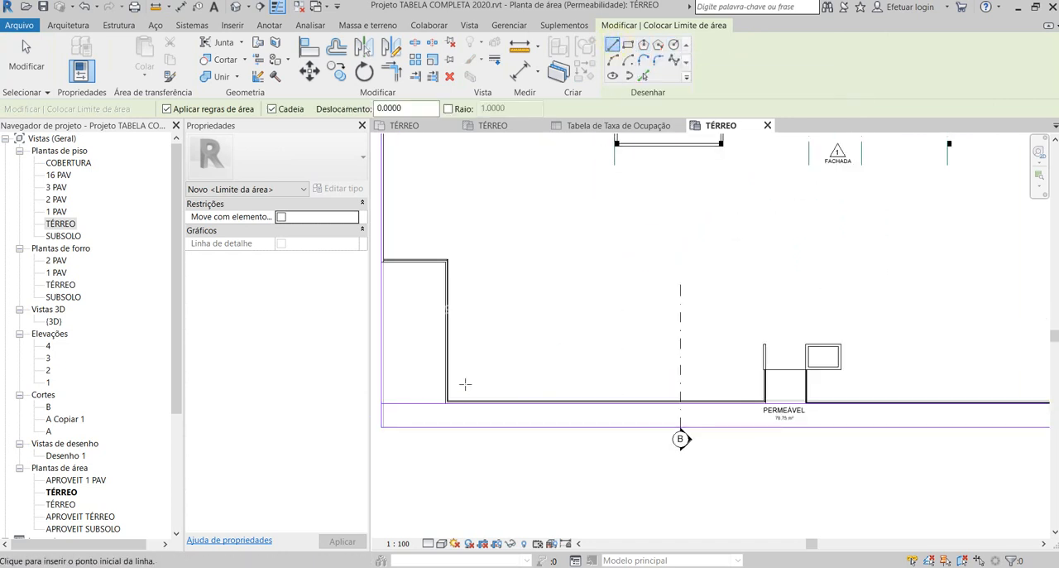
{"action": "scroll", "coordinate": [465, 390], "scroll_direction": "up", "scroll_amount": 3}
{"action": "left_click", "coordinate": [442, 355]}
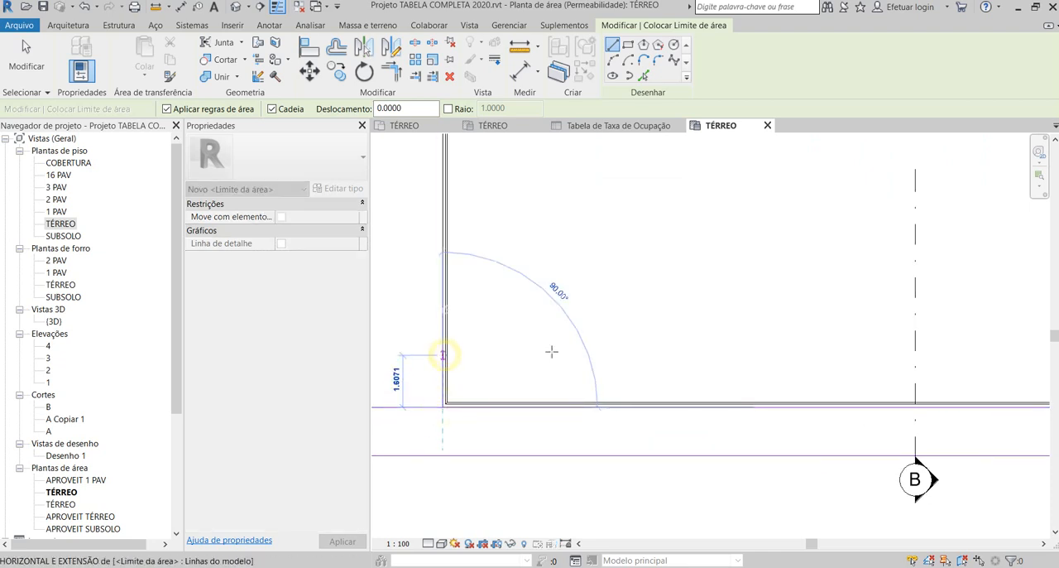
{"action": "scroll", "coordinate": [808, 361], "scroll_direction": "down", "scroll_amount": 2}
{"action": "scroll", "coordinate": [919, 357], "scroll_direction": "up", "scroll_amount": 3}
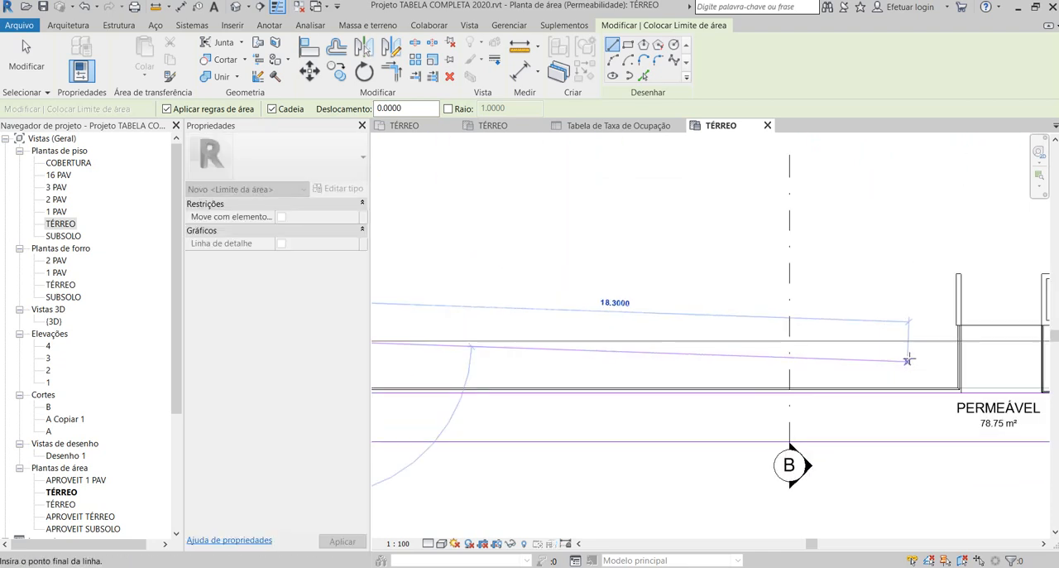
{"action": "scroll", "coordinate": [955, 340], "scroll_direction": "up", "scroll_amount": 4}
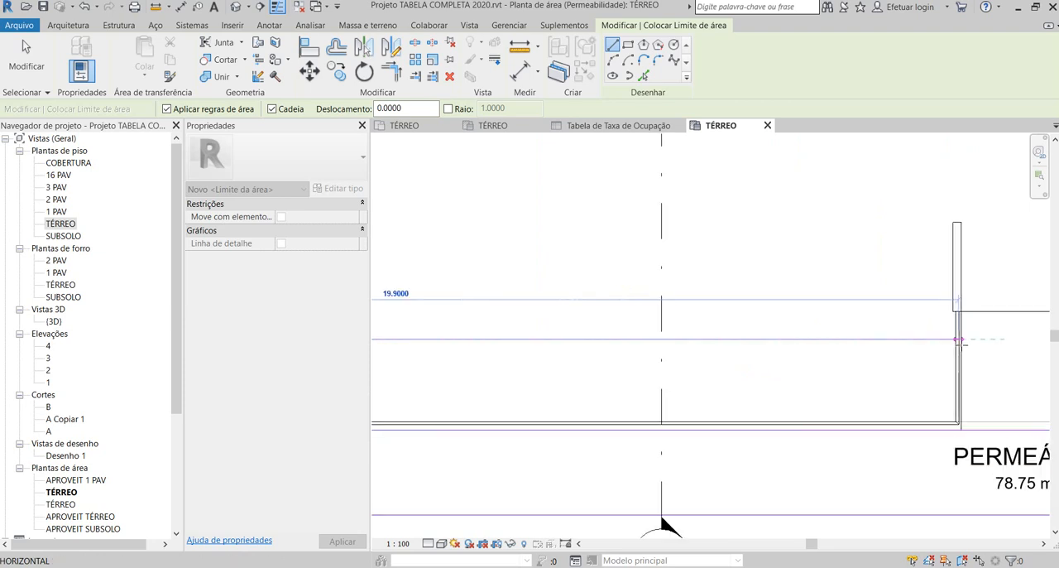
{"action": "scroll", "coordinate": [965, 336], "scroll_direction": "up", "scroll_amount": 2}
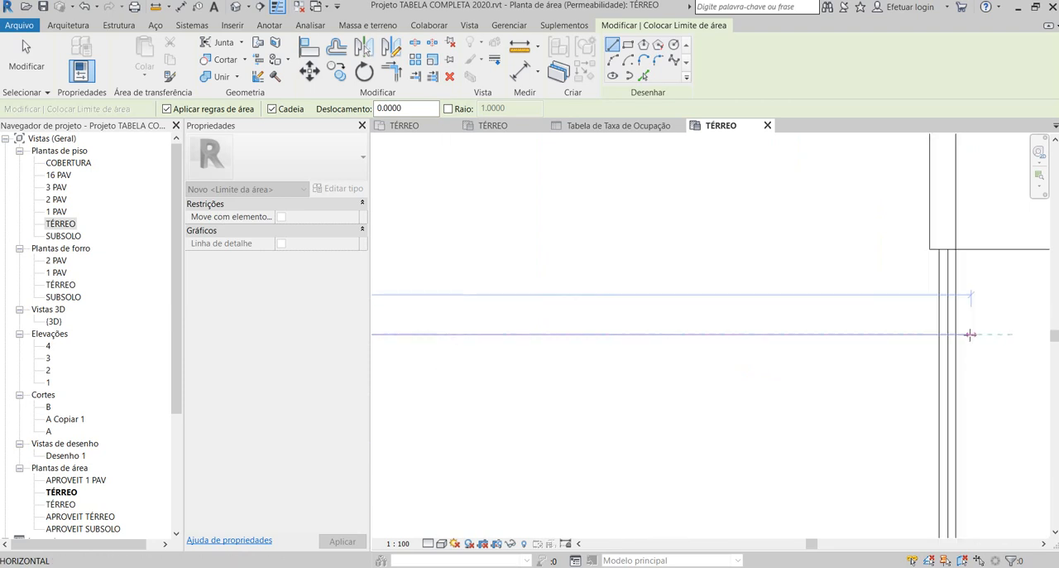
{"action": "left_click", "coordinate": [958, 333]}
- Close this strip at the entrance wall with a perpendicular boundary line reaching the front boundary line
{"action": "scroll", "coordinate": [957, 334], "scroll_direction": "down", "scroll_amount": 3}
{"action": "scroll", "coordinate": [957, 449], "scroll_direction": "up", "scroll_amount": 2}
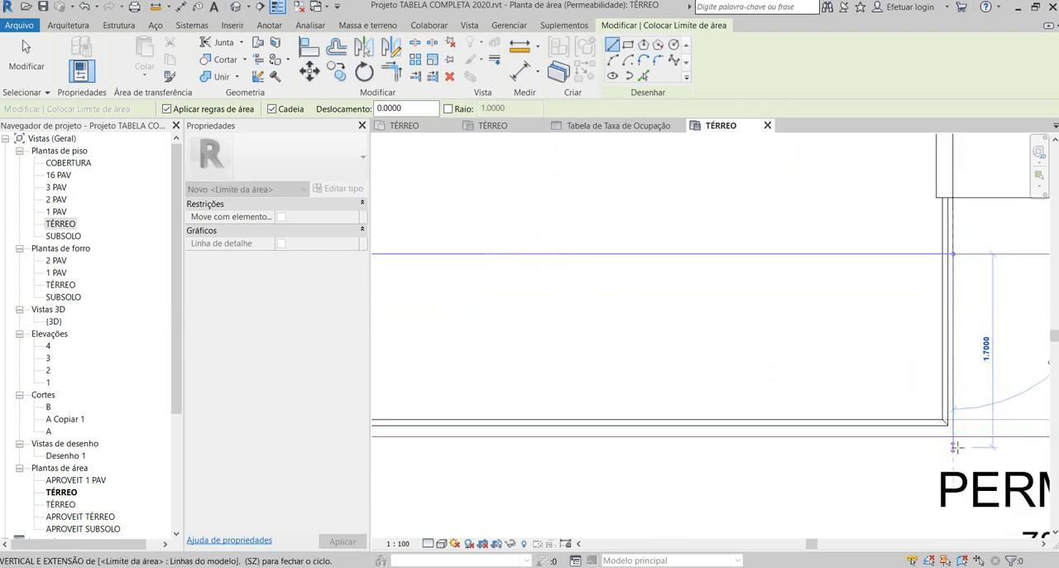
{"action": "left_click", "coordinate": [954, 435]}
{"action": "scroll", "coordinate": [954, 435], "scroll_direction": "down", "scroll_amount": 6}
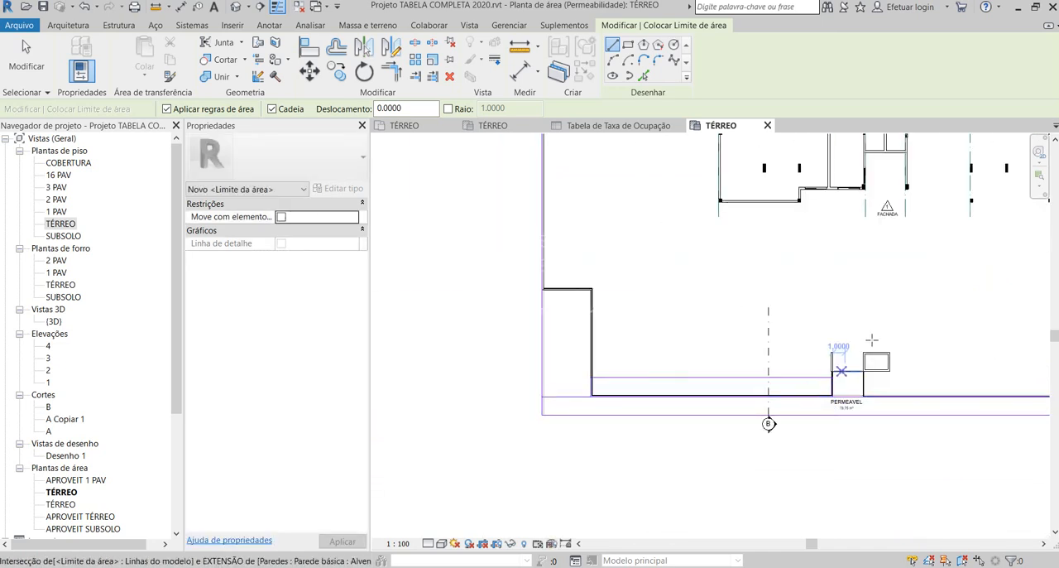
- Draw a horizontal area boundary about 26.02 m long from the far side of the entrance structure to the plot's side boundary
{"action": "scroll", "coordinate": [654, 414], "scroll_direction": "down", "scroll_amount": 3}
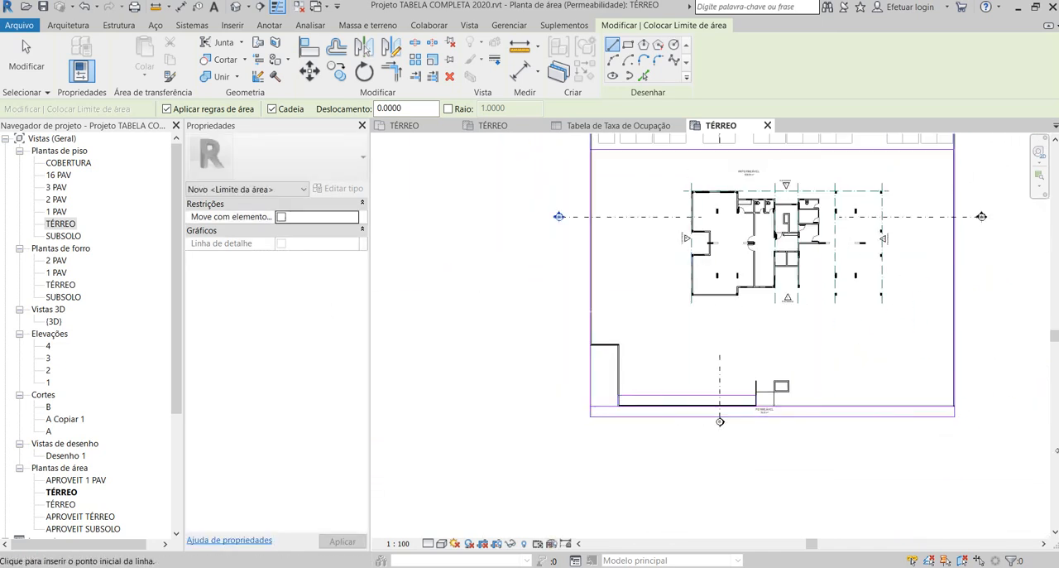
{"action": "scroll", "coordinate": [549, 416], "scroll_direction": "up", "scroll_amount": 5}
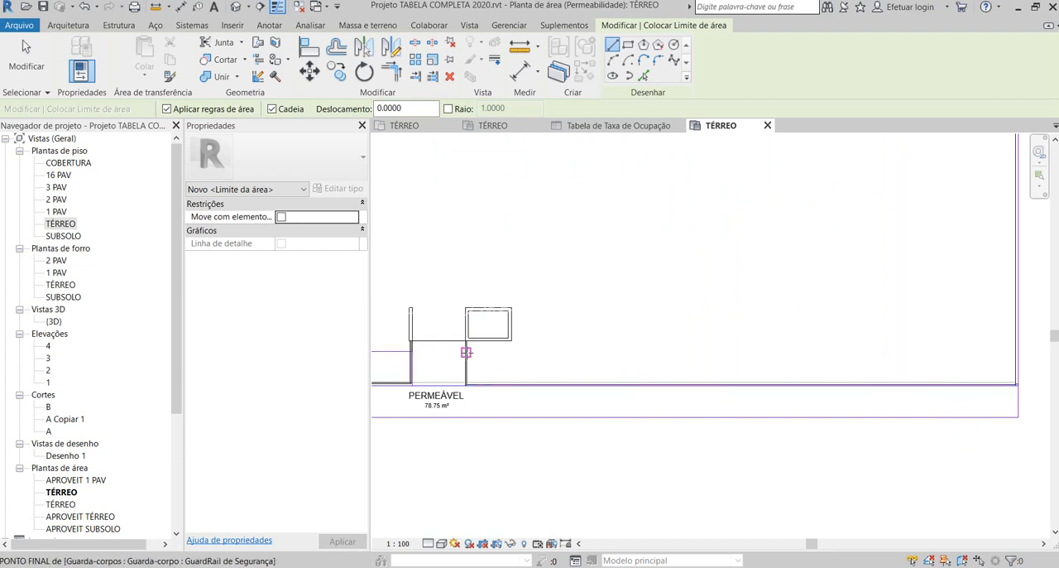
{"action": "left_click", "coordinate": [466, 352]}
{"action": "left_click", "coordinate": [1018, 352]}
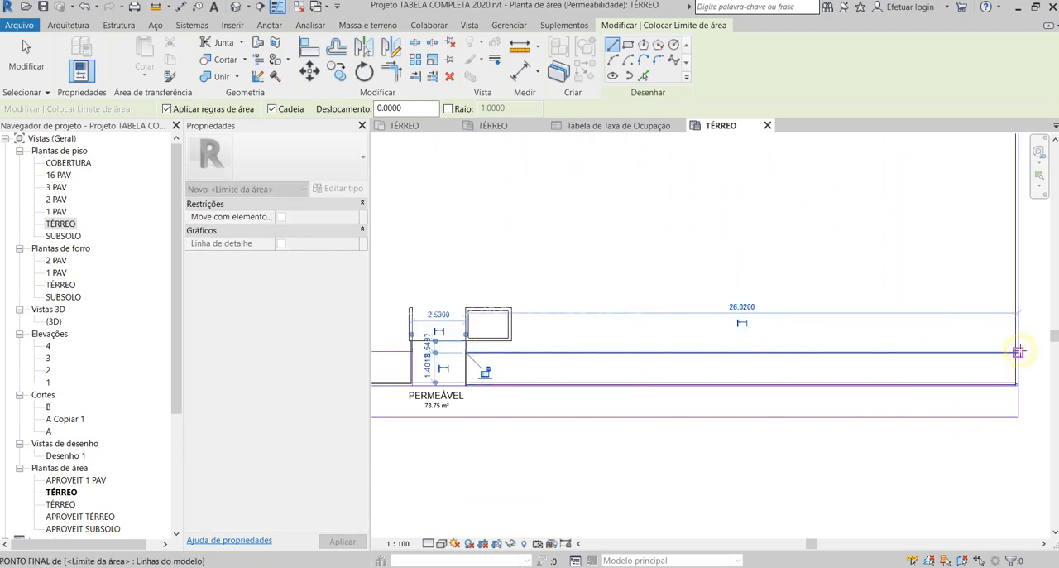
- Draw a perpendicular boundary line from this line's entrance end to the front boundary line
{"action": "scroll", "coordinate": [460, 376], "scroll_direction": "up", "scroll_amount": 3}
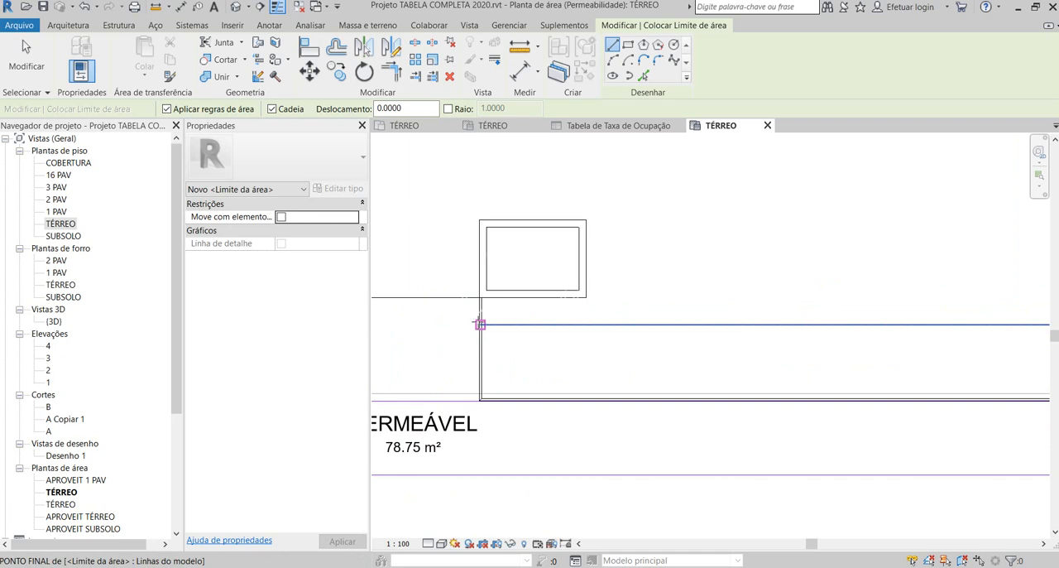
{"action": "scroll", "coordinate": [480, 323], "scroll_direction": "up", "scroll_amount": 2}
{"action": "left_click", "coordinate": [490, 320]}
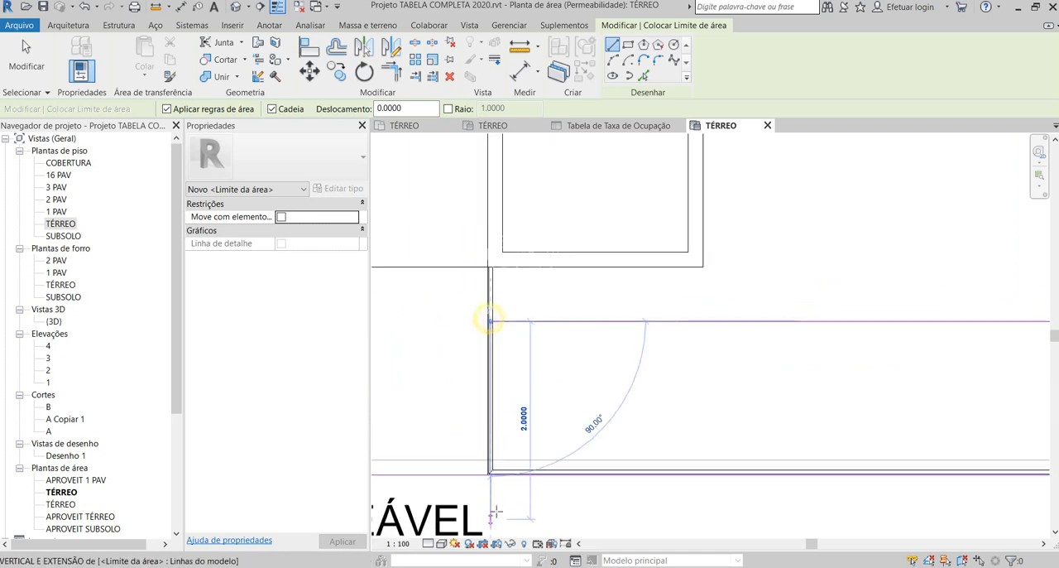
{"action": "scroll", "coordinate": [490, 447], "scroll_direction": "up", "scroll_amount": 2}
{"action": "left_click", "coordinate": [485, 444]}
{"action": "key", "text": "Escape"}
{"action": "key", "text": "Escape"}
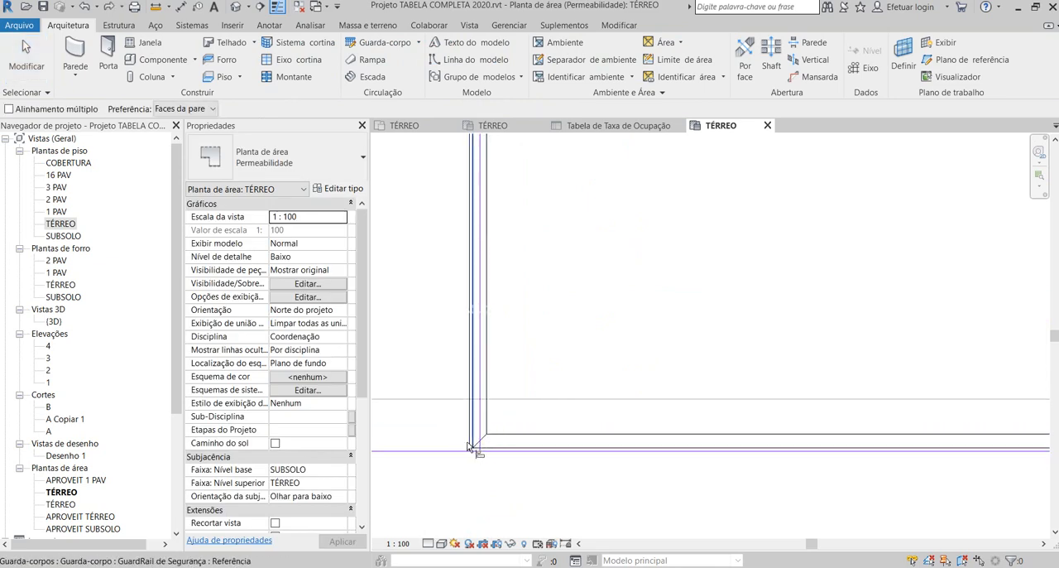
- Align the short perpendicular boundary beside the entrance with the outer edge of the wall and guardrail
{"action": "key", "text": "Escape"}
{"action": "scroll", "coordinate": [467, 442], "scroll_direction": "up", "scroll_amount": 1}
{"action": "key", "text": "a"}
{"action": "key", "text": "l"}
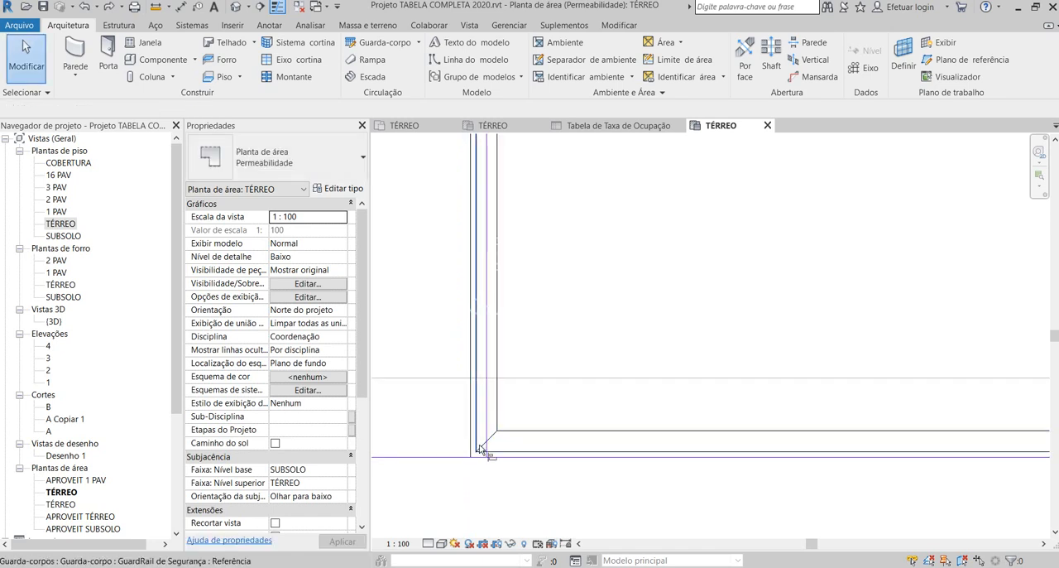
{"action": "left_click", "coordinate": [471, 442]}
{"action": "left_click", "coordinate": [485, 433]}
{"action": "scroll", "coordinate": [489, 514], "scroll_direction": "down", "scroll_amount": 3}
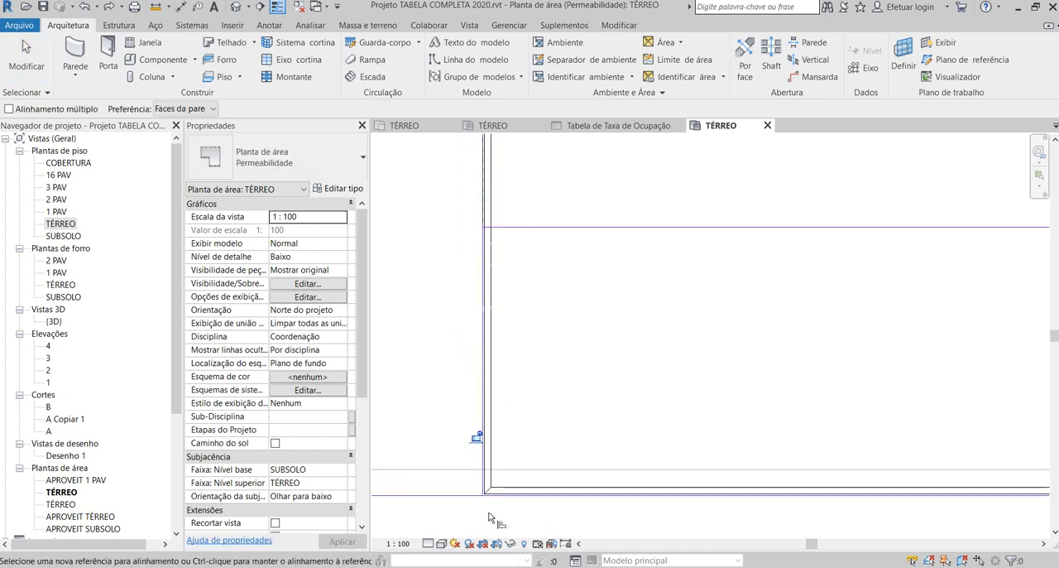
{"action": "scroll", "coordinate": [476, 344], "scroll_direction": "up", "scroll_amount": 5}
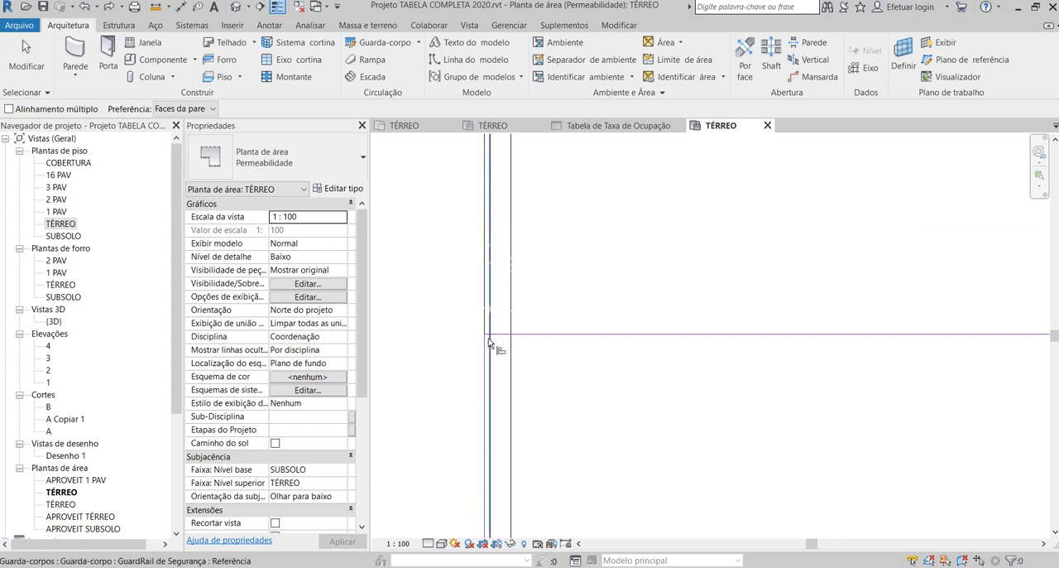
{"action": "key", "text": "Escape"}
{"action": "key", "text": "Escape"}
{"action": "left_click", "coordinate": [485, 352]}
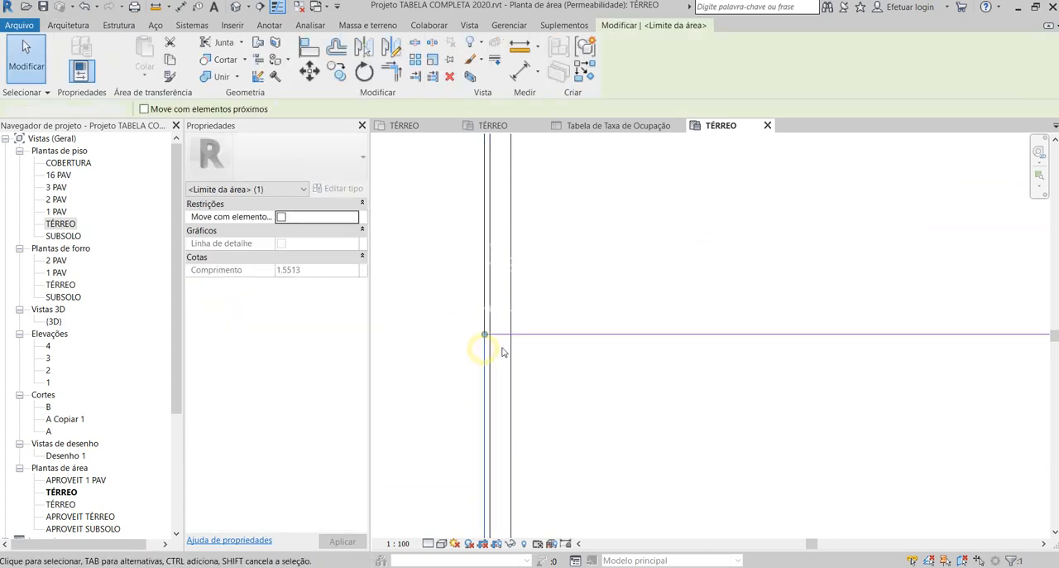
{"action": "key", "text": "Escape"}
- Place an area with a horizontal tag in each of the two strips inside the front wall
{"action": "scroll", "coordinate": [579, 340], "scroll_direction": "down", "scroll_amount": 10}
{"action": "scroll", "coordinate": [579, 447], "scroll_direction": "down", "scroll_amount": 3}
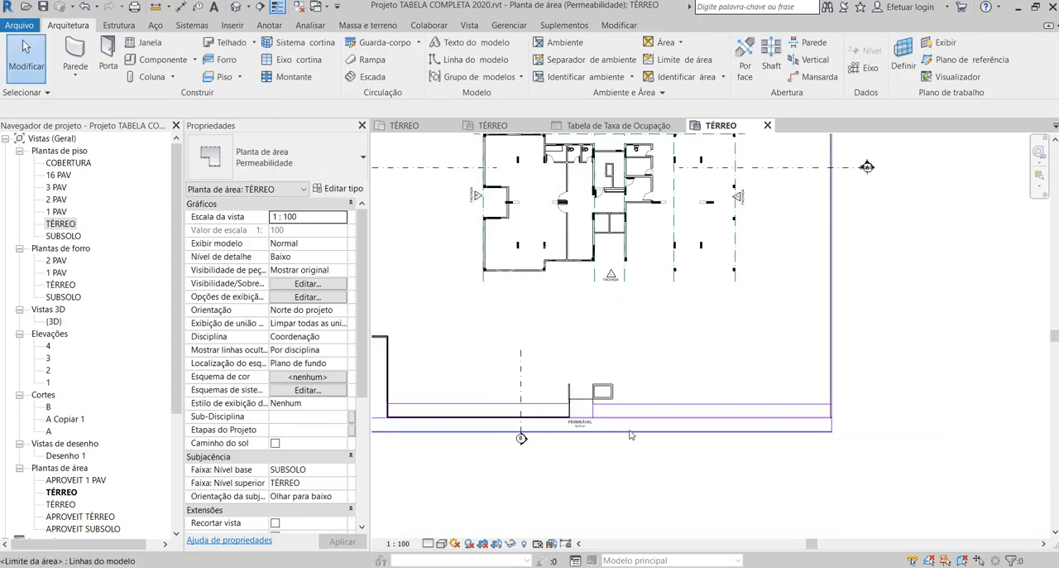
{"action": "left_click", "coordinate": [669, 76]}
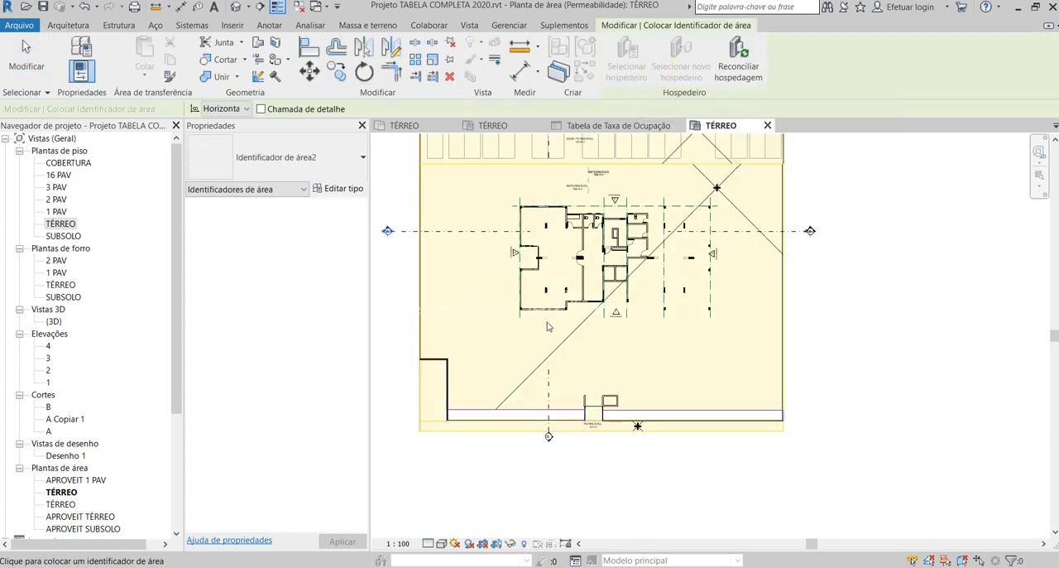
{"action": "key", "text": "Escape"}
{"action": "left_click", "coordinate": [669, 42]}
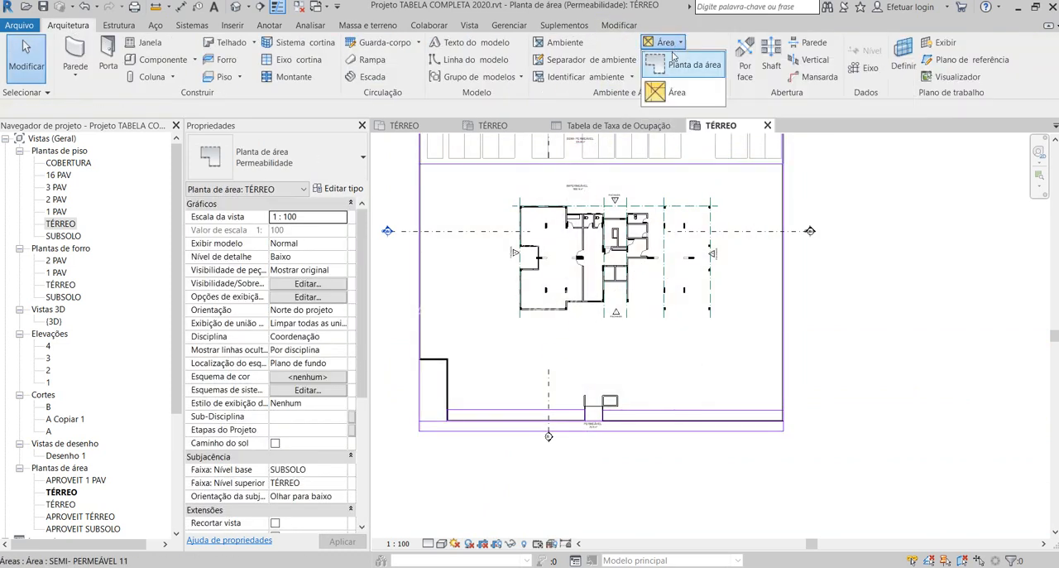
{"action": "left_click", "coordinate": [666, 92]}
{"action": "scroll", "coordinate": [549, 435], "scroll_direction": "up", "scroll_amount": 2}
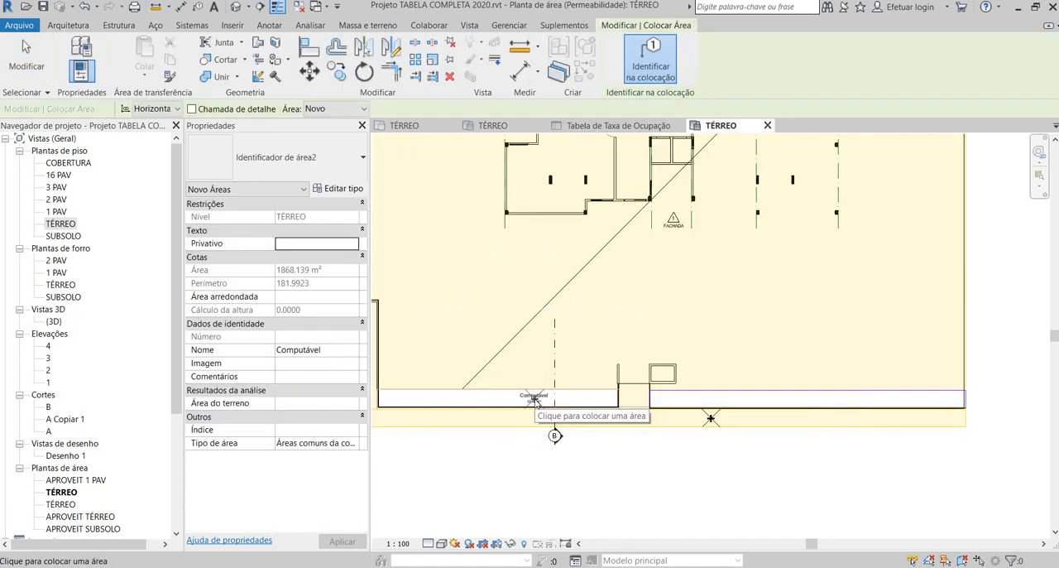
{"action": "scroll", "coordinate": [534, 400], "scroll_direction": "up", "scroll_amount": 2}
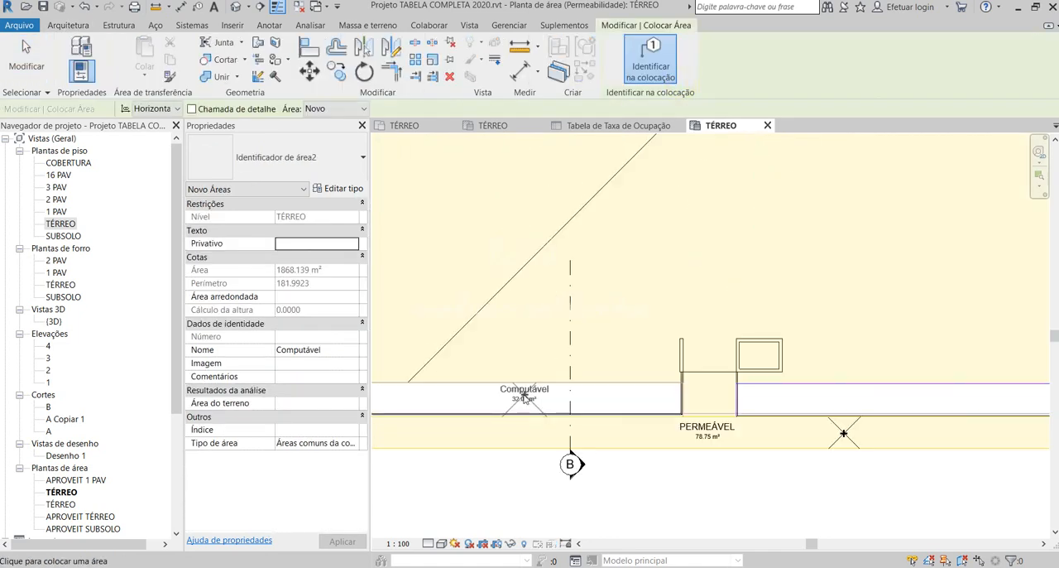
{"action": "left_click", "coordinate": [877, 403]}
{"action": "scroll", "coordinate": [861, 403], "scroll_direction": "down", "scroll_amount": 1}
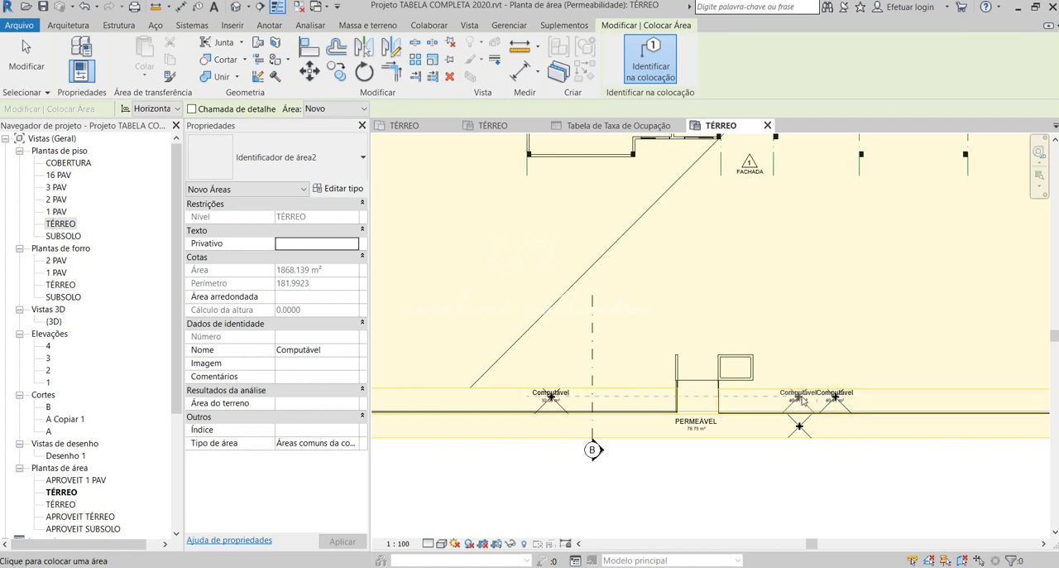
{"action": "scroll", "coordinate": [801, 402], "scroll_direction": "down", "scroll_amount": 2}
{"action": "key", "text": "Escape"}
{"action": "key", "text": "Escape"}
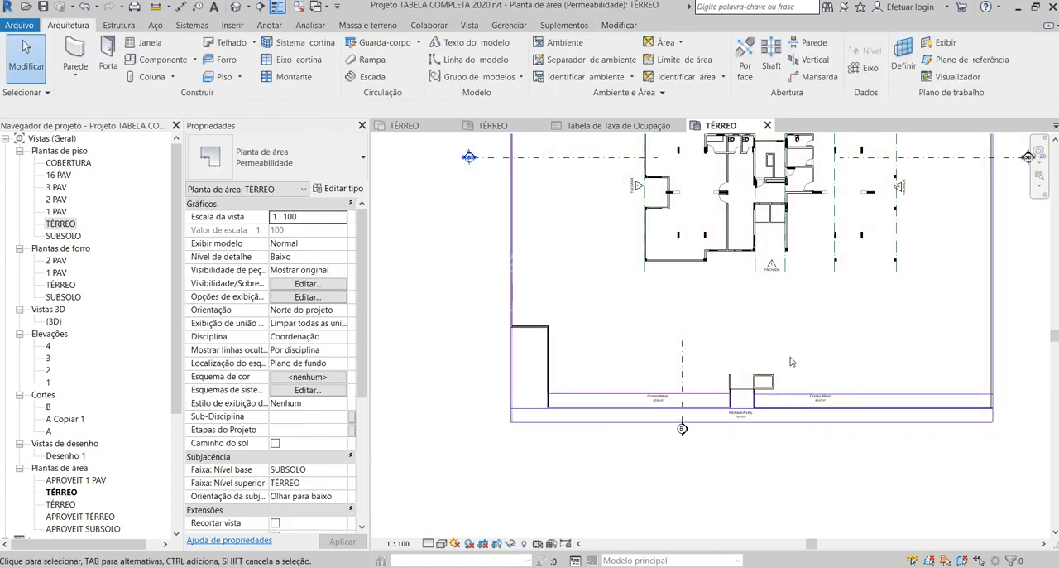
- Rename the area in the strip beyond the entrance structure as PERMEÁVEL through its tag
{"action": "scroll", "coordinate": [727, 383], "scroll_direction": "up", "scroll_amount": 4}
{"action": "left_click", "coordinate": [694, 370]}
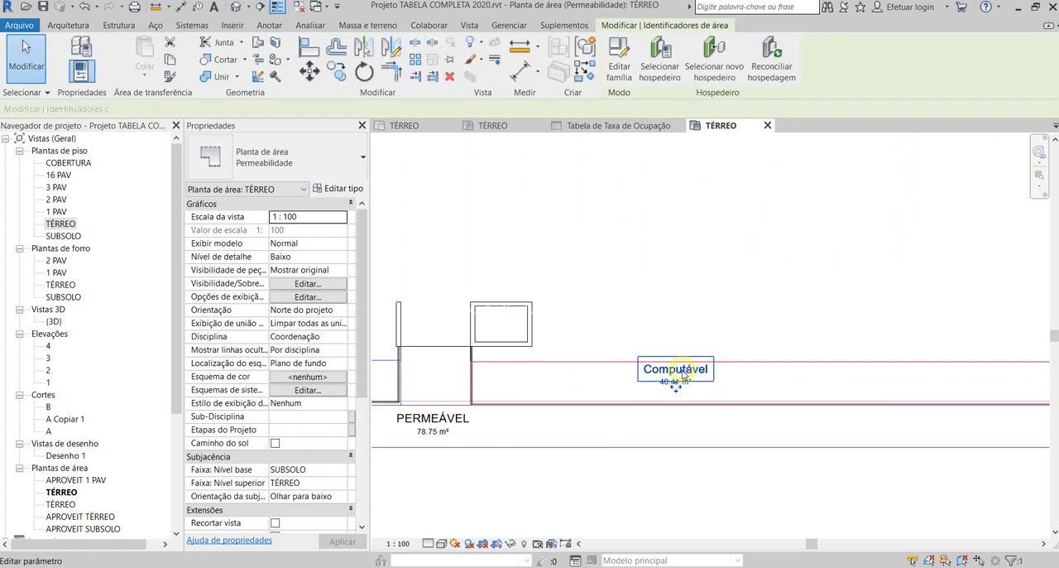
{"action": "left_click", "coordinate": [698, 369]}
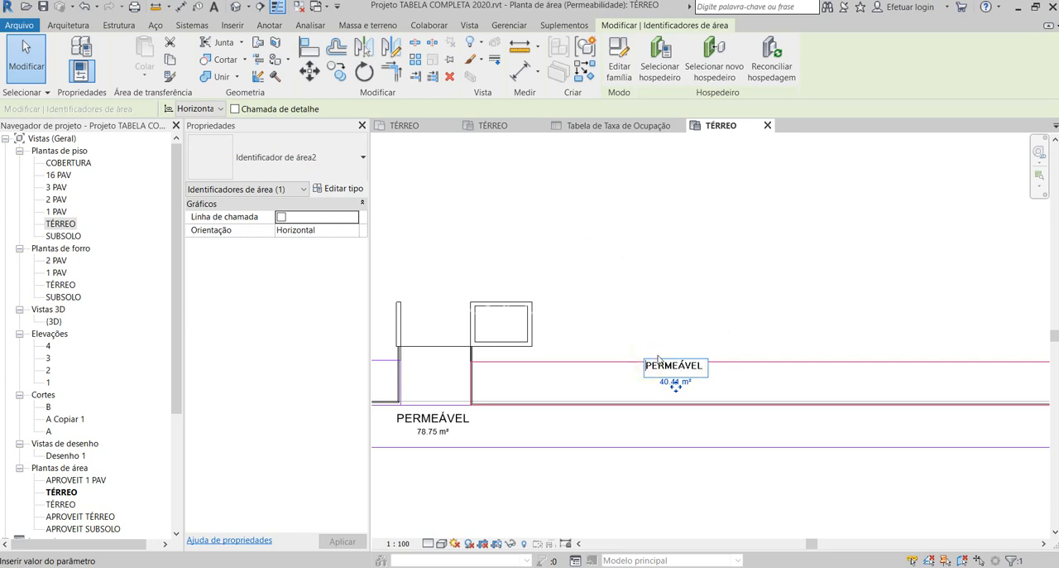
- Rename the area in the strip beside the stepped wall as PERMEÁVEL through its tag
{"action": "scroll", "coordinate": [568, 426], "scroll_direction": "down", "scroll_amount": 2}
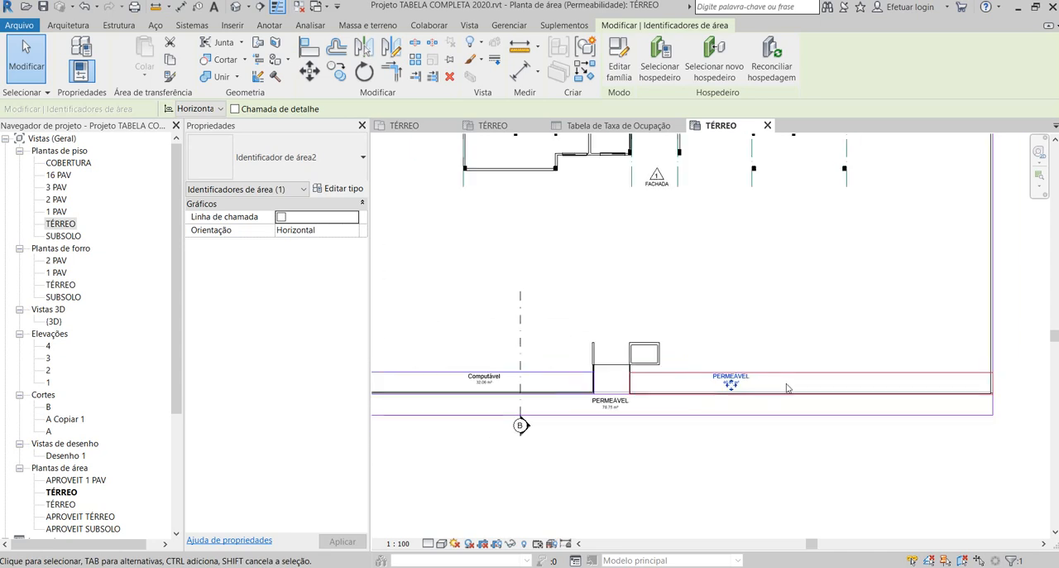
{"action": "scroll", "coordinate": [496, 406], "scroll_direction": "up", "scroll_amount": 3}
{"action": "left_click", "coordinate": [525, 364]}
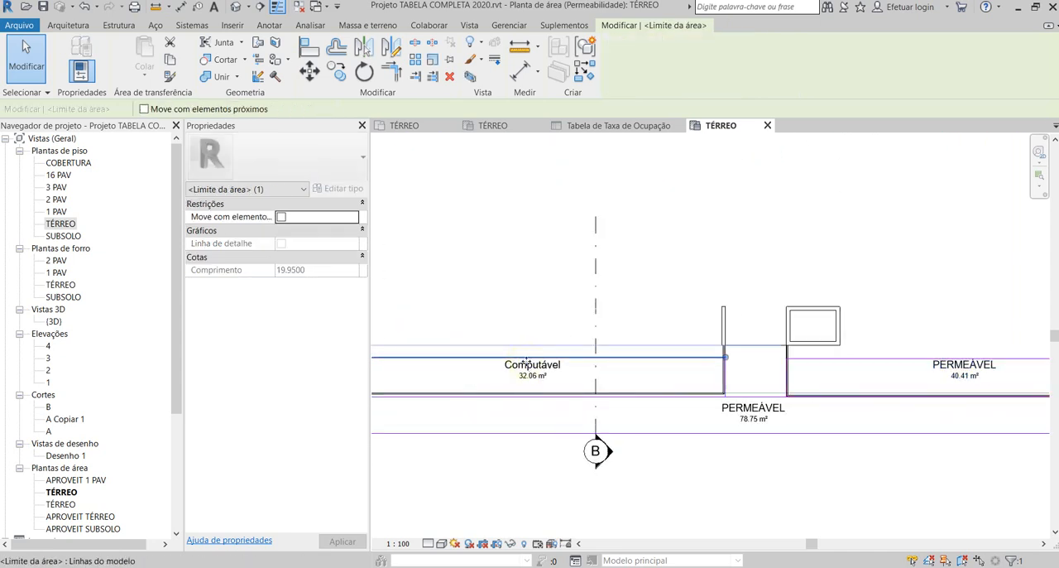
{"action": "key", "text": "Escape"}
{"action": "left_click", "coordinate": [542, 369]}
{"action": "left_click", "coordinate": [548, 369]}
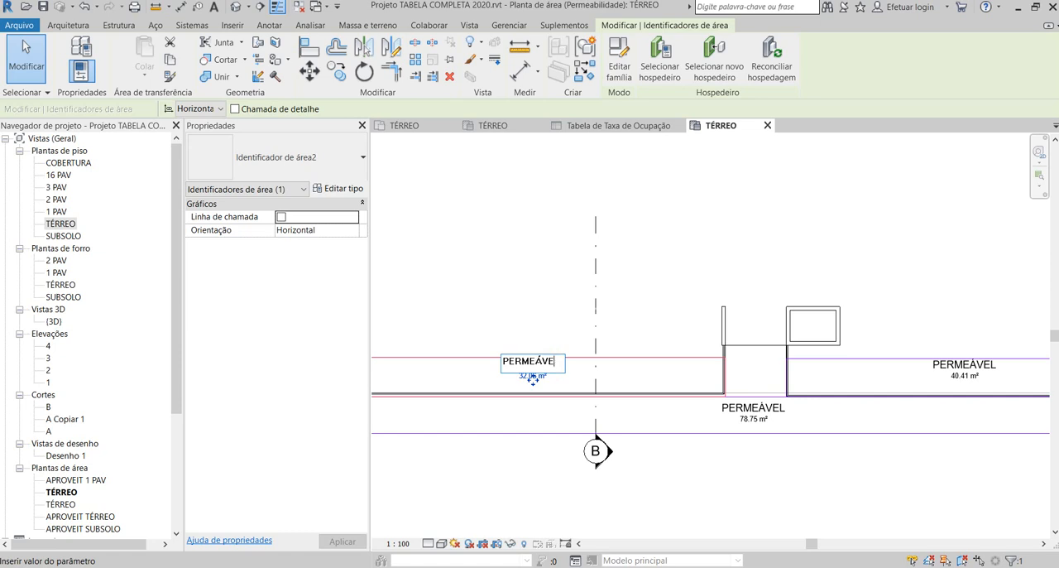
{"action": "left_click", "coordinate": [603, 378]}
- Rename the area in the outermost strip along the front boundary as SEMI-PERMEÁVEL through its tag
{"action": "left_click", "coordinate": [752, 407]}
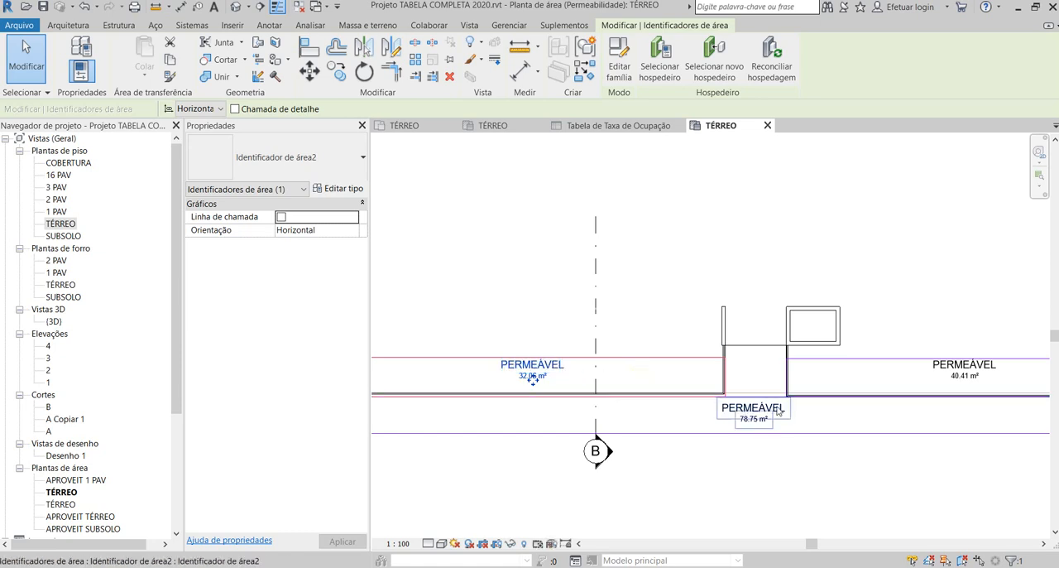
{"action": "left_click", "coordinate": [759, 403]}
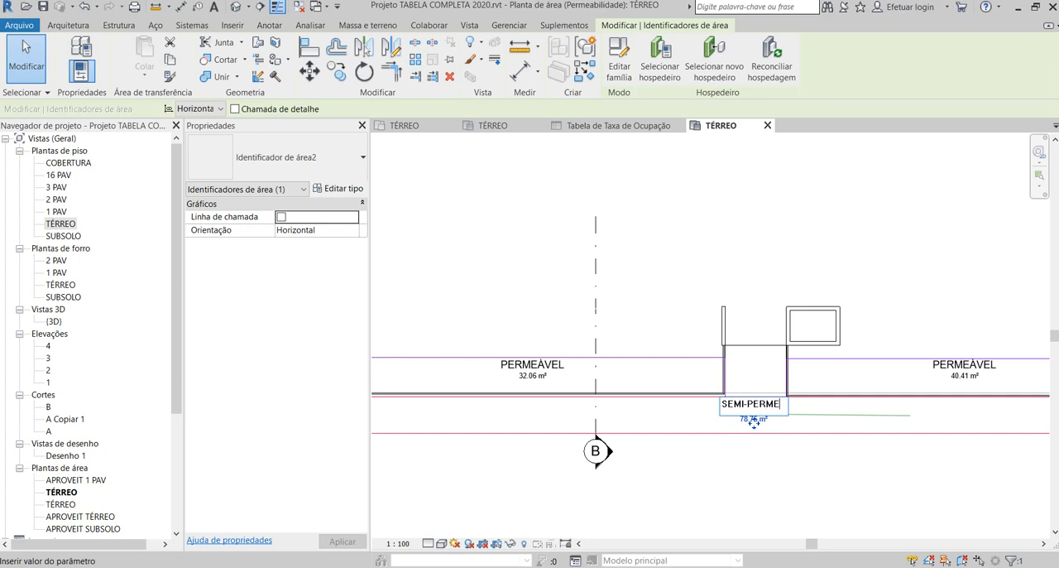
{"action": "type", "text": "SEMI-PERMEÁVEL"}
{"action": "left_click", "coordinate": [822, 459]}
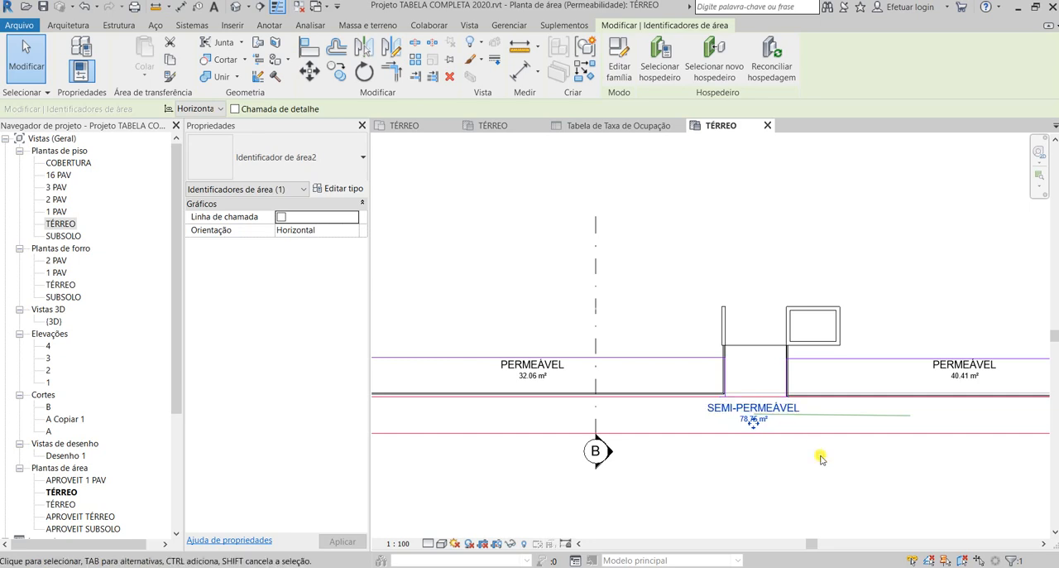
- Correct the parking area's name to SEMI-PERMEÁVEL through its tag, removing the space after the hyphen
{"action": "scroll", "coordinate": [671, 468], "scroll_direction": "down", "scroll_amount": 5}
{"action": "scroll", "coordinate": [708, 302], "scroll_direction": "up", "scroll_amount": 5}
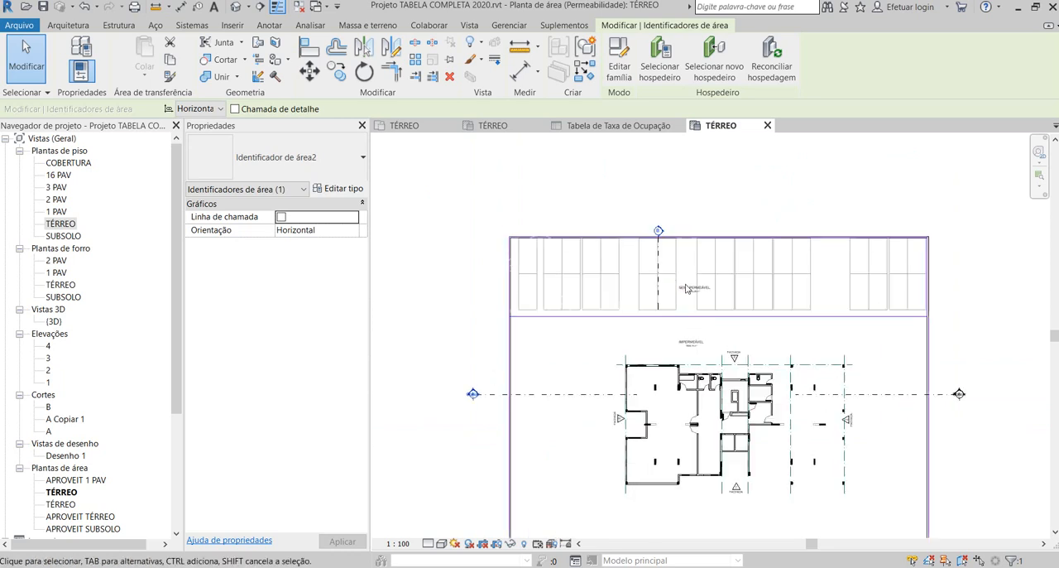
{"action": "scroll", "coordinate": [708, 302], "scroll_direction": "up", "scroll_amount": 2}
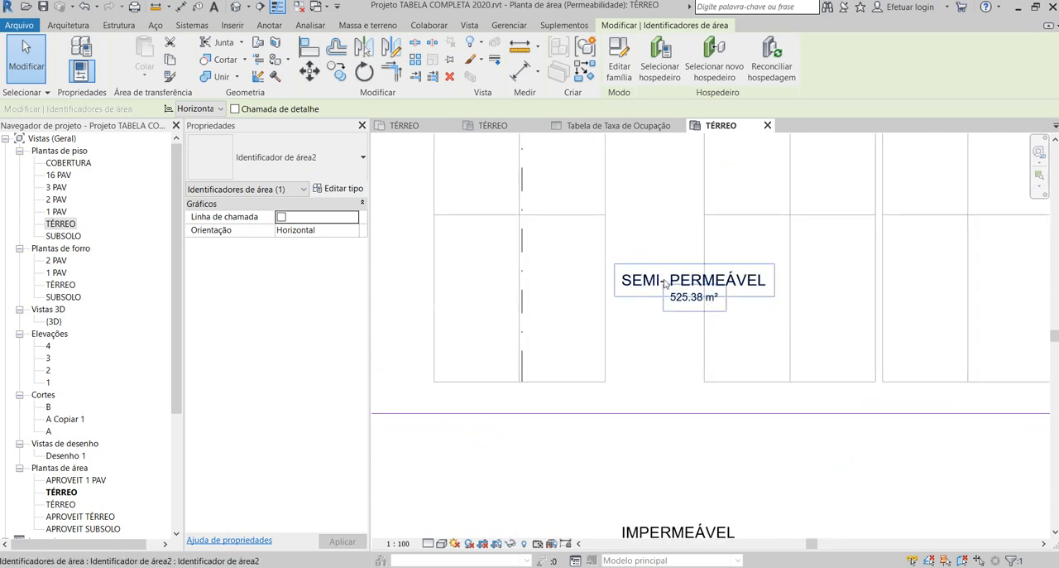
{"action": "left_click", "coordinate": [674, 282]}
{"action": "left_click", "coordinate": [675, 280]}
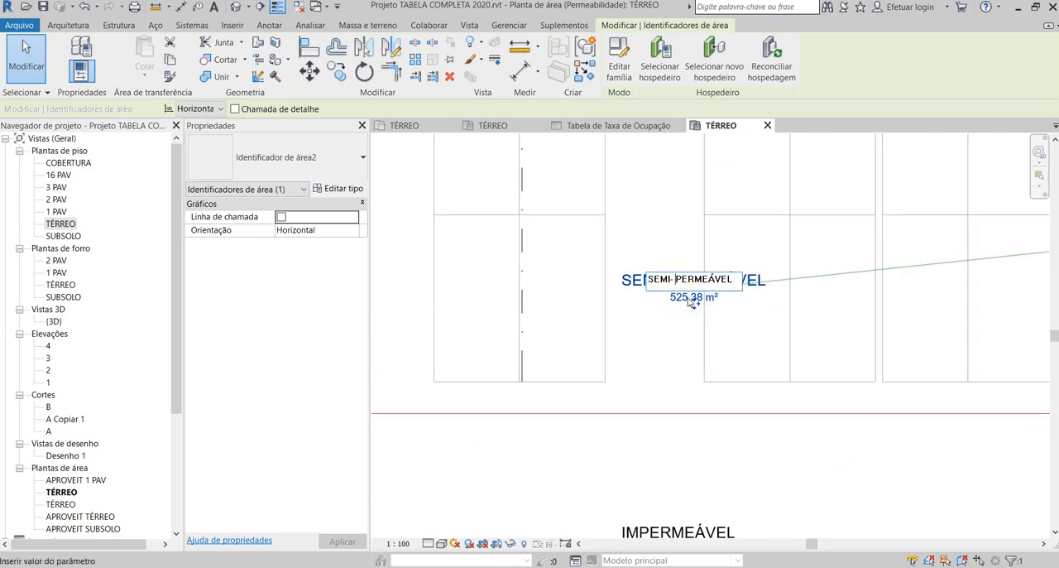
{"action": "left_click", "coordinate": [669, 343]}
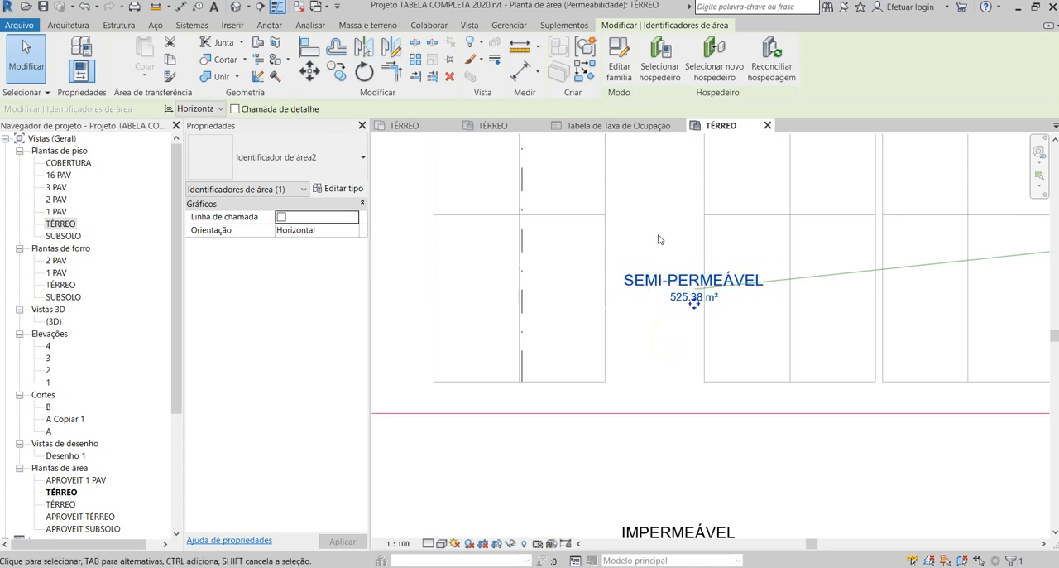
- Examine the names and boundaries of the tagged areas along the front, in the parking zone and around the building
{"action": "scroll", "coordinate": [659, 240], "scroll_direction": "down", "scroll_amount": 5}
{"action": "scroll", "coordinate": [650, 445], "scroll_direction": "up", "scroll_amount": 7}
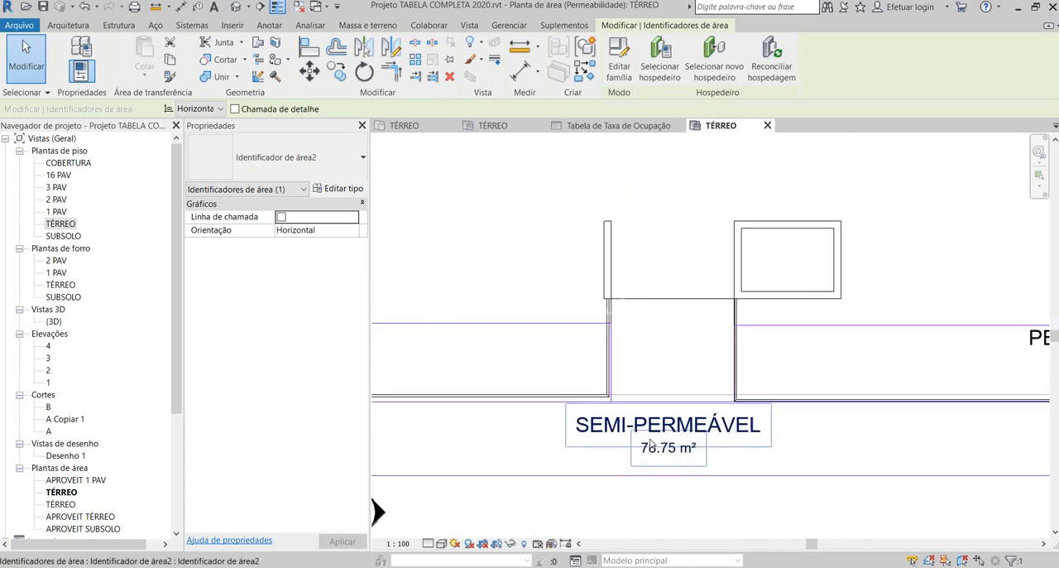
{"action": "scroll", "coordinate": [750, 466], "scroll_direction": "down", "scroll_amount": 4}
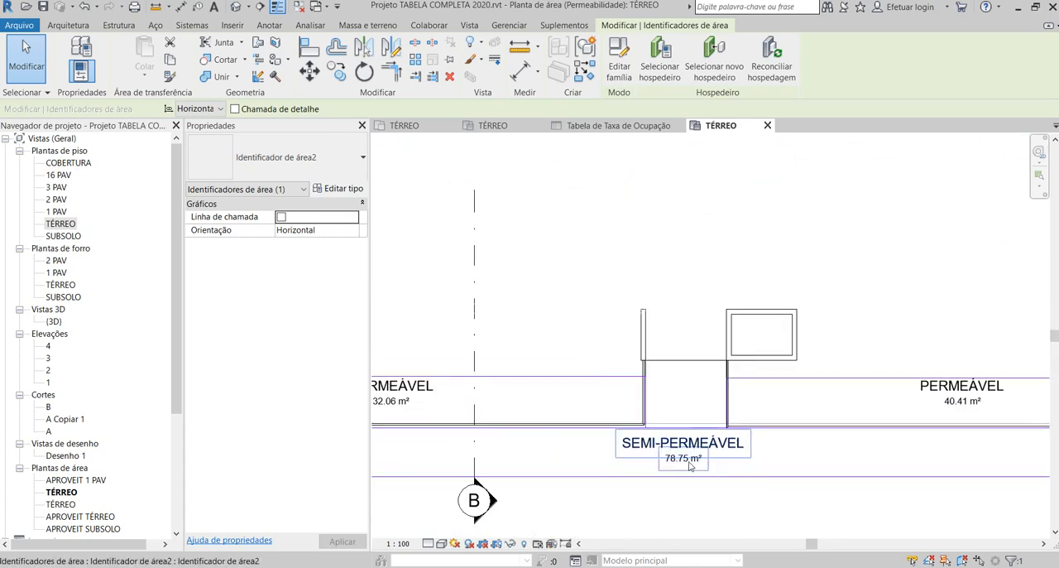
{"action": "scroll", "coordinate": [686, 467], "scroll_direction": "down", "scroll_amount": 4}
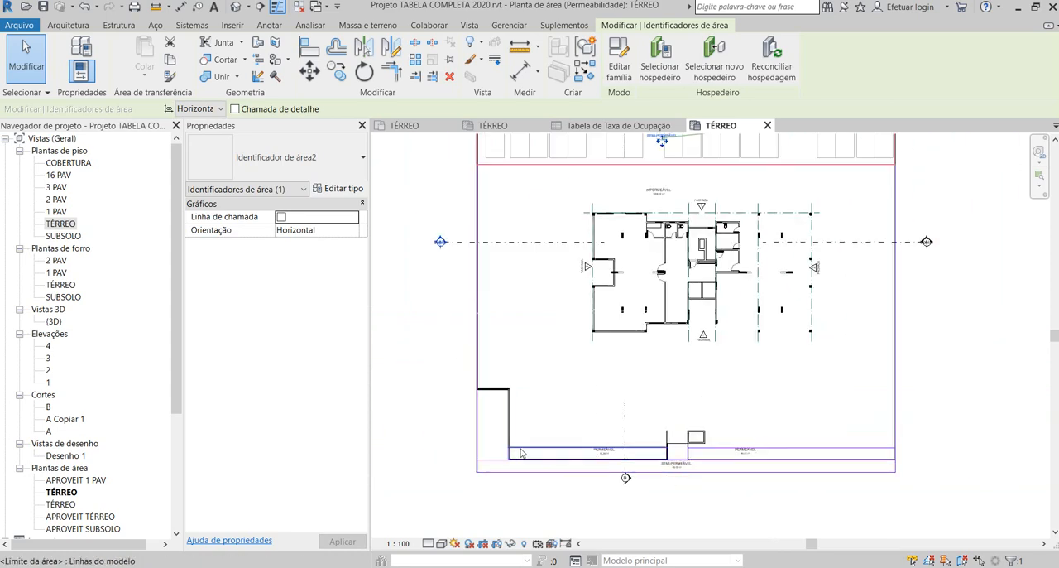
{"action": "scroll", "coordinate": [684, 482], "scroll_direction": "up", "scroll_amount": 2}
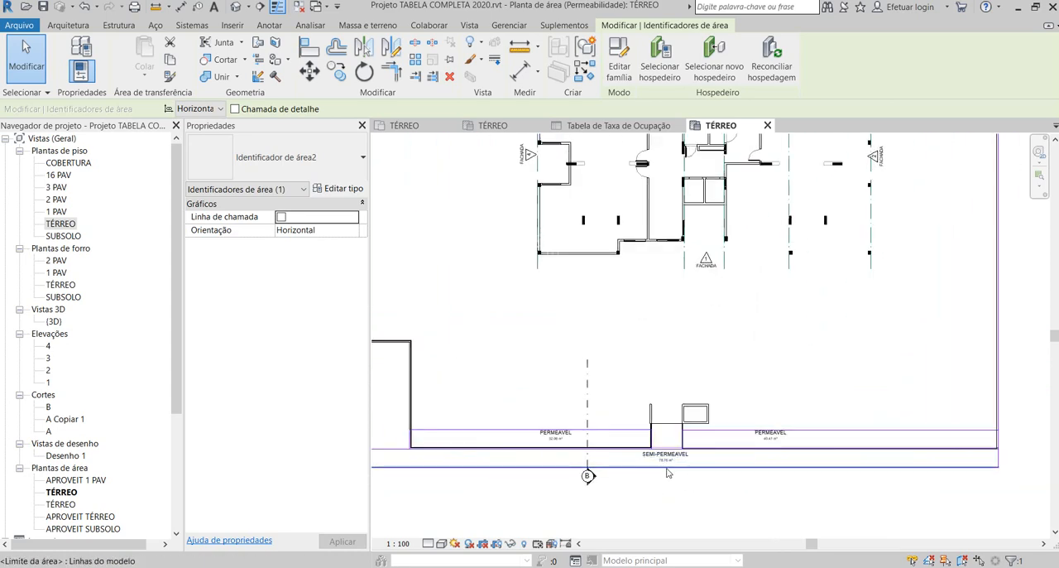
{"action": "scroll", "coordinate": [662, 463], "scroll_direction": "down", "scroll_amount": 4}
{"action": "scroll", "coordinate": [658, 260], "scroll_direction": "up", "scroll_amount": 2}
{"action": "scroll", "coordinate": [658, 260], "scroll_direction": "up", "scroll_amount": 2}
{"action": "scroll", "coordinate": [654, 256], "scroll_direction": "down", "scroll_amount": 3}
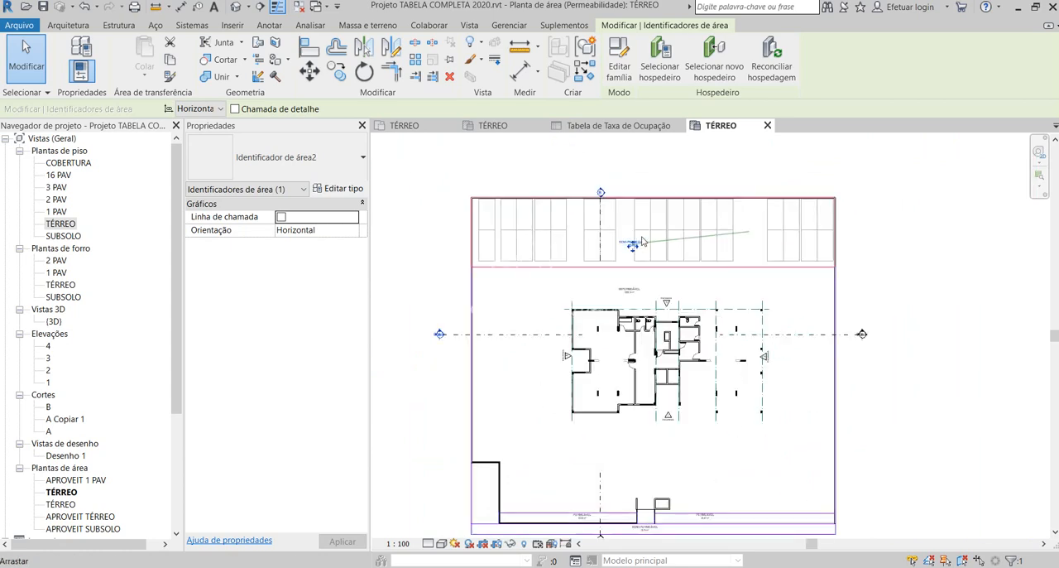
{"action": "scroll", "coordinate": [662, 315], "scroll_direction": "up", "scroll_amount": 2}
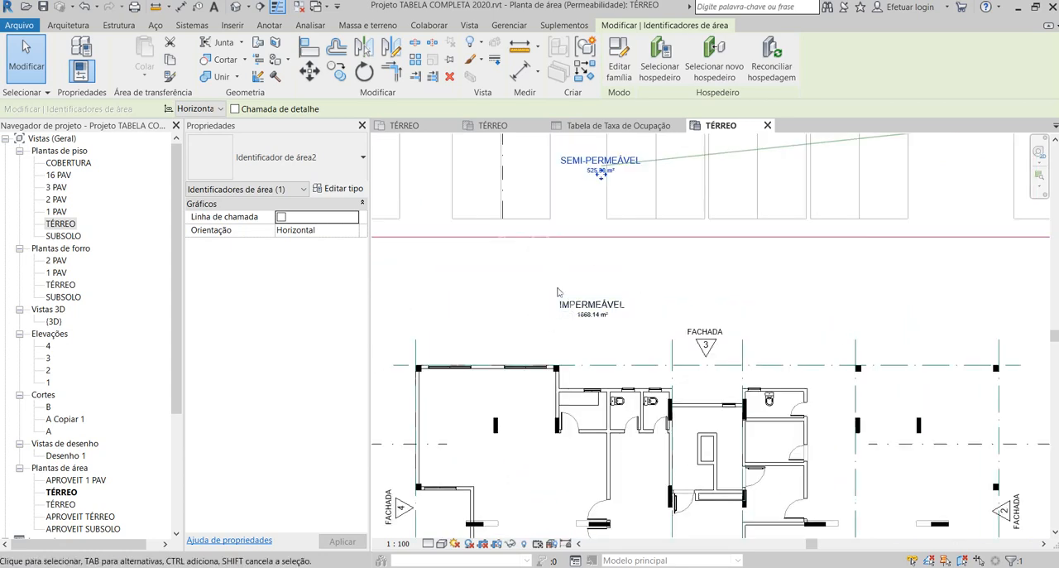
{"action": "scroll", "coordinate": [687, 276], "scroll_direction": "down", "scroll_amount": 3}
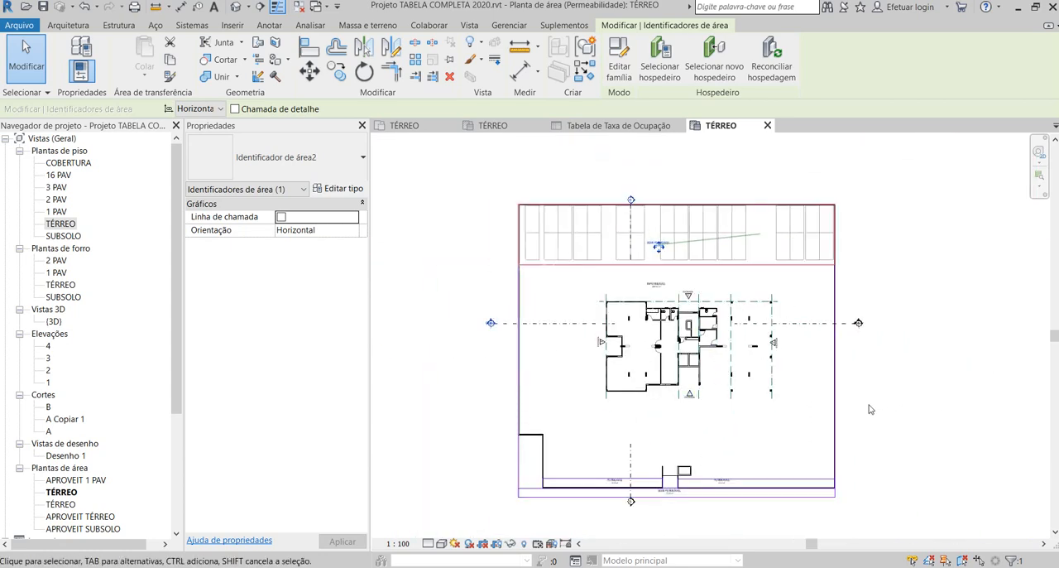
- Place a colour fill legend beside the site plan, using space type Áreas (Permeabilidade) and colour scheme Esquema 1
{"action": "left_click", "coordinate": [895, 280]}
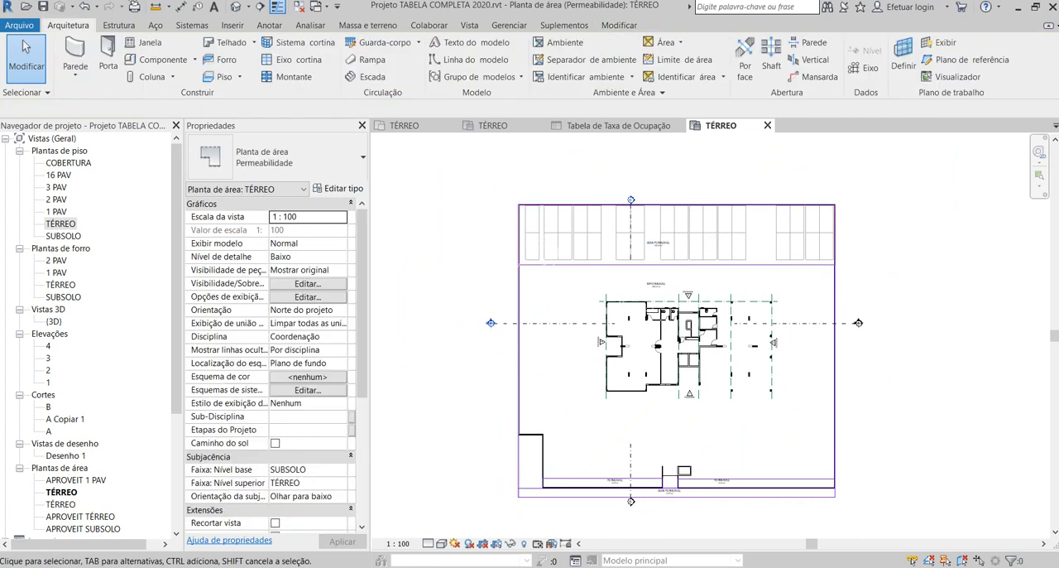
{"action": "left_click", "coordinate": [263, 26]}
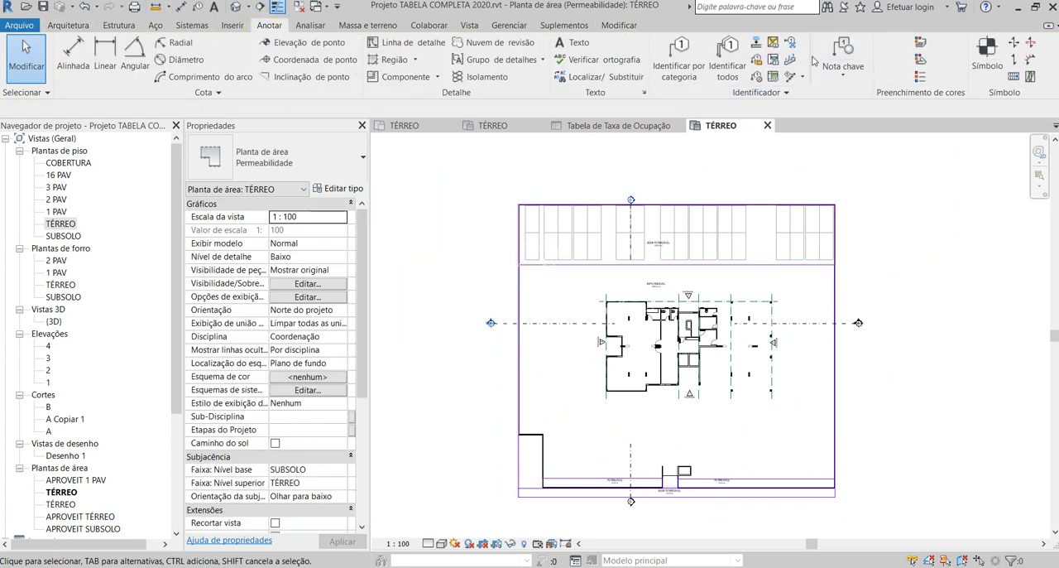
{"action": "left_click", "coordinate": [920, 77]}
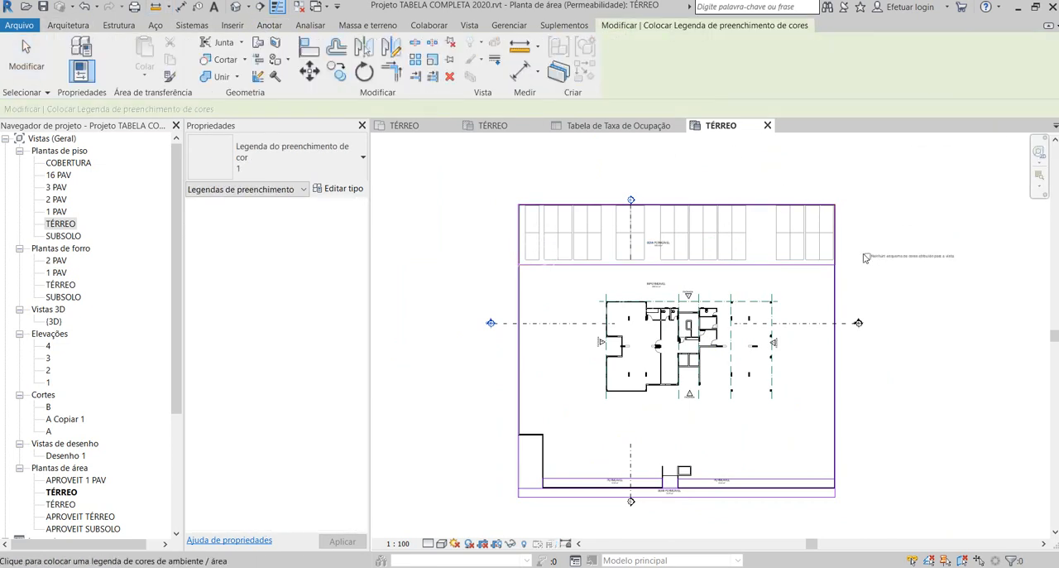
{"action": "left_click", "coordinate": [866, 257]}
{"action": "left_click", "coordinate": [529, 286]}
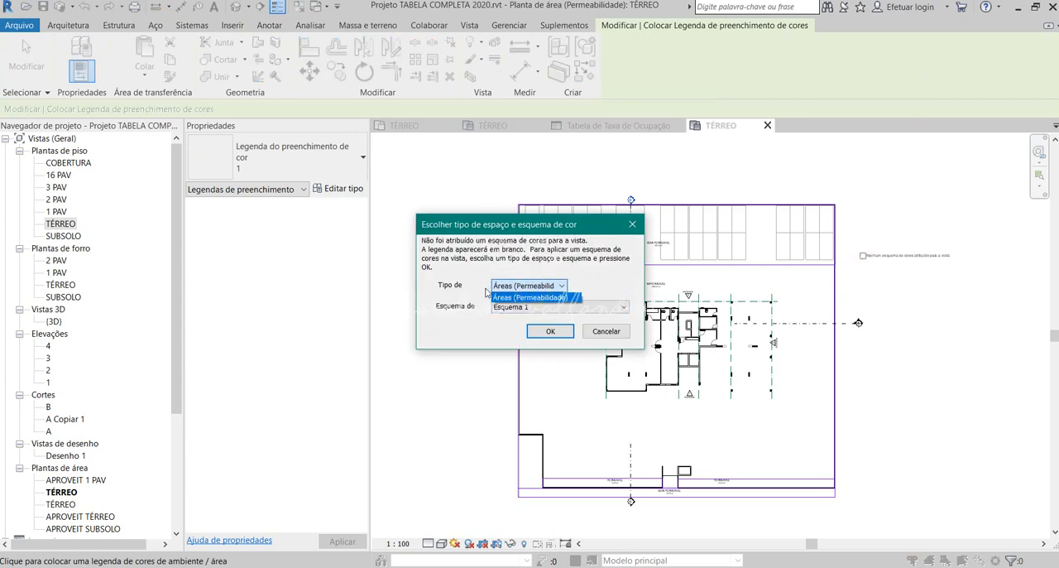
{"action": "left_click", "coordinate": [548, 331]}
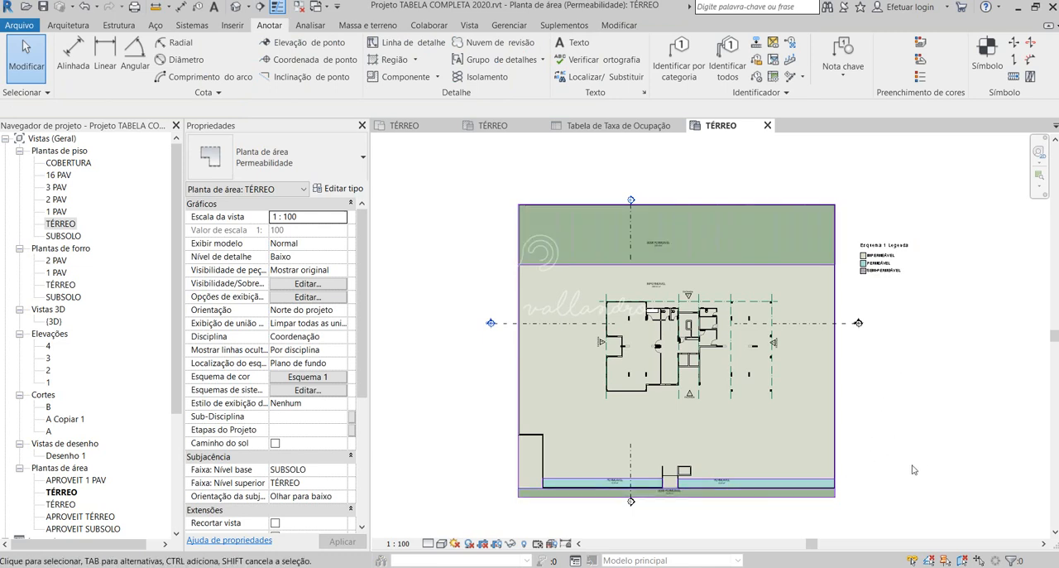
- Open the colour scheme of the legend beside the site plan for editing
{"action": "scroll", "coordinate": [911, 496], "scroll_direction": "up", "scroll_amount": 1}
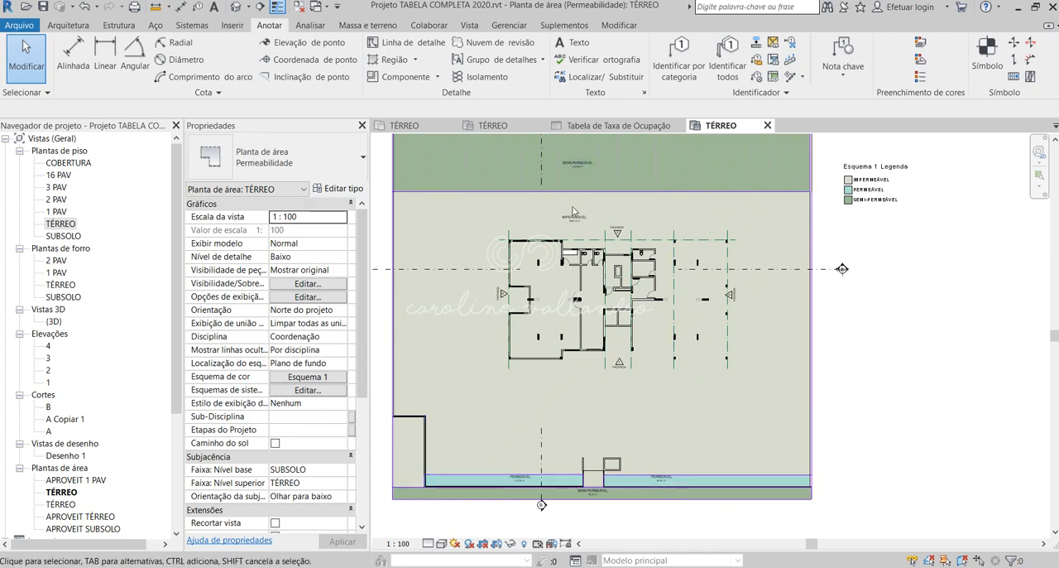
{"action": "scroll", "coordinate": [574, 211], "scroll_direction": "up", "scroll_amount": 2}
{"action": "scroll", "coordinate": [580, 217], "scroll_direction": "down", "scroll_amount": 3}
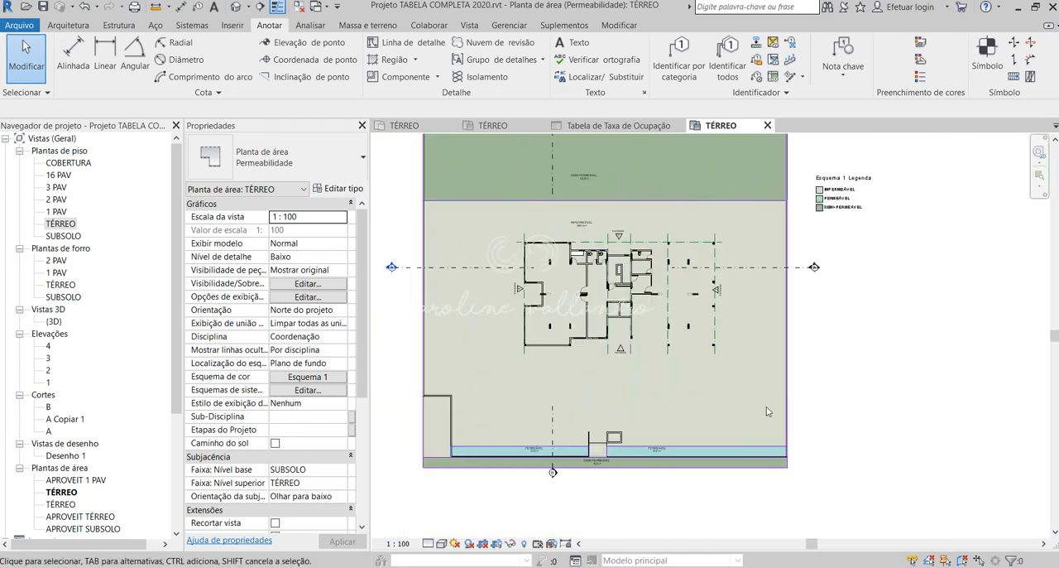
{"action": "left_click", "coordinate": [844, 197]}
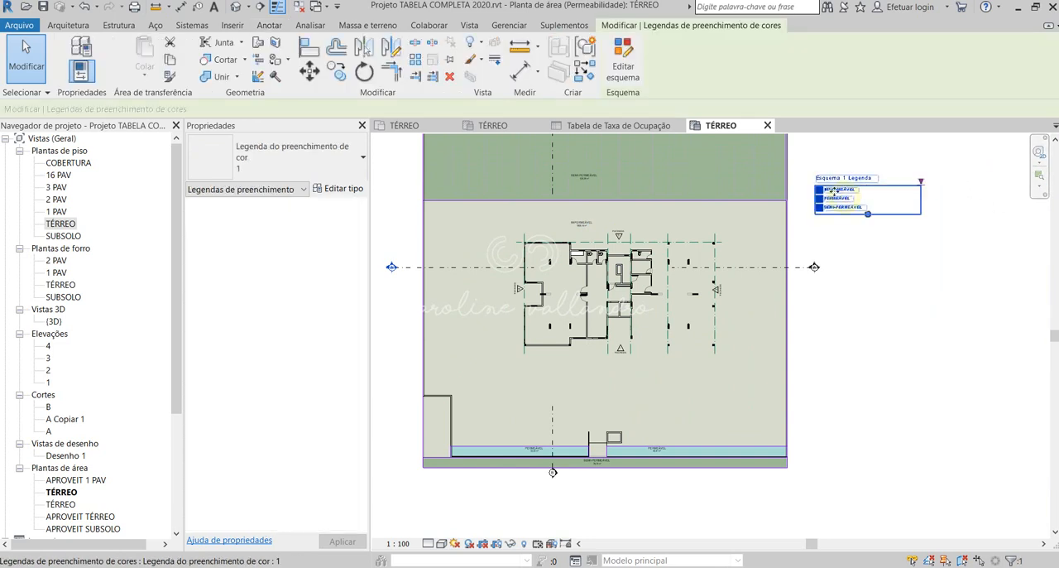
{"action": "left_click", "coordinate": [629, 56]}
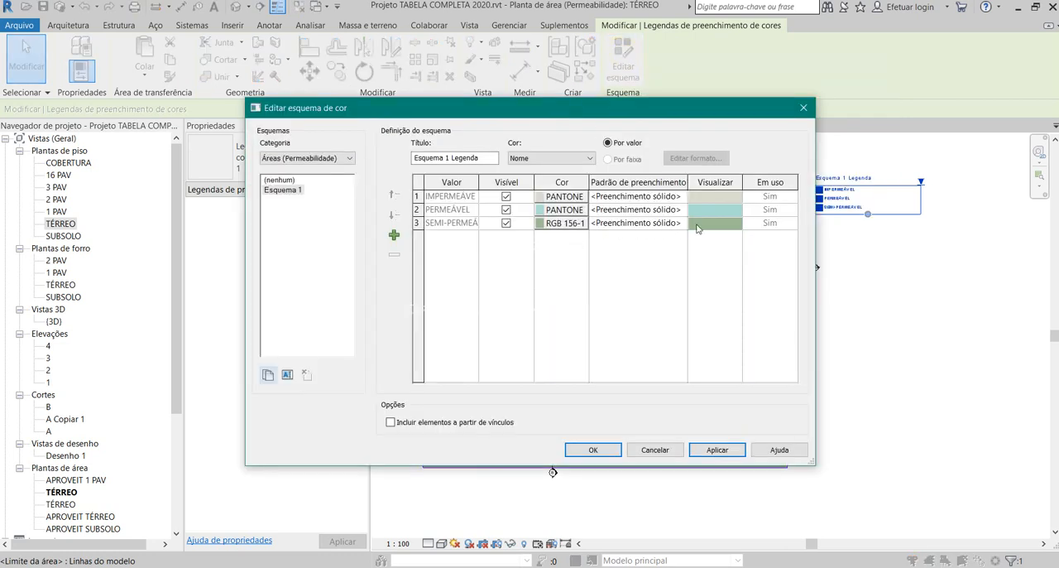
{"action": "left_click", "coordinate": [725, 224]}
{"action": "left_click", "coordinate": [714, 224]}
{"action": "left_click", "coordinate": [575, 226]}
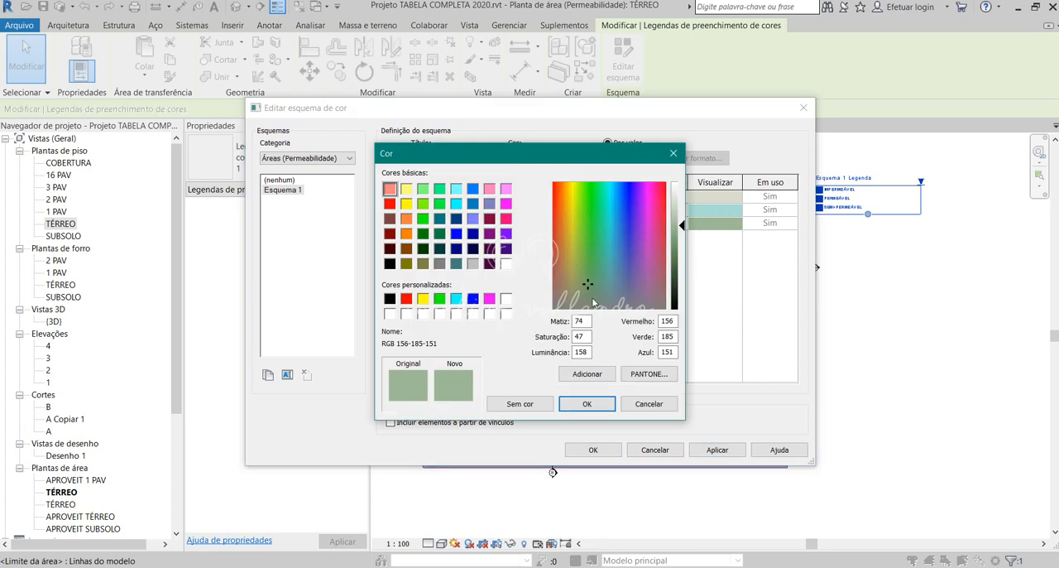
{"action": "left_click", "coordinate": [648, 404]}
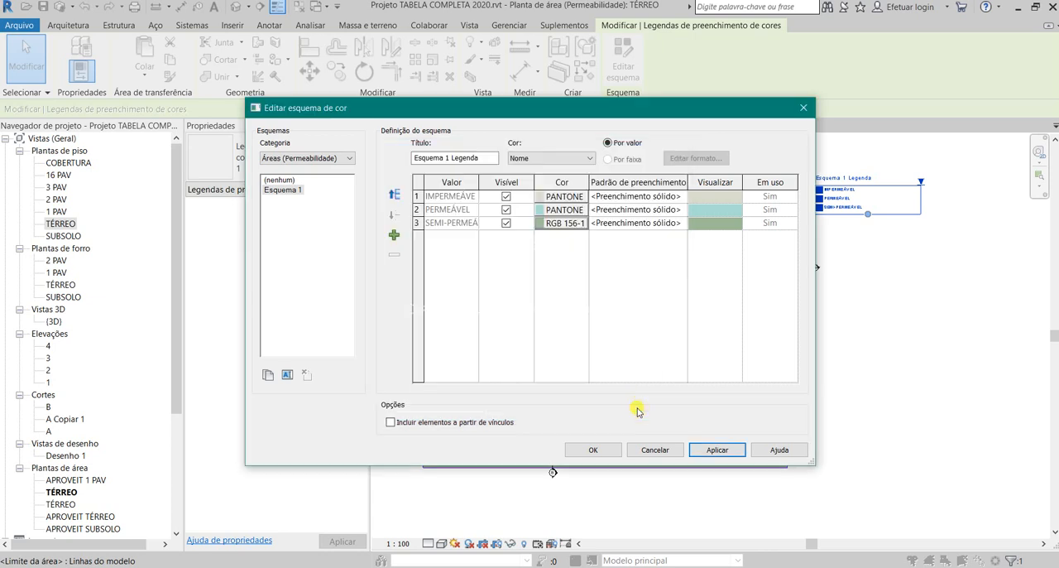
- Set the PERMEÁVEL colour to green RGB 029-167-036 and apply the edited colour scheme
{"action": "left_click", "coordinate": [542, 210]}
{"action": "left_click", "coordinate": [591, 220]}
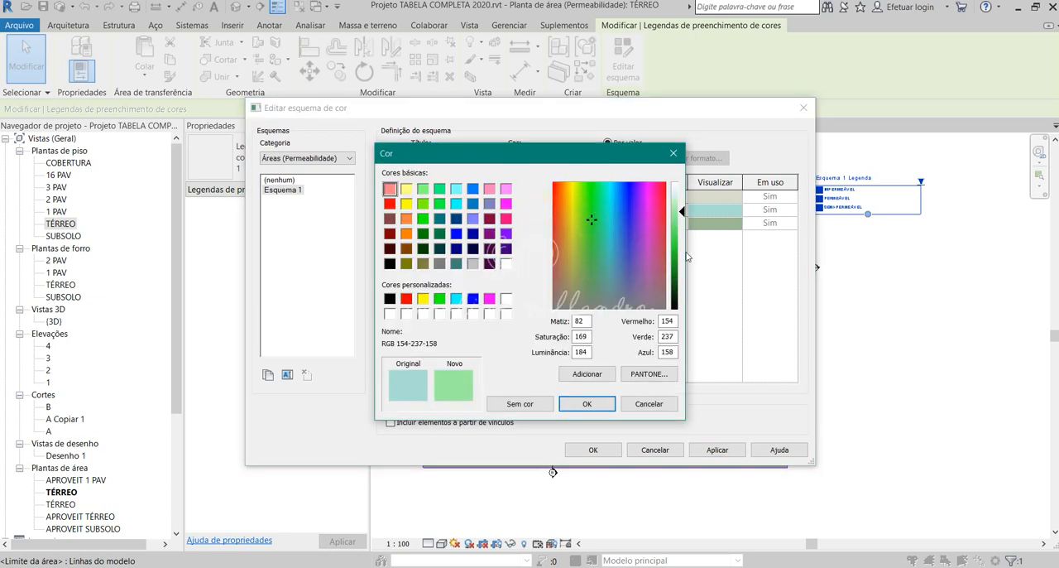
{"action": "mouse_move", "coordinate": [687, 257]}
{"action": "left_mouse_down"}
{"action": "mouse_move", "coordinate": [687, 248]}
{"action": "mouse_move", "coordinate": [686, 261]}
{"action": "left_mouse_up"}
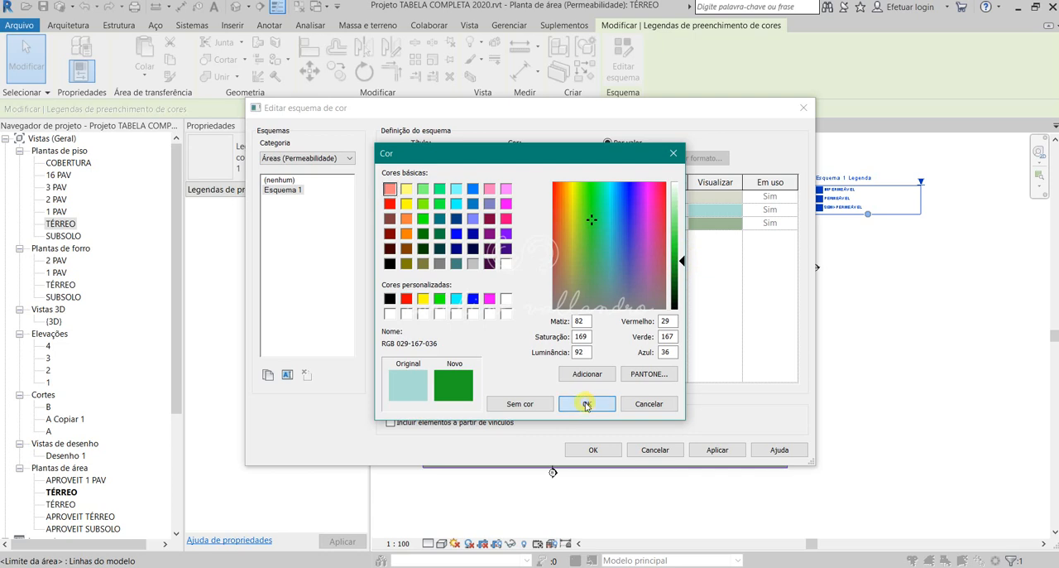
{"action": "left_click", "coordinate": [586, 404]}
{"action": "left_click", "coordinate": [718, 449]}
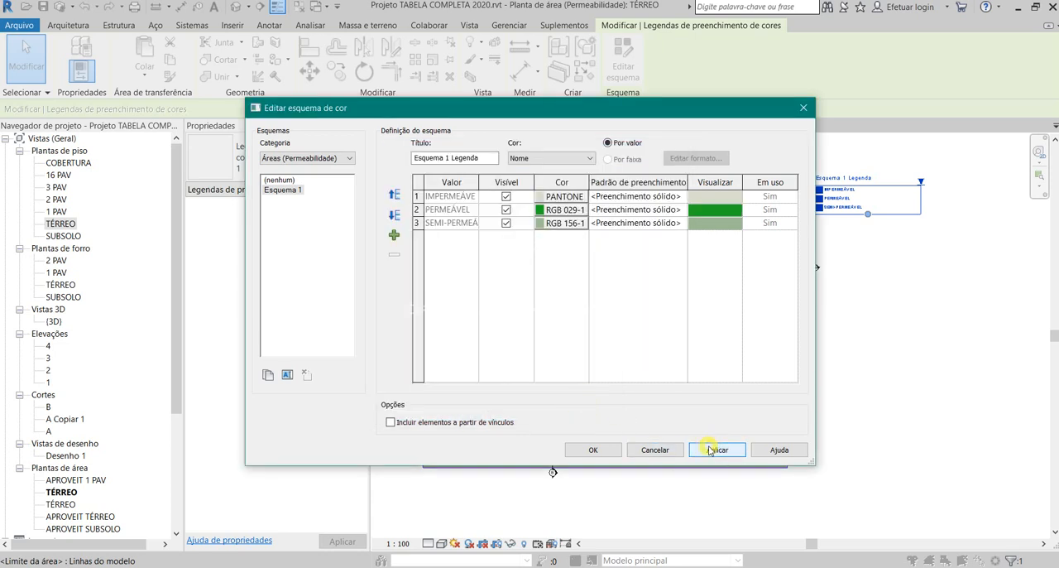
{"action": "left_click", "coordinate": [593, 449]}
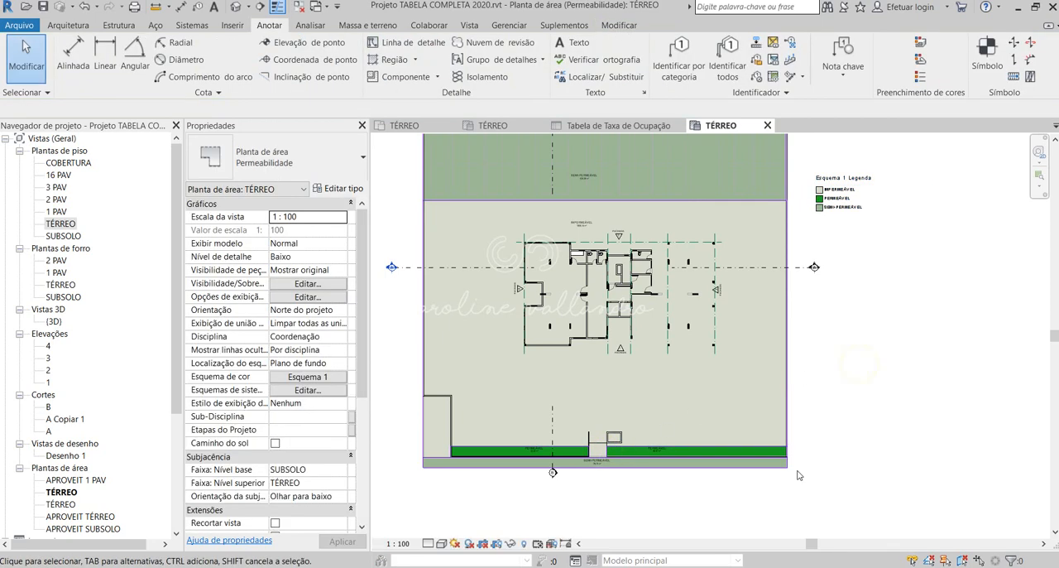
- Open the Tabela de Permeabilidade schedule
{"action": "scroll", "coordinate": [798, 475], "scroll_direction": "down", "scroll_amount": 1}
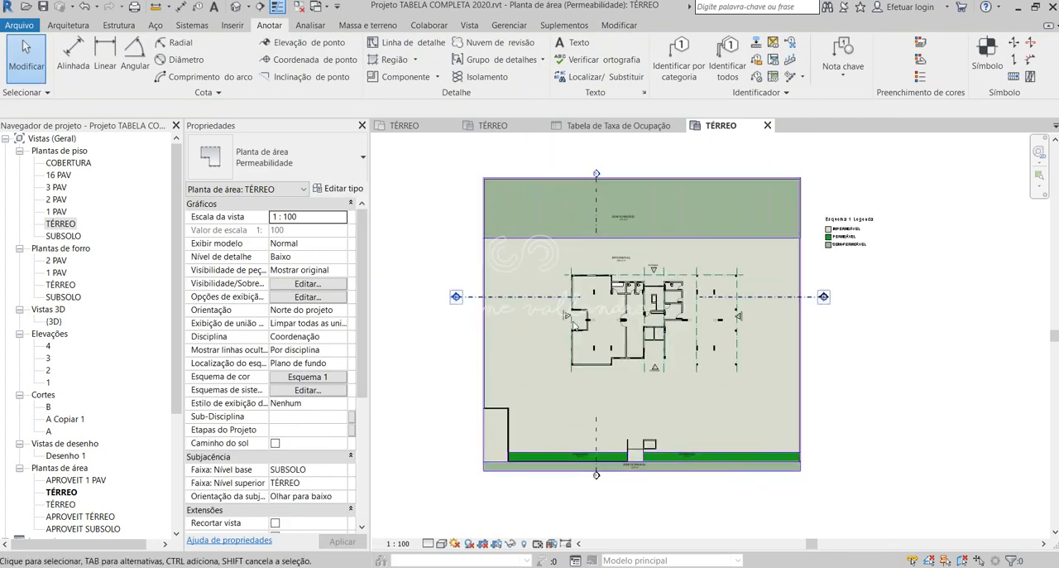
{"action": "scroll", "coordinate": [783, 329], "scroll_direction": "up", "scroll_amount": 1}
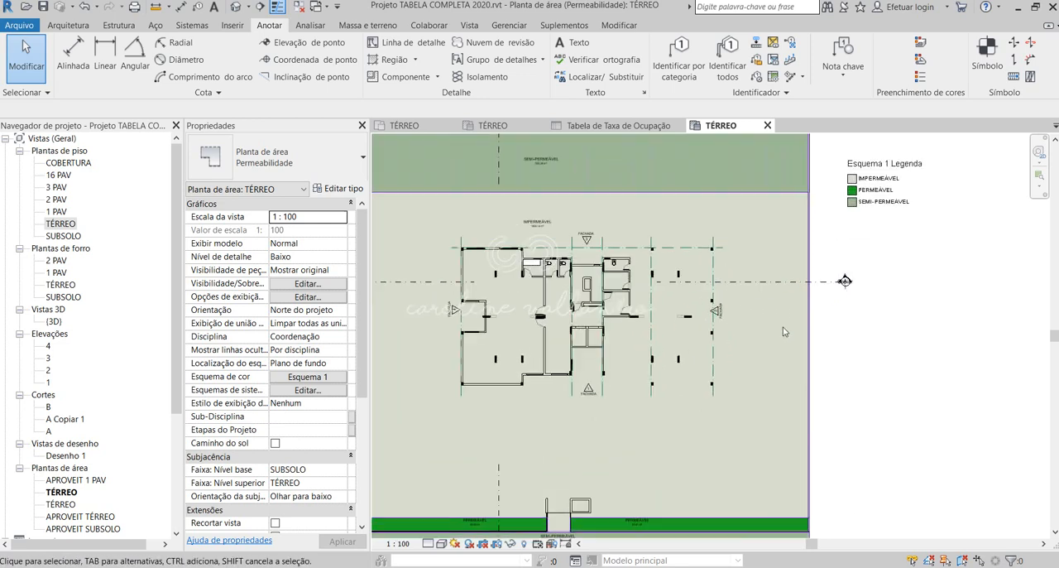
{"action": "scroll", "coordinate": [783, 331], "scroll_direction": "down", "scroll_amount": 2}
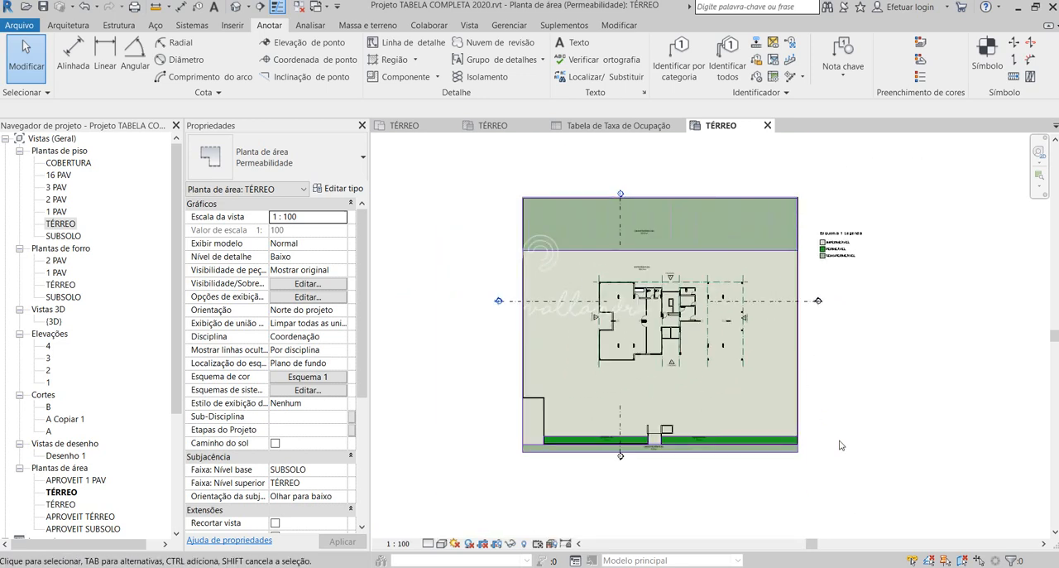
{"action": "scroll", "coordinate": [108, 408], "scroll_direction": "down", "scroll_amount": 3}
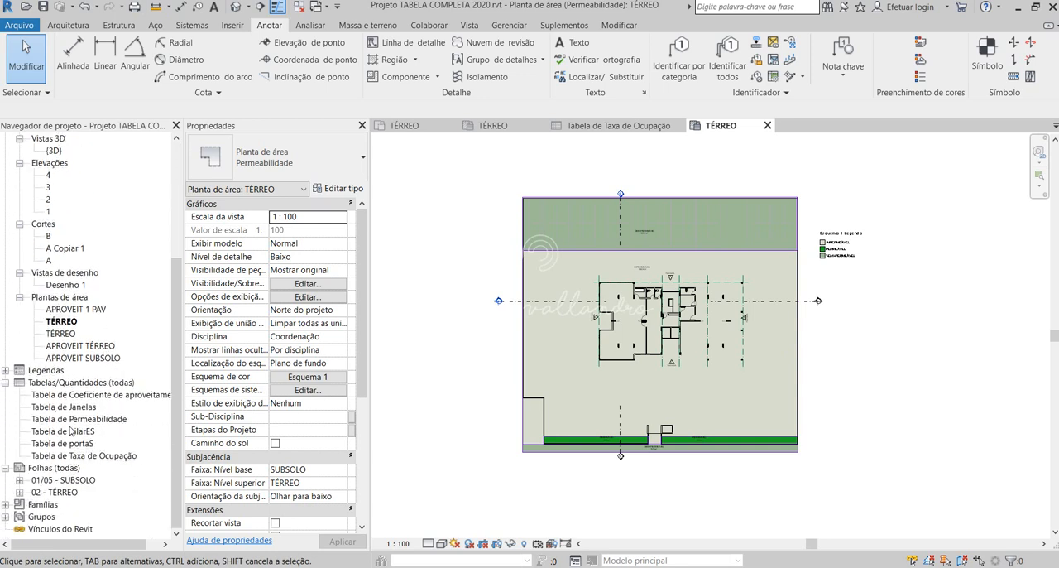
{"action": "left_click", "coordinate": [71, 420]}
{"action": "double_click", "coordinate": [71, 421]}
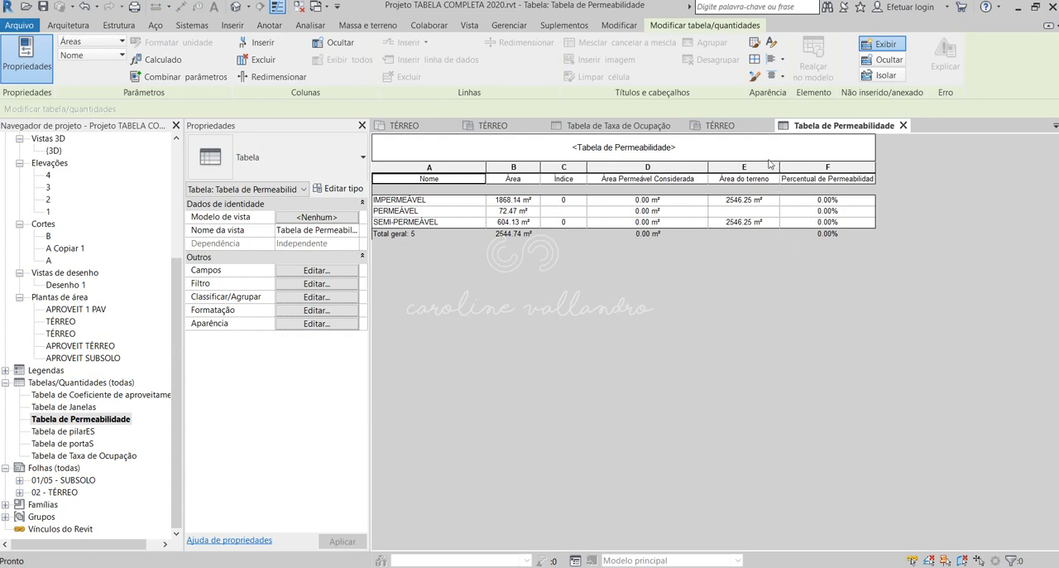
- Enter 2546.25 m² as the Área do terreno in the PERMEÁVEL row
{"action": "left_click", "coordinate": [744, 210]}
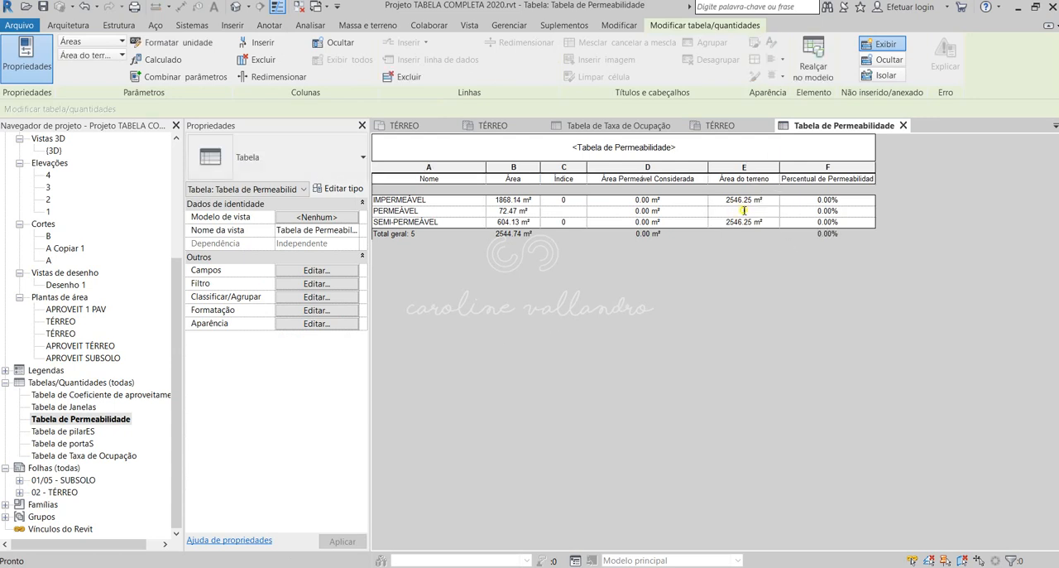
{"action": "left_click", "coordinate": [756, 210]}
{"action": "type", "text": "2546.25"}
- Set the Índice to 1 for the PERMEÁVEL row and to 0.5 for the SEMI-PERMEÁVEL row
{"action": "left_click", "coordinate": [569, 211]}
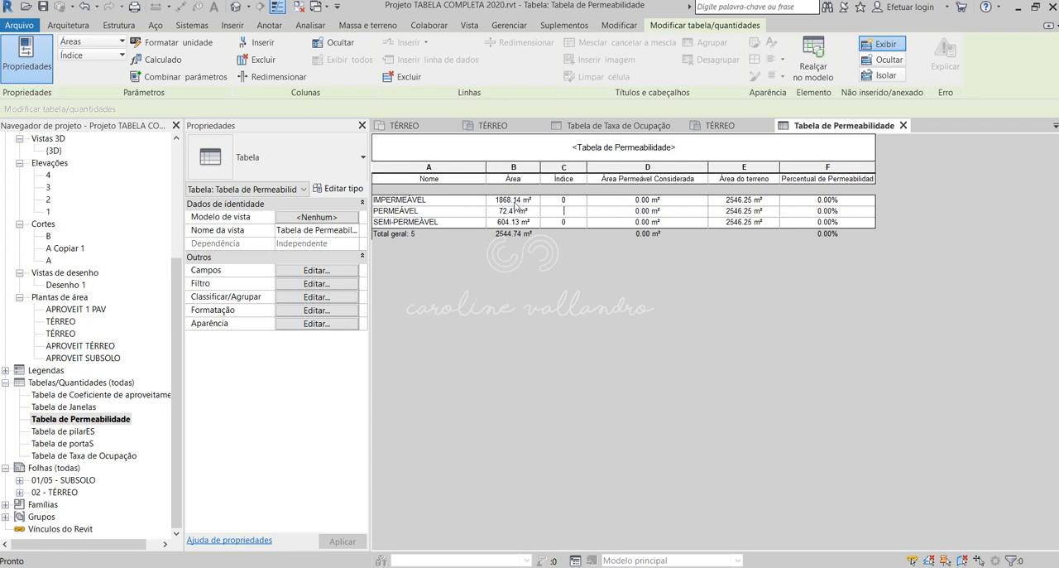
{"action": "left_click", "coordinate": [514, 212]}
{"action": "left_click", "coordinate": [568, 213]}
{"action": "left_click", "coordinate": [570, 222]}
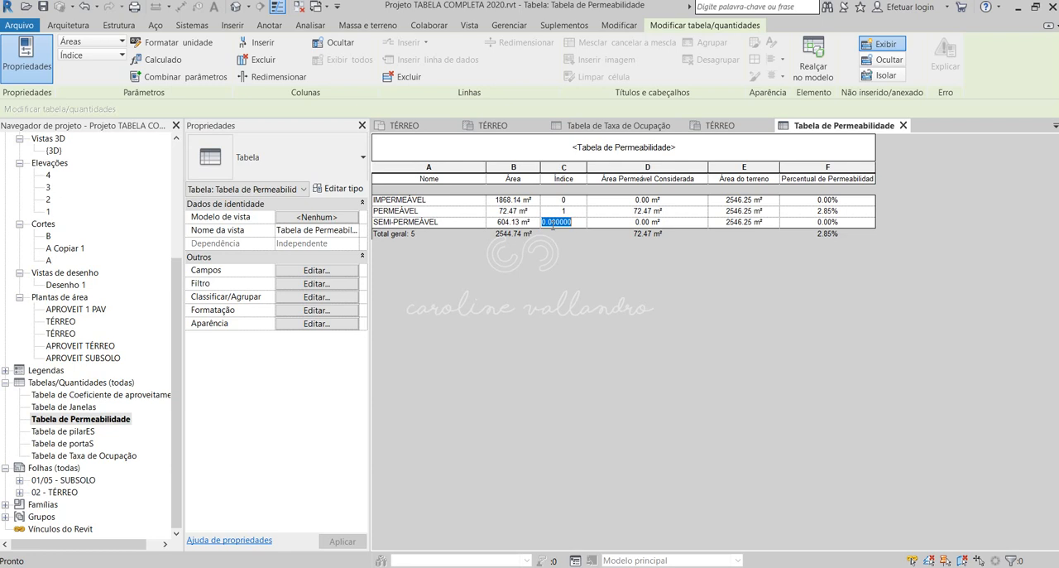
{"action": "type", "text": "0.5"}
{"action": "left_click", "coordinate": [658, 223]}
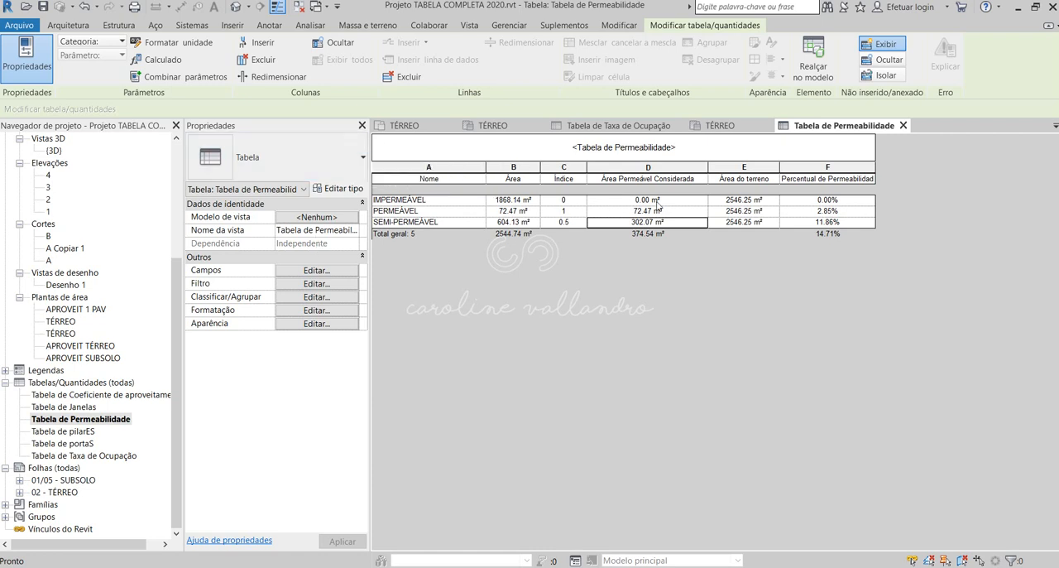
- Review the permeability schedule's field, filter, sorting, formatting and appearance settings, and close them without changes
{"action": "left_click", "coordinate": [750, 270]}
{"action": "left_click", "coordinate": [324, 270]}
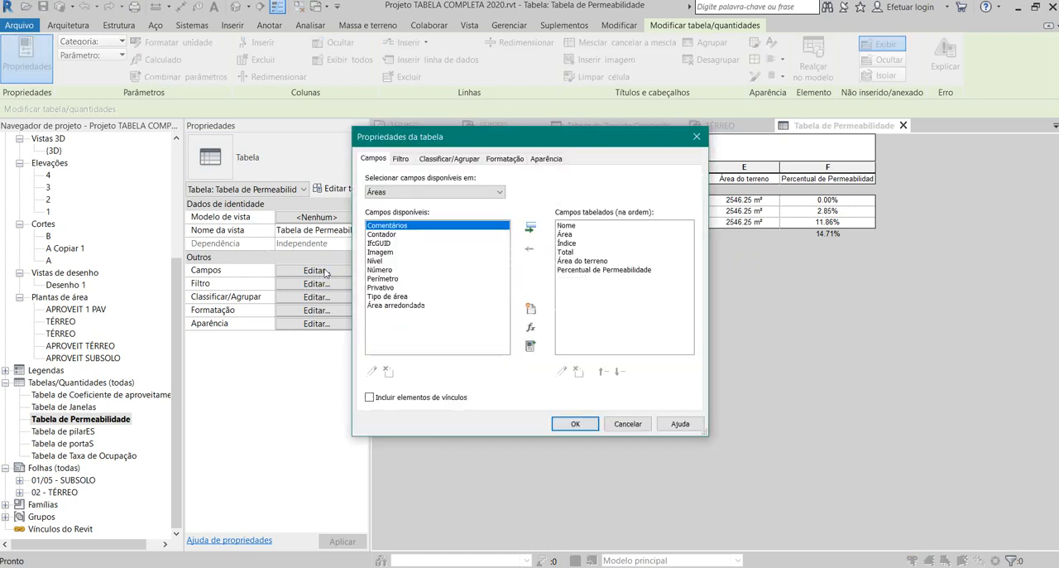
{"action": "left_click", "coordinate": [400, 158]}
{"action": "left_click", "coordinate": [438, 159]}
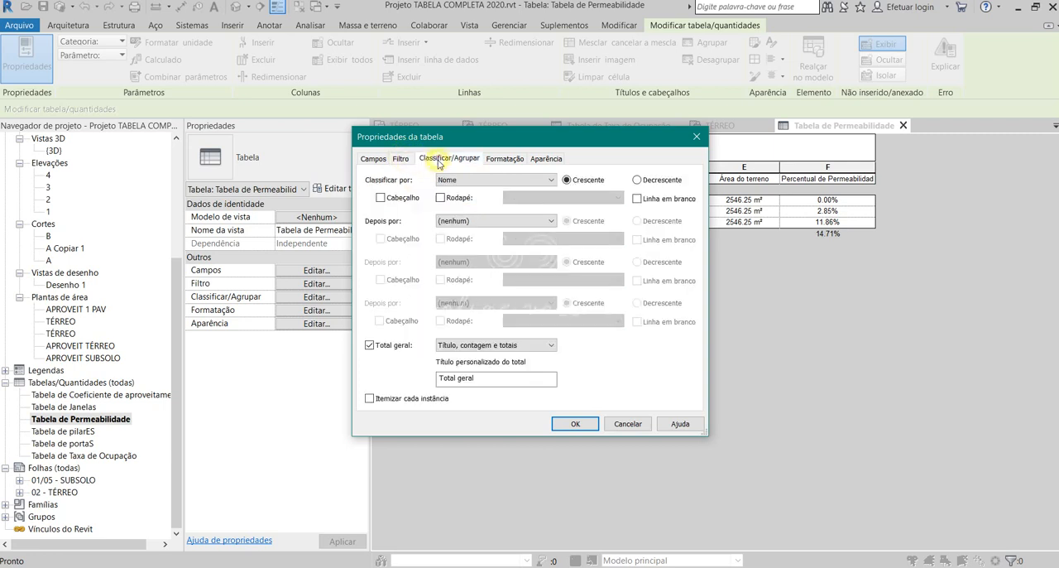
{"action": "left_click", "coordinate": [505, 159]}
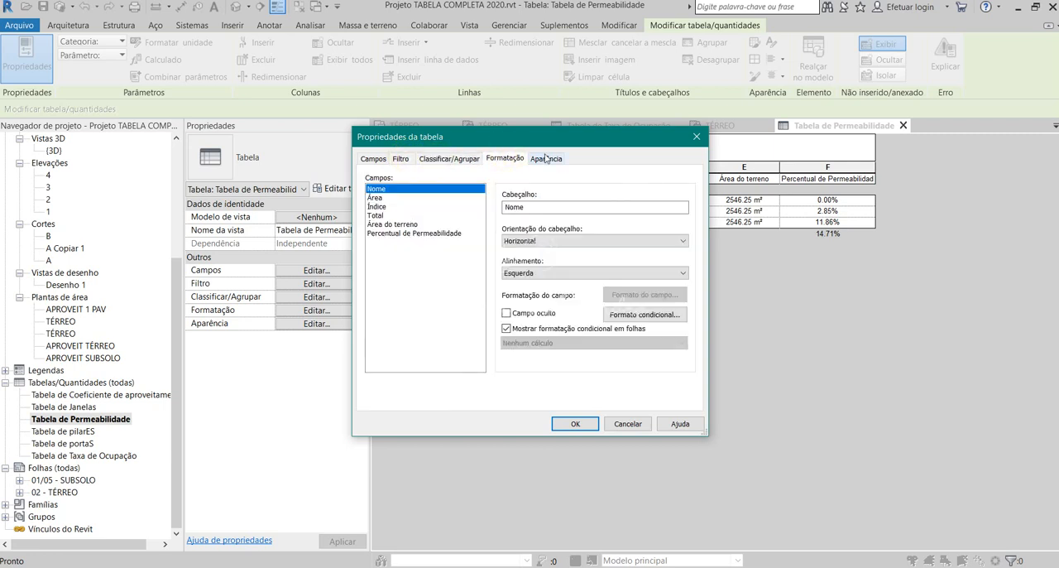
{"action": "left_click", "coordinate": [372, 158]}
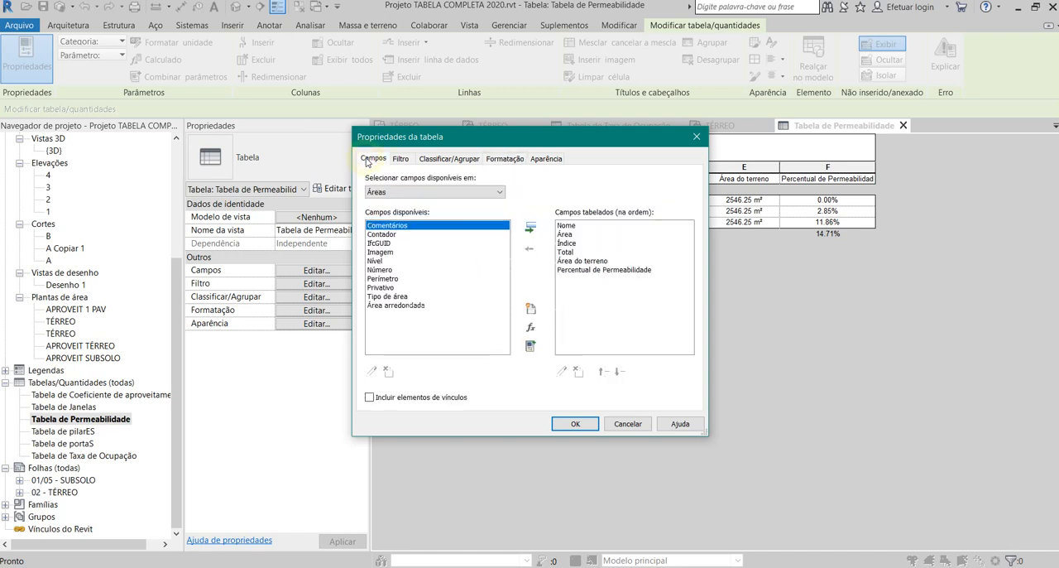
{"action": "left_click", "coordinate": [391, 235]}
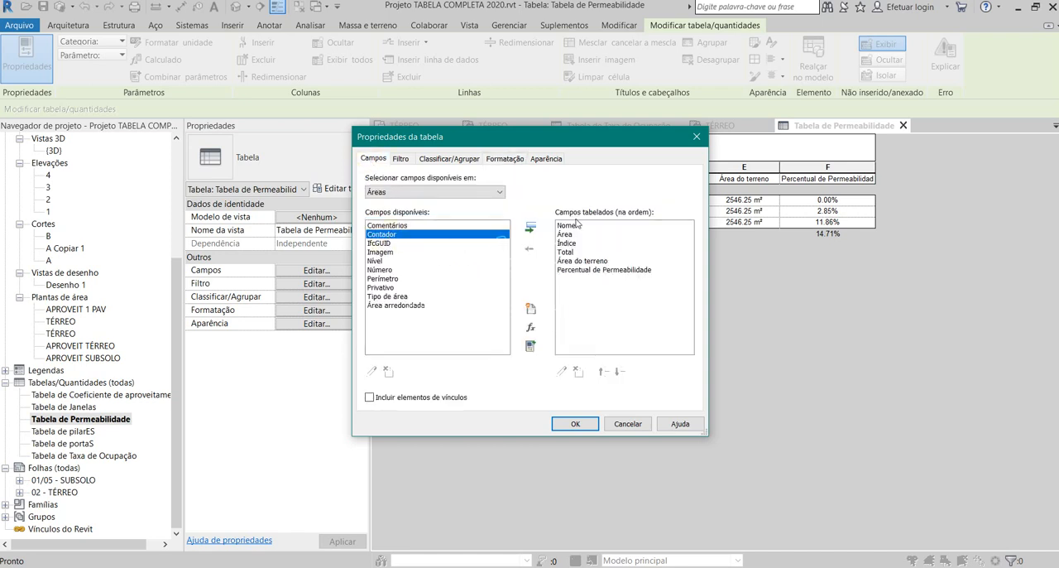
{"action": "left_click", "coordinate": [404, 159]}
{"action": "left_click", "coordinate": [439, 158]}
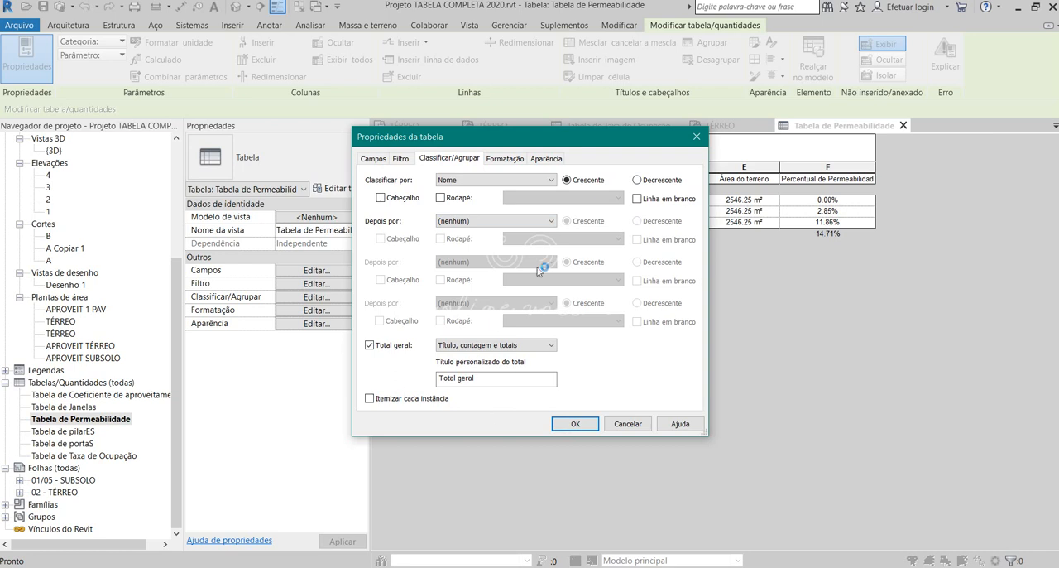
{"action": "left_click", "coordinate": [516, 162]}
{"action": "left_click", "coordinate": [542, 160]}
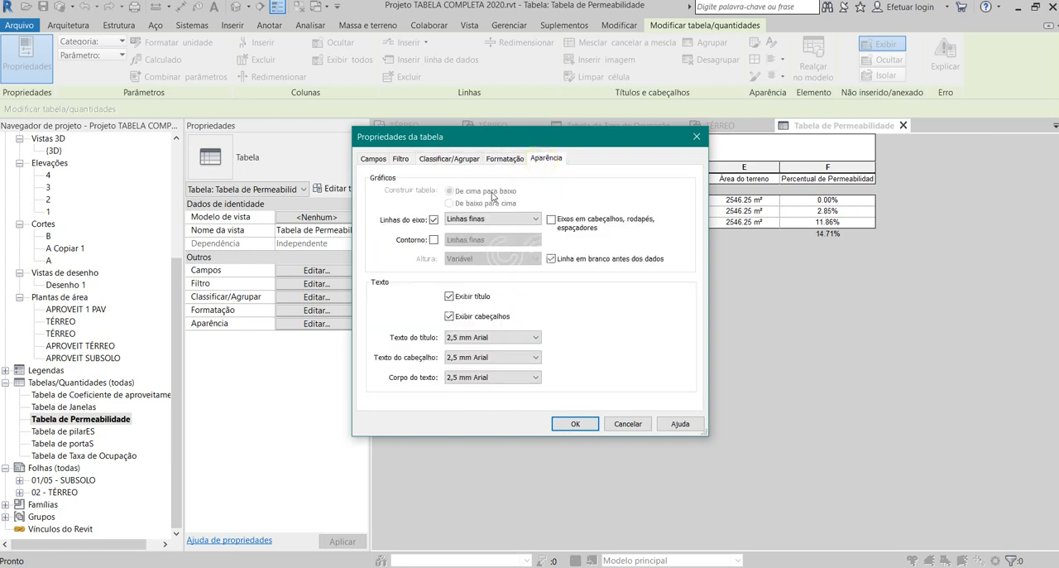
{"action": "left_click", "coordinate": [696, 137]}
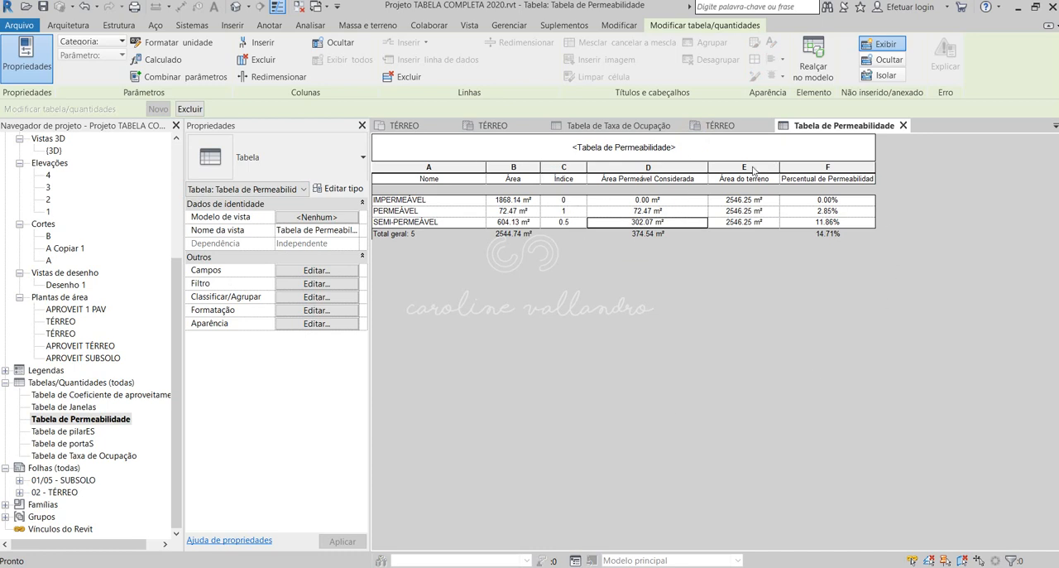
- Close all inactive views and reopen the TÉRREO area plan of the Permeabilidade type
{"action": "left_click", "coordinate": [300, 6]}
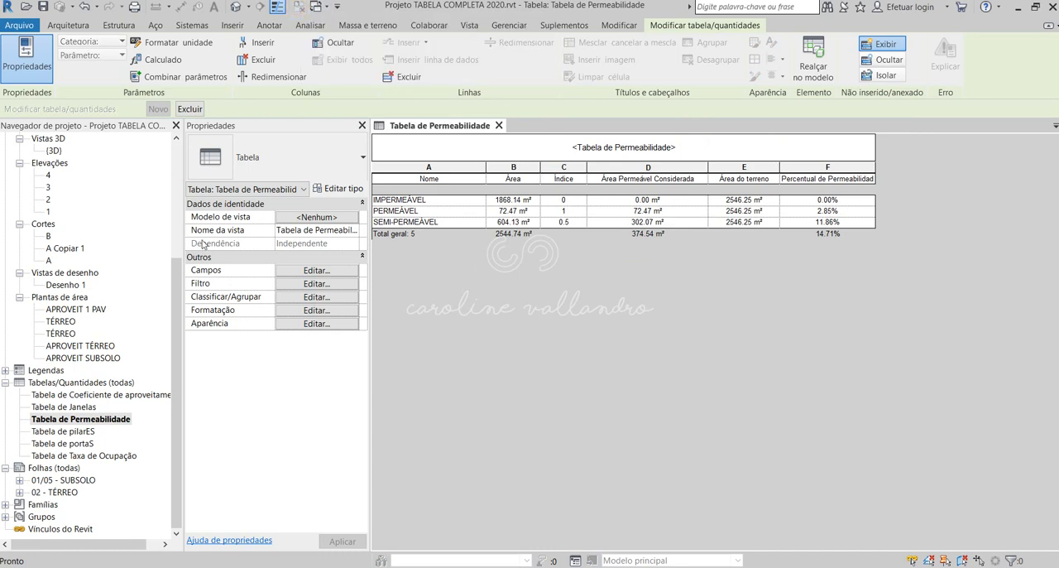
{"action": "left_click", "coordinate": [62, 321]}
{"action": "double_click", "coordinate": [62, 321]}
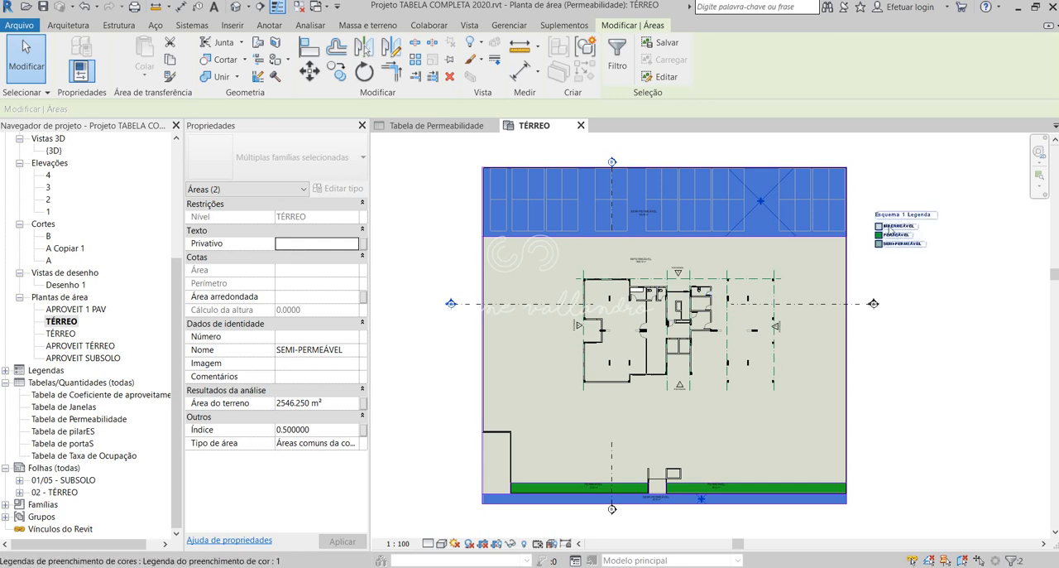
- Rename the Permeabilidade area plan as COEFICIENTE DE PERM without renaming the level and corresponding views
{"action": "left_click", "coordinate": [62, 322]}
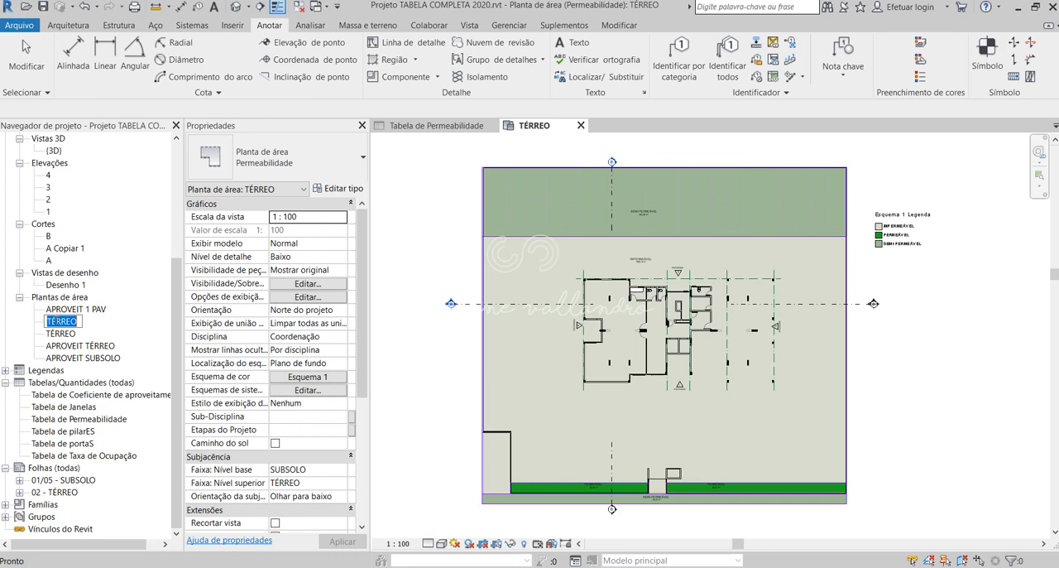
{"action": "type", "text": "COEFICIENTE"}
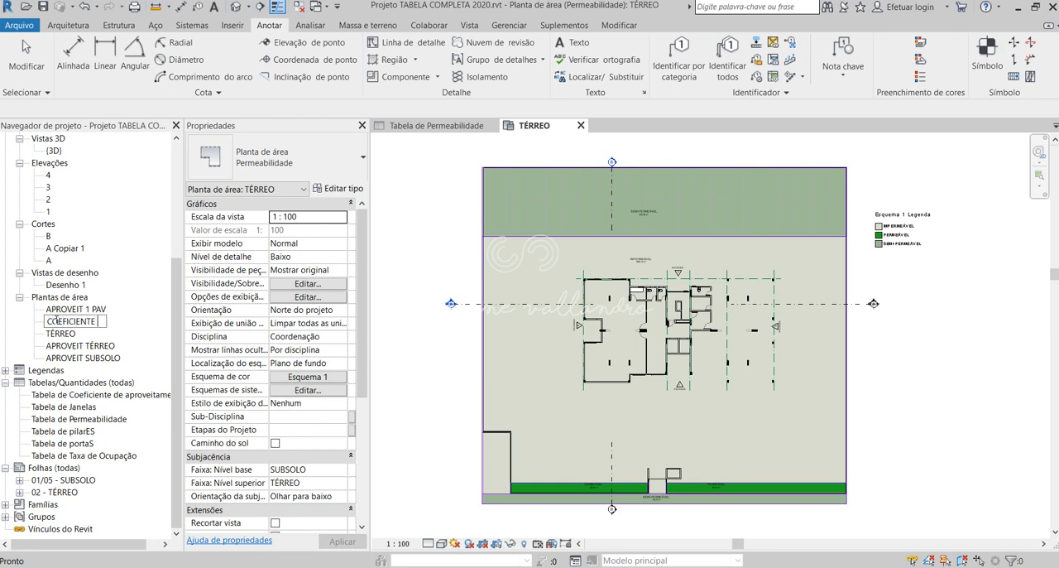
{"action": "type", "text": " DE PERM"}
{"action": "key", "text": "Return"}
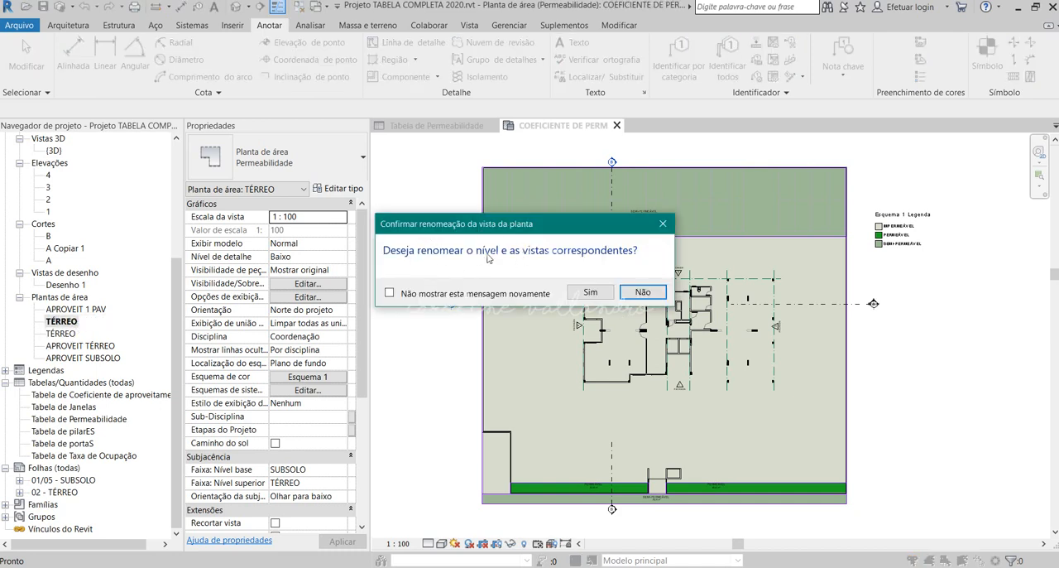
{"action": "left_click", "coordinate": [650, 293]}
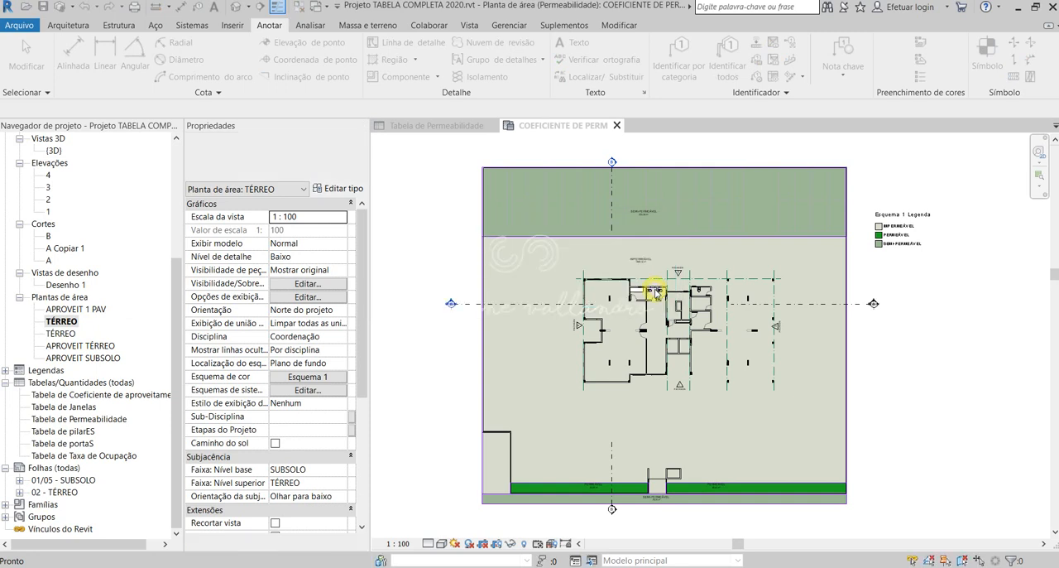
- Open the TÉRREO area plan of the Taxa de Ocupação type and make its name editable
{"action": "left_click", "coordinate": [103, 346]}
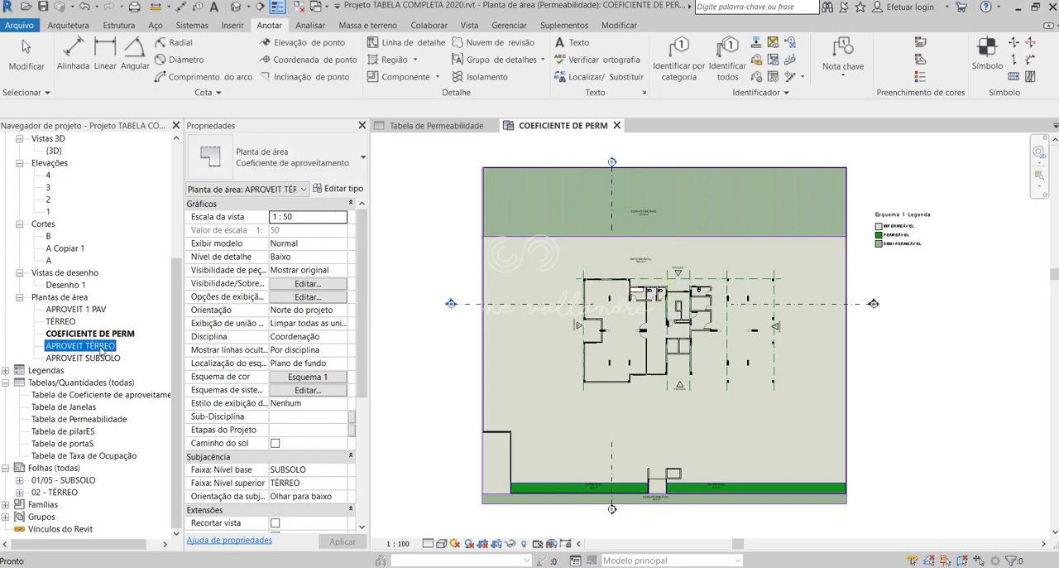
{"action": "double_click", "coordinate": [61, 322]}
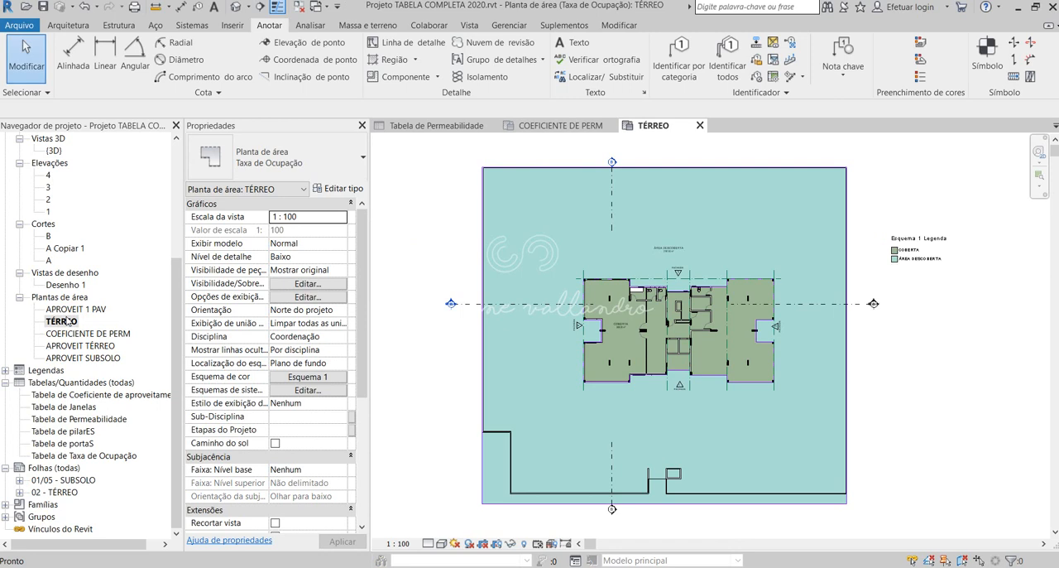
{"action": "scroll", "coordinate": [919, 240], "scroll_direction": "up", "scroll_amount": 3}
{"action": "scroll", "coordinate": [919, 245], "scroll_direction": "down", "scroll_amount": 4}
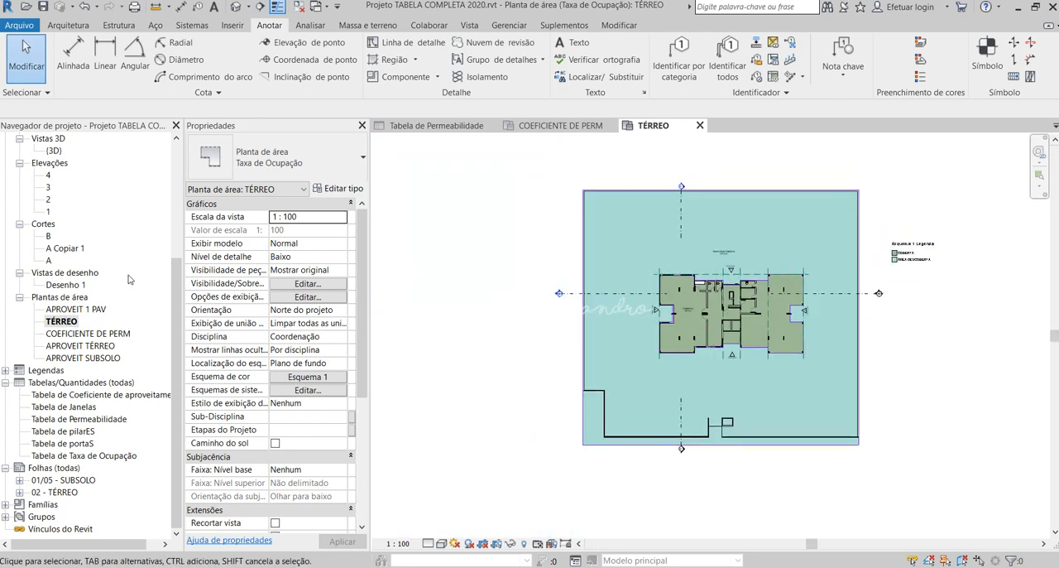
{"action": "left_click", "coordinate": [64, 322]}
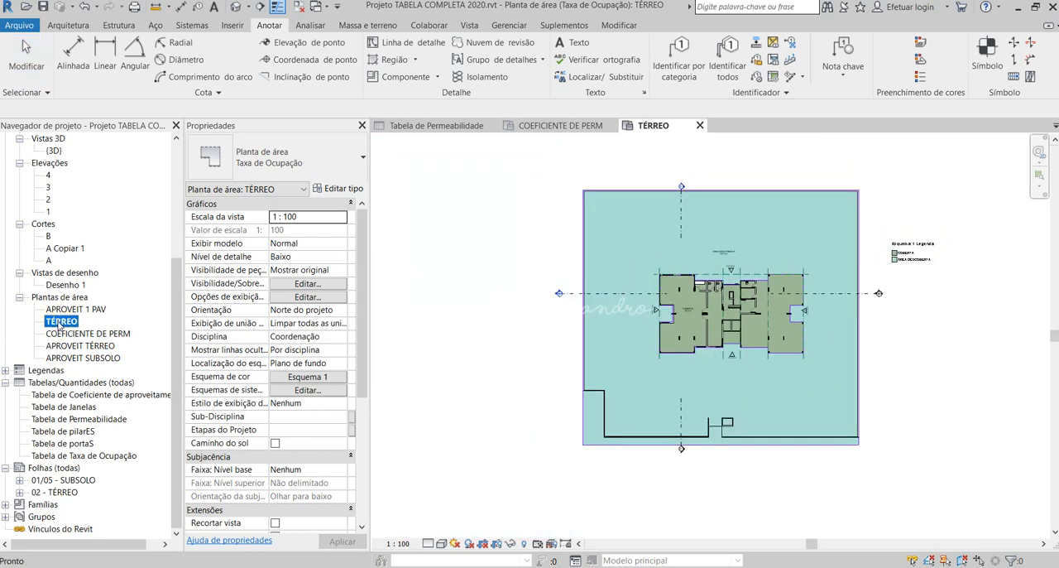
{"action": "left_click", "coordinate": [123, 333]}
{"action": "right_click", "coordinate": [60, 321]}
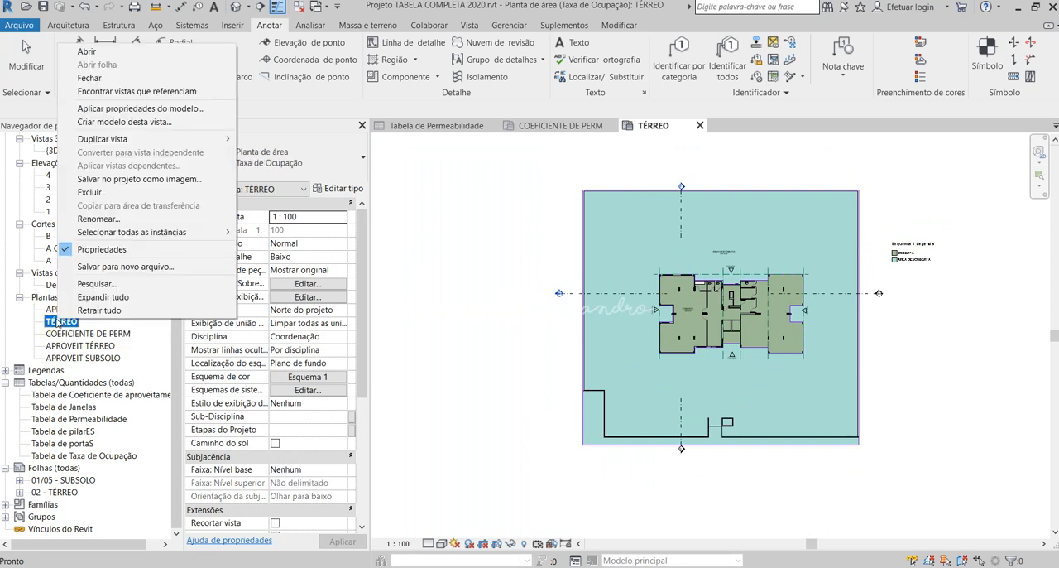
{"action": "left_click", "coordinate": [99, 218]}
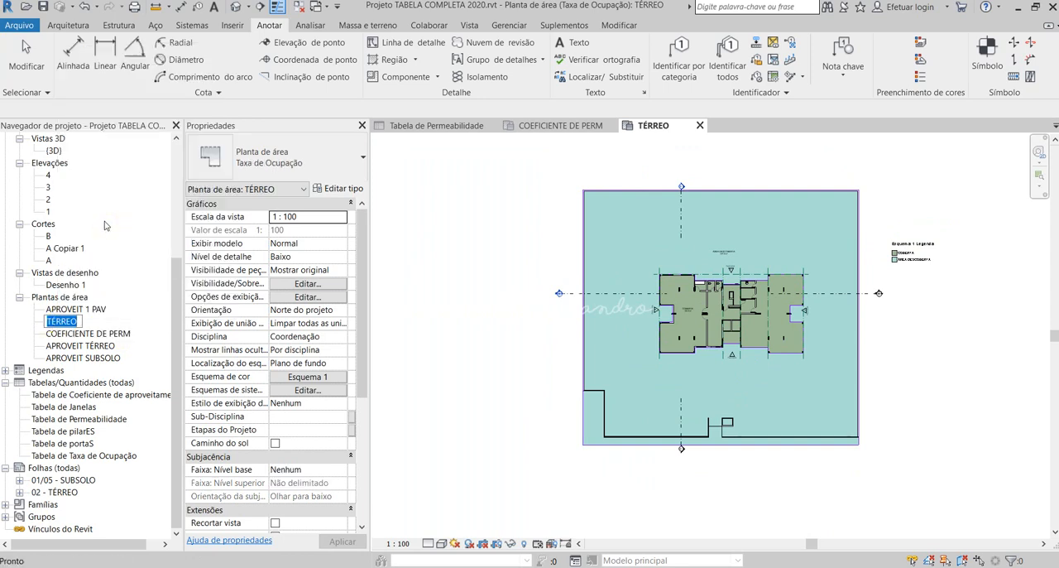
{"action": "type", "text": "COEFICIENTE DE"}
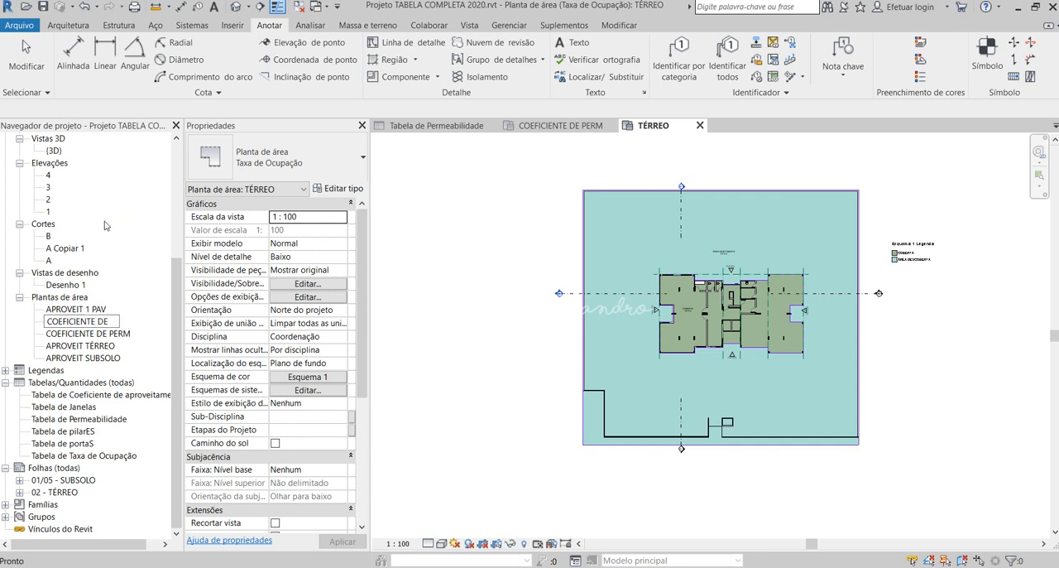
{"action": "key", "text": "BackSpace"}
{"action": "key", "text": "BackSpace"}
{"action": "key", "text": "BackSpace"}
{"action": "key", "text": "BackSpace"}
{"action": "key", "text": "BackSpace"}
{"action": "key", "text": "BackSpace"}
{"action": "key", "text": "BackSpace"}
{"action": "key", "text": "BackSpace"}
{"action": "key", "text": "BackSpace"}
{"action": "key", "text": "BackSpace"}
{"action": "key", "text": "BackSpace"}
{"action": "key", "text": "BackSpace"}
{"action": "key", "text": "BackSpace"}
{"action": "key", "text": "BackSpace"}
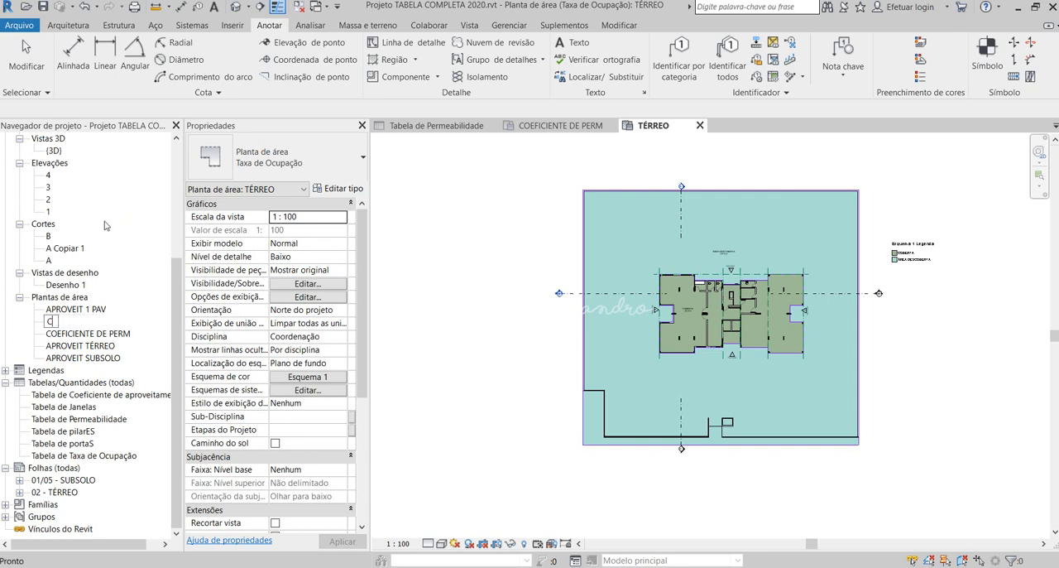
{"action": "key", "text": "BackSpace"}
- Rename the Taxa de Ocupação area plan as TX DE OCUPAÇÃO without renaming the level and corresponding views
{"action": "type", "text": "TX DA"}
{"action": "type", "text": " OCUPAÇÃO"}
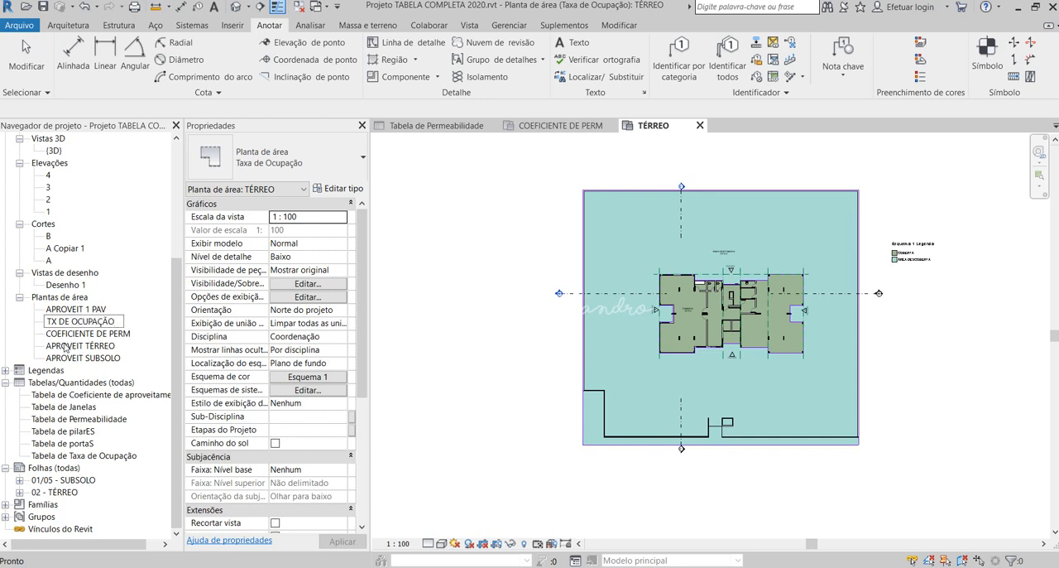
{"action": "left_click", "coordinate": [72, 333]}
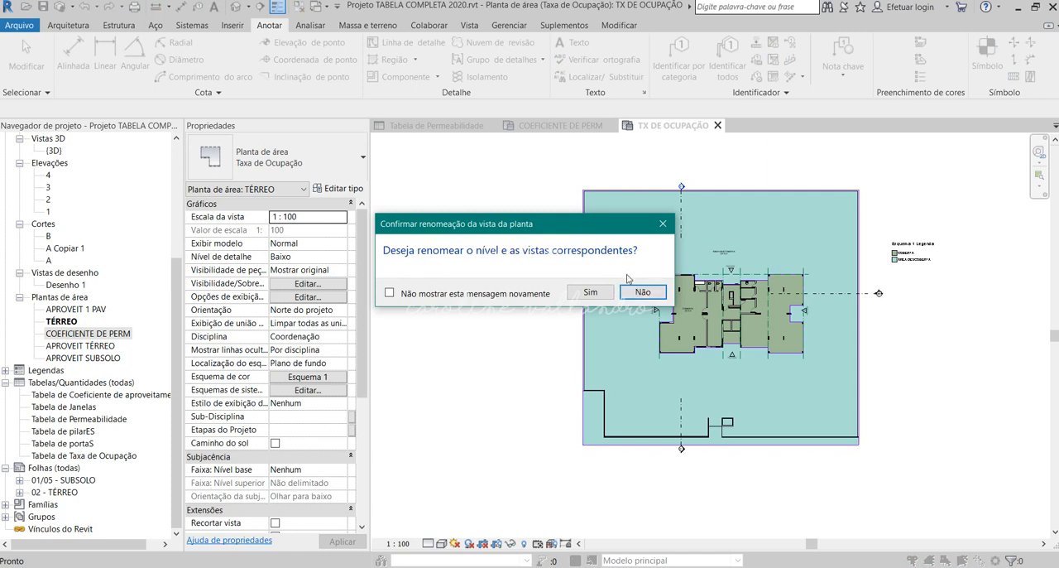
{"action": "left_click", "coordinate": [642, 291]}
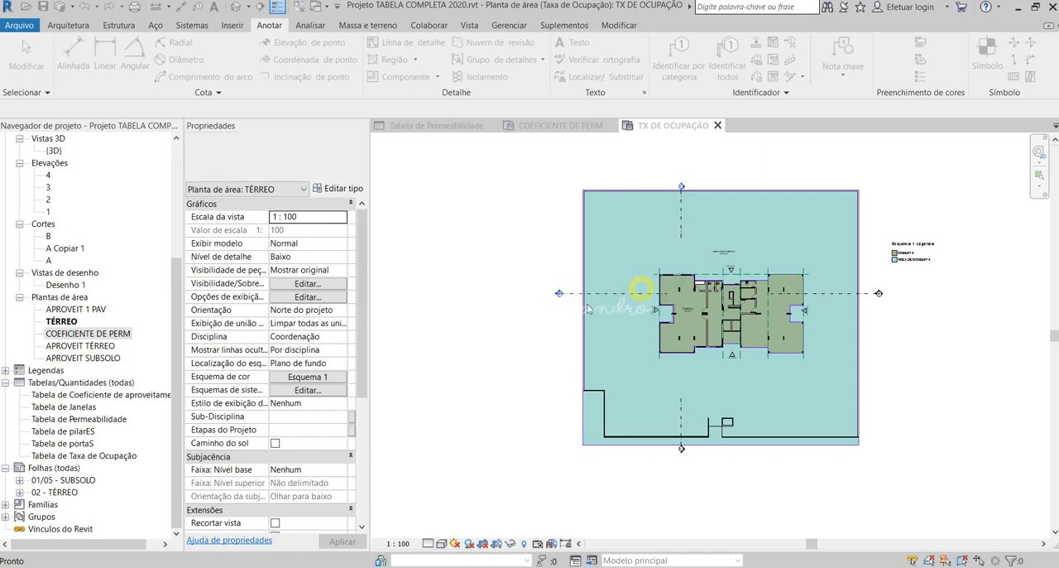
{"action": "scroll", "coordinate": [76, 196], "scroll_direction": "up", "scroll_amount": 5}
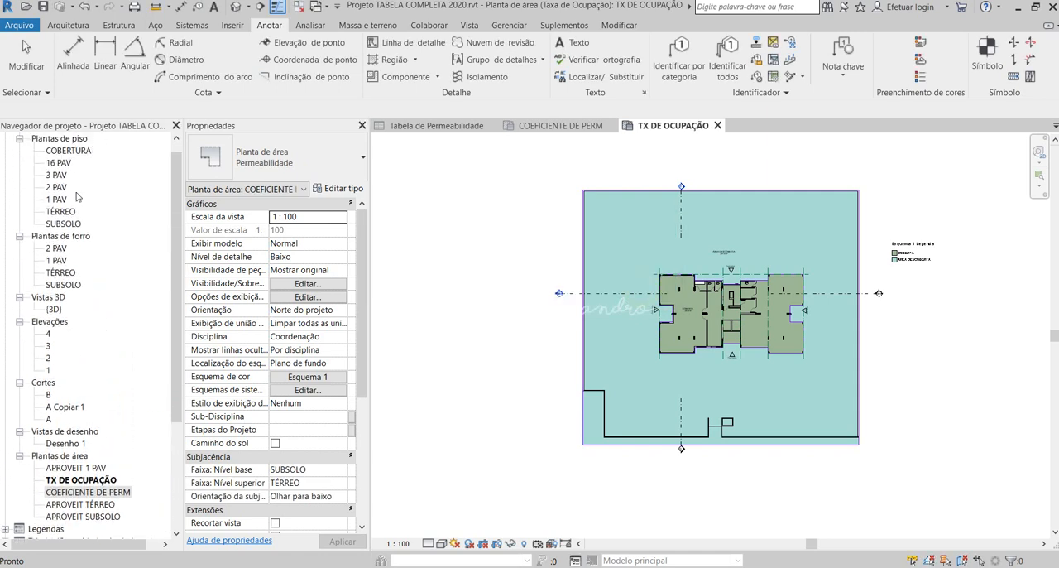
{"action": "scroll", "coordinate": [76, 196], "scroll_direction": "up", "scroll_amount": 1}
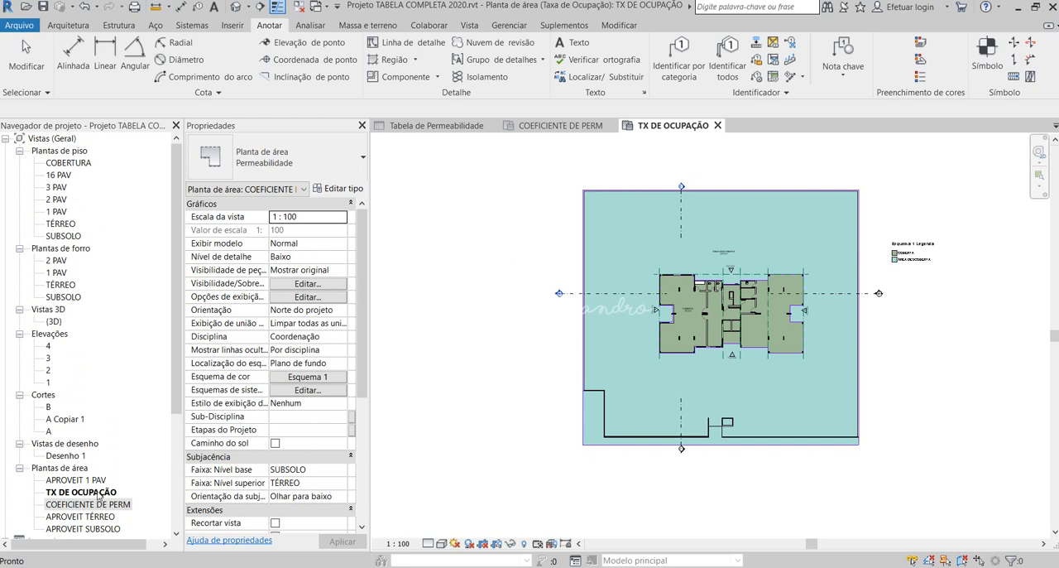
- Open the COEFICIENTE DE PERM area plan to review its coloured permeability areas and legend
{"action": "scroll", "coordinate": [99, 495], "scroll_direction": "down", "scroll_amount": 4}
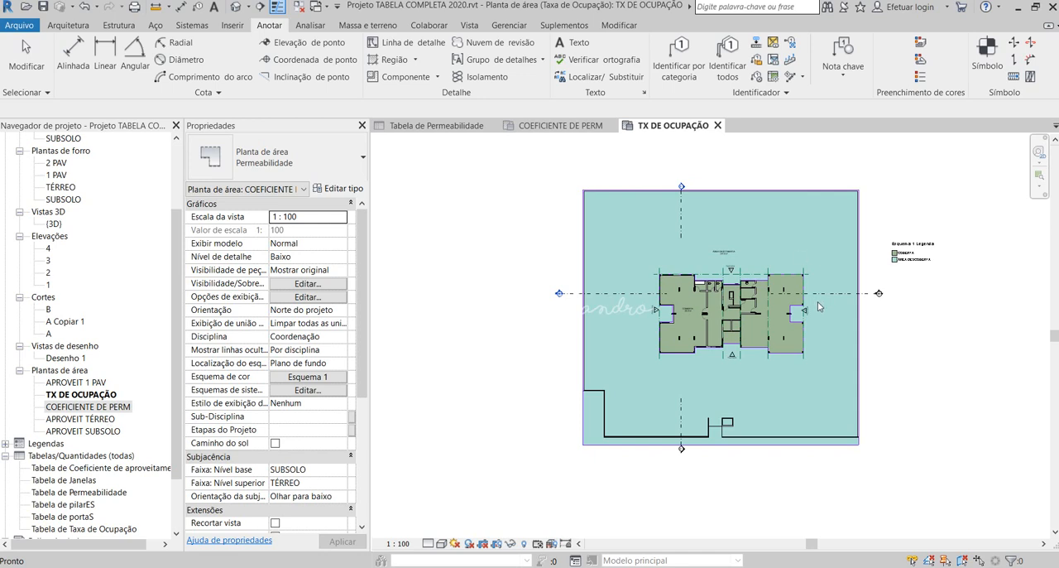
{"action": "left_click", "coordinate": [119, 405]}
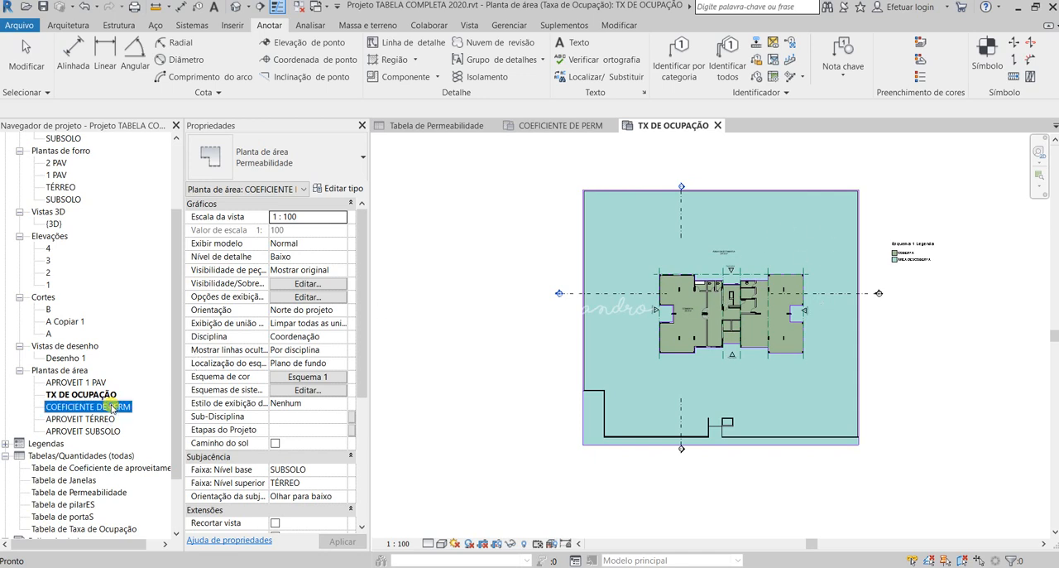
{"action": "left_click", "coordinate": [87, 383]}
{"action": "double_click", "coordinate": [87, 406]}
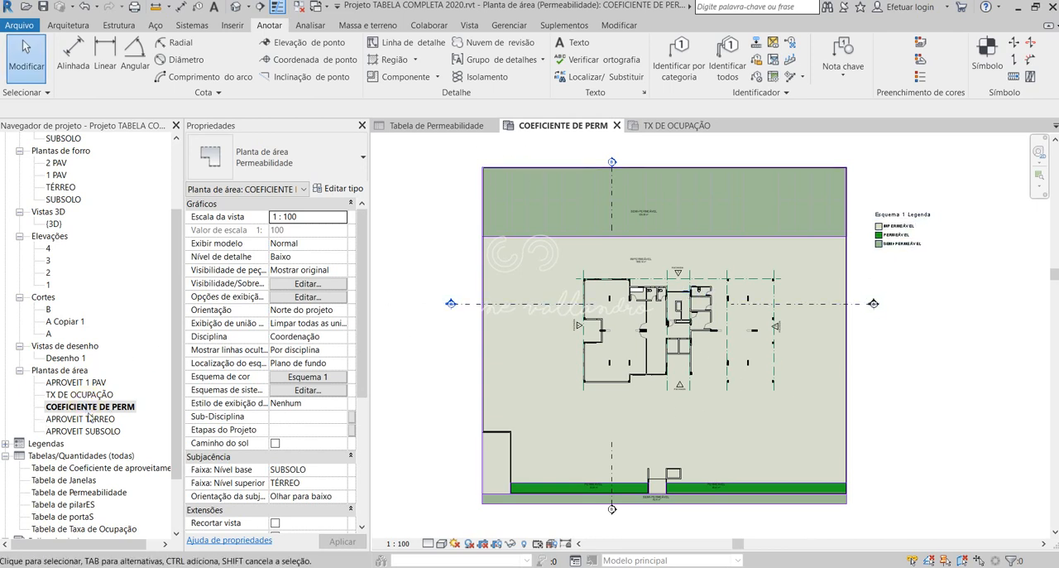
- Open the Tabela de Permeabilidade and Tabela de Taxa de Ocupação schedules for review
{"action": "scroll", "coordinate": [92, 418], "scroll_direction": "down", "scroll_amount": 3}
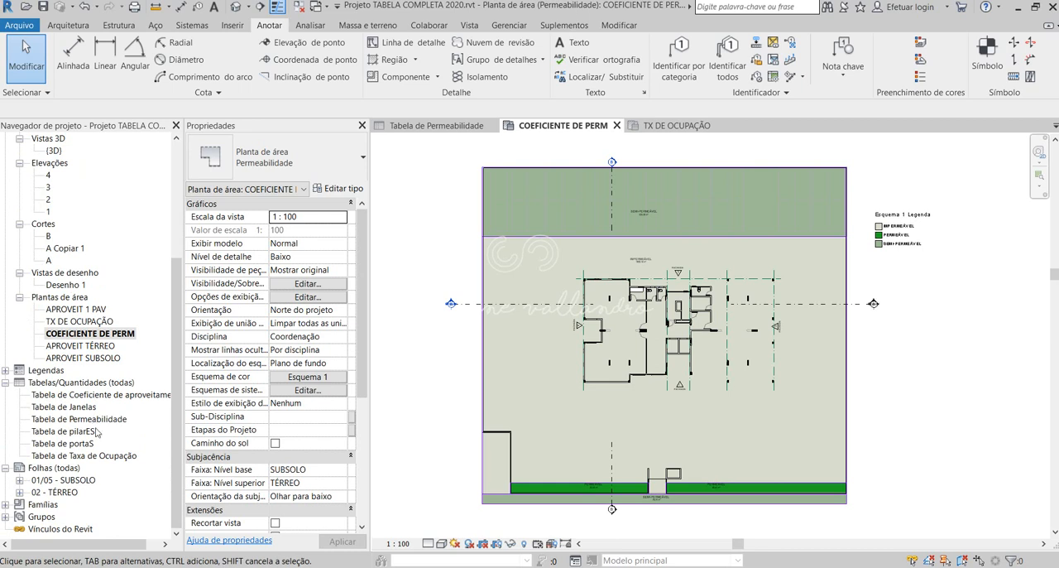
{"action": "double_click", "coordinate": [76, 422]}
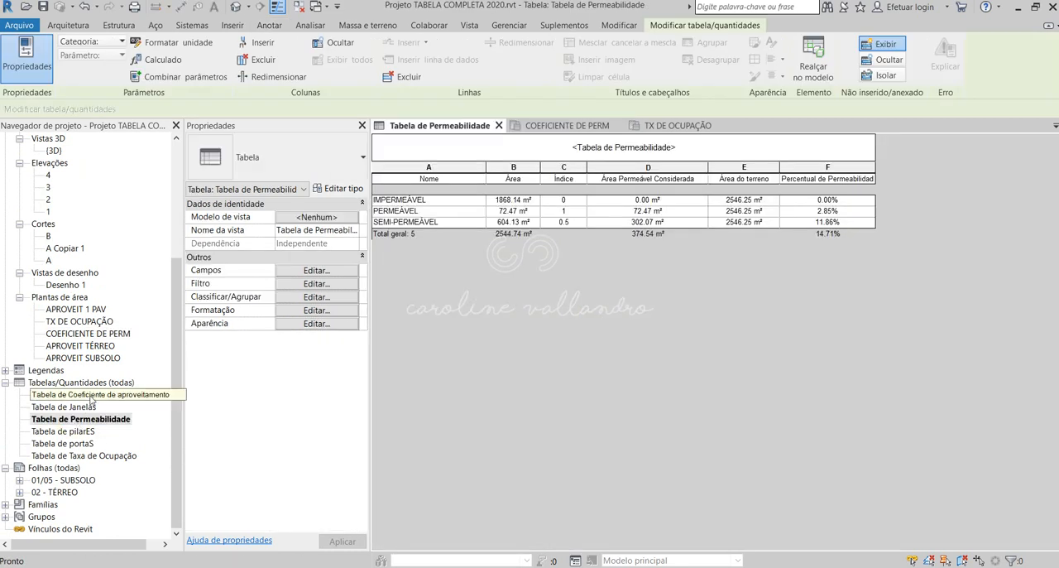
{"action": "left_click", "coordinate": [102, 456]}
{"action": "double_click", "coordinate": [102, 456]}
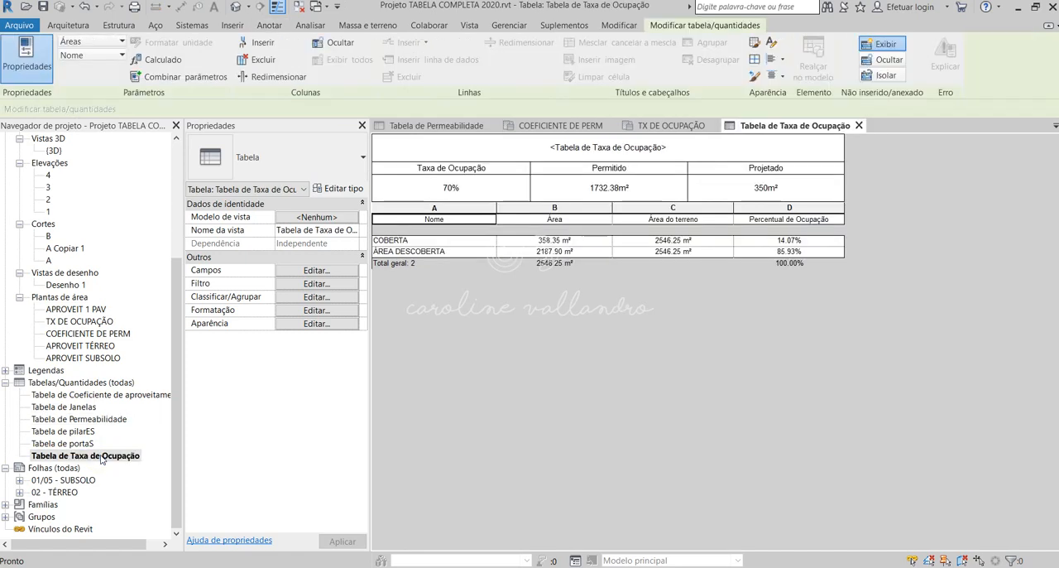
- Open the Tabela de portaS and Tabela de Janelas schedules to review the door and window quantities
{"action": "left_click", "coordinate": [74, 444]}
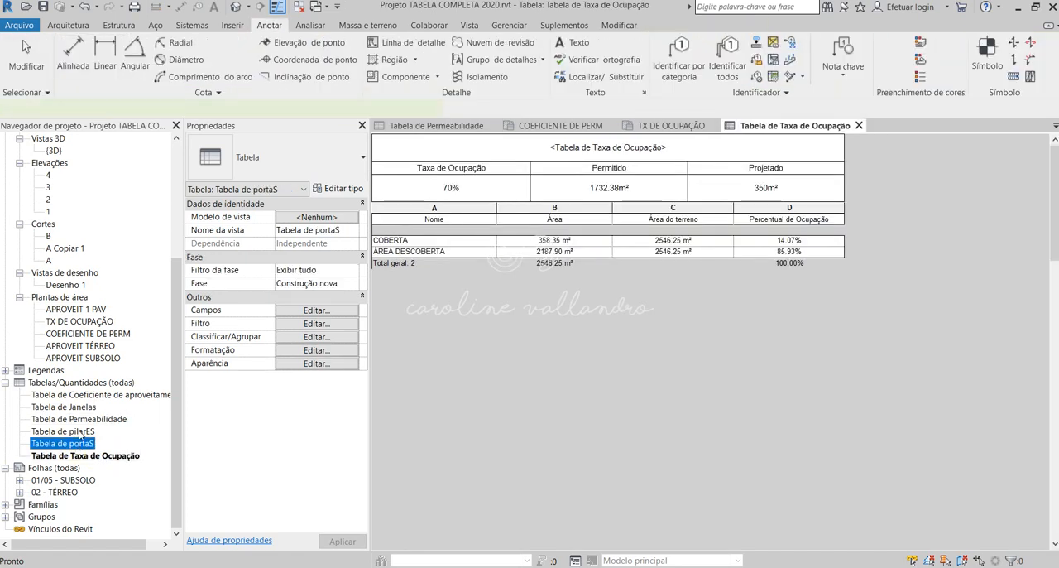
{"action": "double_click", "coordinate": [77, 444]}
{"action": "left_click", "coordinate": [83, 407]}
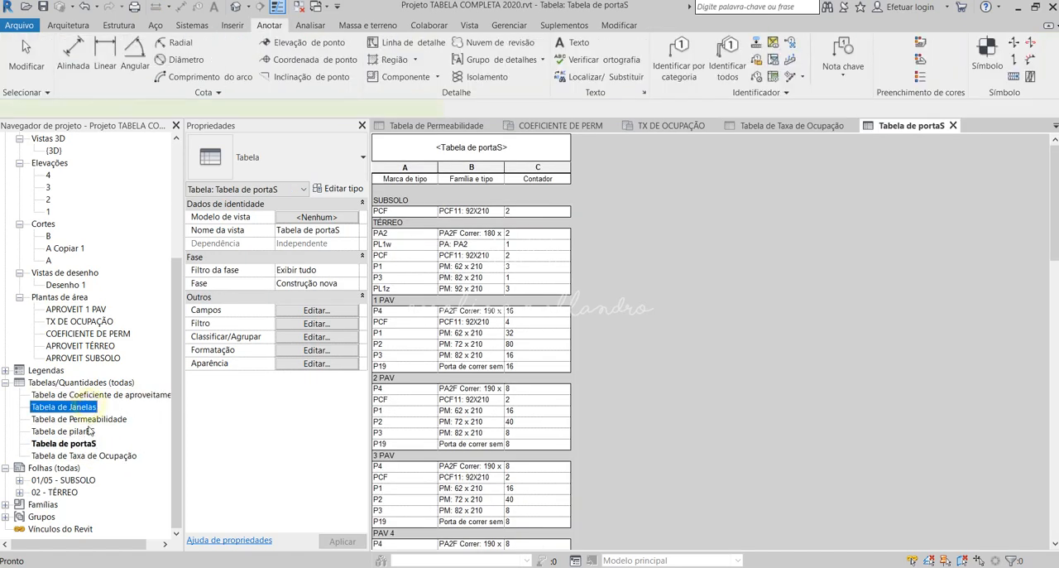
{"action": "double_click", "coordinate": [83, 406]}
{"action": "left_click", "coordinate": [83, 431]}
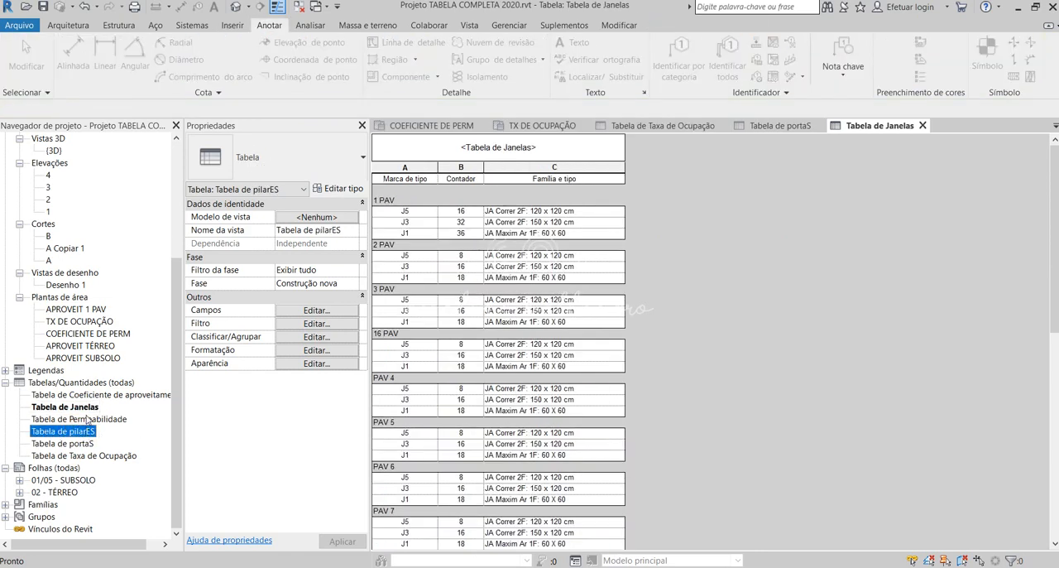
{"action": "left_click", "coordinate": [83, 419]}
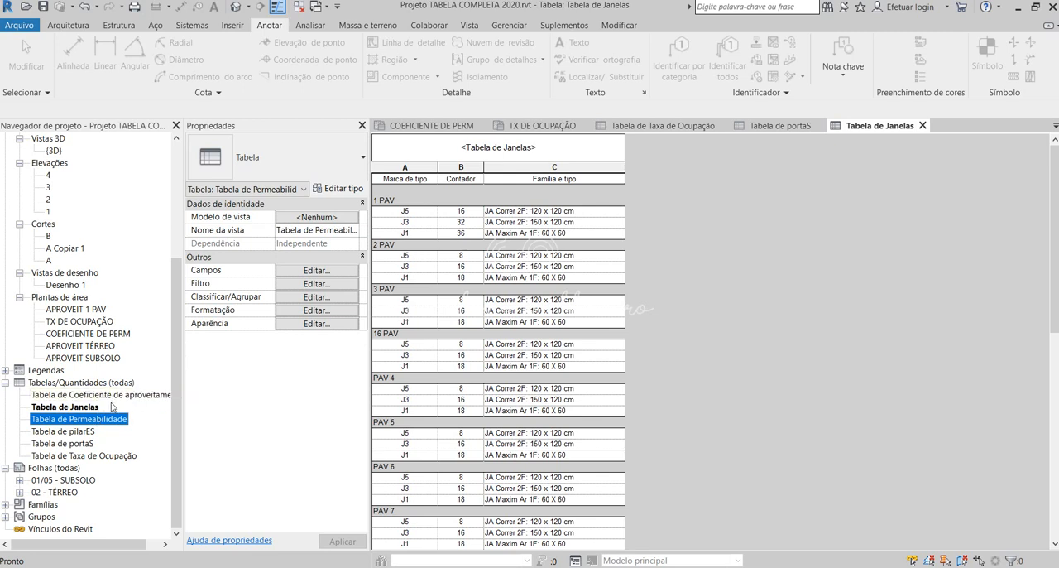
- Open the TÉRREO floor plan and the default 3D view, and inspect the building from several sides
{"action": "scroll", "coordinate": [75, 322], "scroll_direction": "up", "scroll_amount": 5}
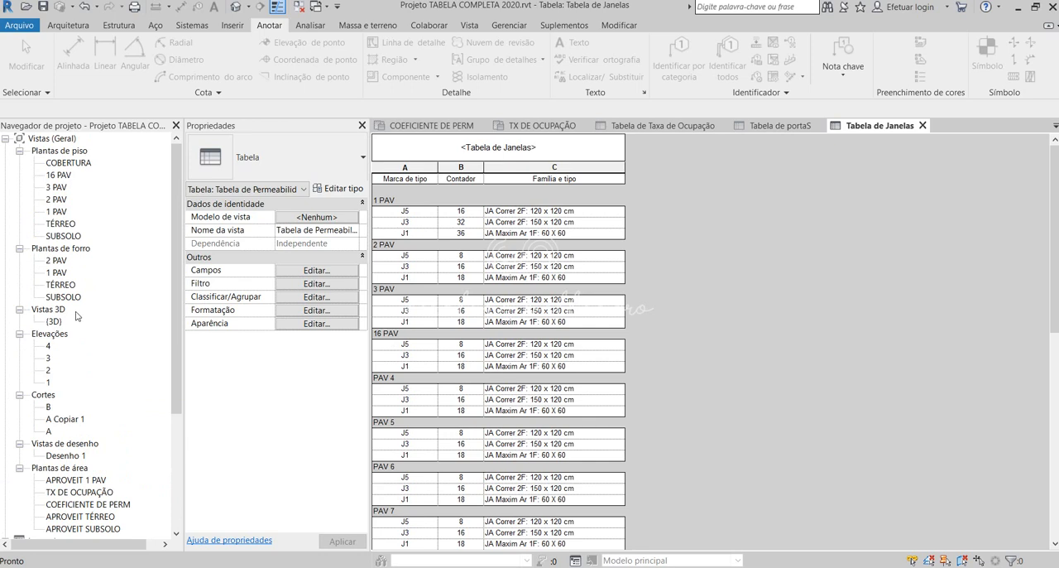
{"action": "double_click", "coordinate": [60, 225]}
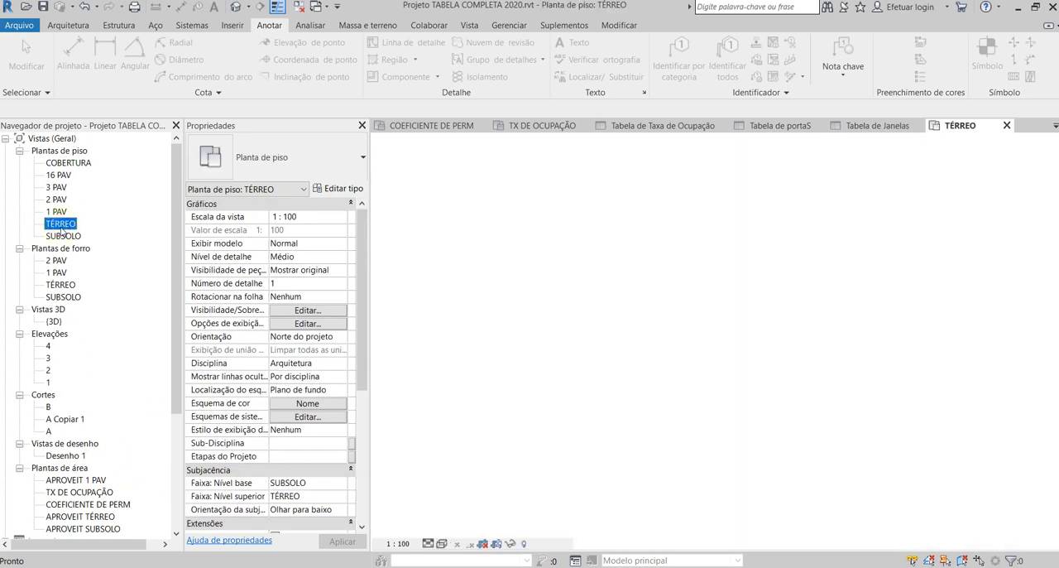
{"action": "left_click", "coordinate": [237, 6]}
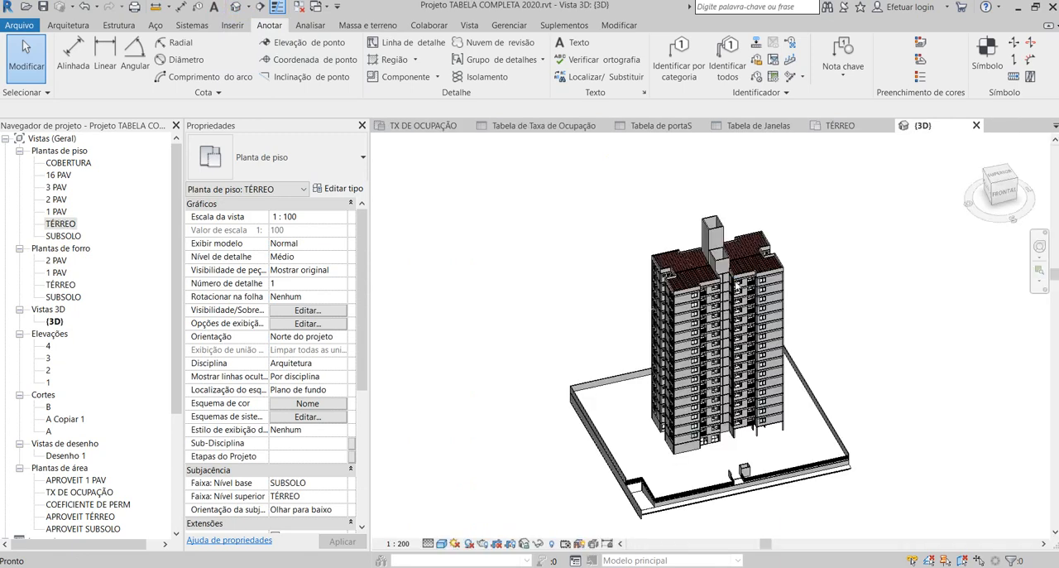
{"action": "middle_click_drag", "start_coordinate": [826, 323], "coordinate": [692, 369], "text": "shift"}
{"action": "scroll", "coordinate": [810, 434], "scroll_direction": "up", "scroll_amount": 5}
{"action": "scroll", "coordinate": [691, 369], "scroll_direction": "down", "scroll_amount": 3}
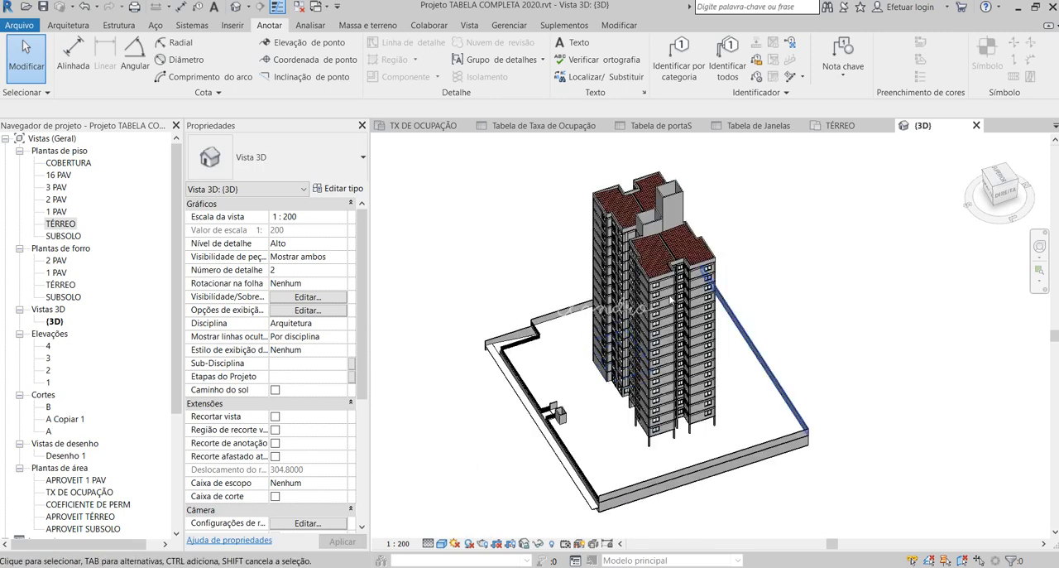
{"action": "middle_click_drag", "start_coordinate": [627, 344], "coordinate": [851, 342], "text": "shift"}
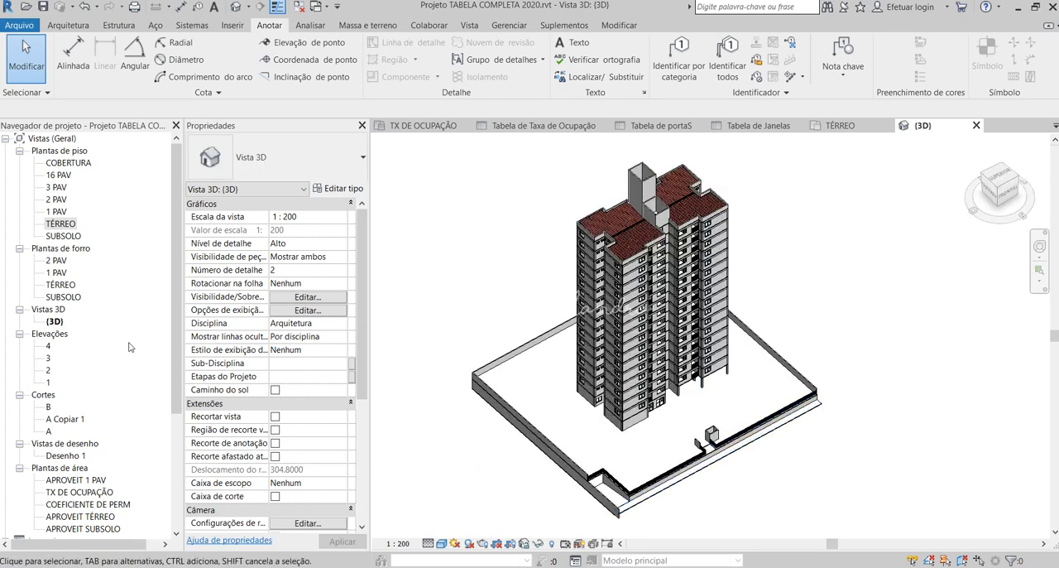
- Open the sheets 02 - TÉRREO and 01/05 - SUBSOLO to review their layouts
{"action": "scroll", "coordinate": [129, 354], "scroll_direction": "down", "scroll_amount": 5}
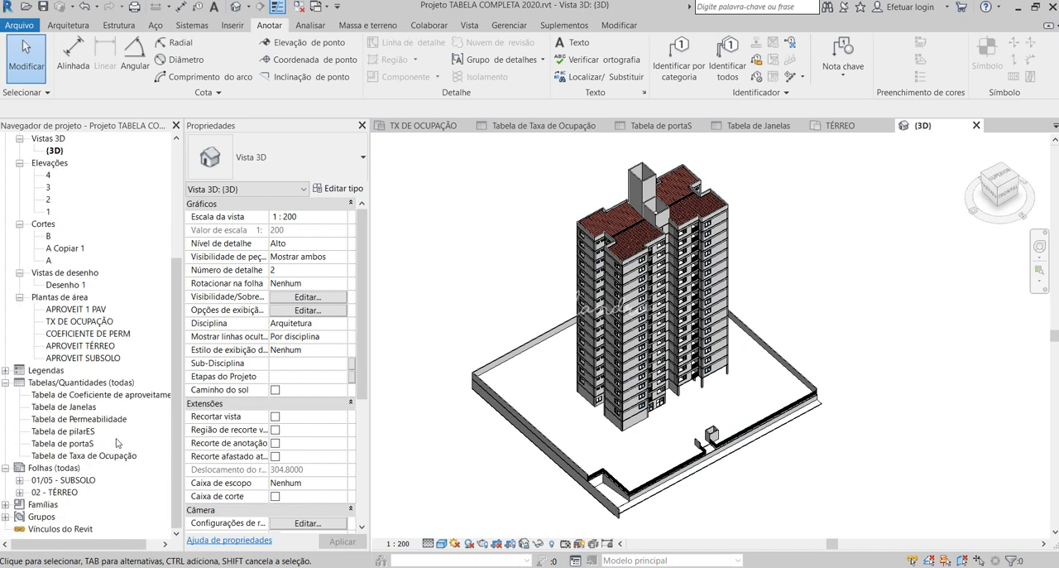
{"action": "double_click", "coordinate": [71, 491]}
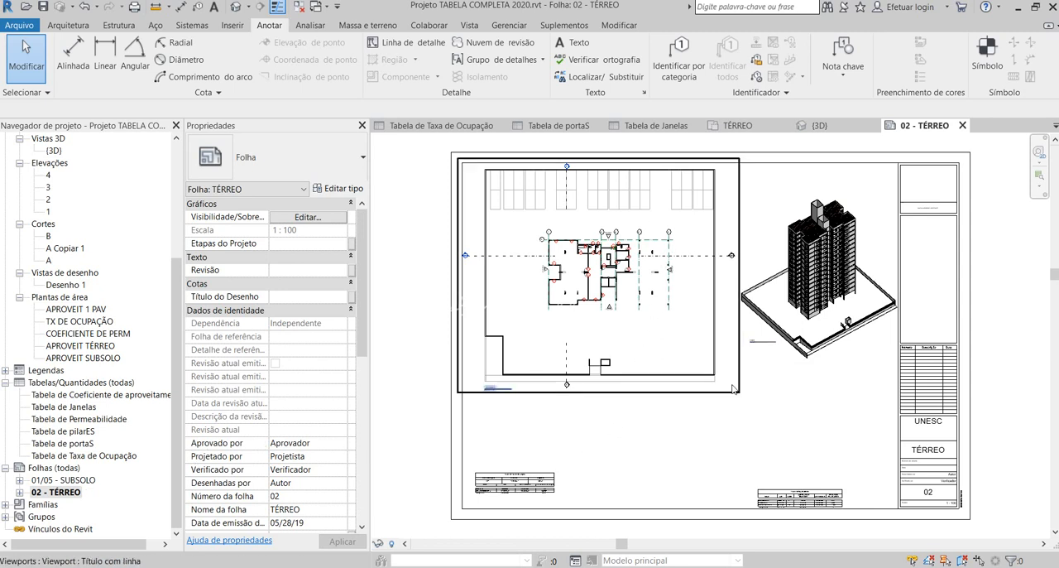
{"action": "left_click", "coordinate": [83, 481]}
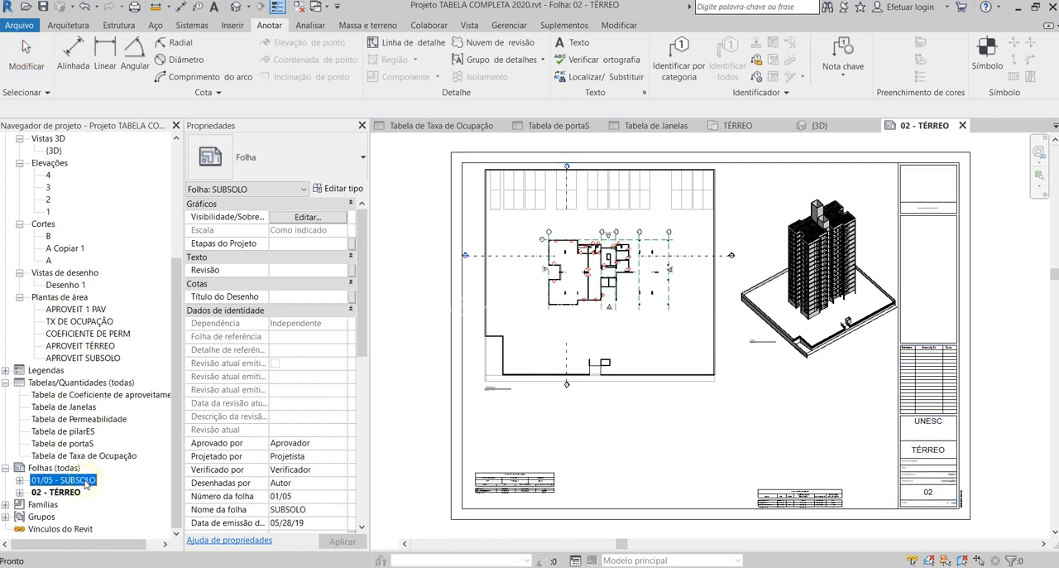
{"action": "double_click", "coordinate": [83, 480]}
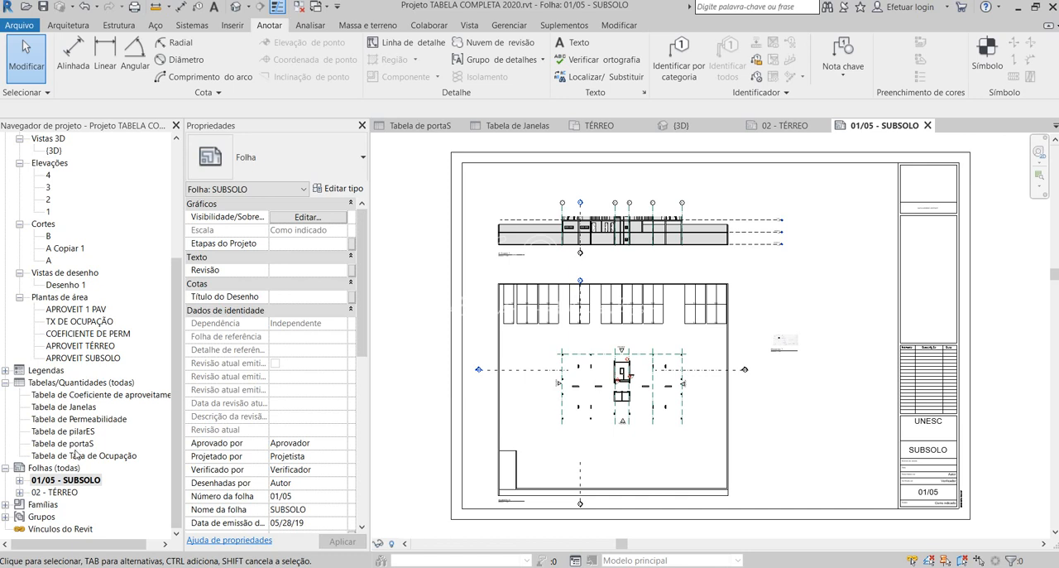
- Return to the default 3D view and examine the tower and its site walls from the side and front
{"action": "scroll", "coordinate": [74, 454], "scroll_direction": "up", "scroll_amount": 5}
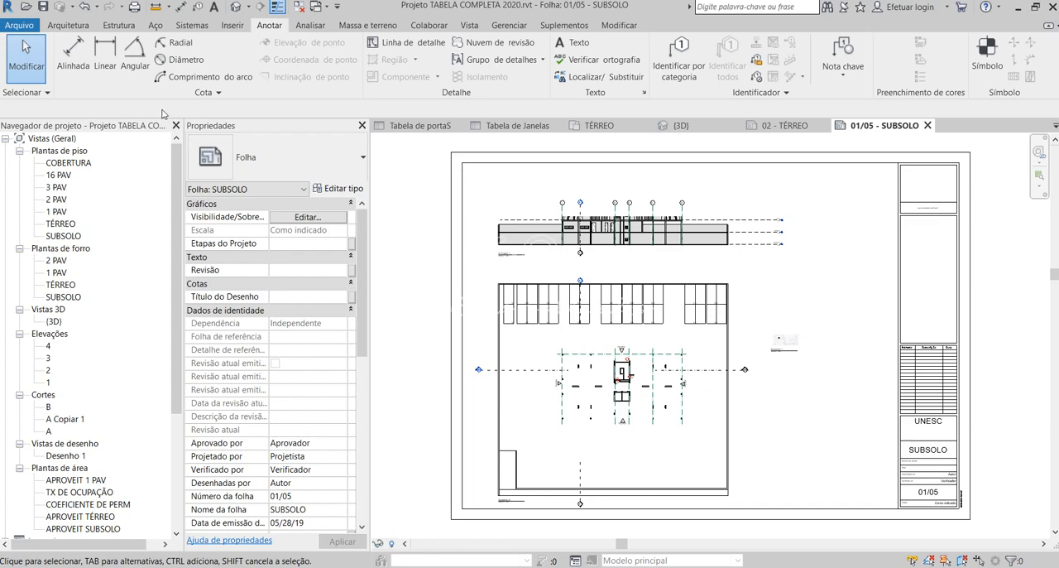
{"action": "left_click", "coordinate": [236, 6]}
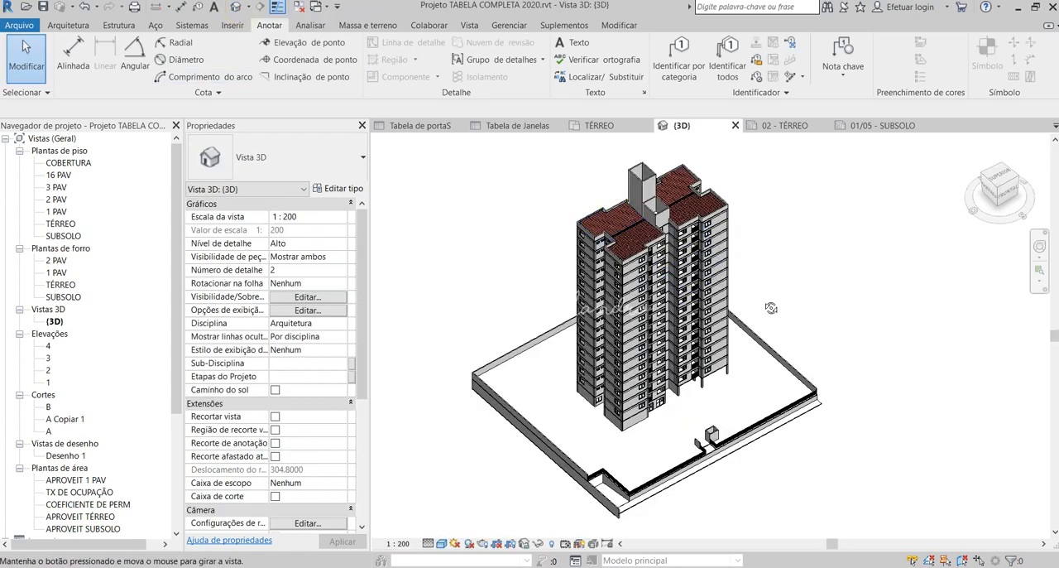
{"action": "middle_click_drag", "start_coordinate": [772, 308], "coordinate": [502, 338], "text": "shift"}
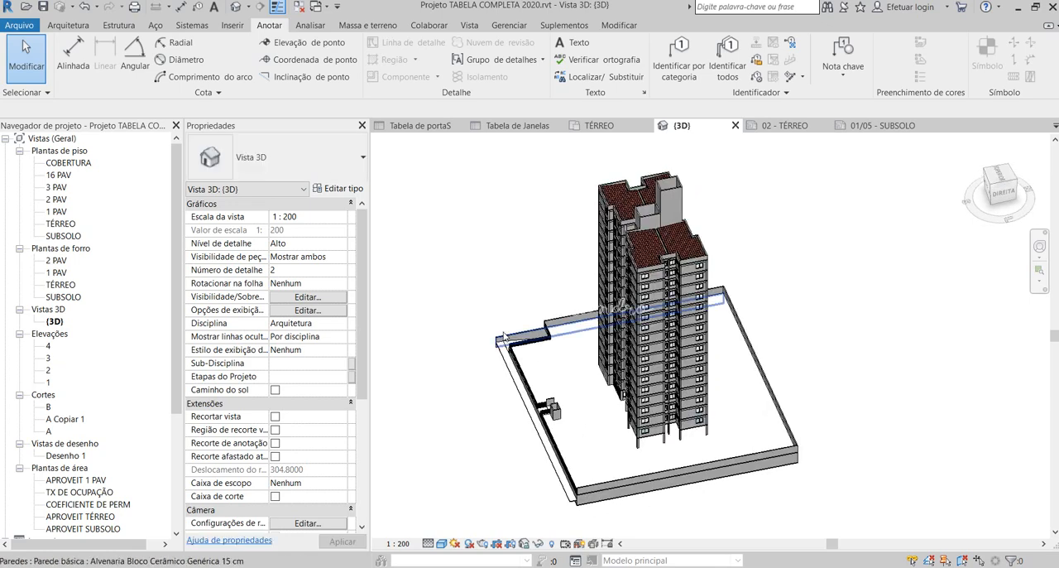
{"action": "scroll", "coordinate": [711, 251], "scroll_direction": "up", "scroll_amount": 1}
{"action": "middle_click_drag", "start_coordinate": [654, 253], "coordinate": [765, 301], "text": "shift"}
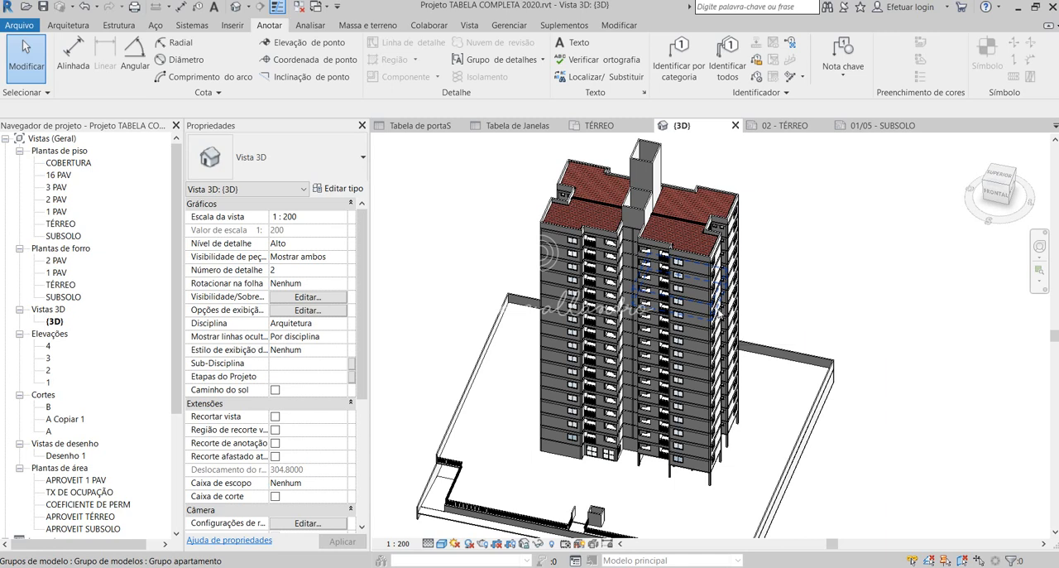
{"action": "scroll", "coordinate": [591, 355], "scroll_direction": "down", "scroll_amount": 3}
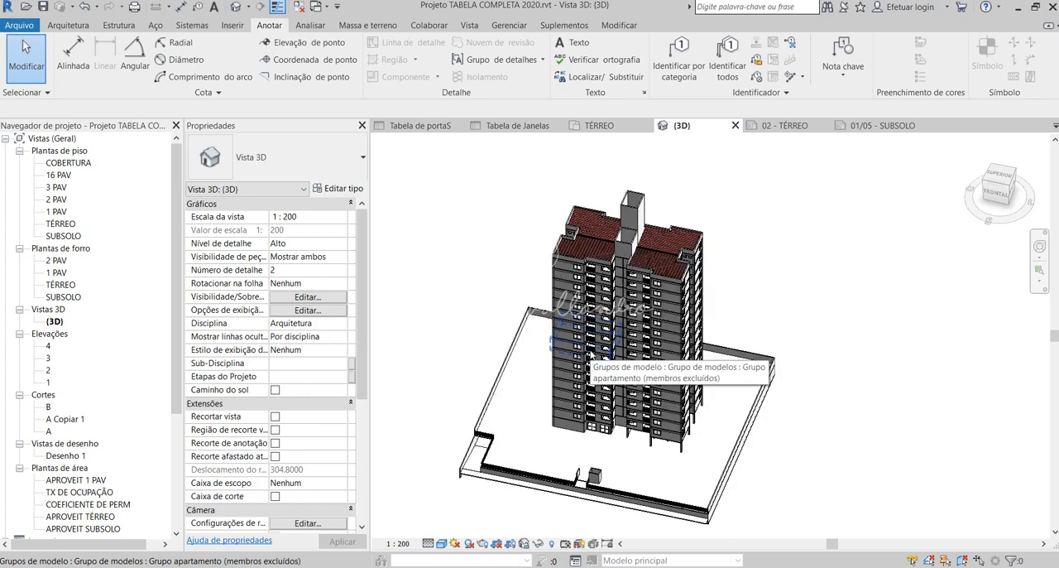